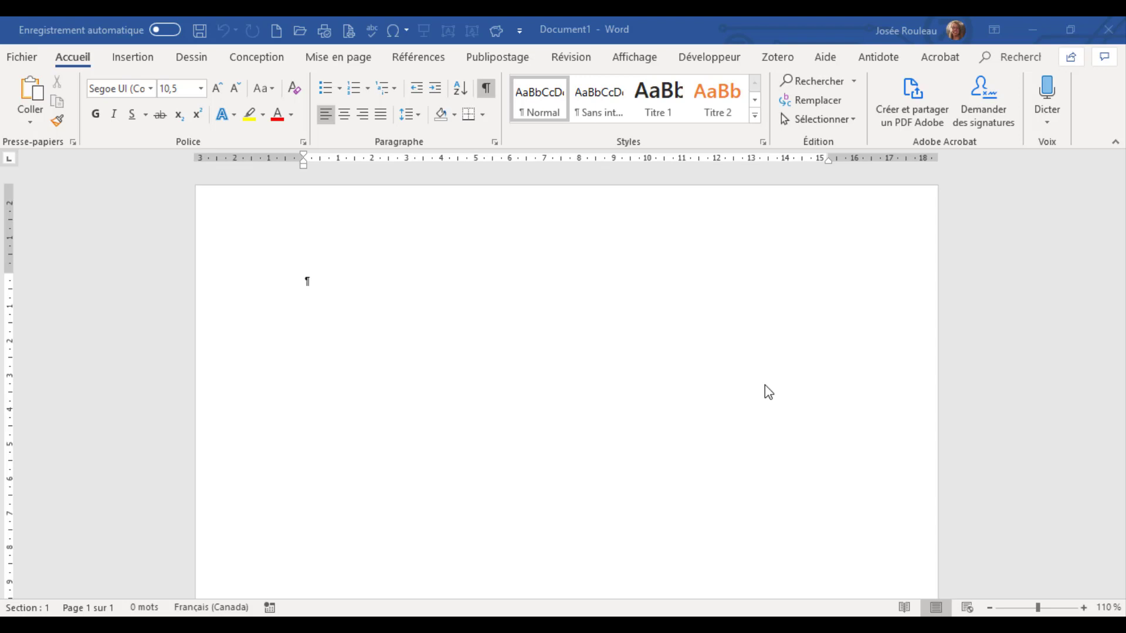
Step: Set up a new macro recording named "nom", stored in Tous les documents (normal.dotm), with the description "Insérer une signature"
click(598, 288)
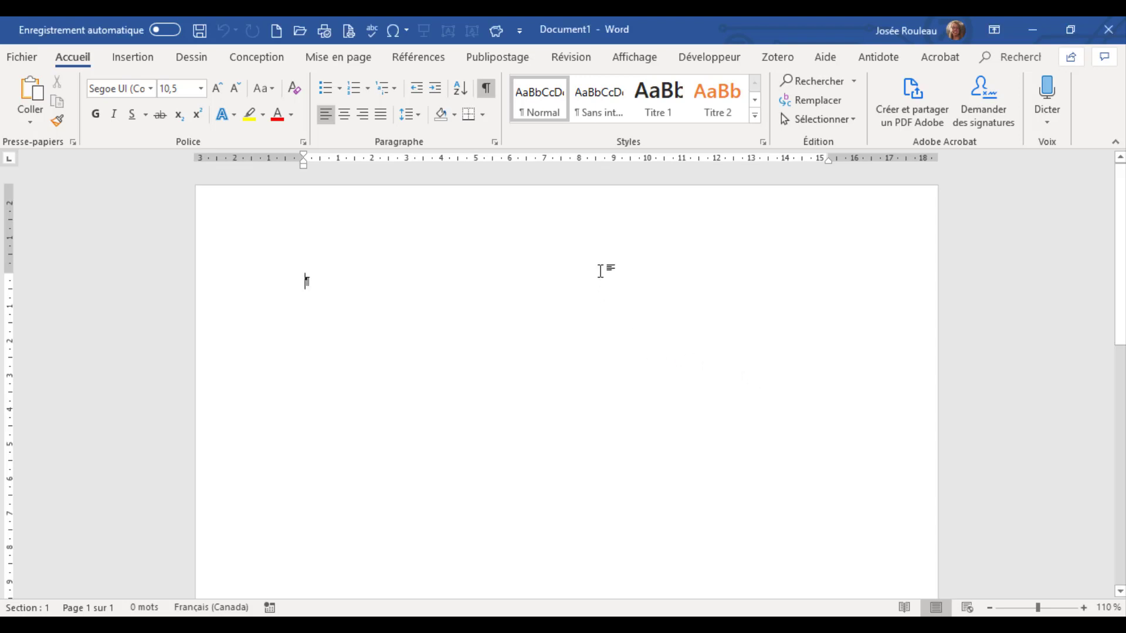
click(690, 64)
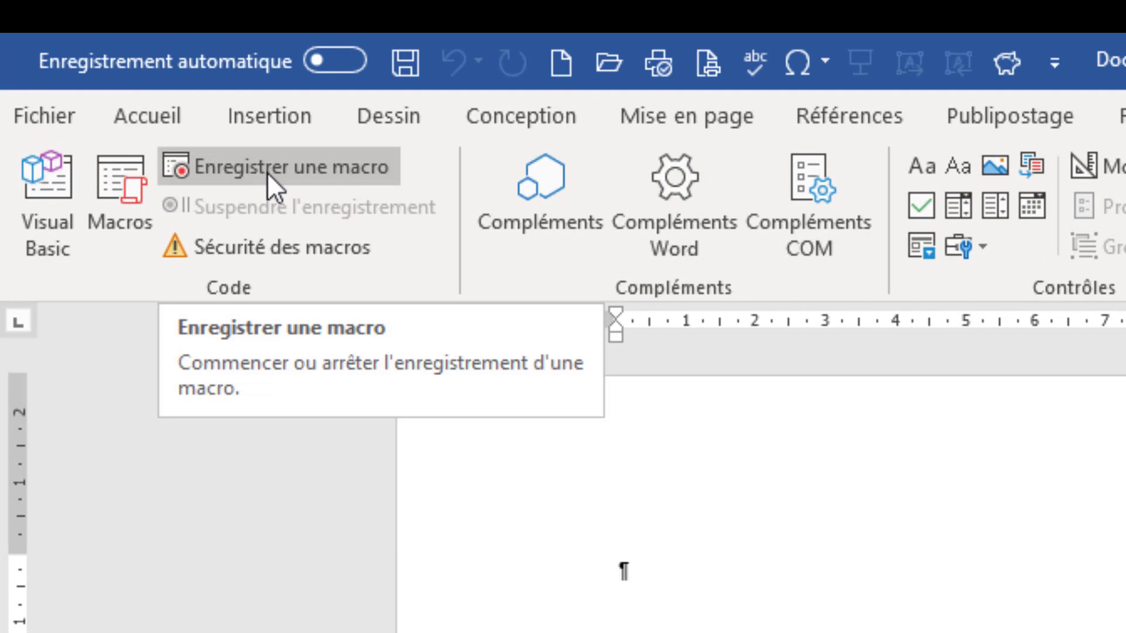
click(271, 166)
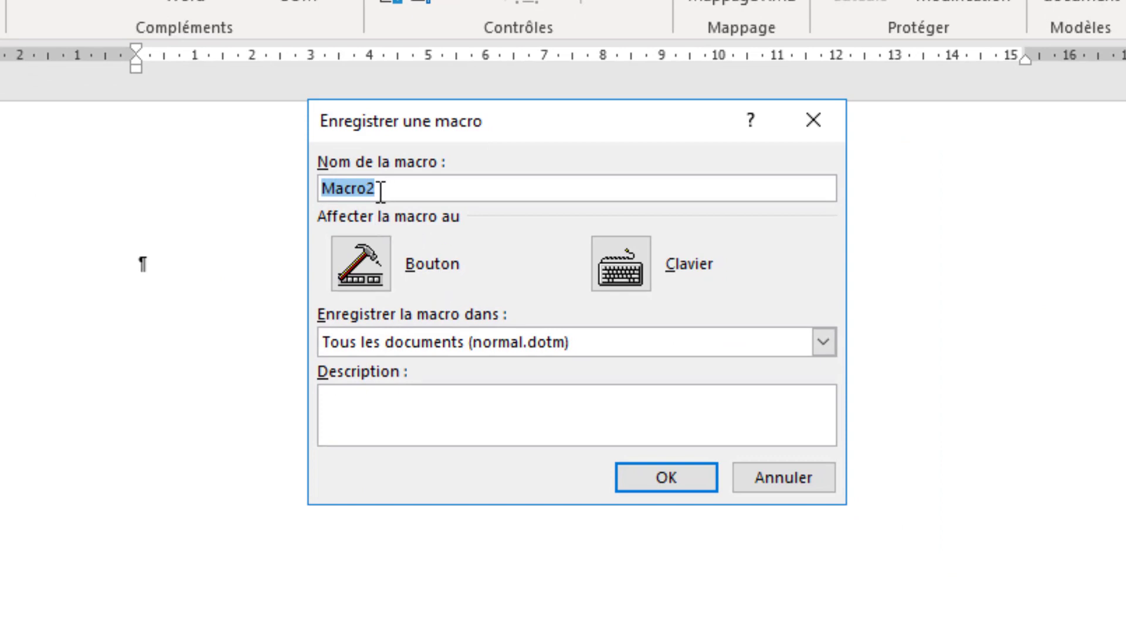
text(nom)
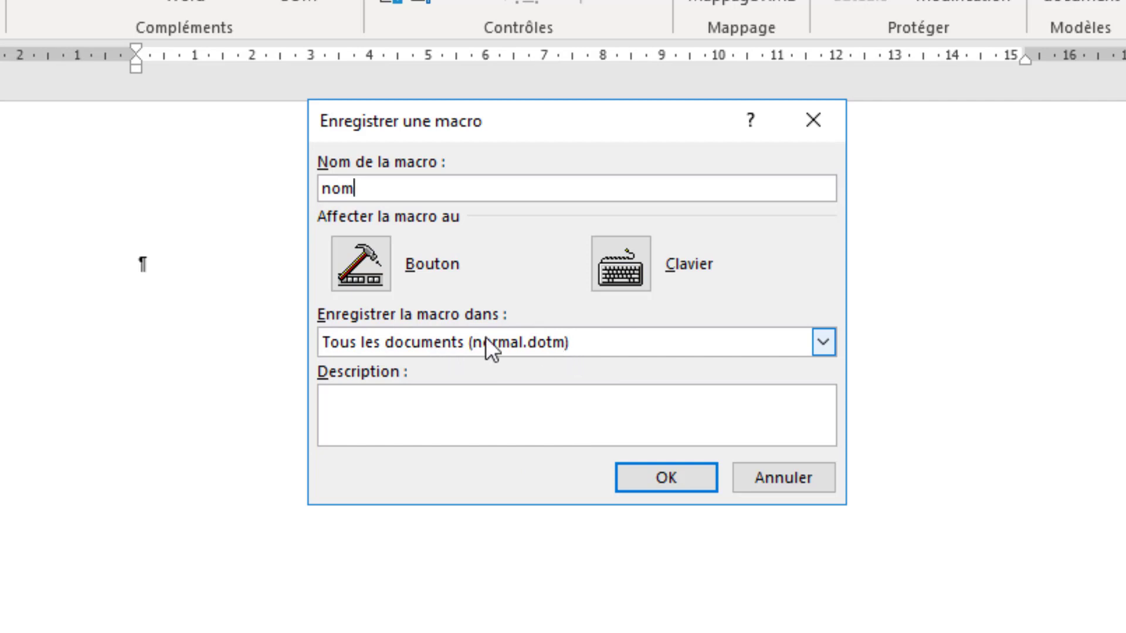
click(547, 345)
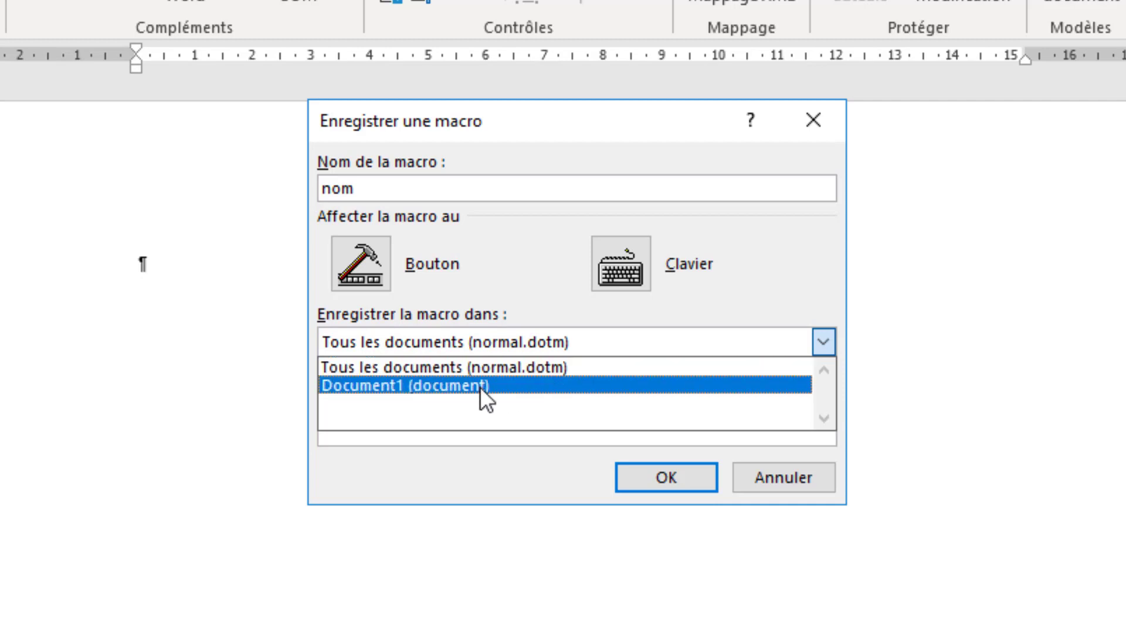
click(525, 368)
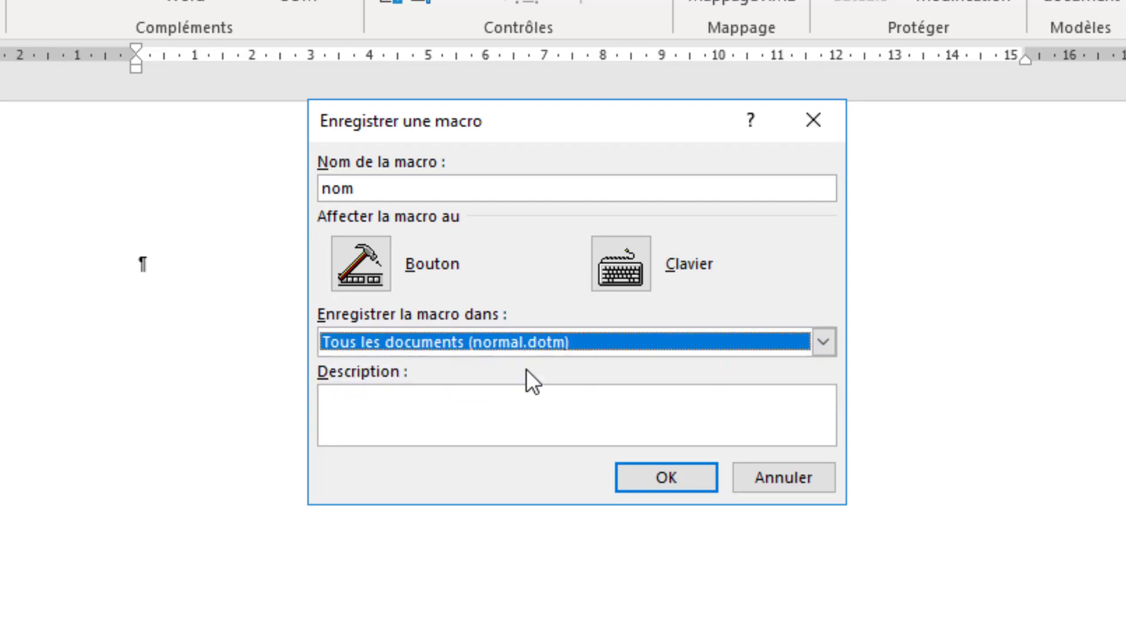
click(460, 410)
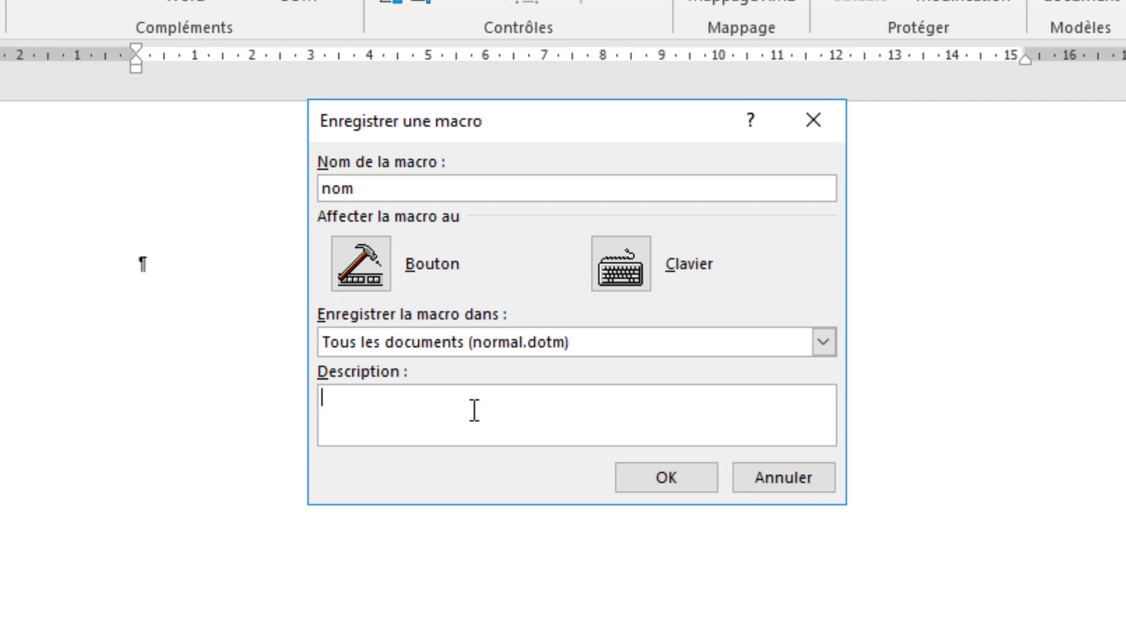
text(Insérer une signature)
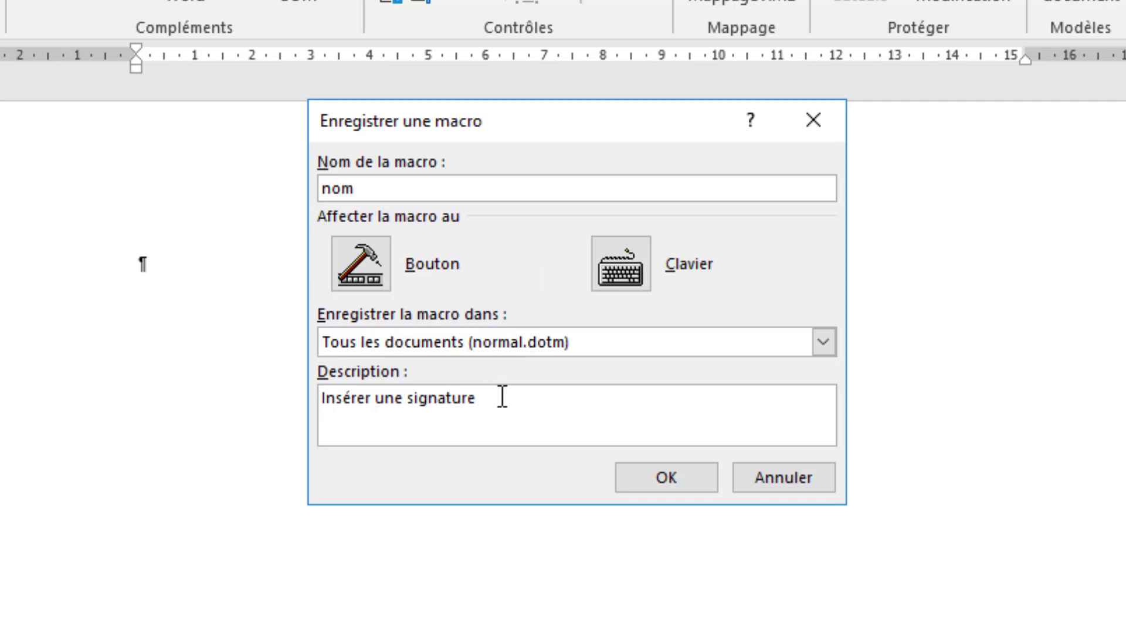
Step: Assign the macro to a button by adding Normal.NewMacros.nom to the Quick Access Toolbar for all documents
click(376, 262)
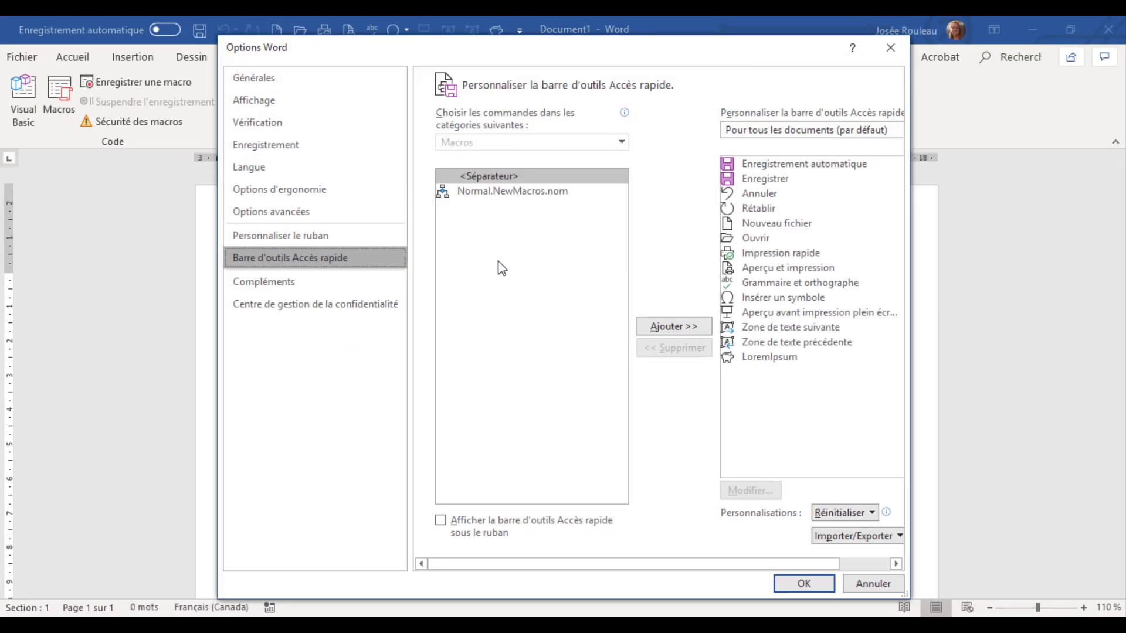
click(556, 193)
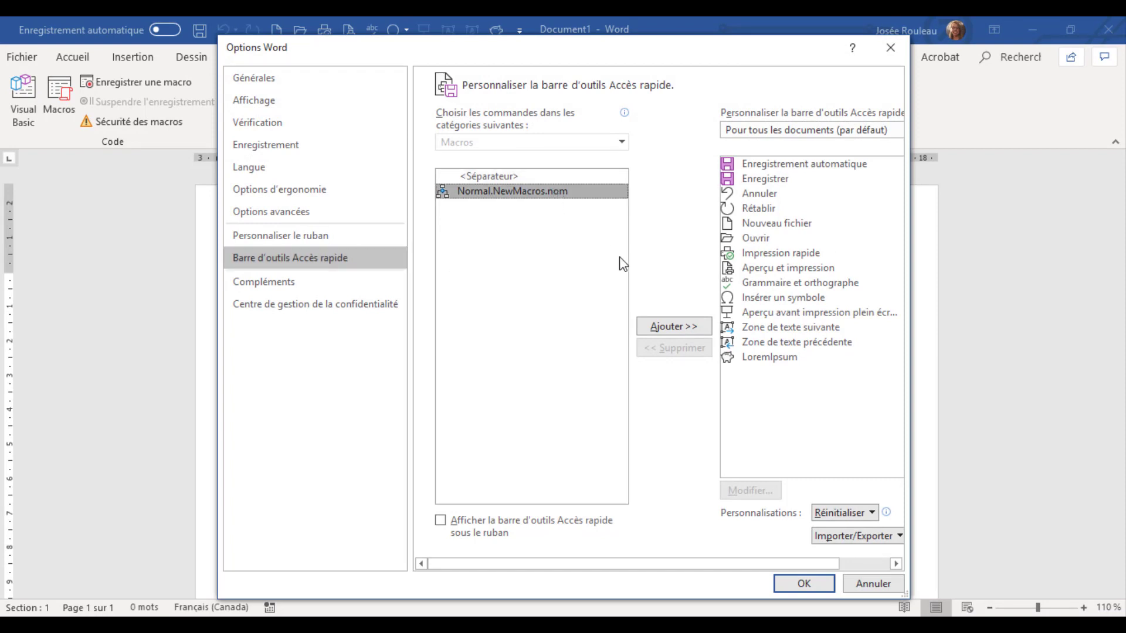
drag(743, 56, 694, 48)
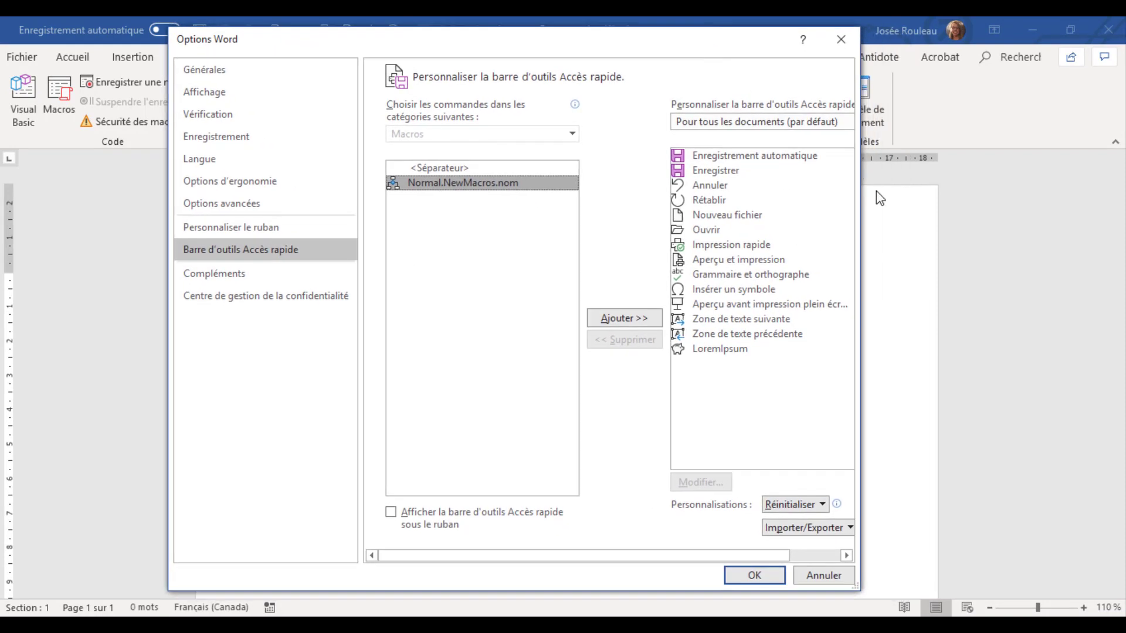
drag(859, 192, 973, 187)
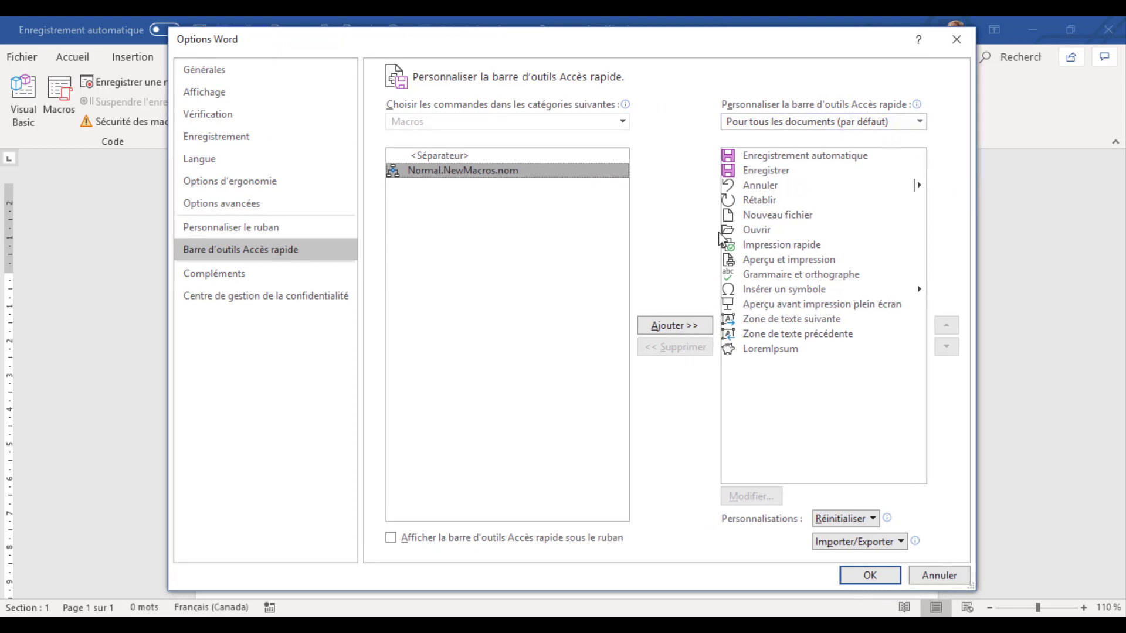
click(677, 326)
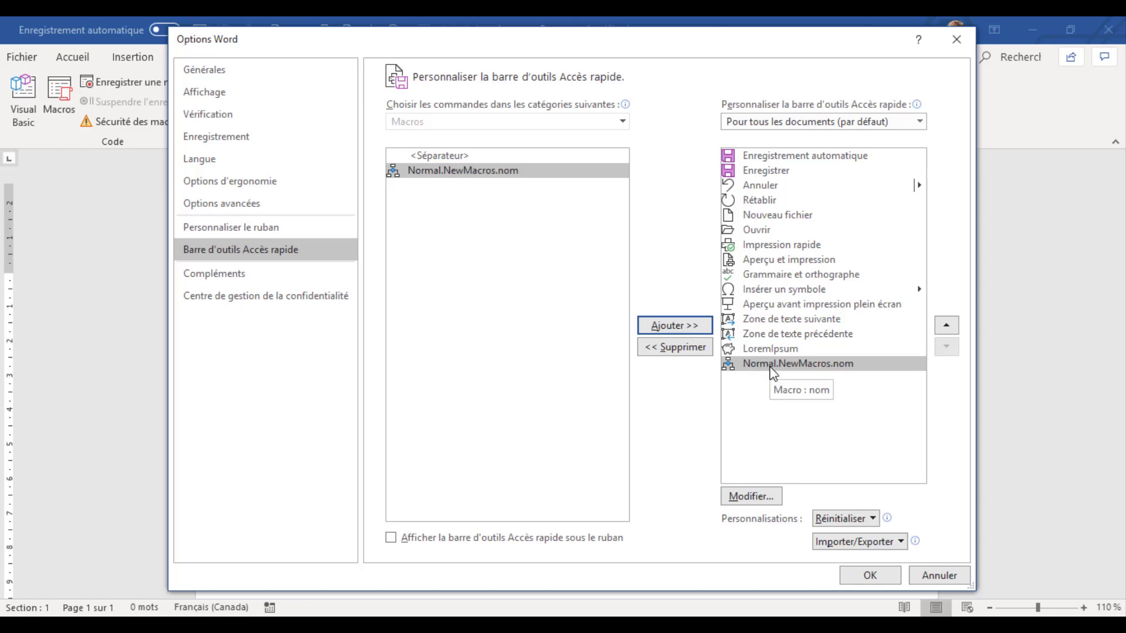
Step: Give the macro's Quick Access Toolbar button the key symbol and accept the options to begin recording
click(750, 497)
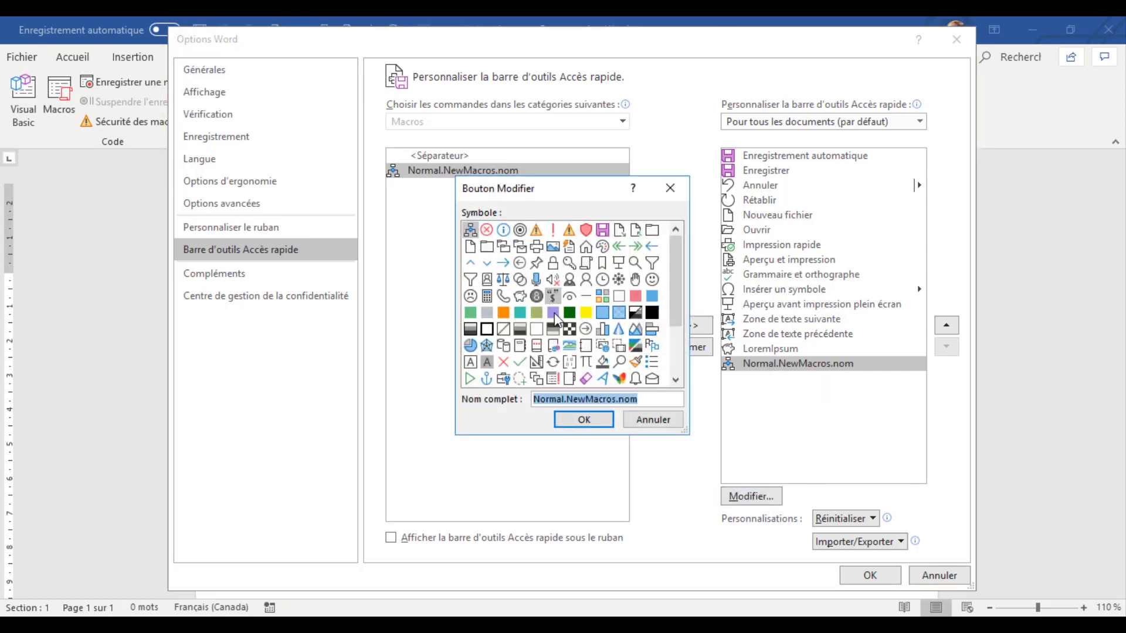
click(568, 262)
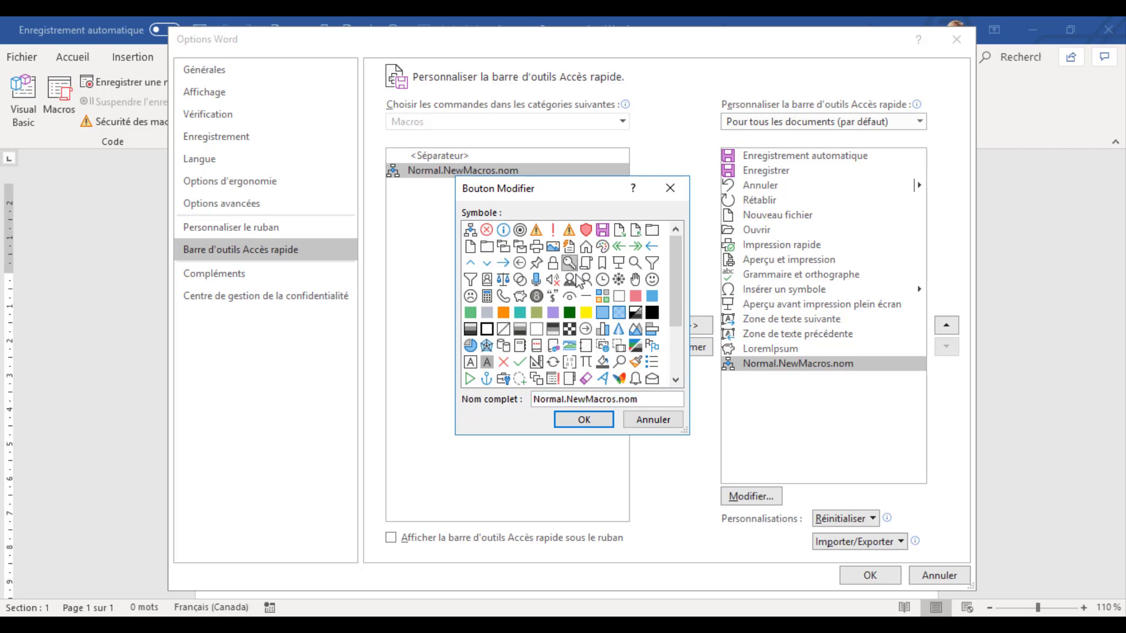
click(598, 420)
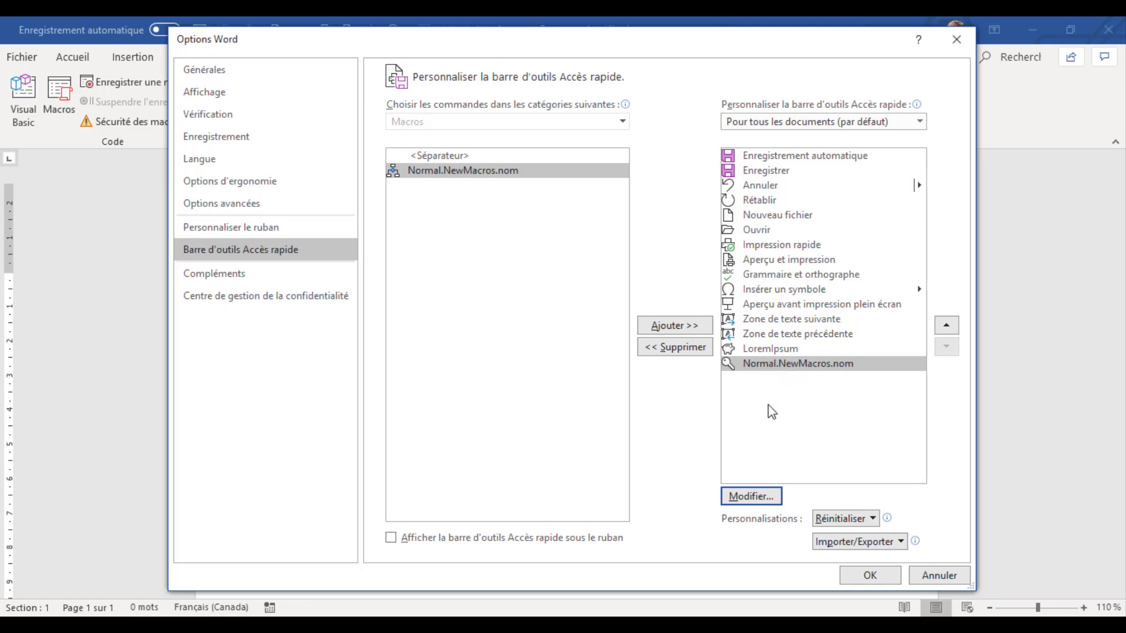
click(857, 575)
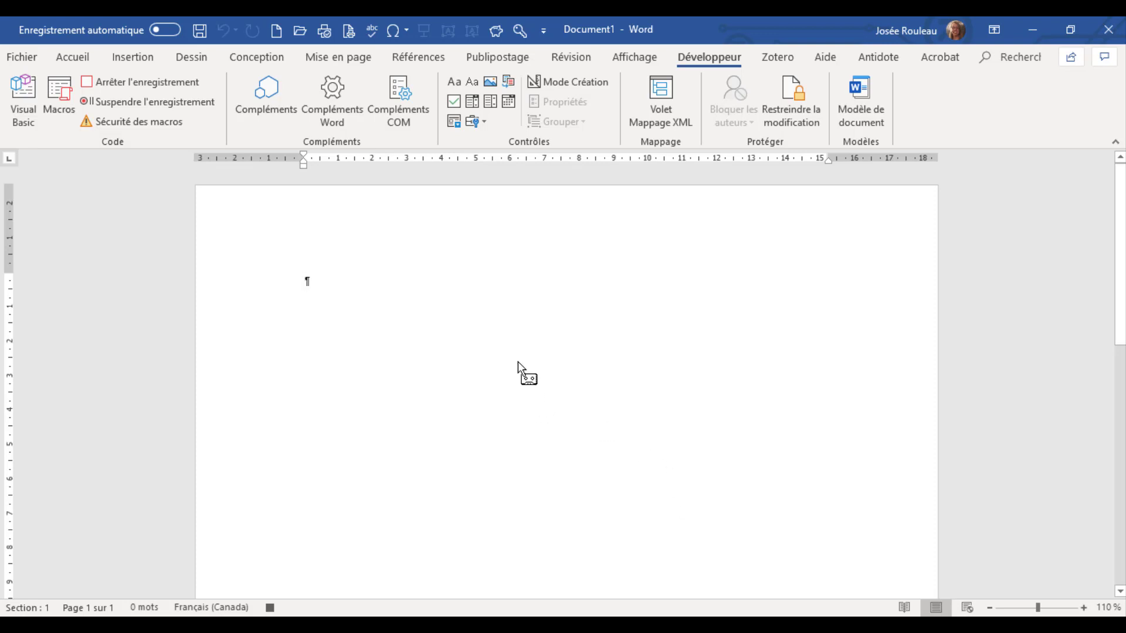
Step: Record the full name followed by ", enseignante" in the macro, pausing and resuming the recording once before stopping it
text(Josée Rouleau)
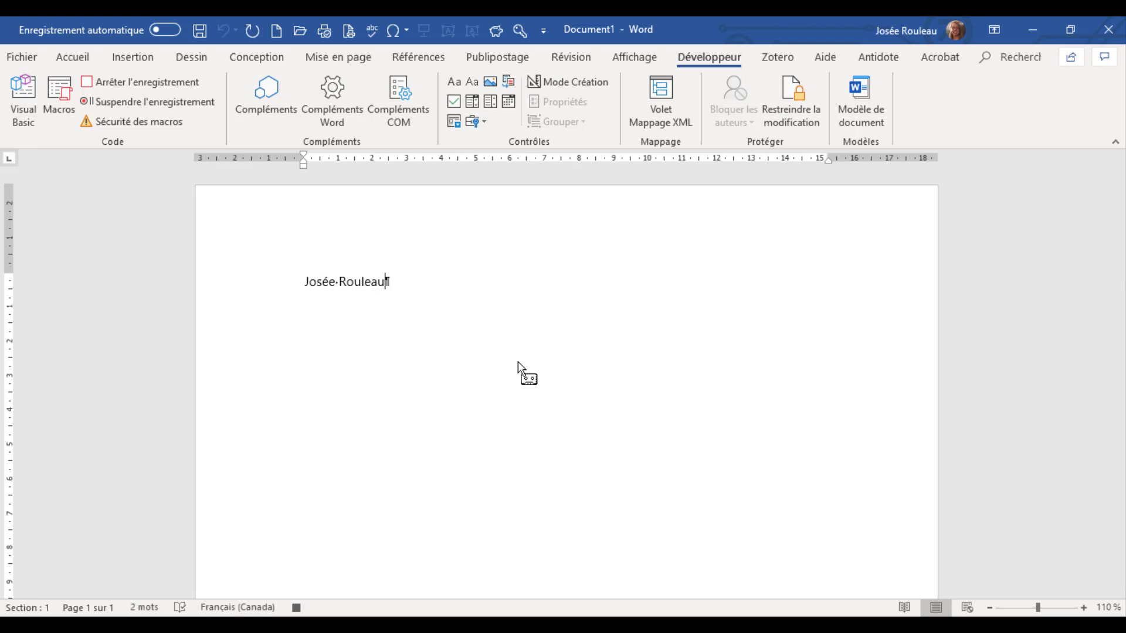
text(, enseignante)
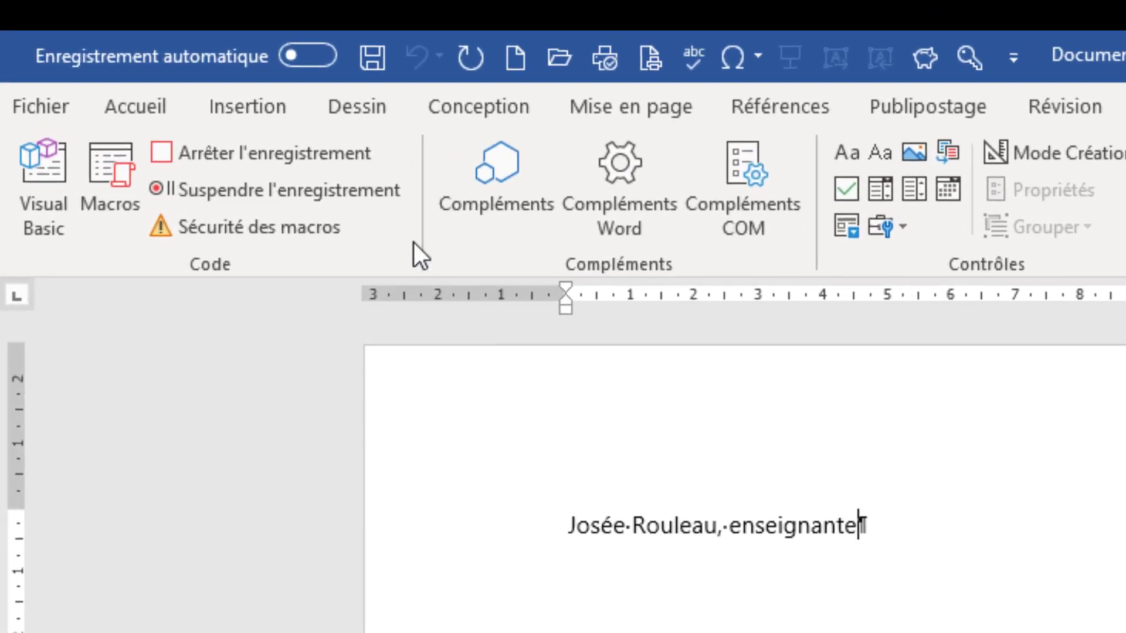
click(261, 186)
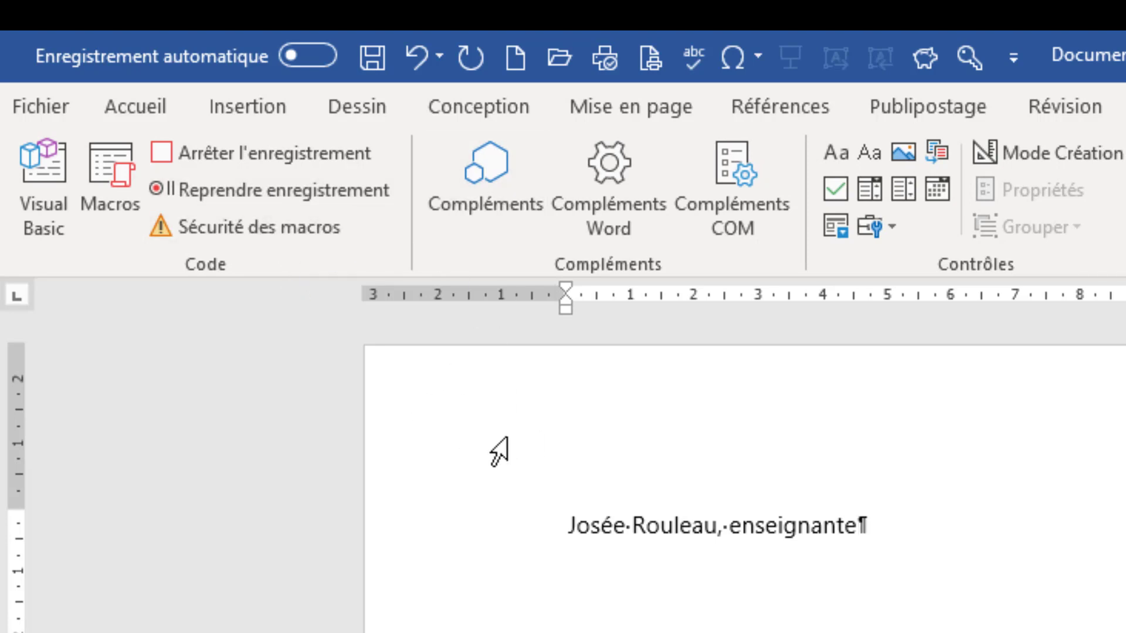
click(347, 199)
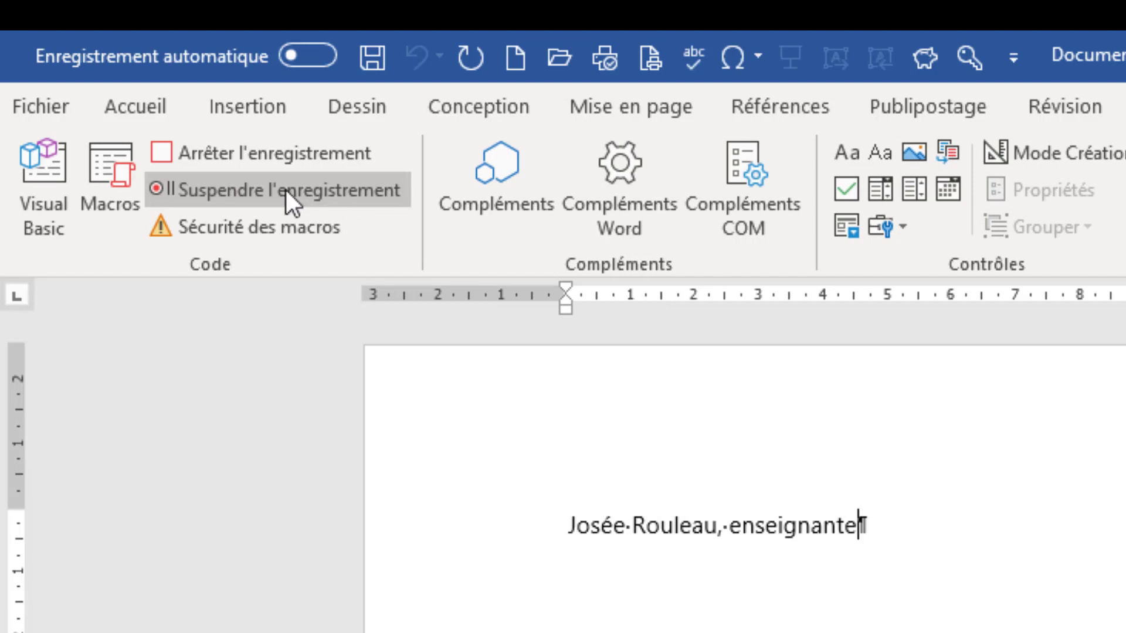
click(240, 153)
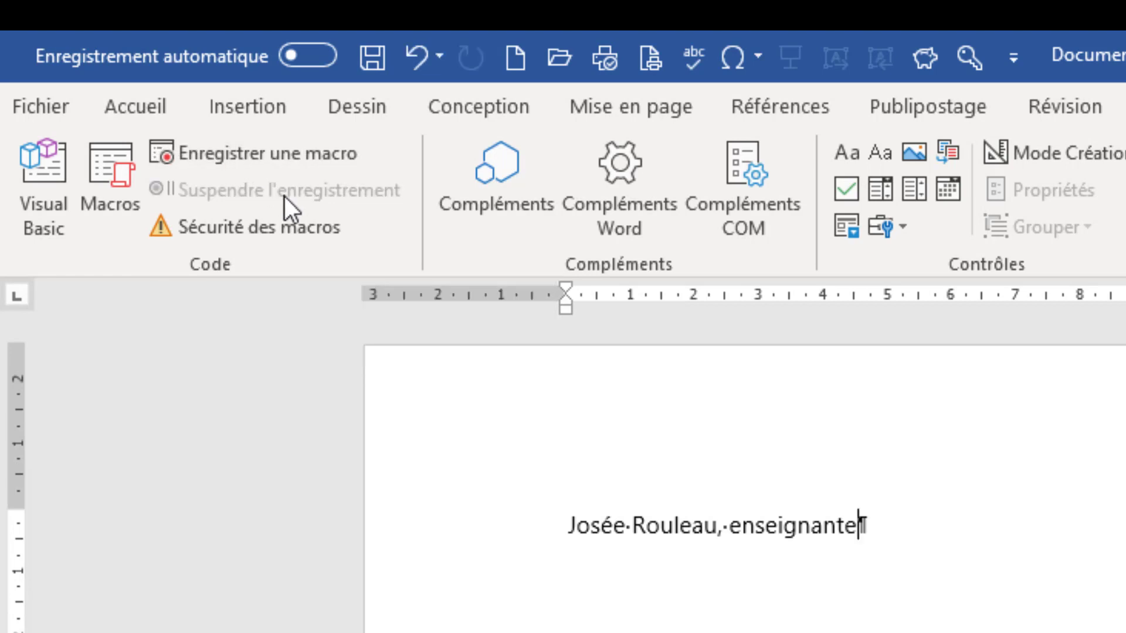
Step: Delete the signature line, reinsert it by running the nom macro, and add a new paragraph below it
drag(870, 526, 490, 523)
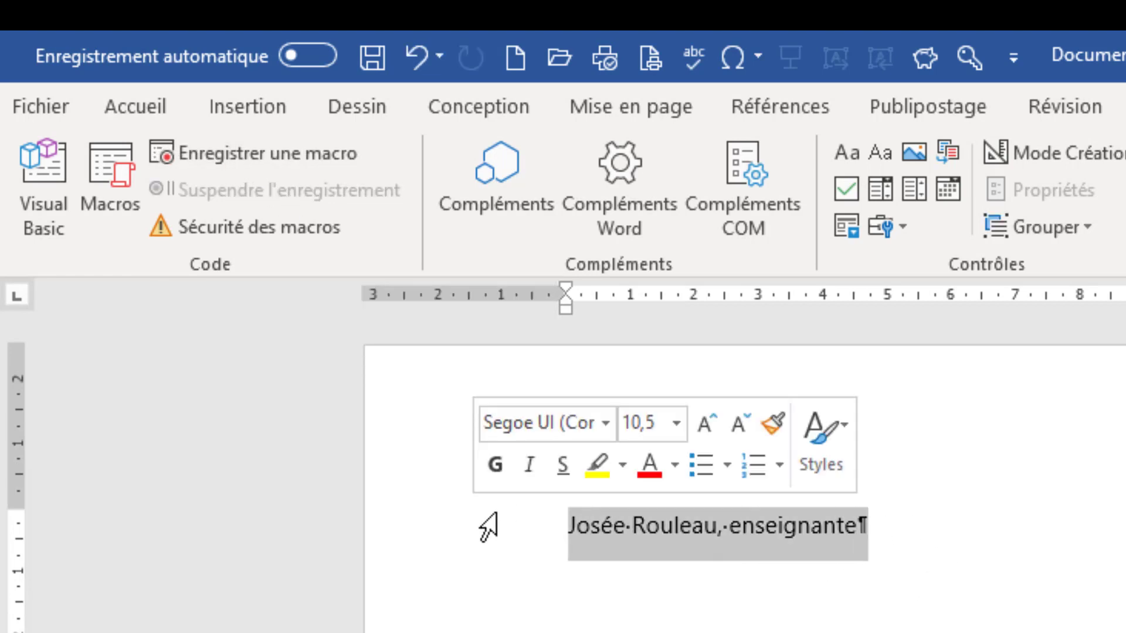
key(Delete)
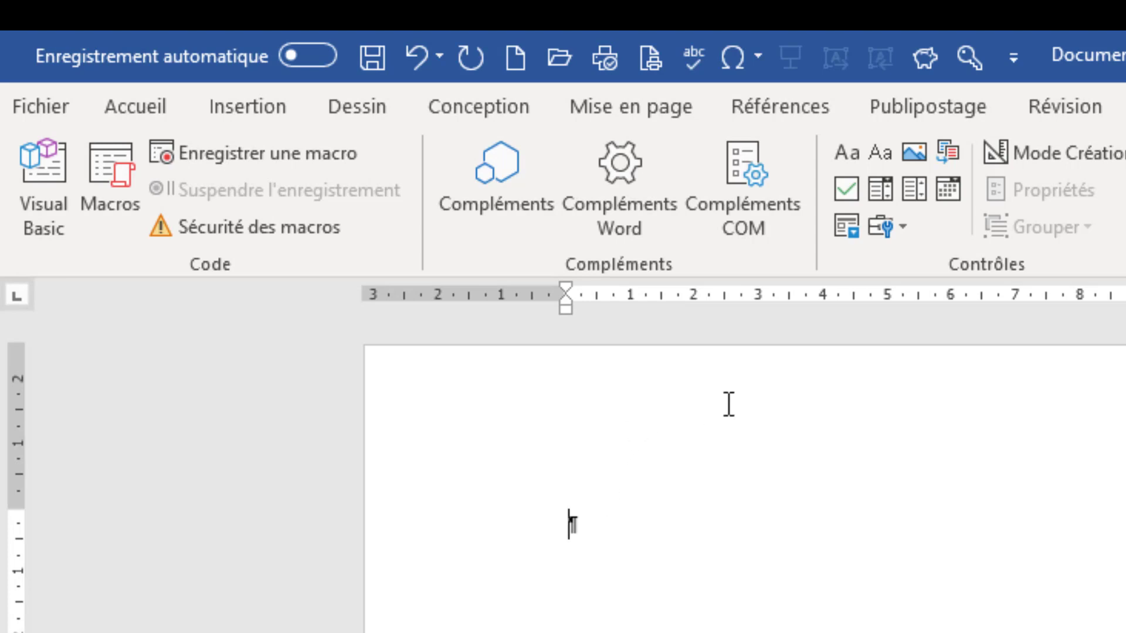
click(976, 64)
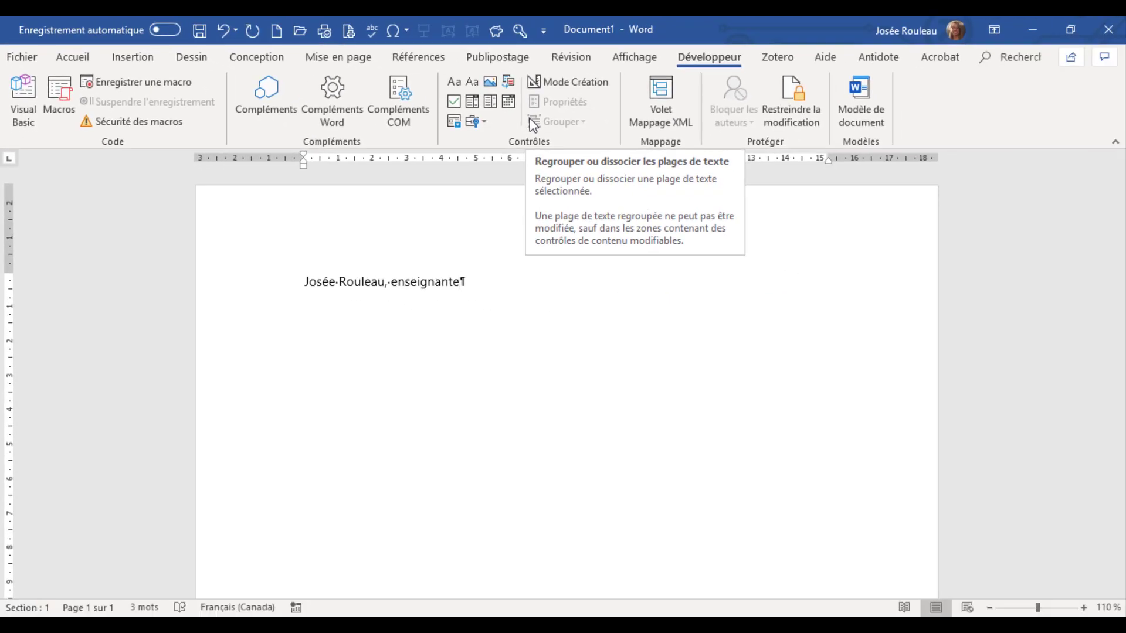
key(Return)
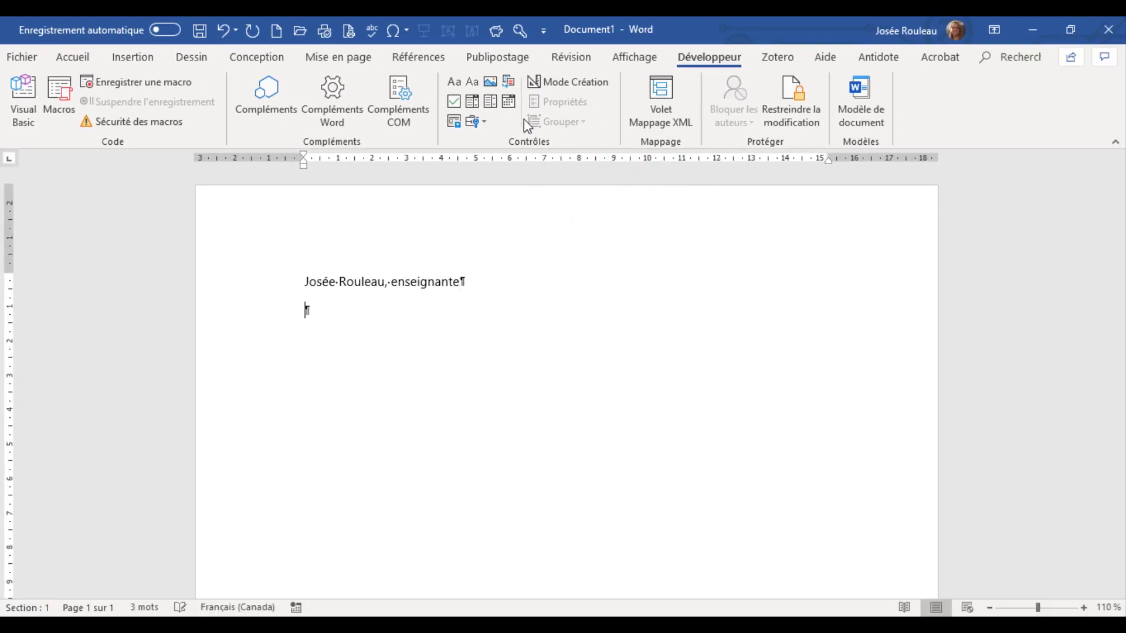
Step: Save the document in the Bureau folder as MacrosPersos with the type Modèle Word prenant en charge les macros (*.dotm)
click(31, 59)
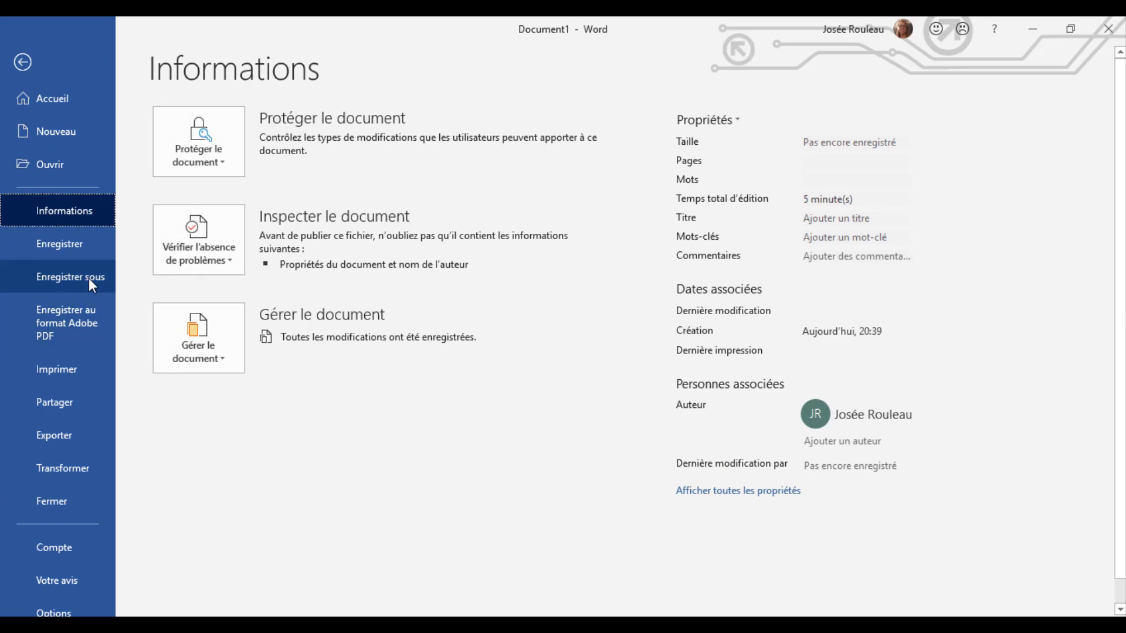
click(89, 278)
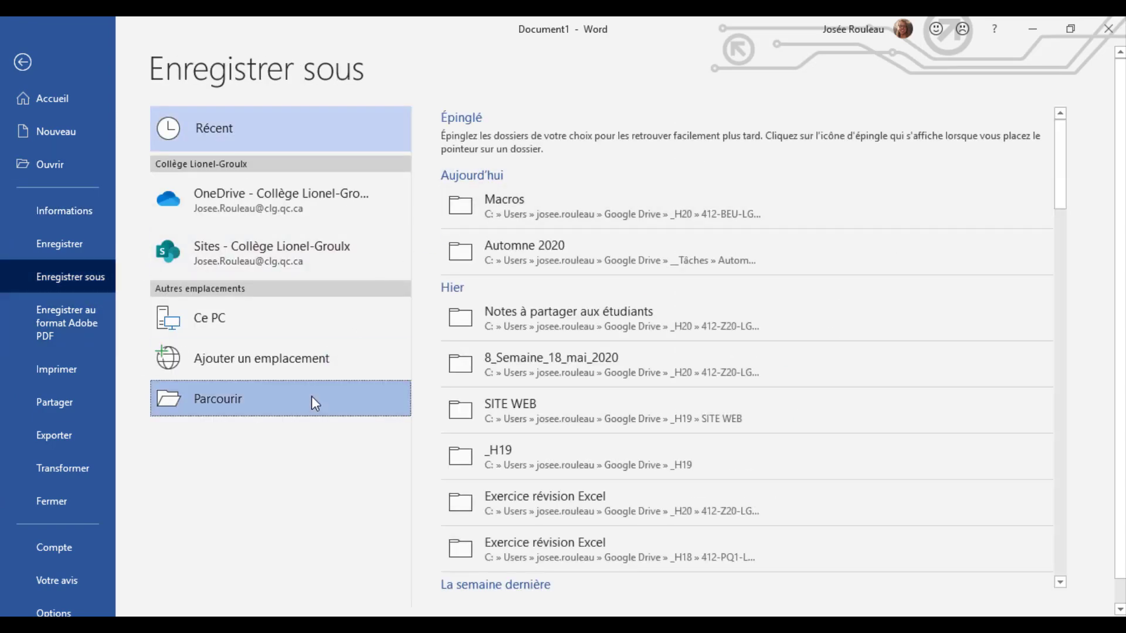
click(311, 397)
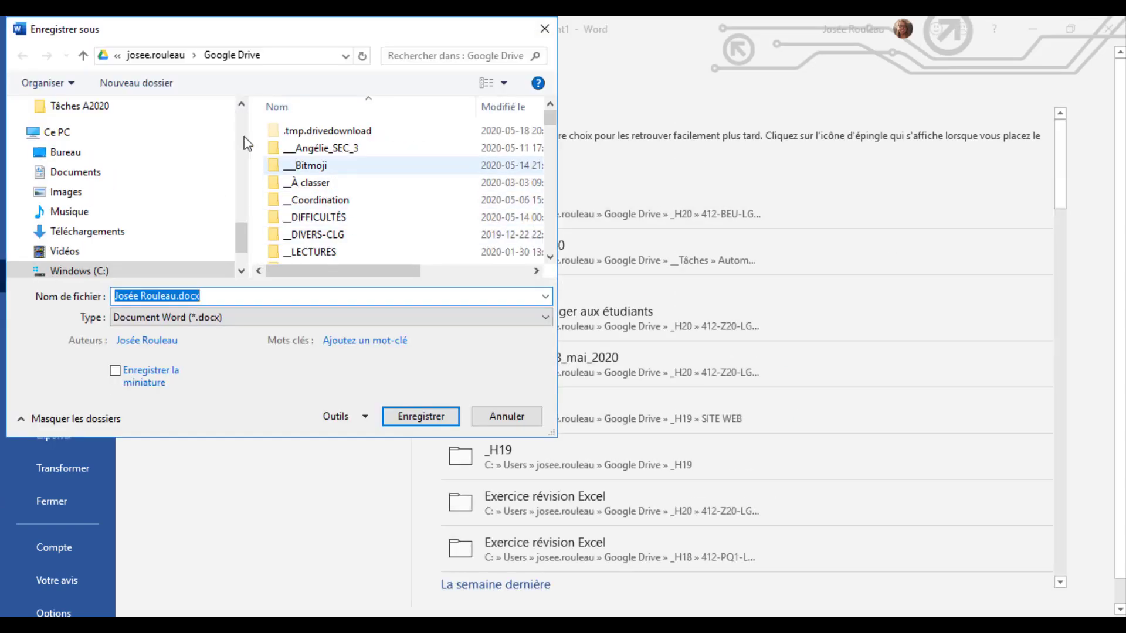
click(113, 151)
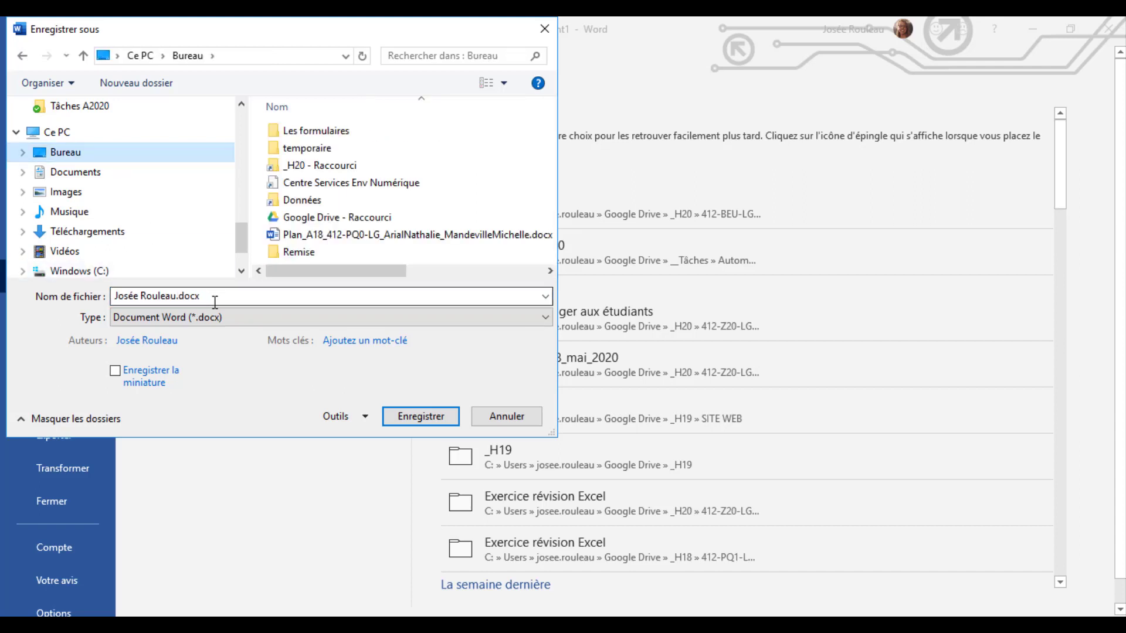
text(Macros)
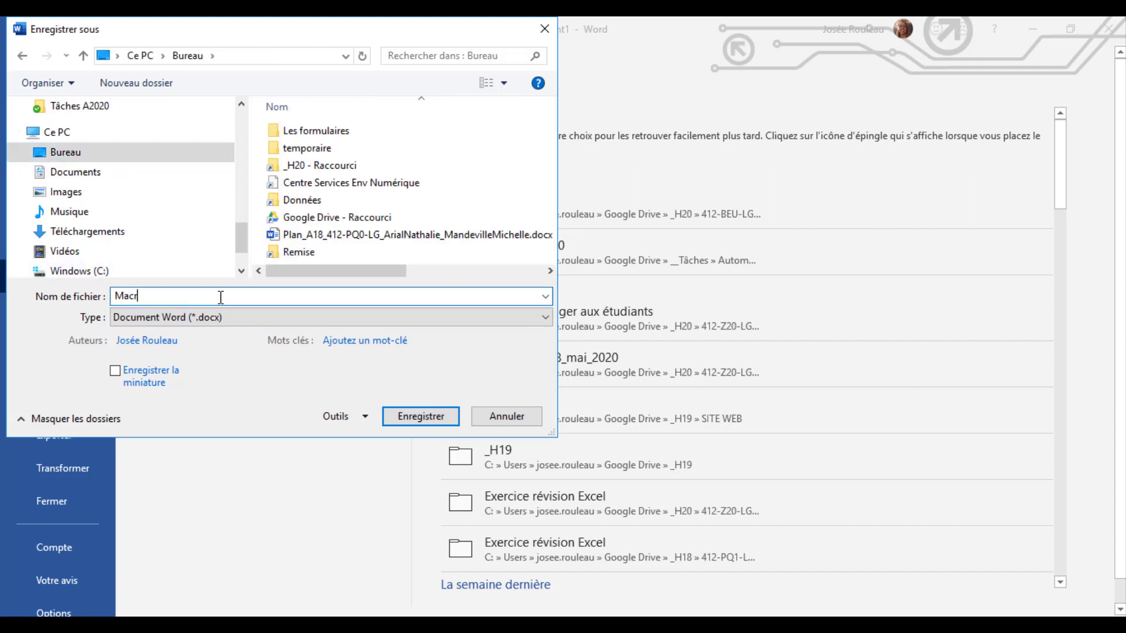
text(Persos)
click(223, 320)
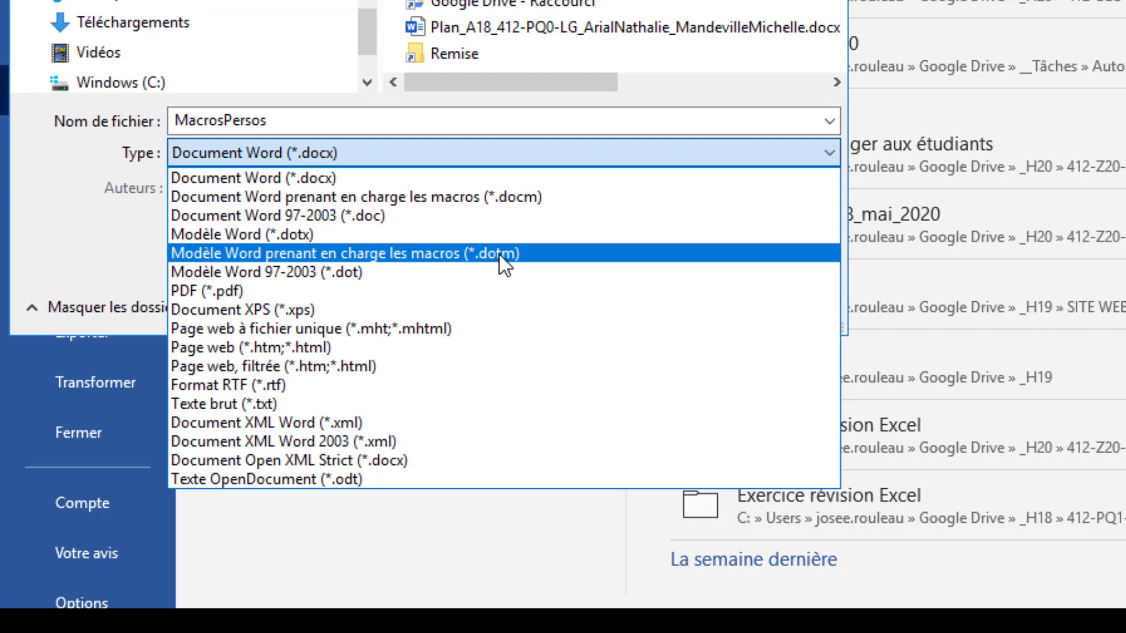
click(536, 224)
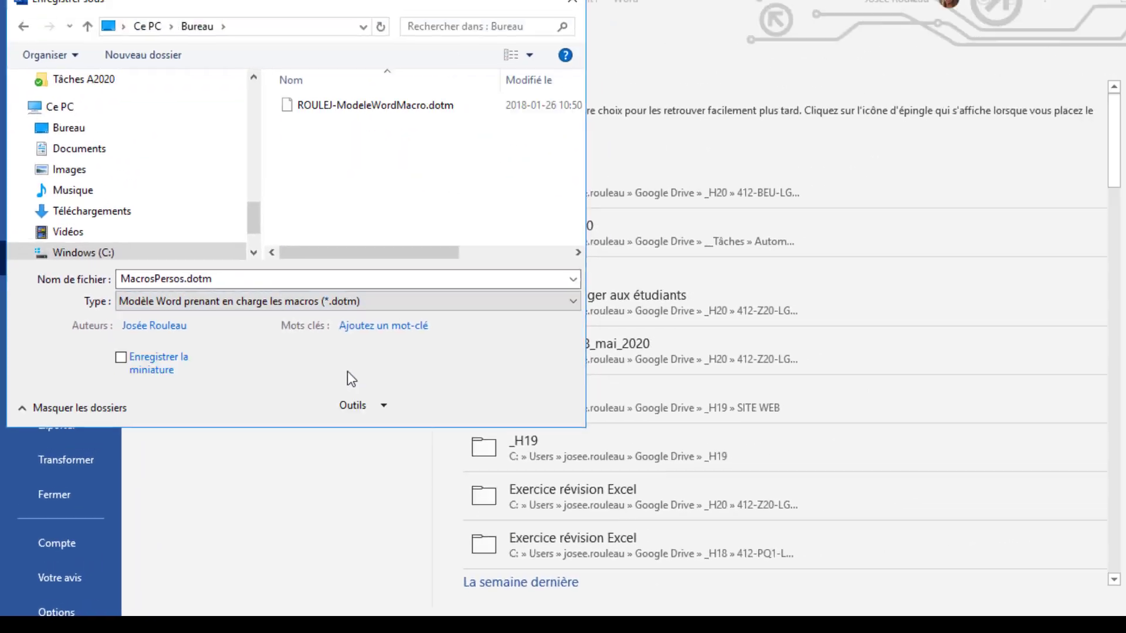
click(421, 416)
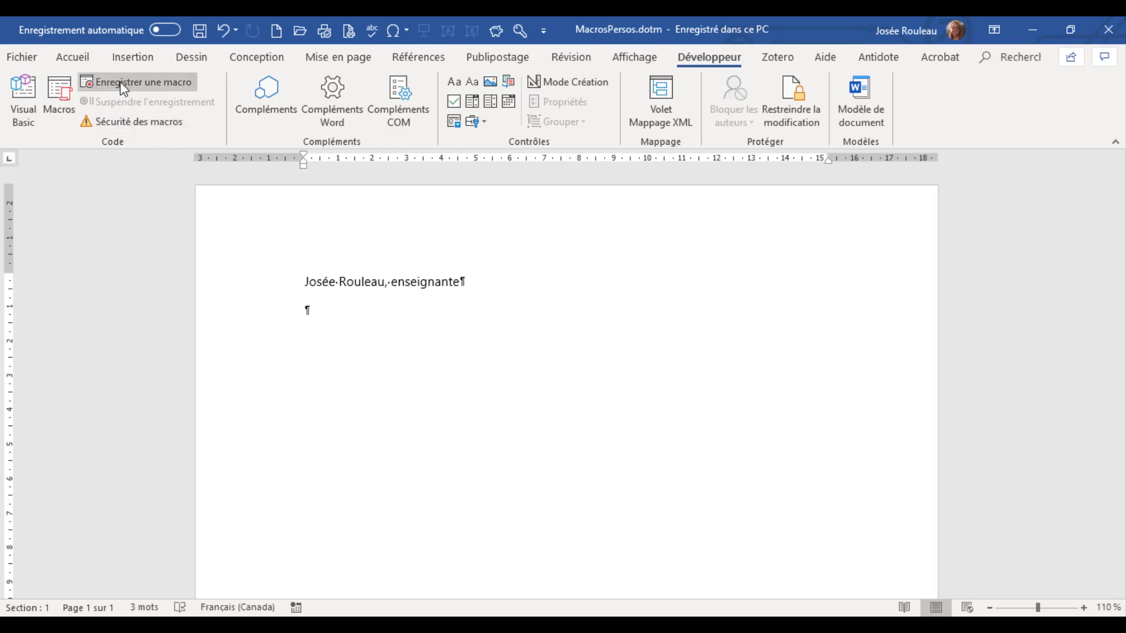
Step: Set up a new macro named nom2, stored in documents based on MacrosPersos.dotm
click(123, 87)
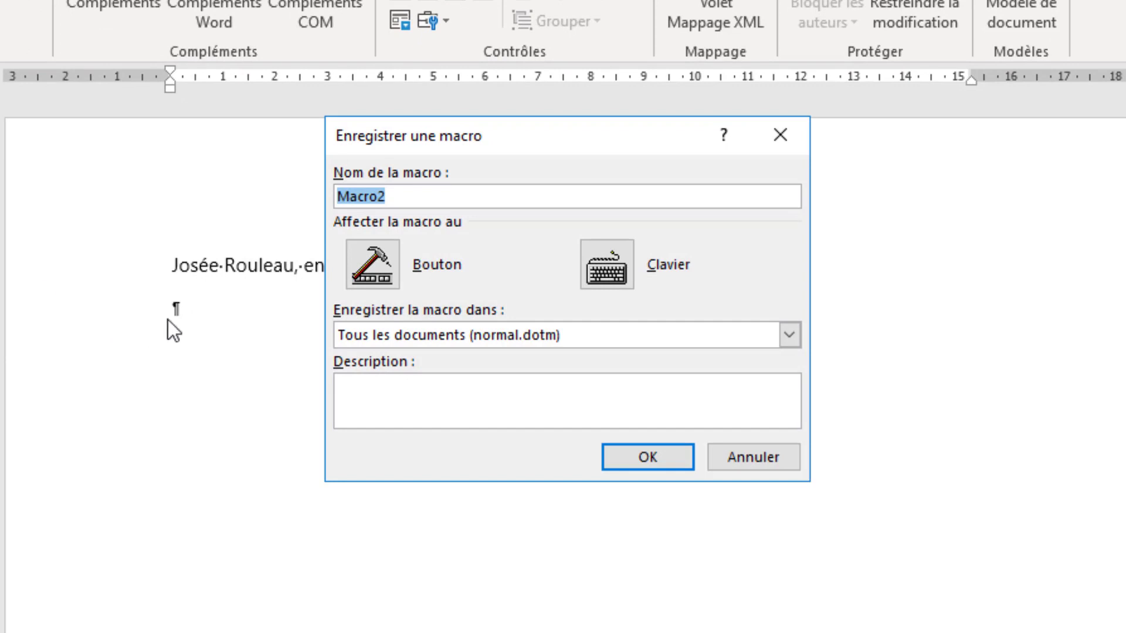
text(nom2)
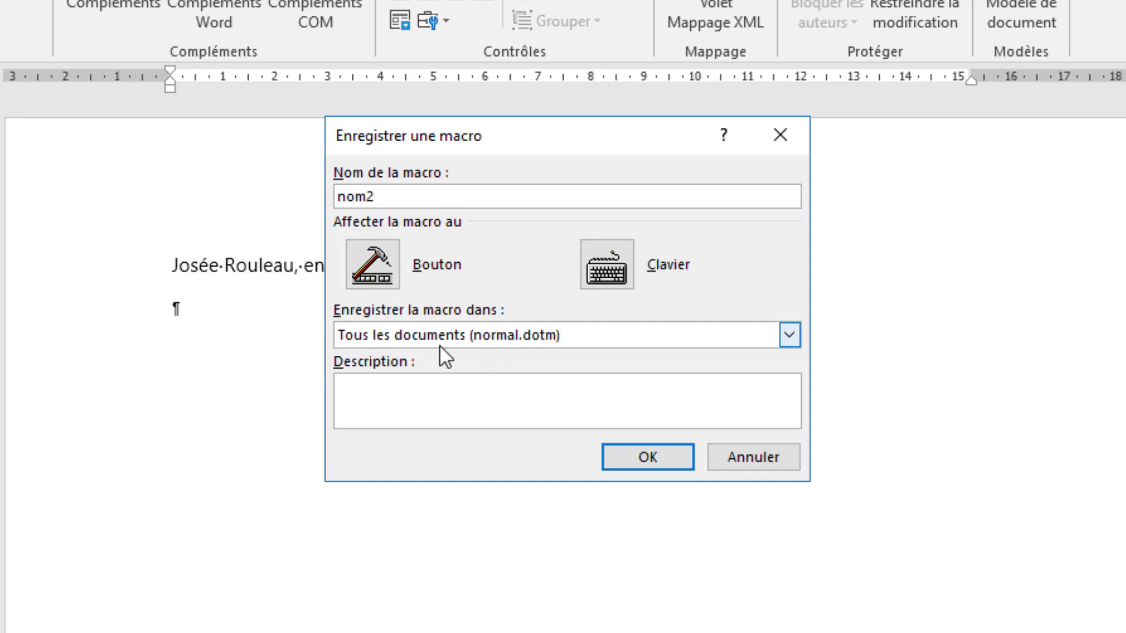
click(484, 338)
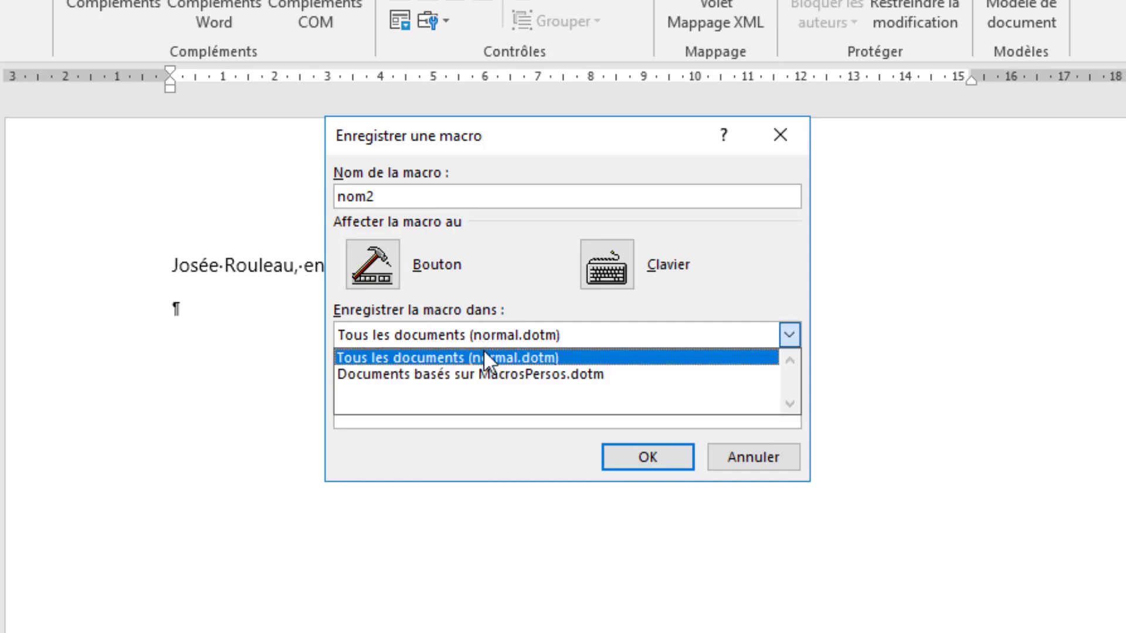
click(528, 375)
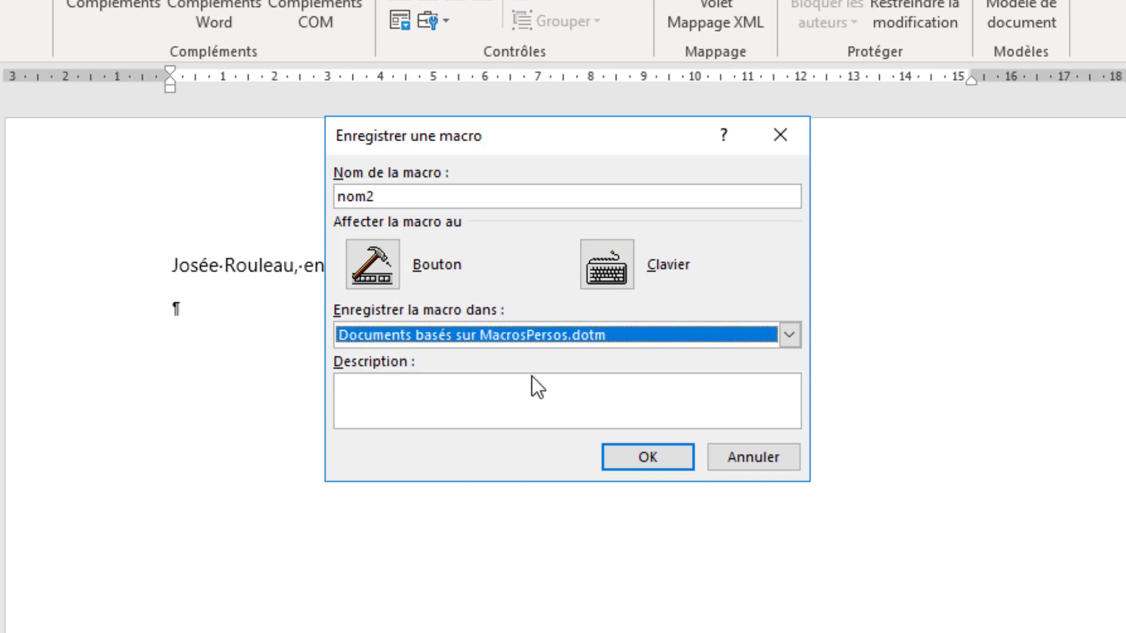
click(440, 393)
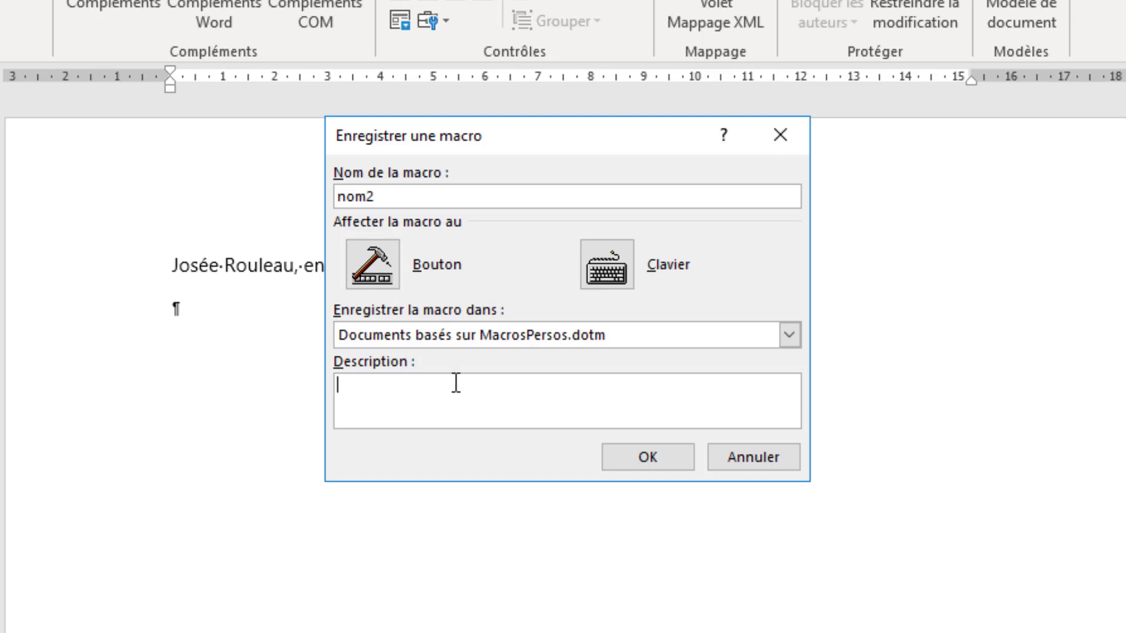
Step: Assign the shortcut Alt+1 to the nom2 macro, saved in MacrosPersos.dotm, and begin recording
click(613, 269)
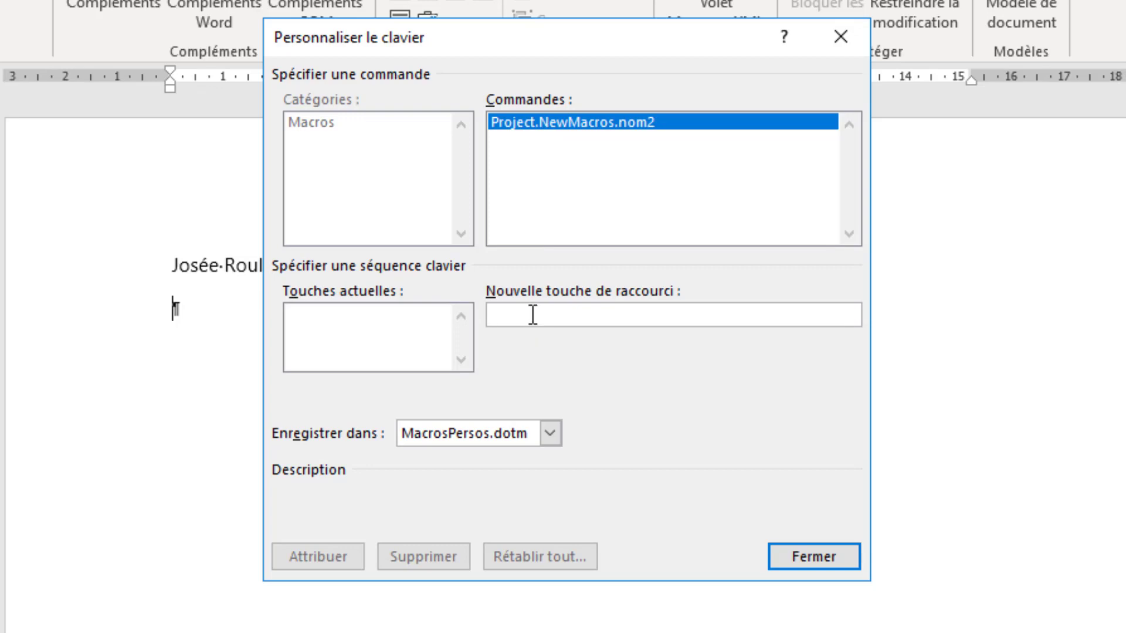
key(alt+1)
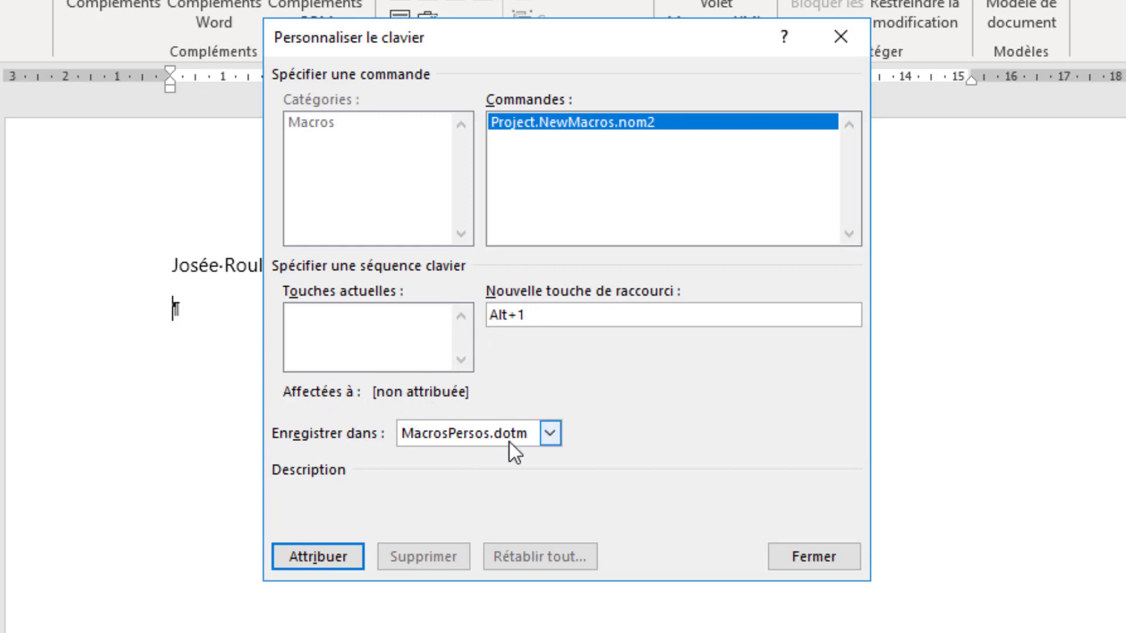
click(317, 554)
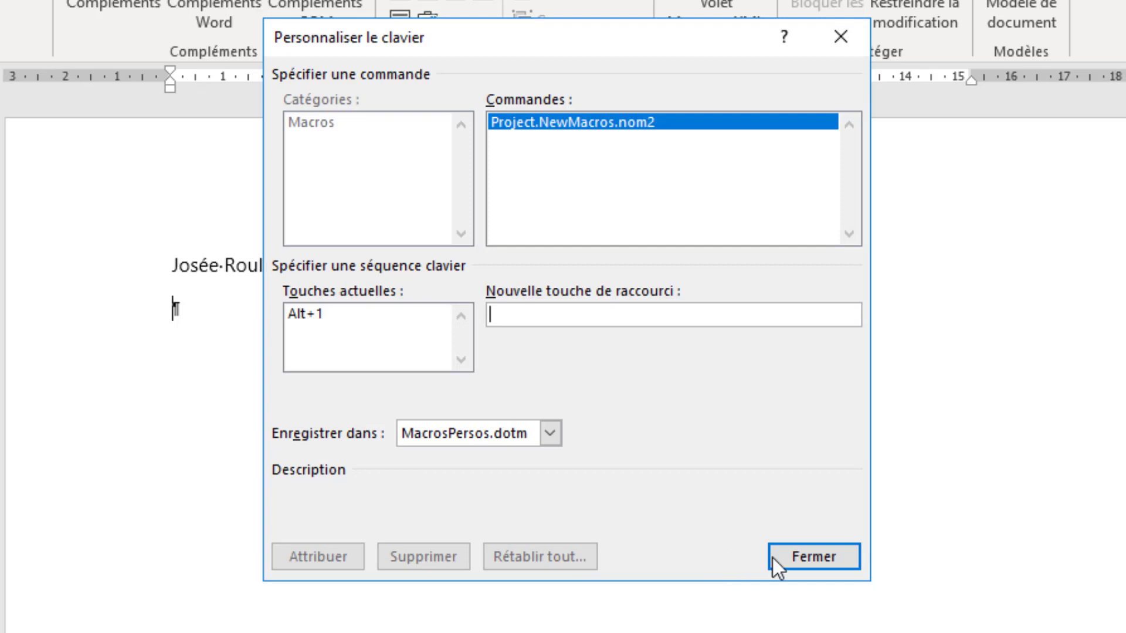
click(804, 557)
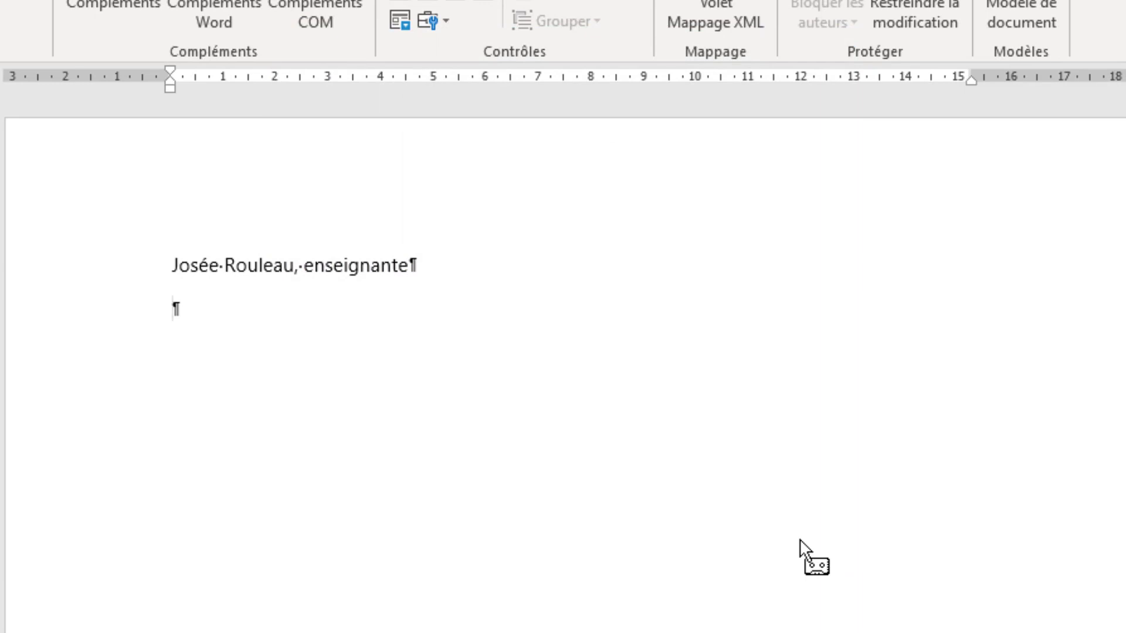
Step: Record the full name followed by ", enseignante" in nom2, capitalize the first name's initial, and stop recording
text(josee)
key(BackSpace)
key(BackSpace)
text(ée )
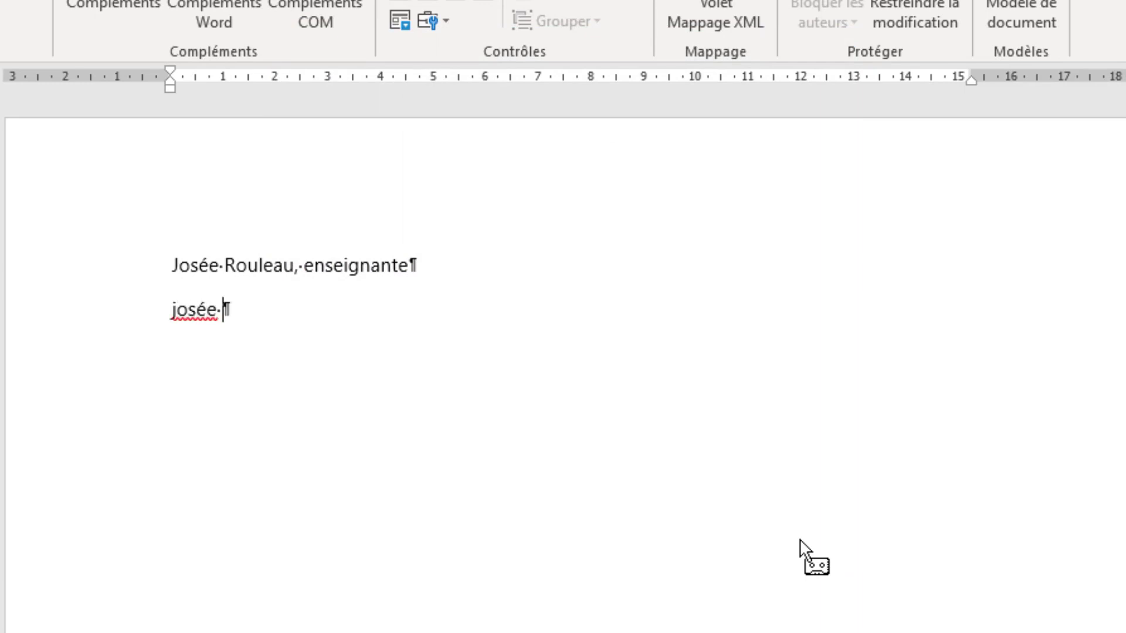
text(Rouleau, e)
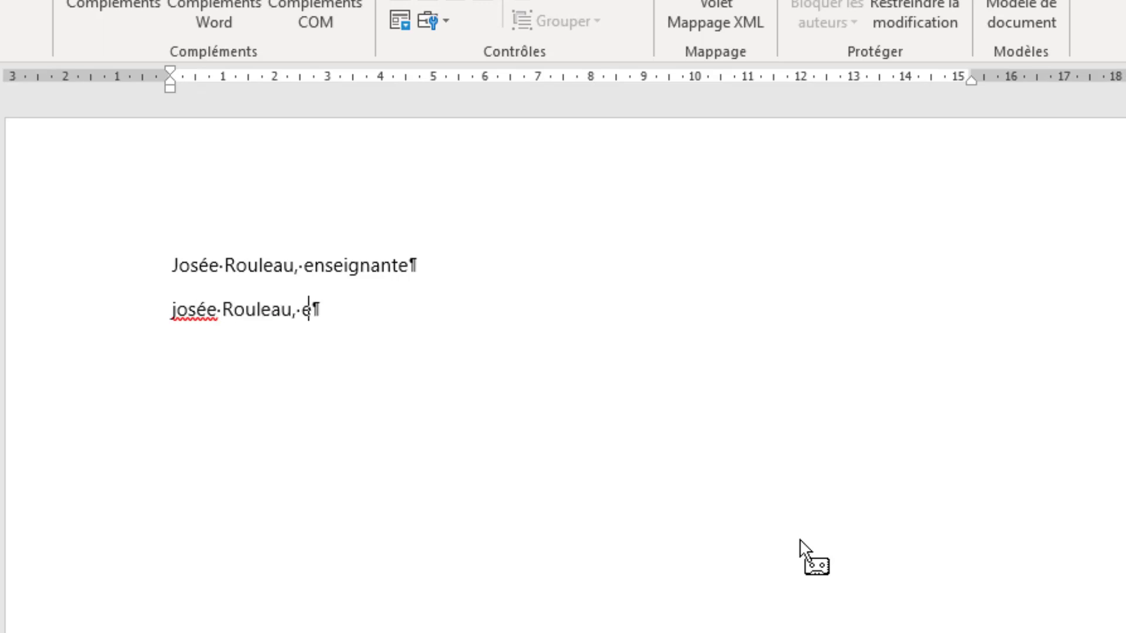
text(nseignante)
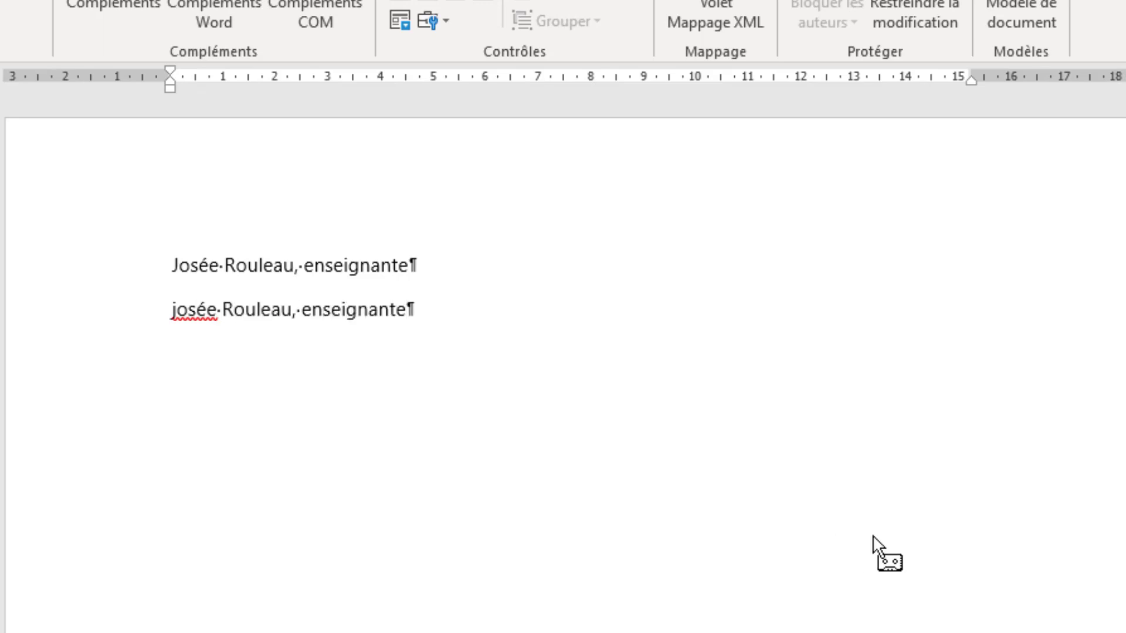
key(Home)
text(J)
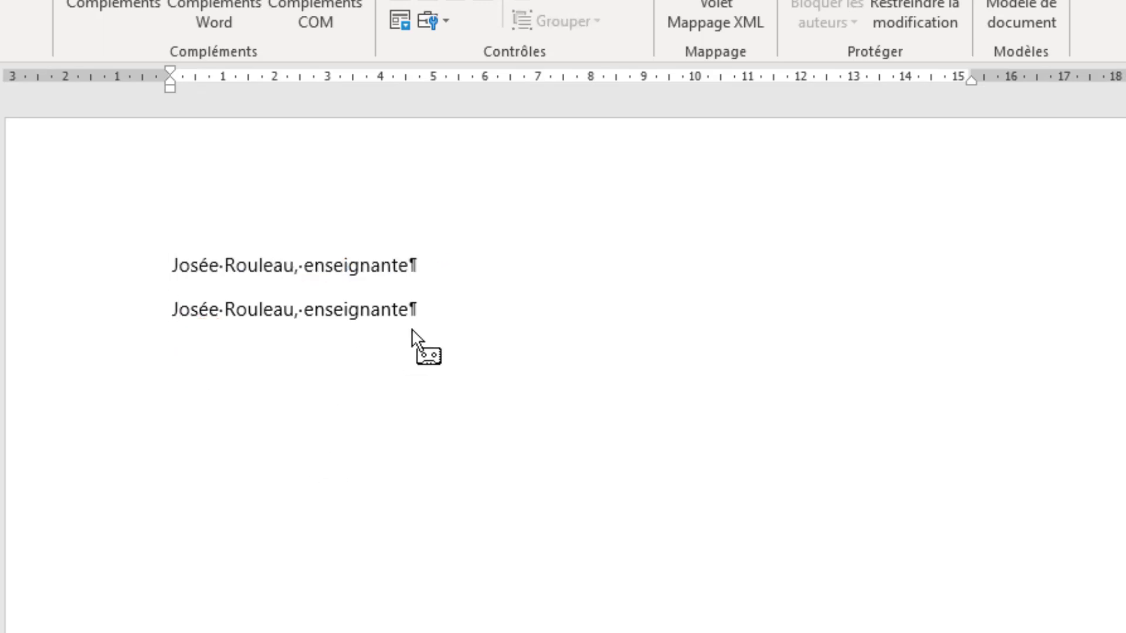
key(End)
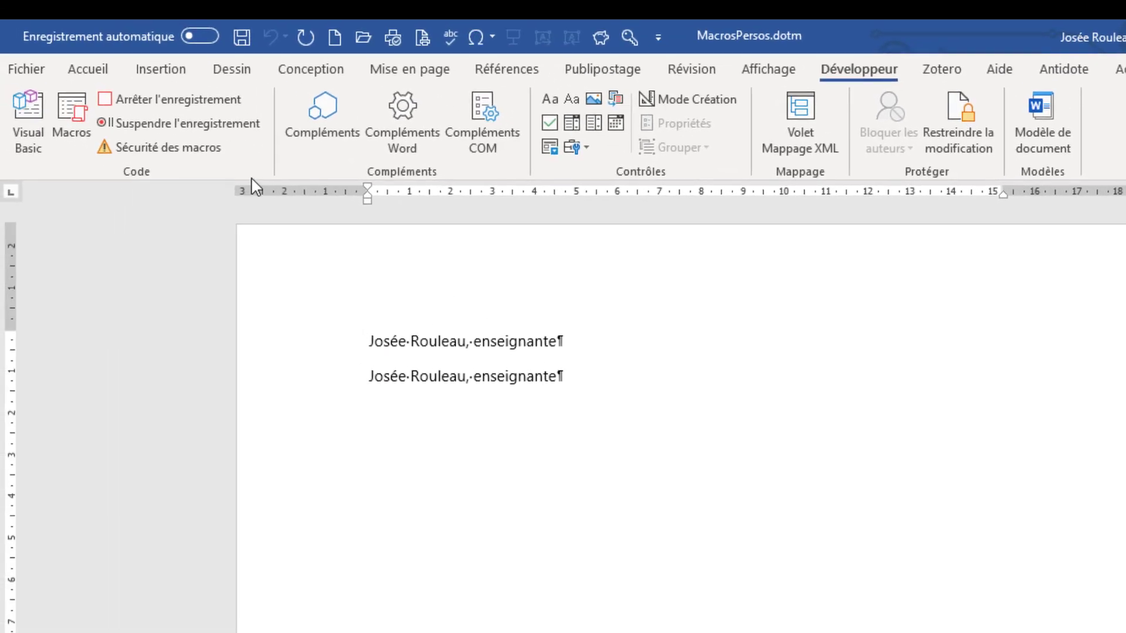
click(190, 104)
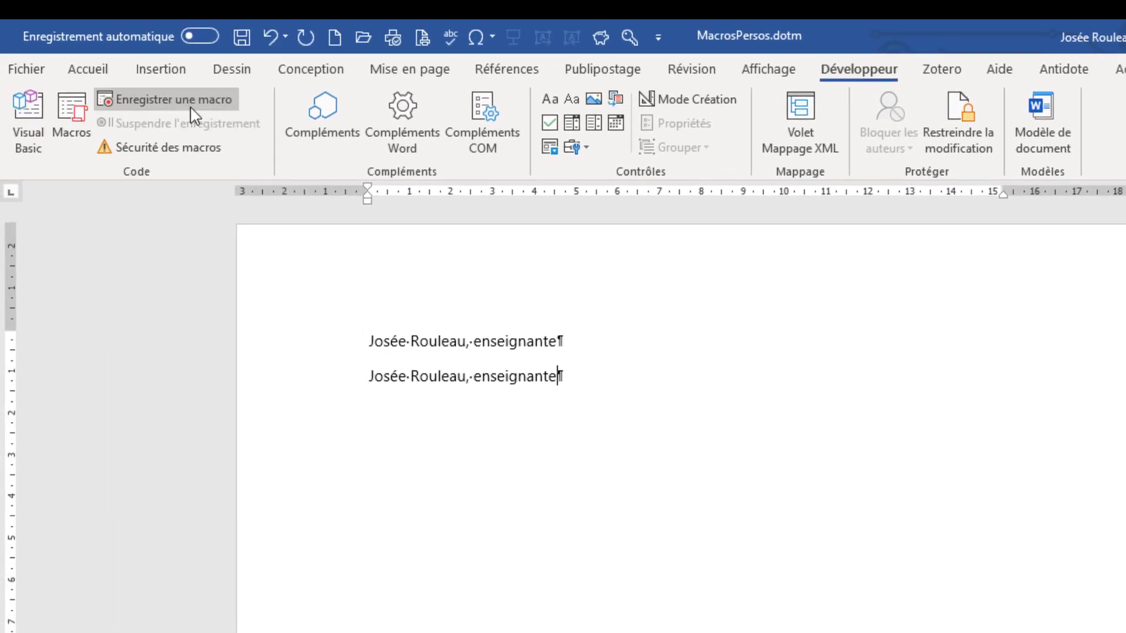
Step: Delete both signature lines, run the nom2 macro through its shortcut, and add a new paragraph below
drag(610, 372, 322, 328)
key(Delete)
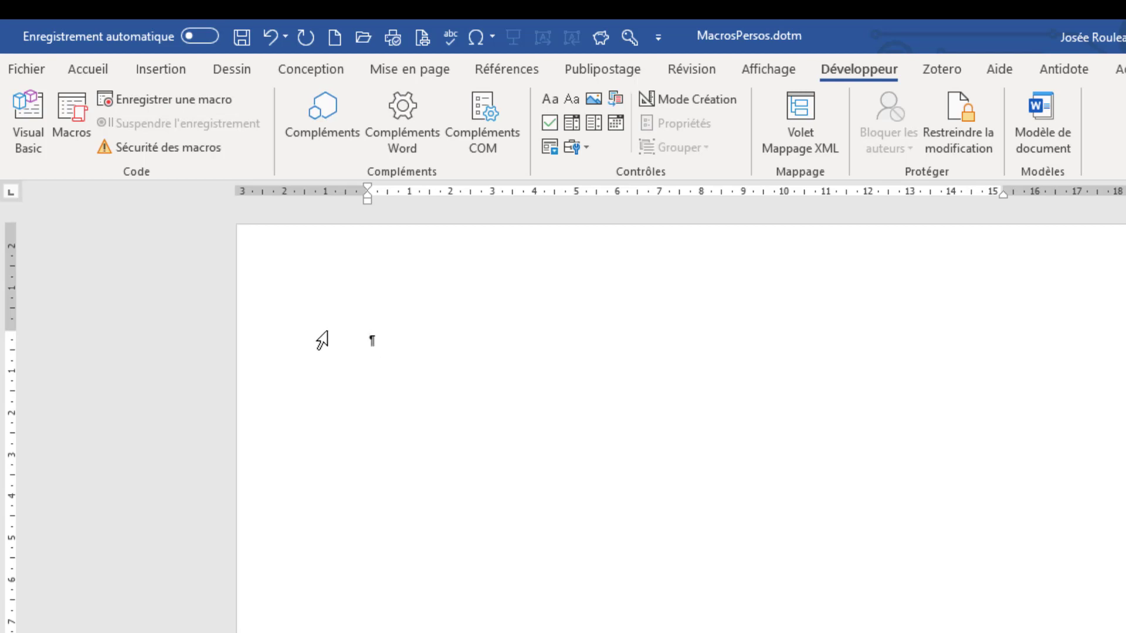
key(alt+j)
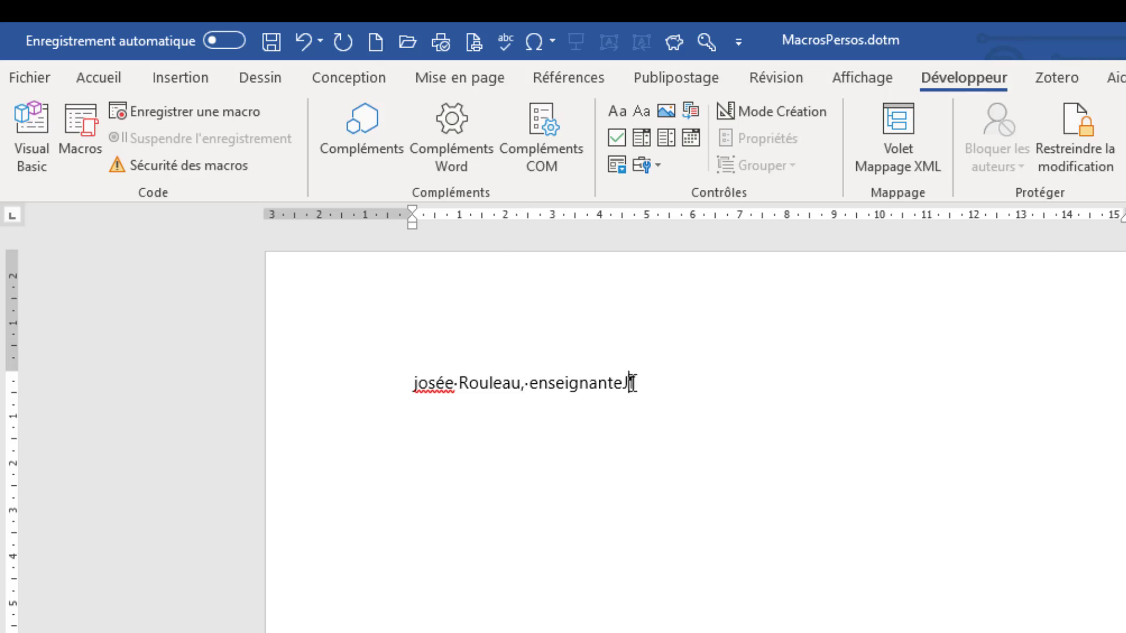
key(Return)
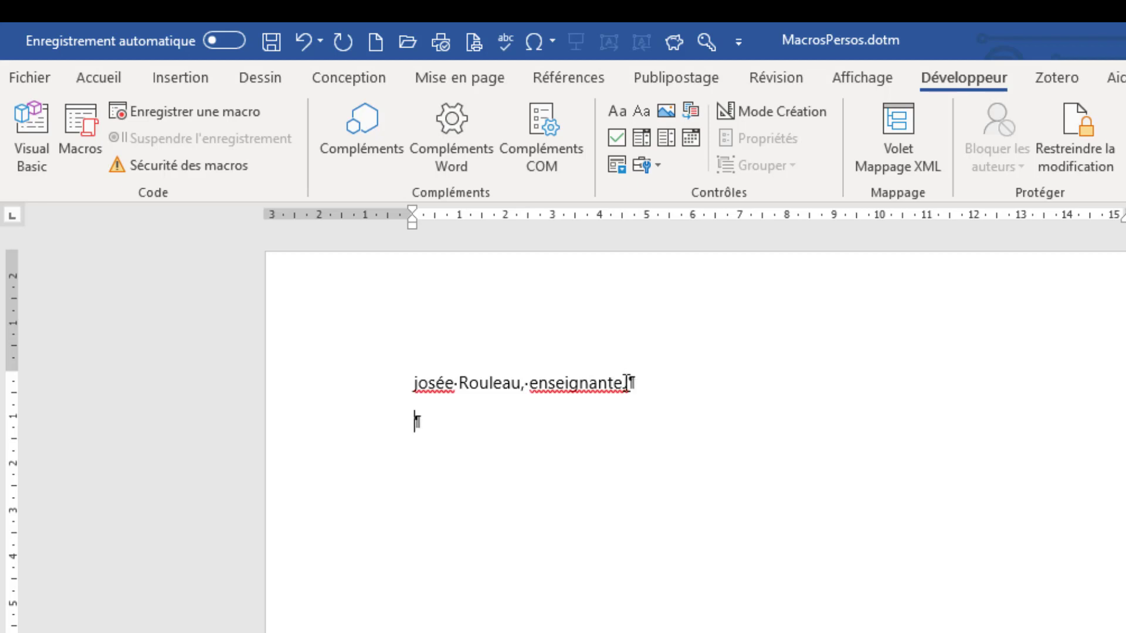
Step: Set up a new macro named nom3, stored in documents based on MacrosPersos.dotm
click(219, 115)
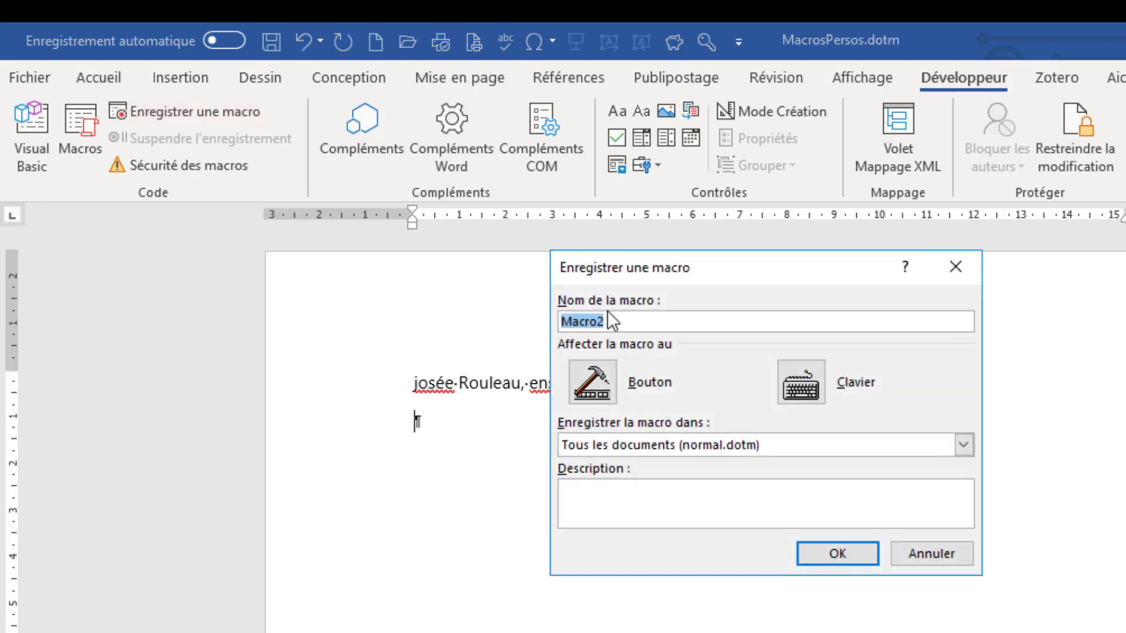
text(nom3)
click(737, 449)
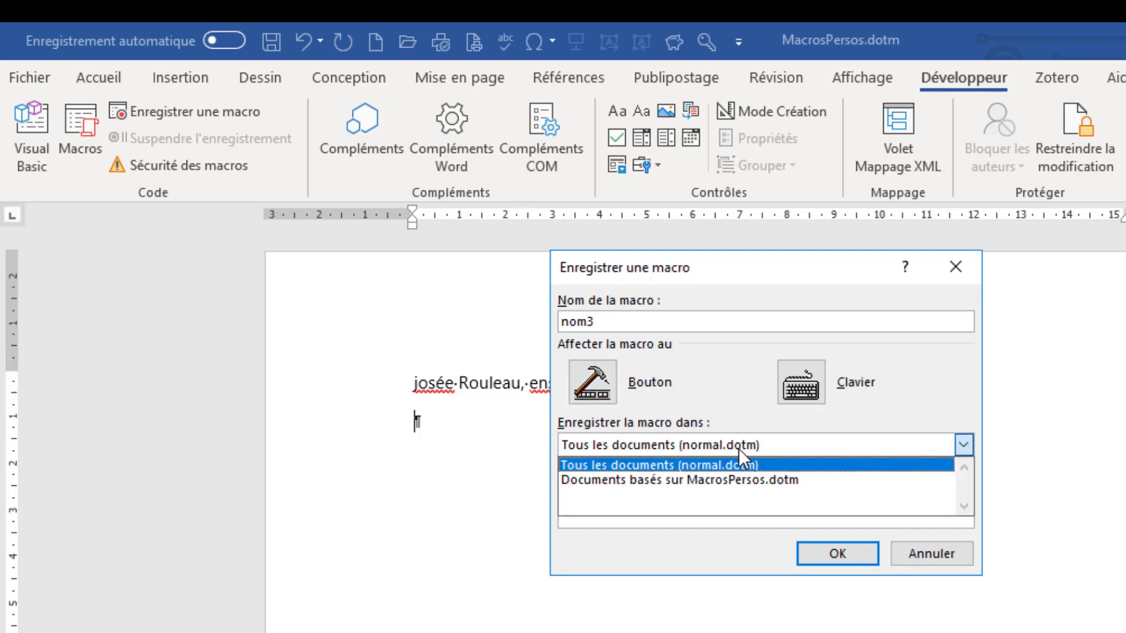
click(753, 481)
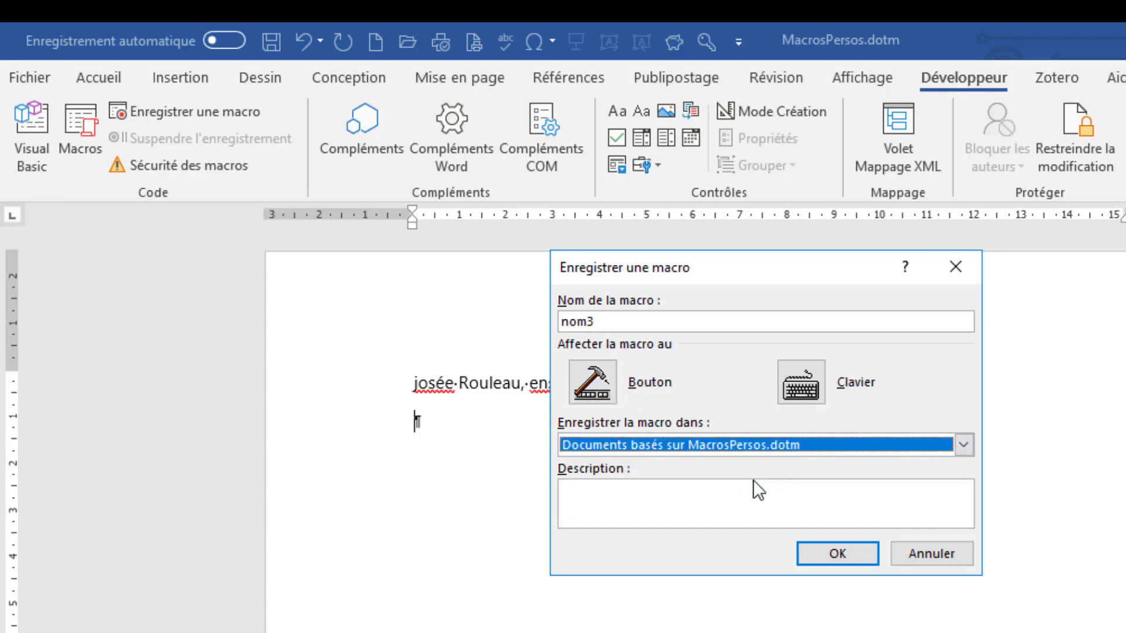
click(680, 496)
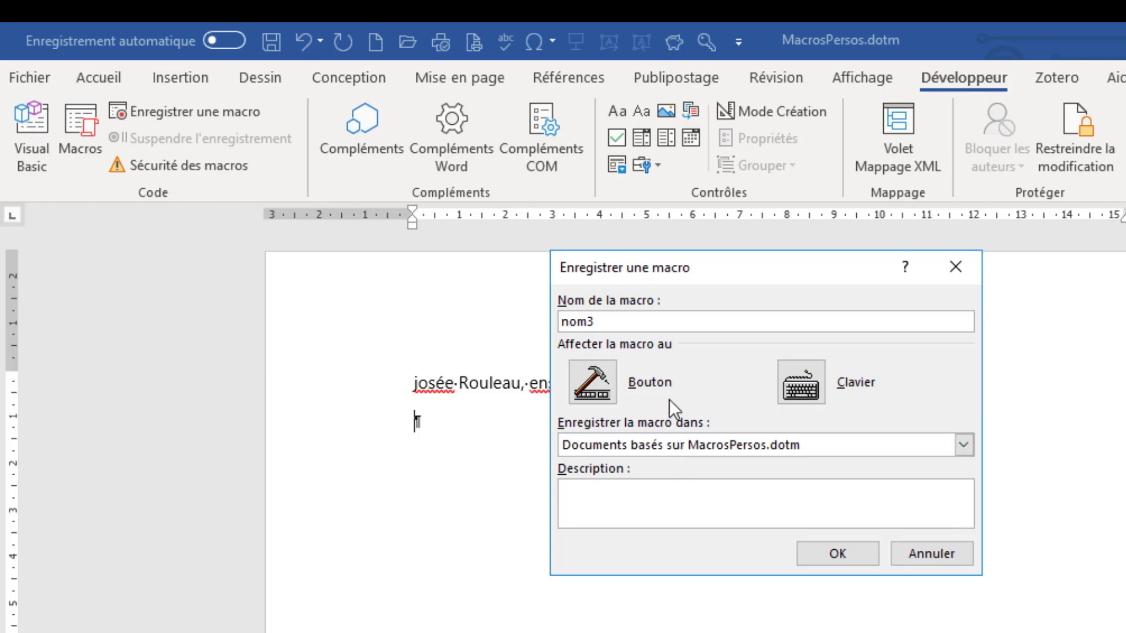
Step: Add nom3 to the Quick Access Toolbar with the smiley face symbol and accept the options to begin recording
click(600, 385)
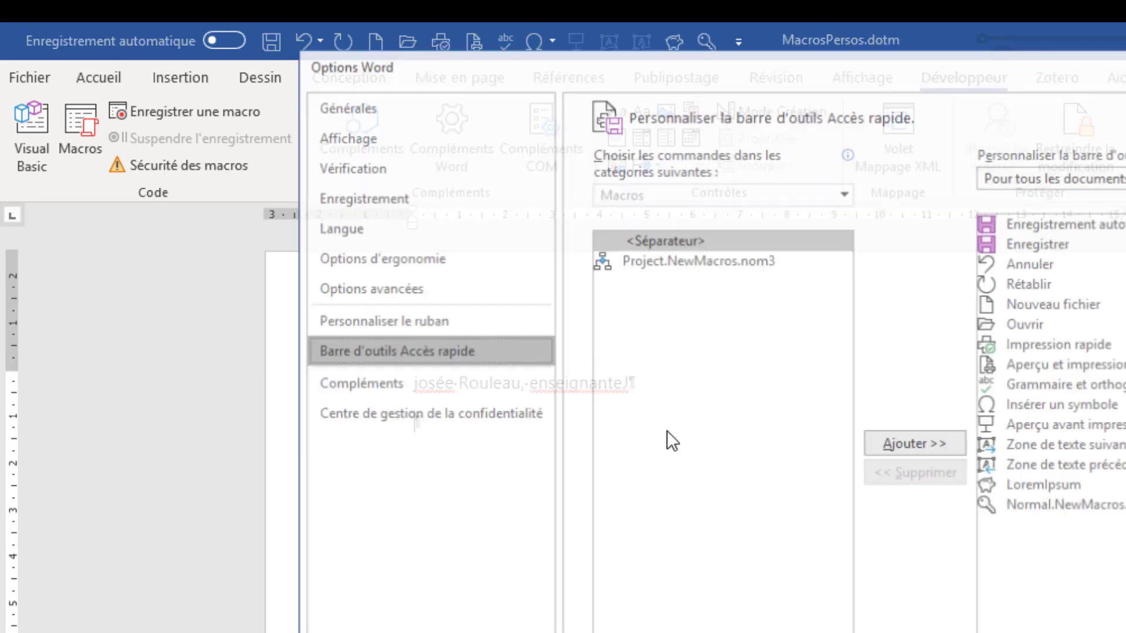
click(741, 262)
click(915, 443)
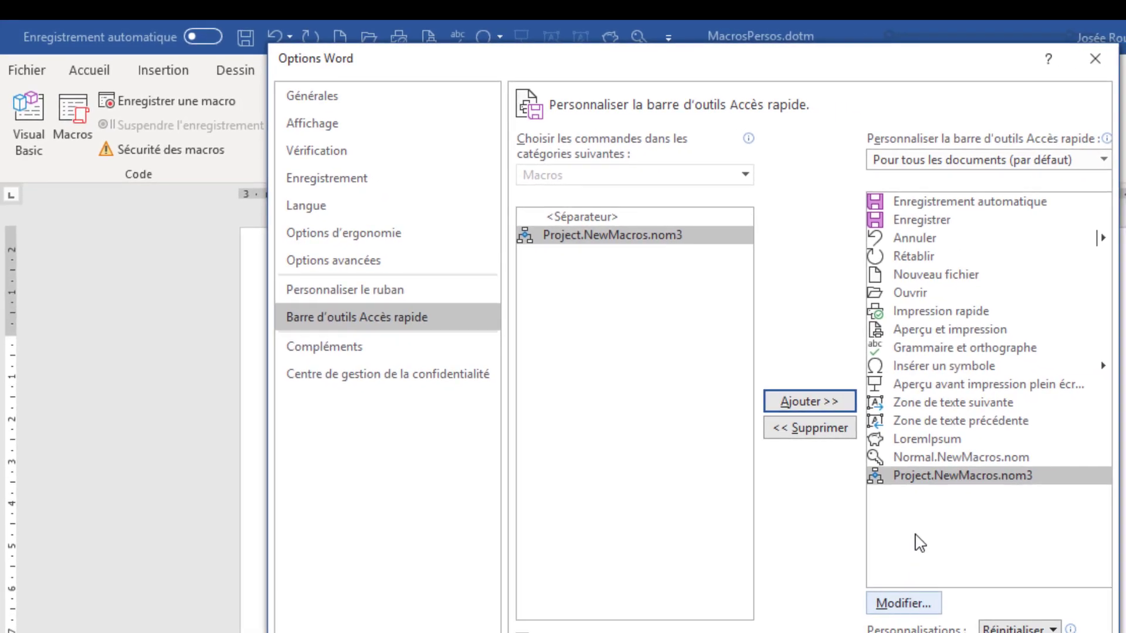
click(902, 604)
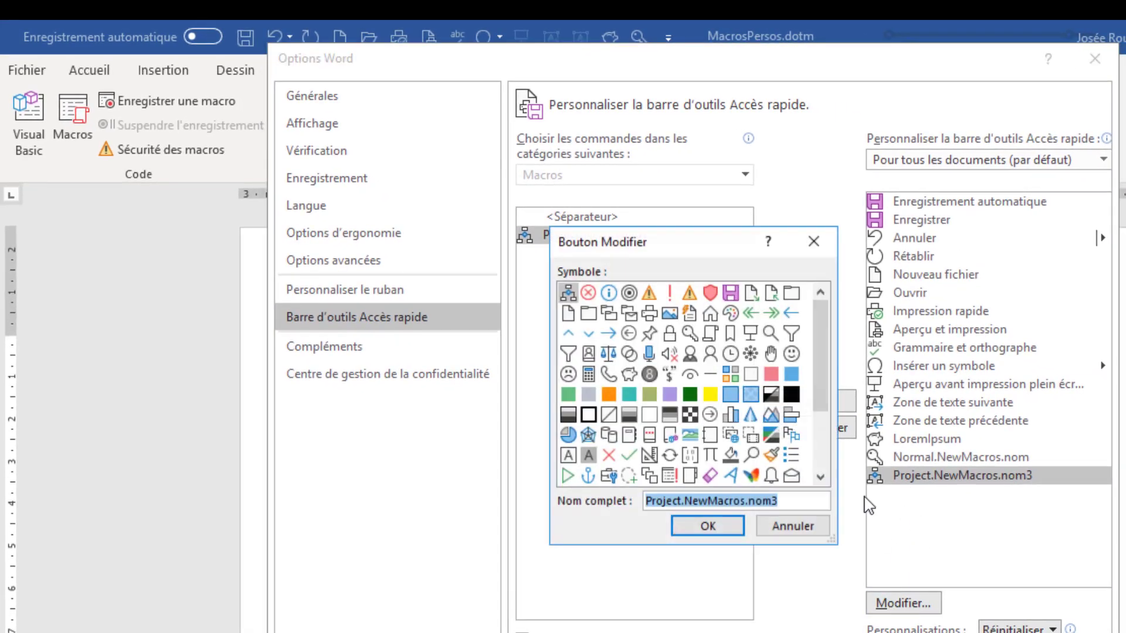
click(792, 353)
click(728, 528)
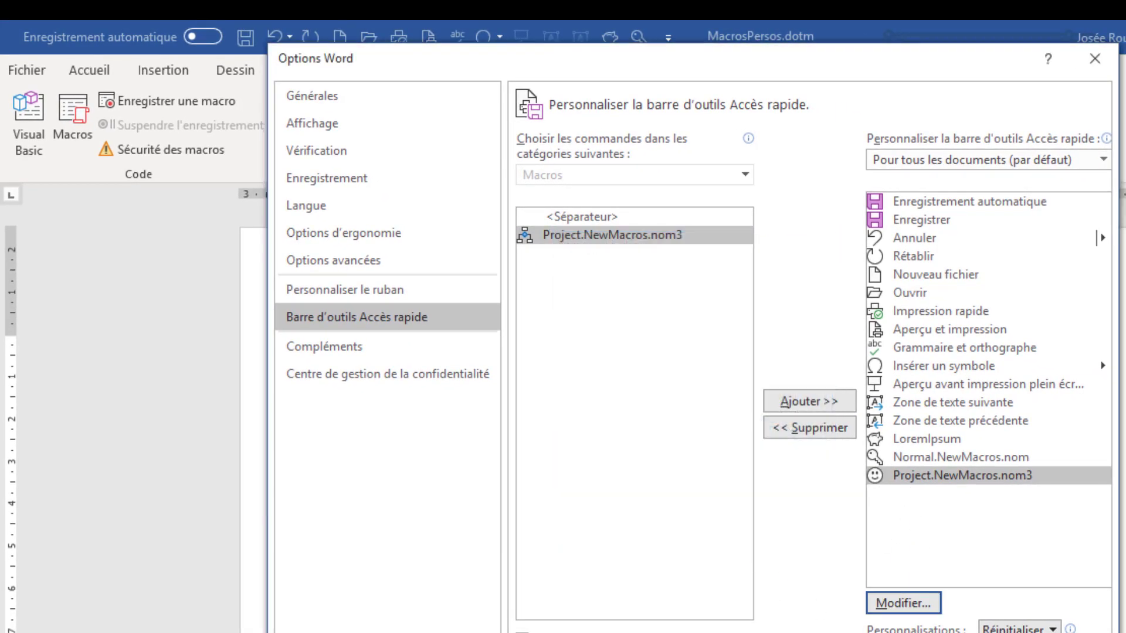
click(992, 632)
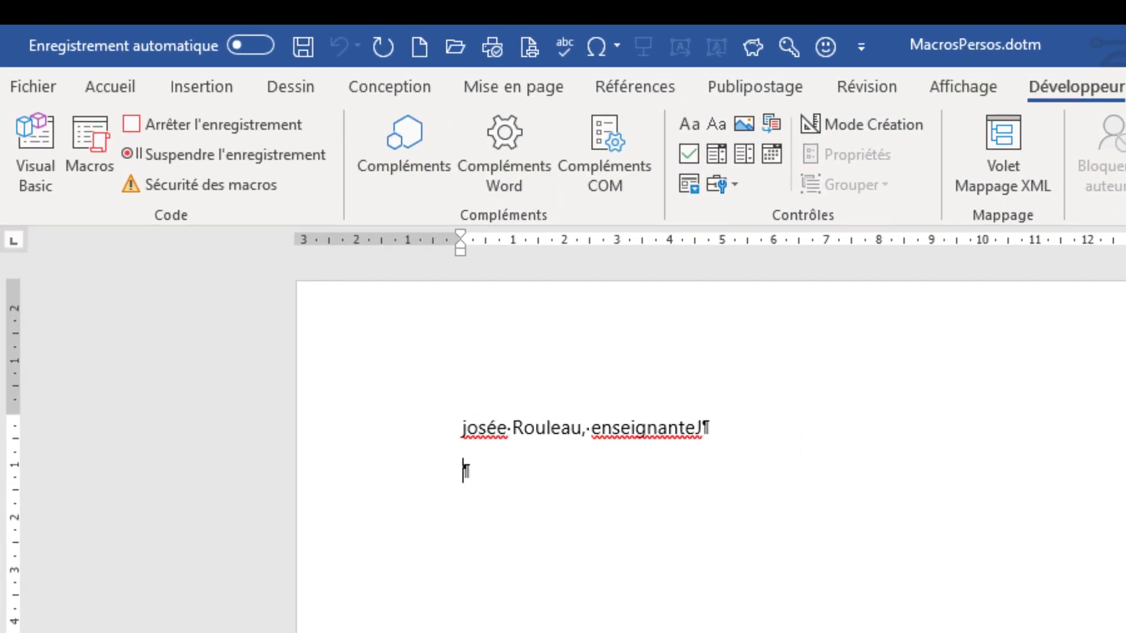
Step: Record the full name followed by ", enseignante" in nom3, replace its lowercase initial with a capital, and stop recording
text(josée Rouleau, enseignante)
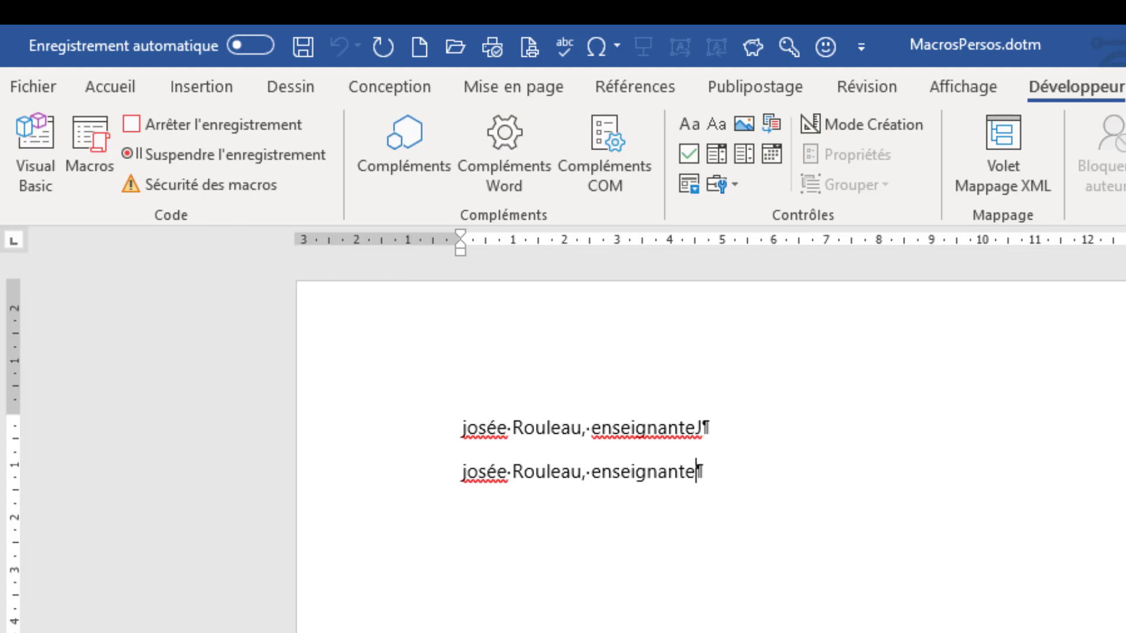
key(Left)
key(Left)
key(Left)
key(Left)
key(Left)
key(Left)
key(Left)
key(Left)
key(Left)
key(Left)
key(Left)
key(Left)
key(Left)
key(Left)
key(Left)
key(Left)
key(Left)
key(Left)
key(Left)
key(Left)
key(Left)
key(Left)
key(BackSpace)
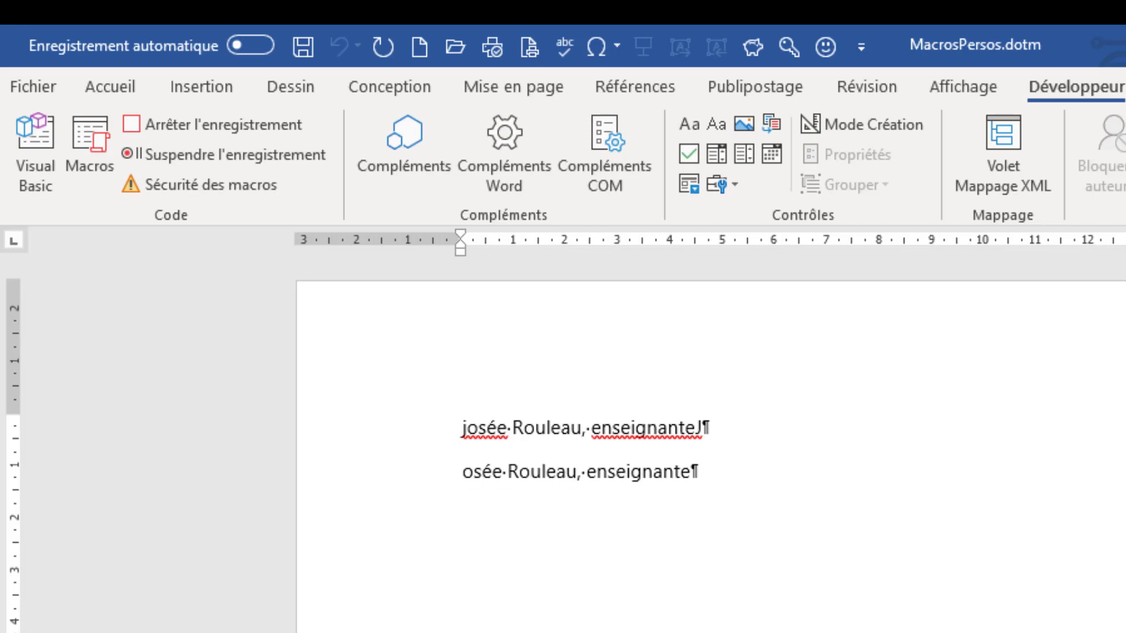
text(J)
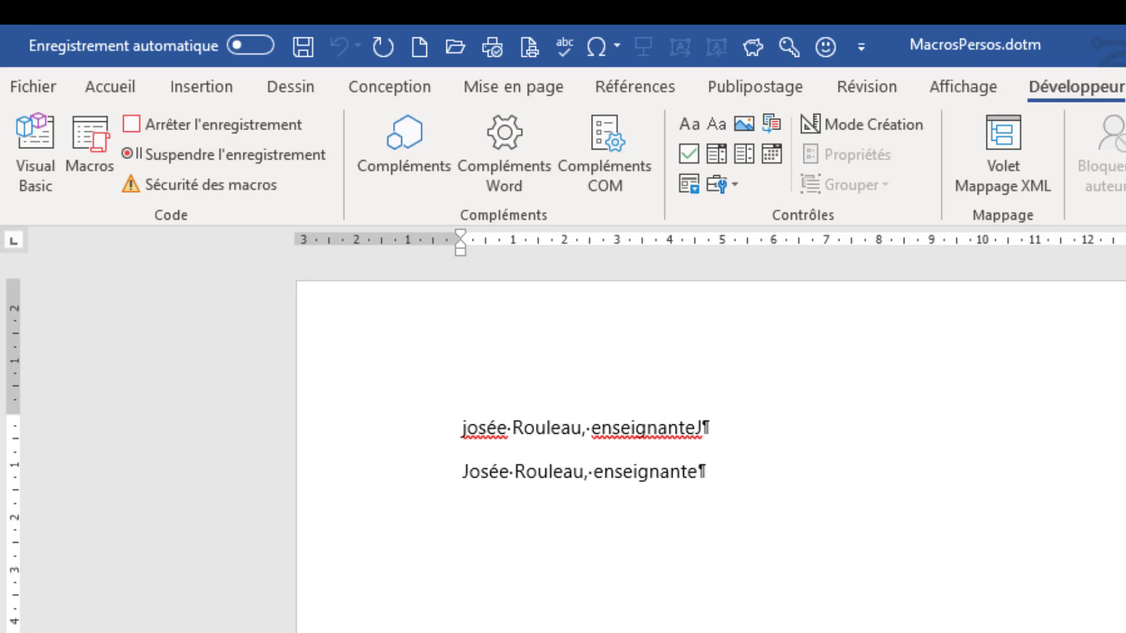
click(272, 123)
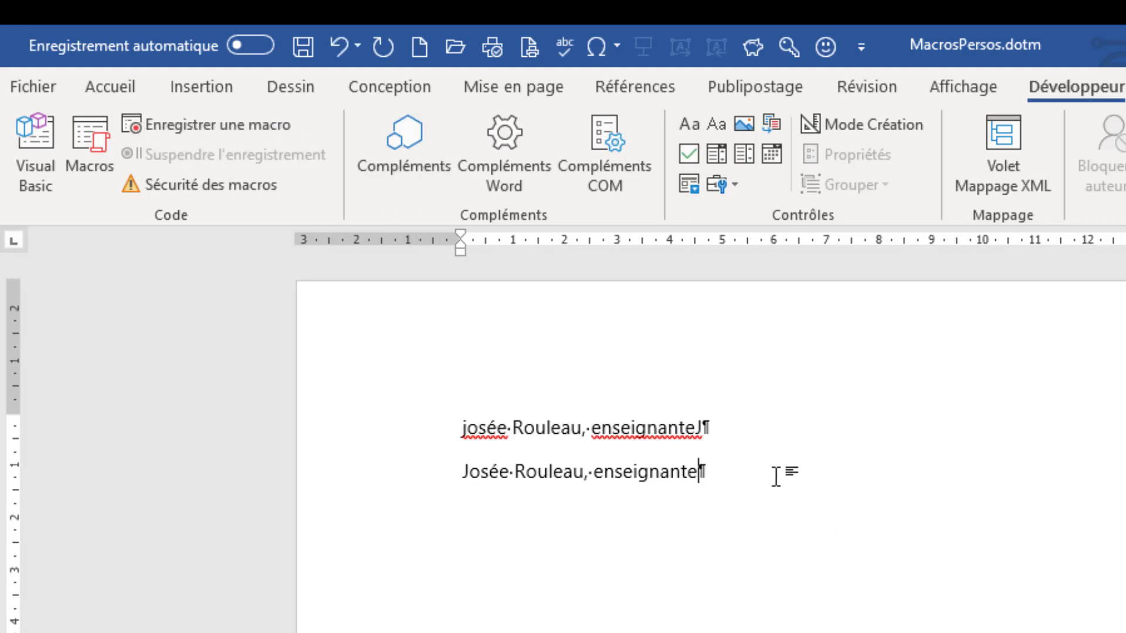
Step: Clear both signature lines from the page and run the nom3 macro from its smiley face shortcut
drag(699, 469, 425, 425)
key(Delete)
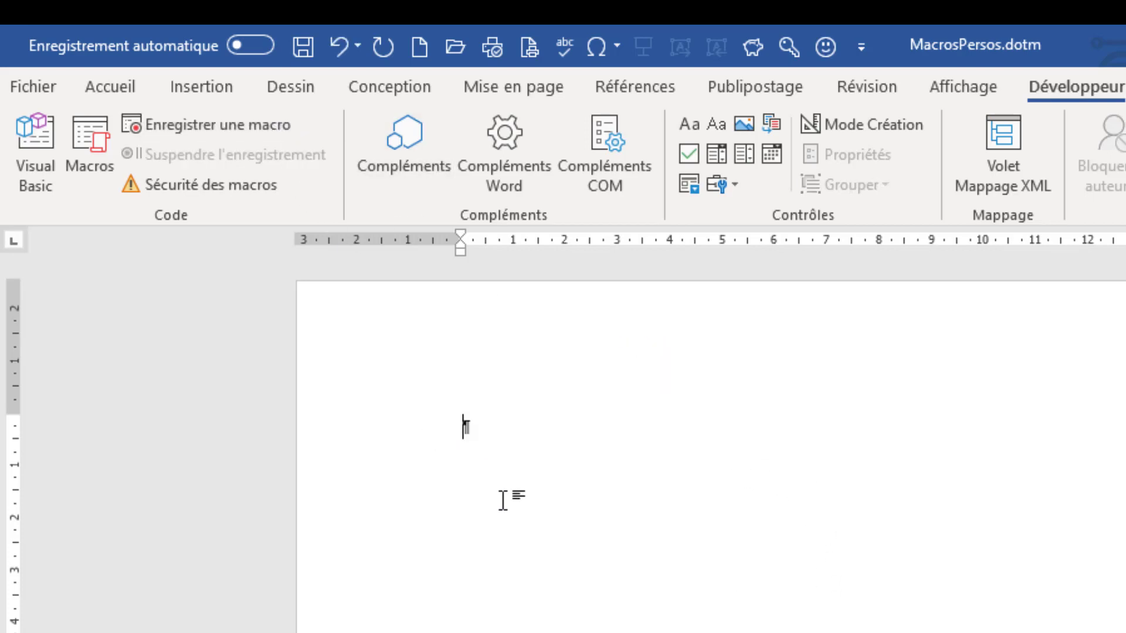
click(826, 47)
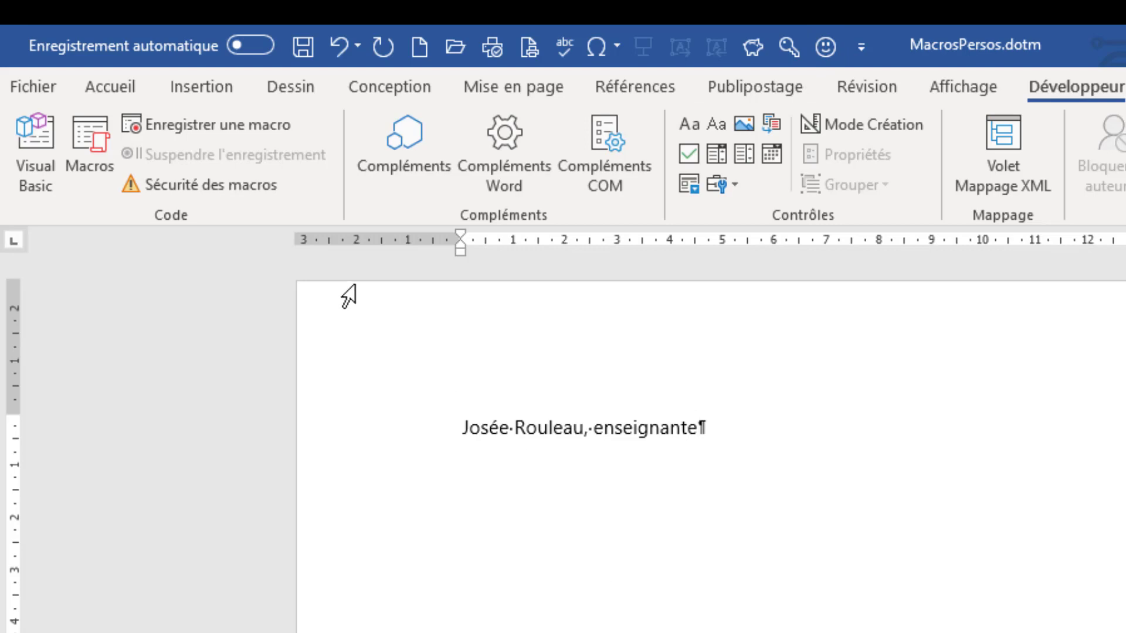
Step: Open the nom macro's code for editing from the list of macros and reposition its code window
click(97, 153)
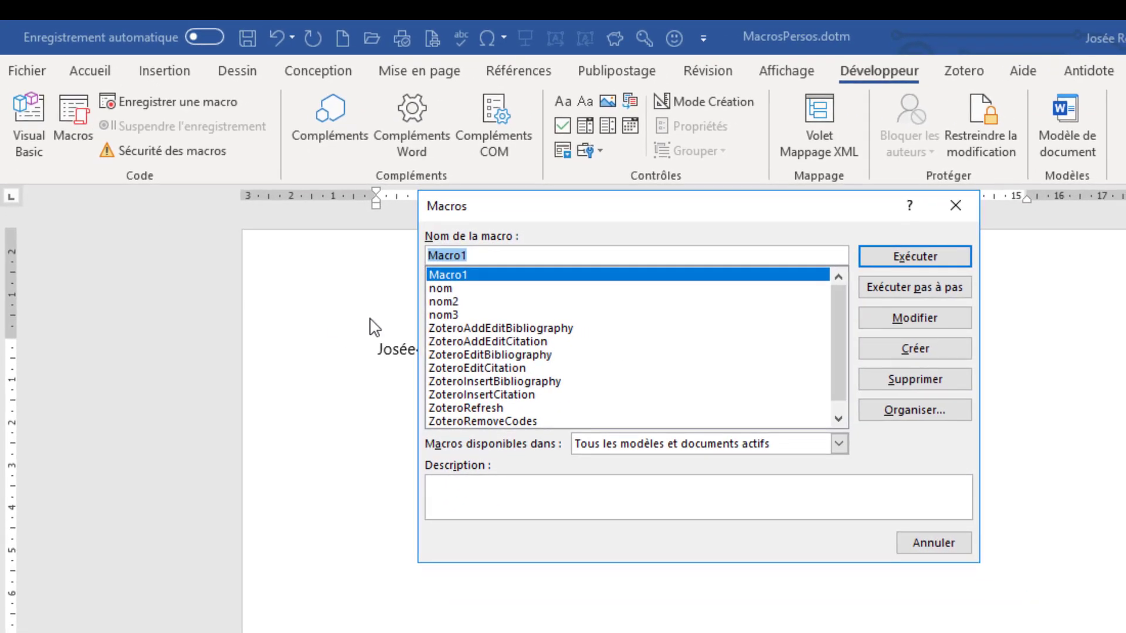
click(505, 311)
click(469, 301)
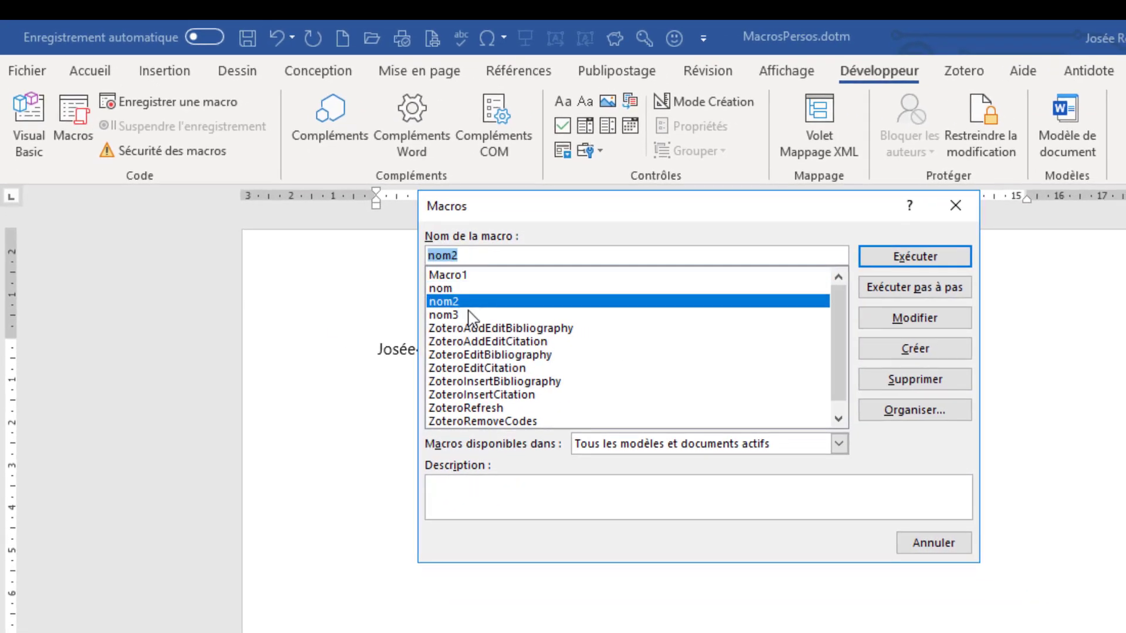
click(470, 314)
click(471, 288)
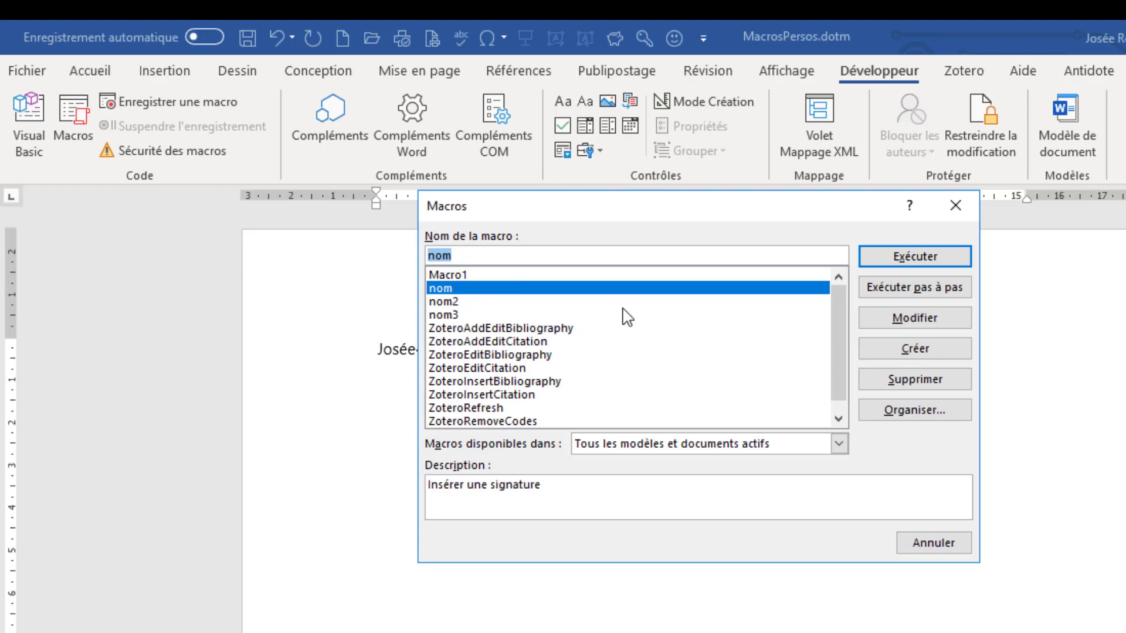
click(908, 318)
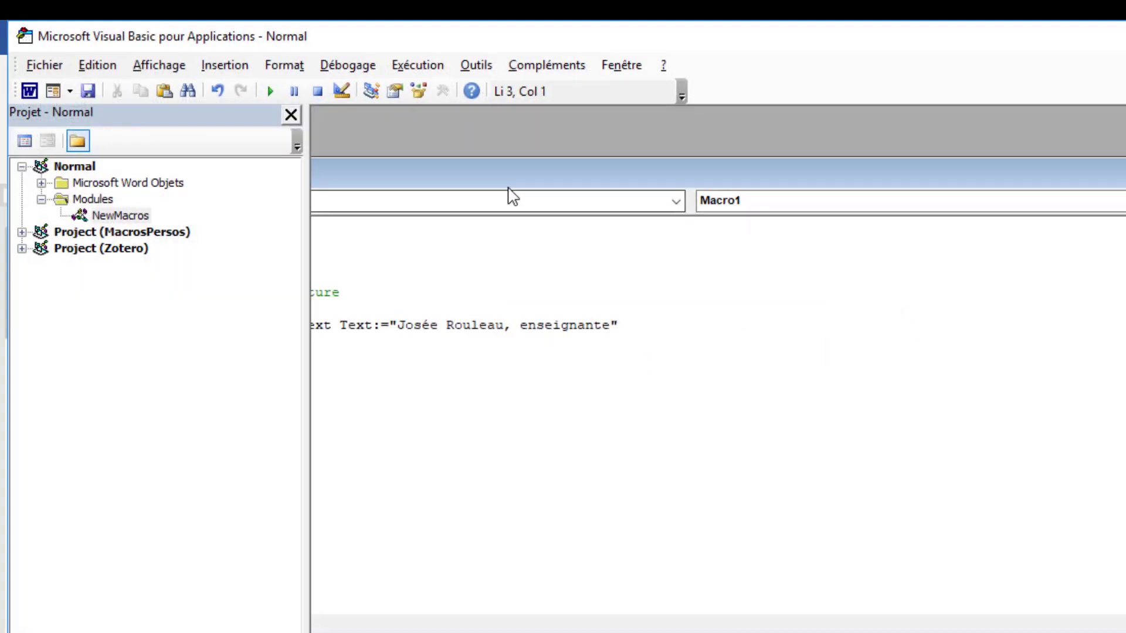
drag(523, 176, 715, 176)
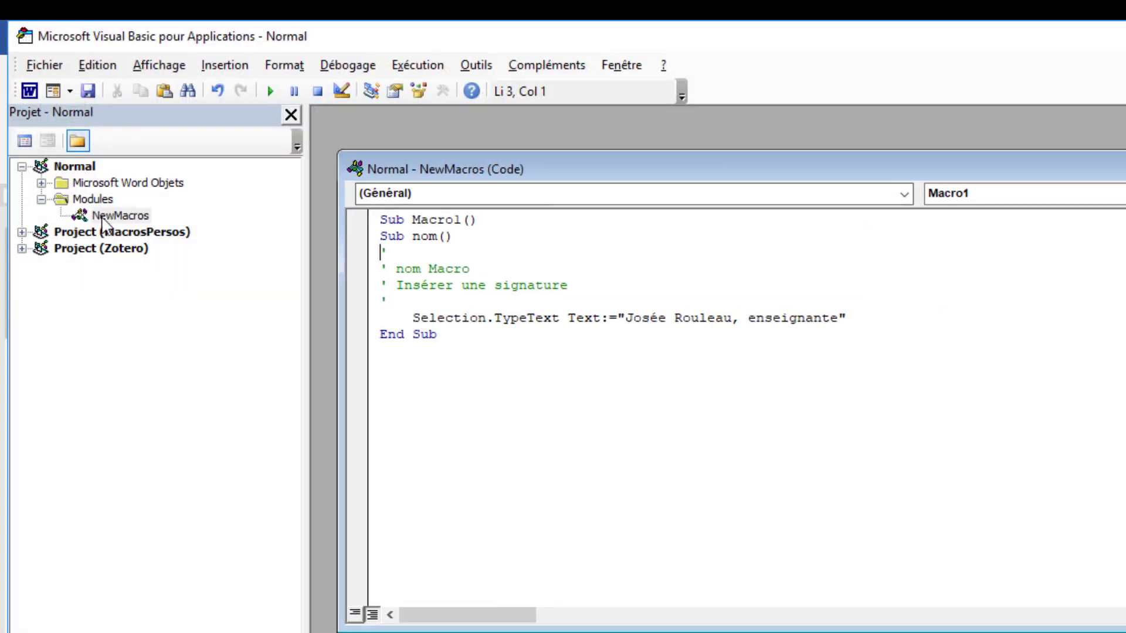
Step: Open the NewMacros module of the MacrosPersos project and return to the Normal project's NewMacros code
click(22, 233)
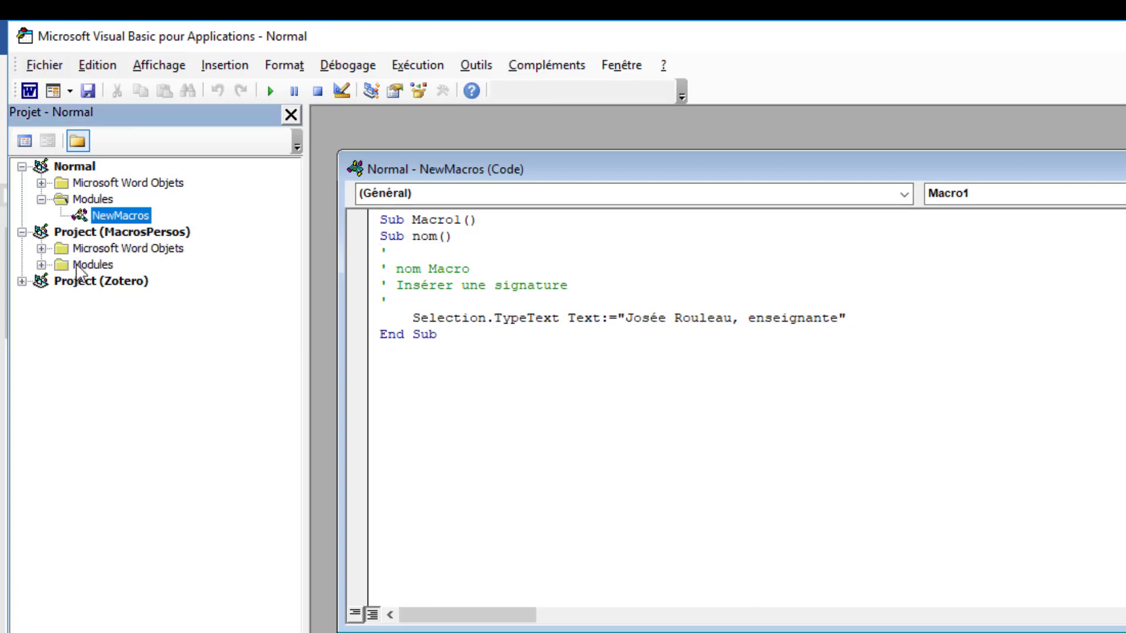
click(41, 265)
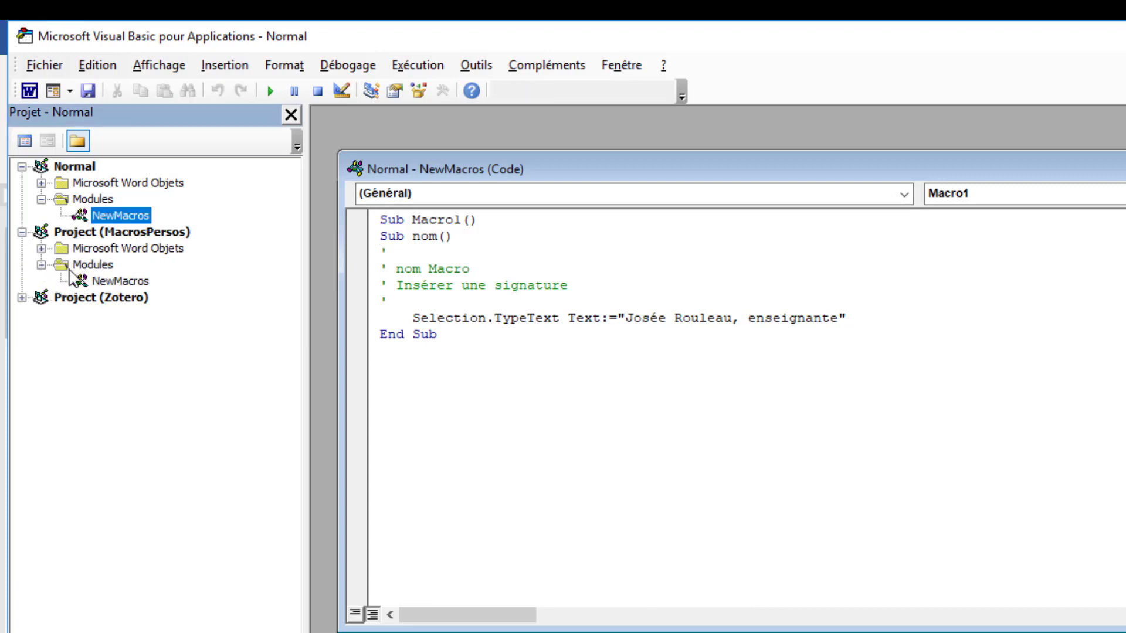
click(120, 281)
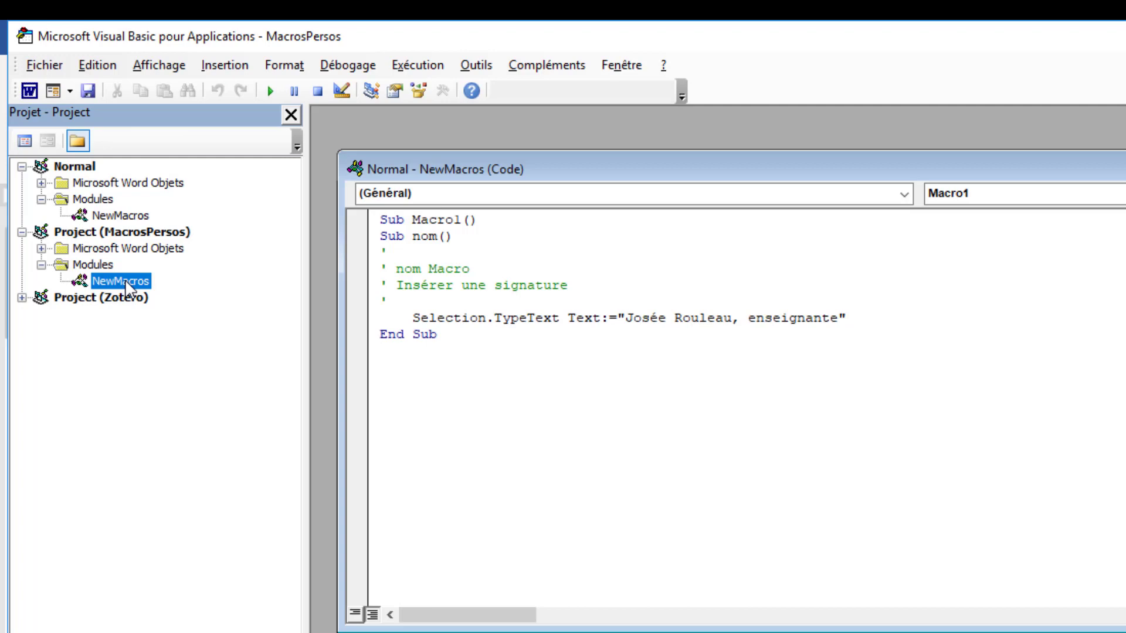
double_click(121, 281)
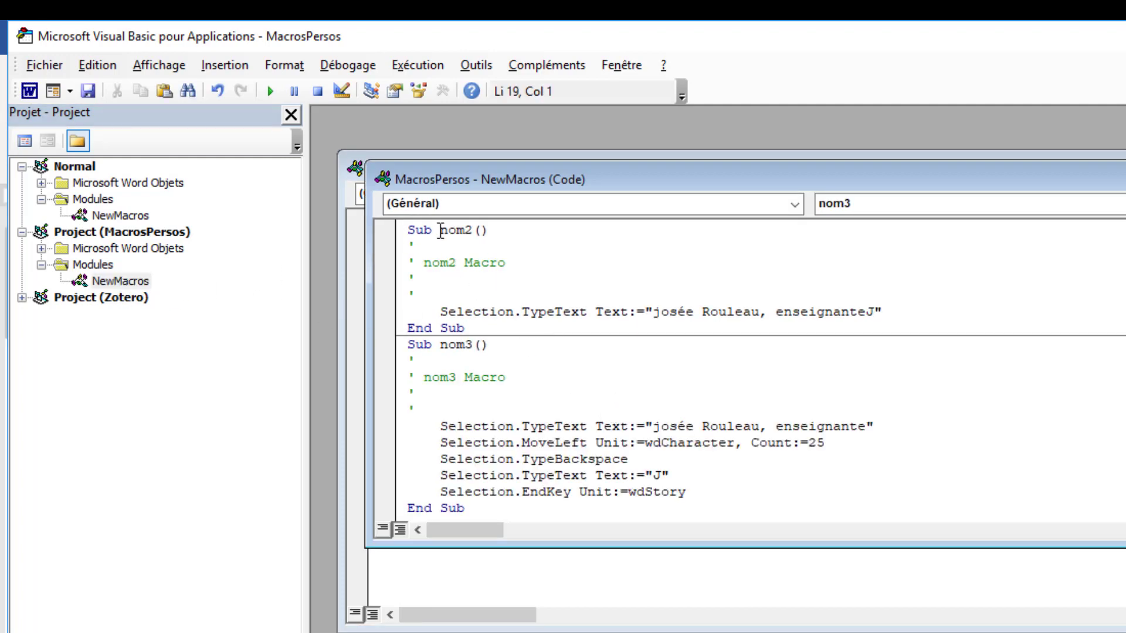
click(643, 574)
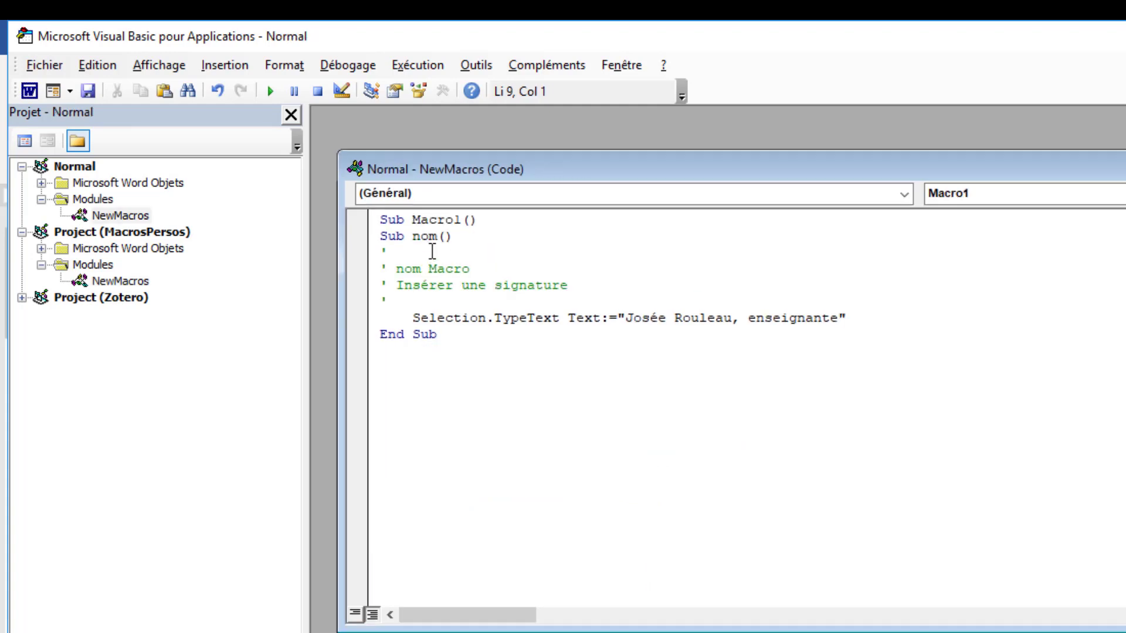
click(132, 215)
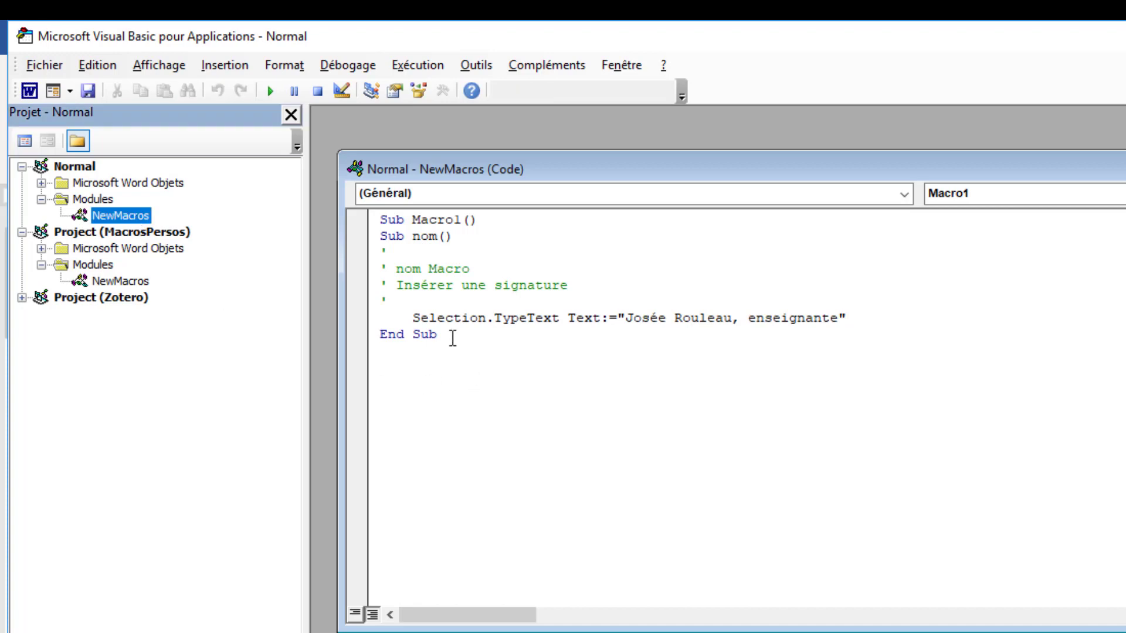
Step: Copy all the code of Normal's NewMacros module and paste it above nom2 in the MacrosPersos module, separated by line breaks
drag(452, 337, 371, 208)
key(ctrl+c)
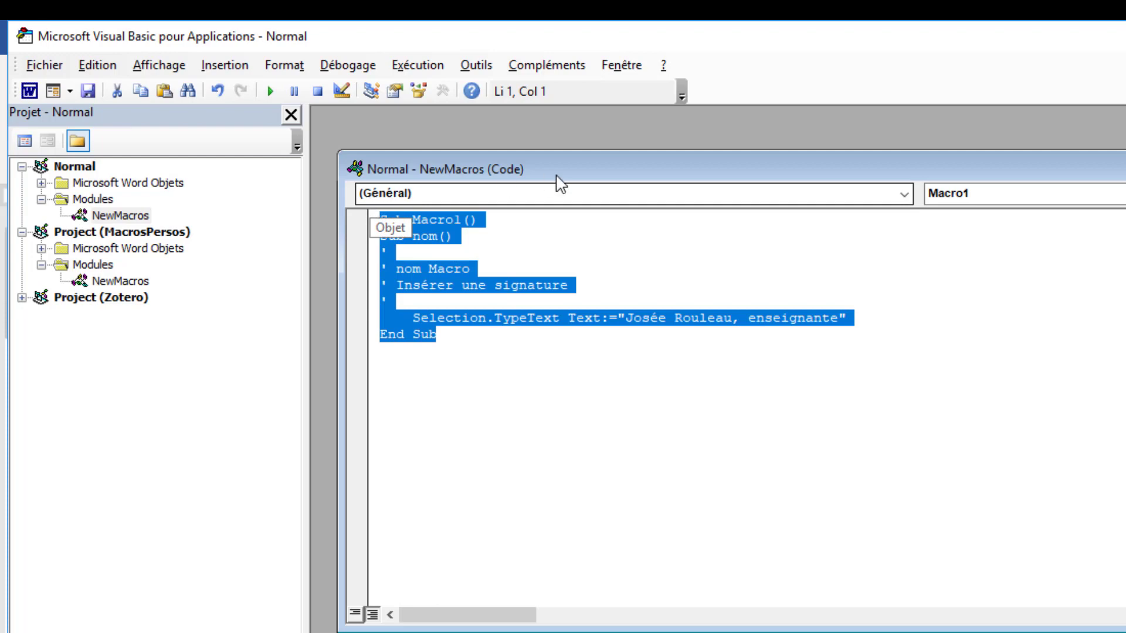
drag(573, 176, 804, 181)
click(507, 275)
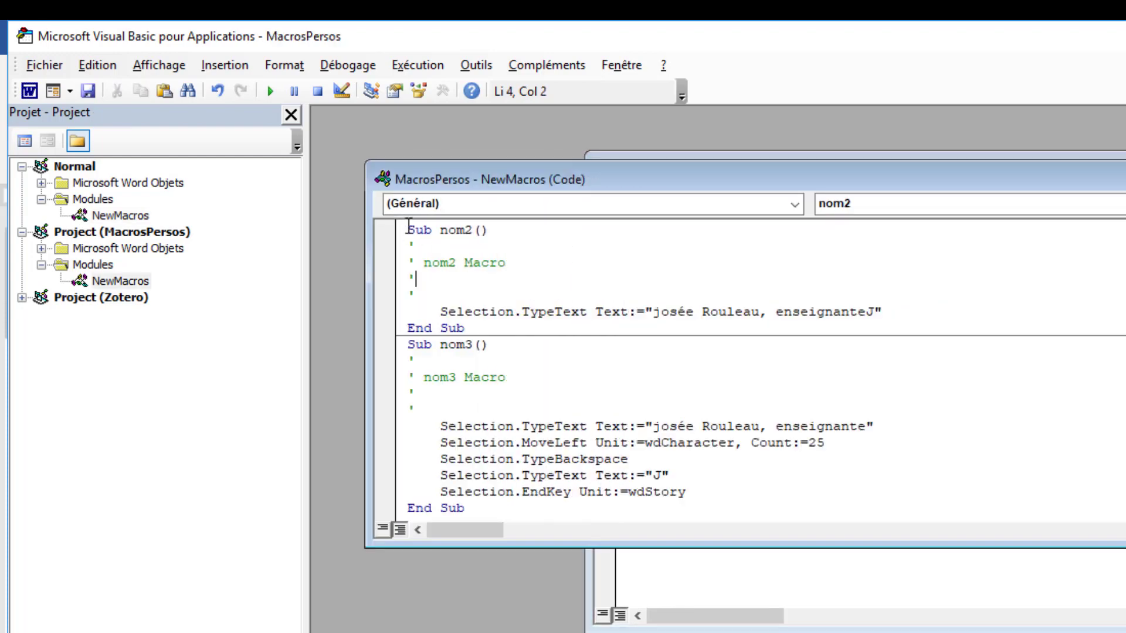
key(ctrl+Home)
key(ctrl+v)
key(Return)
key(Return)
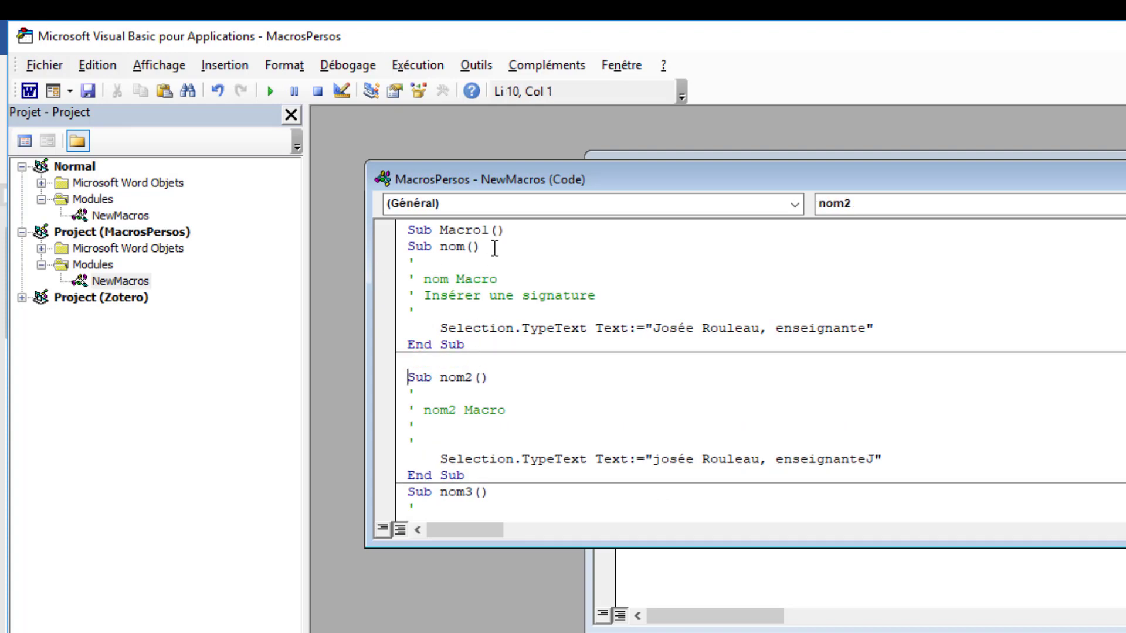
Step: Delete all the code from Normal's NewMacros module and close its code window
click(1123, 170)
drag(1122, 170, 1064, 165)
key(Delete)
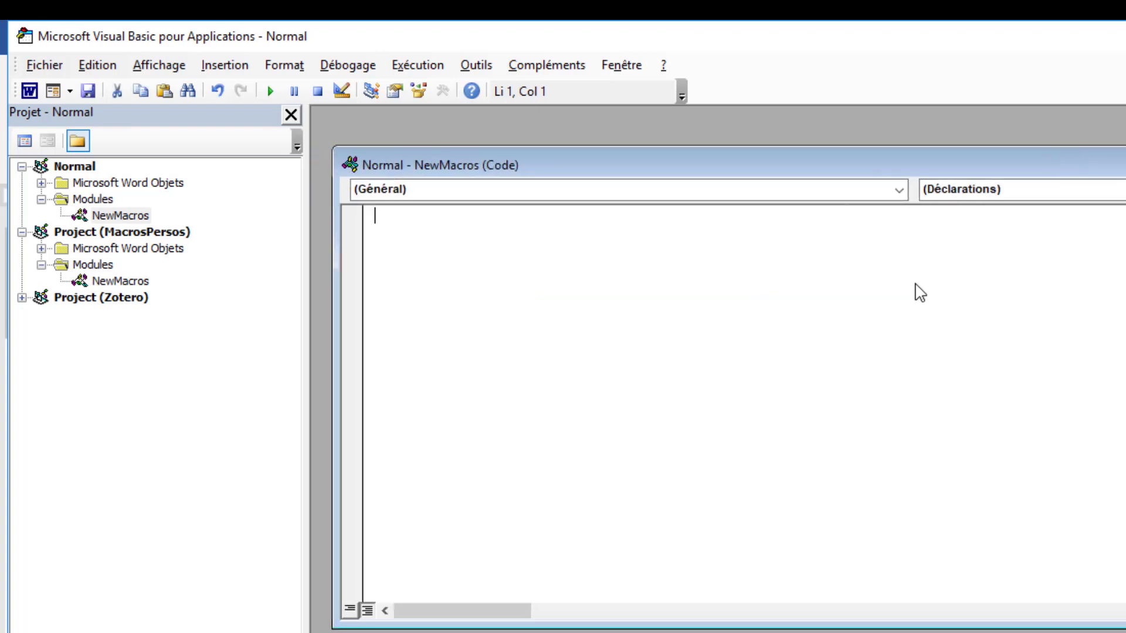
drag(966, 154, 721, 177)
click(1122, 179)
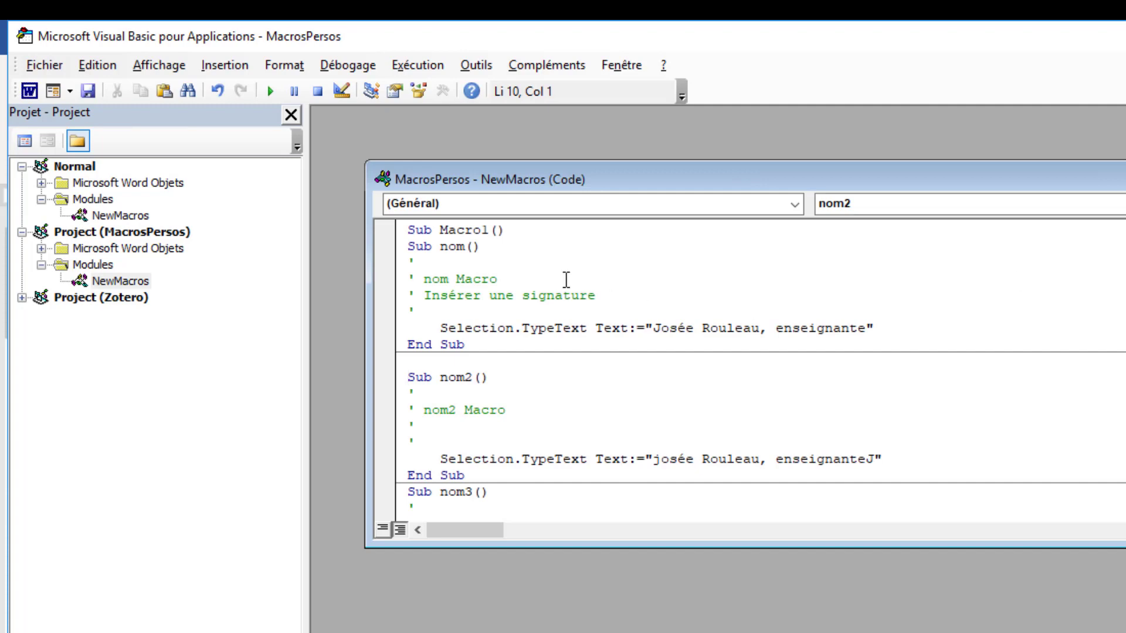
Step: Examine the nom, nom2 and nom3 code in the MacrosPersos module line by line and close the Visual Basic editor
click(564, 249)
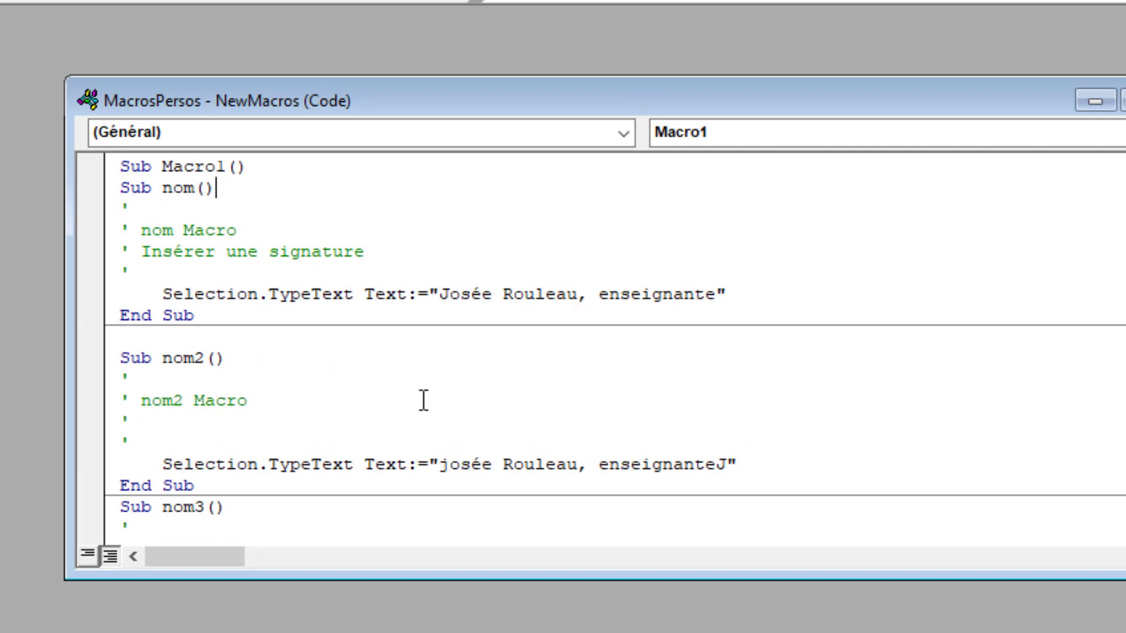
scroll(423, 401, down, 1)
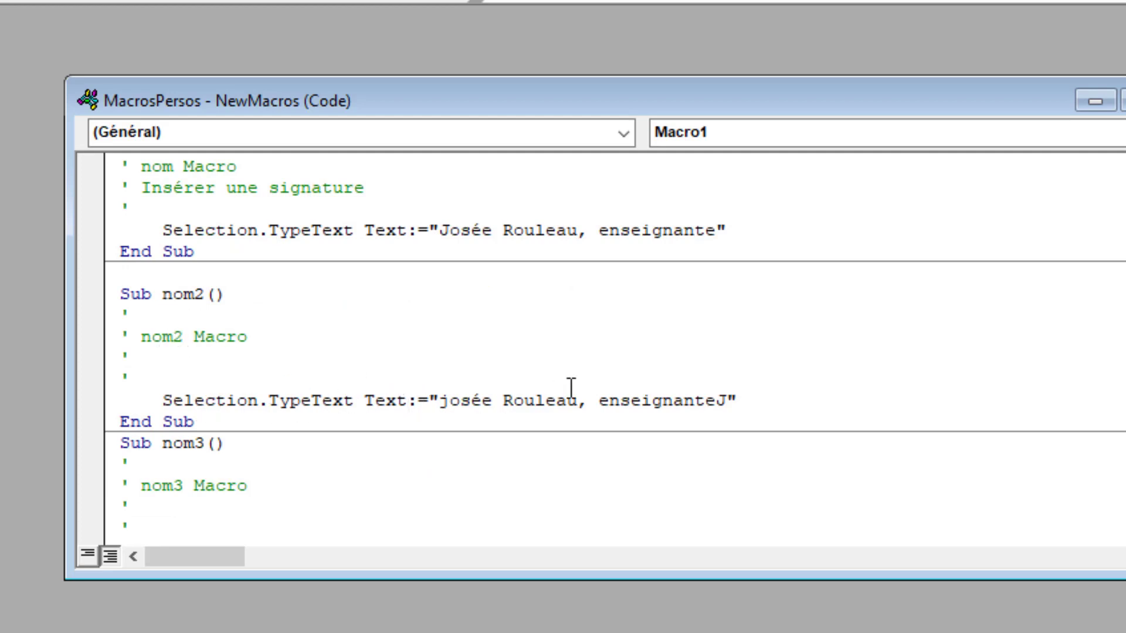
drag(726, 401, 715, 402)
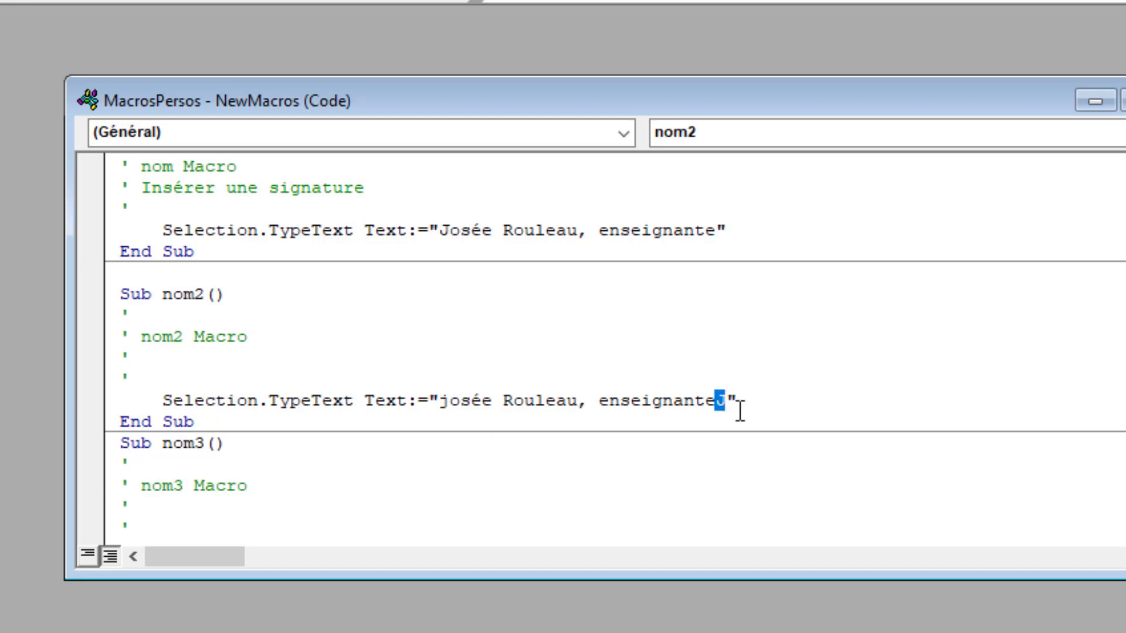
click(727, 401)
scroll(736, 399, down, 1)
scroll(735, 400, down, 2)
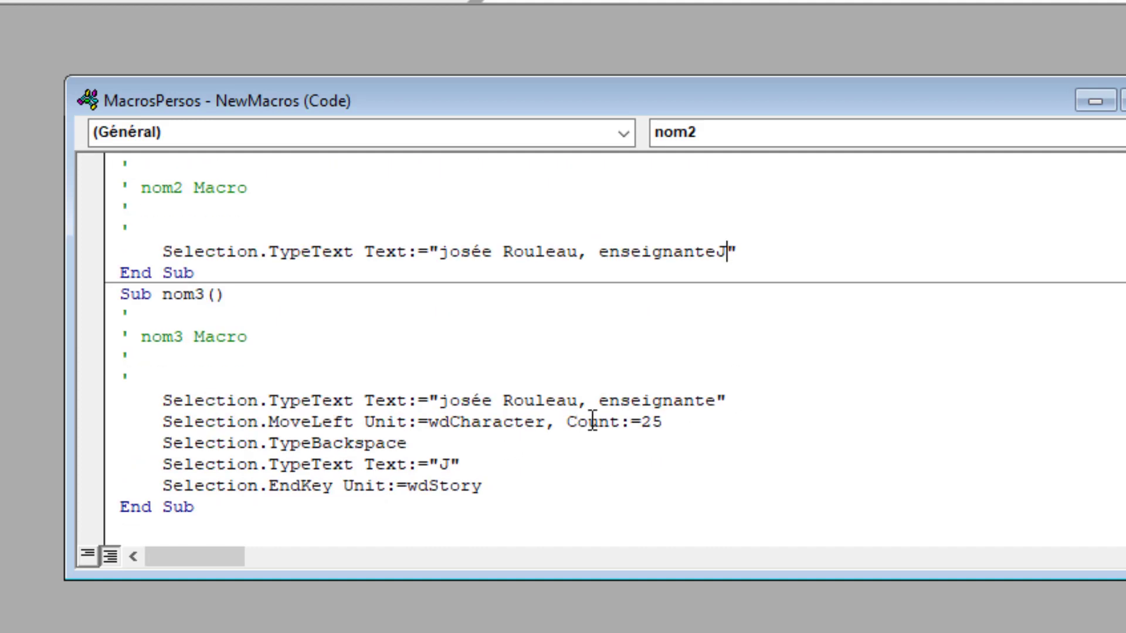
click(659, 422)
drag(659, 422, 643, 422)
click(609, 423)
drag(353, 421, 410, 442)
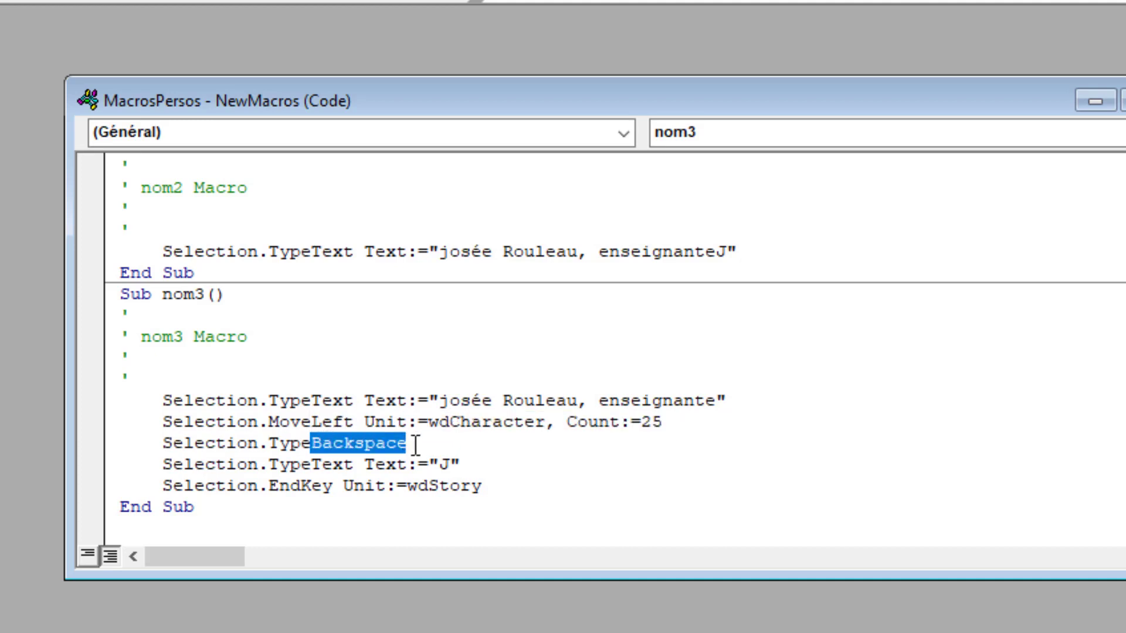
click(451, 464)
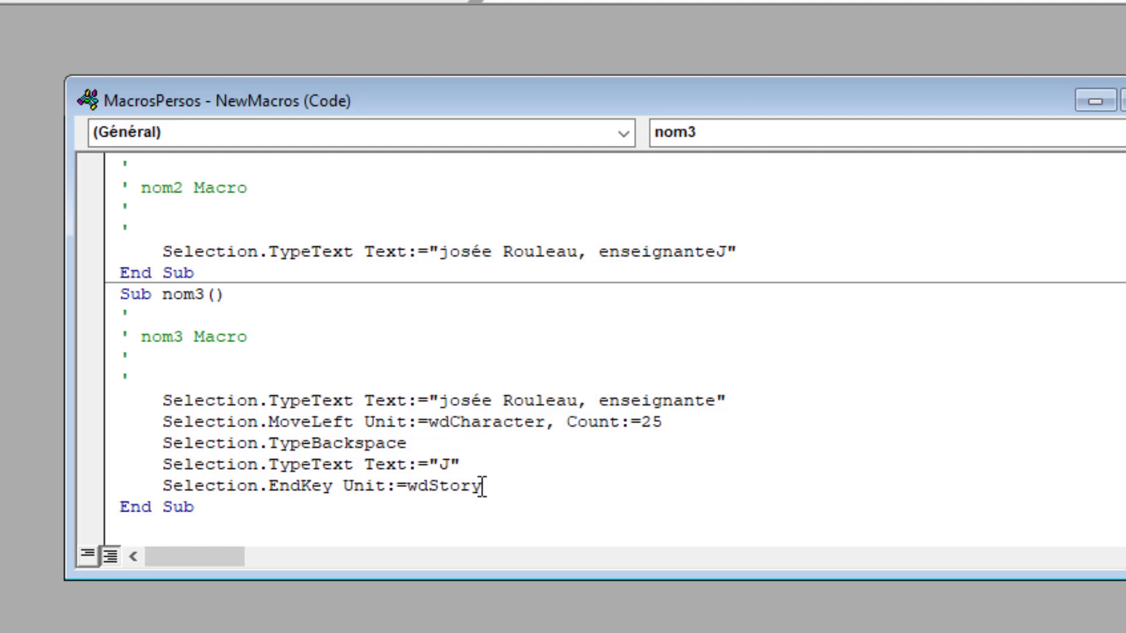
drag(482, 486, 406, 487)
drag(335, 487, 278, 498)
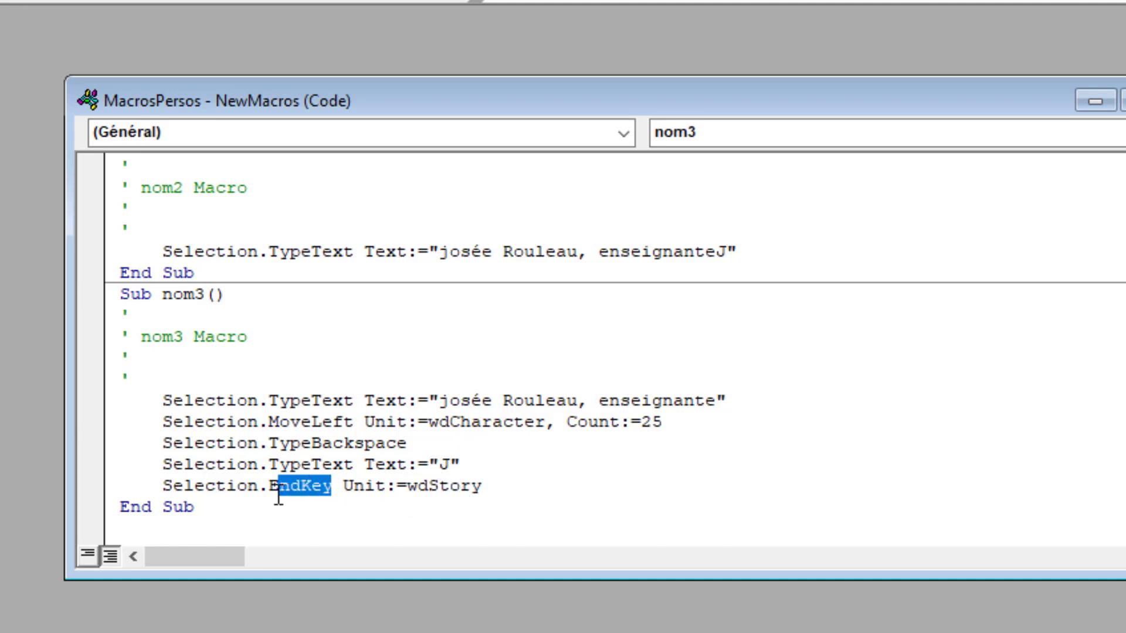
click(378, 444)
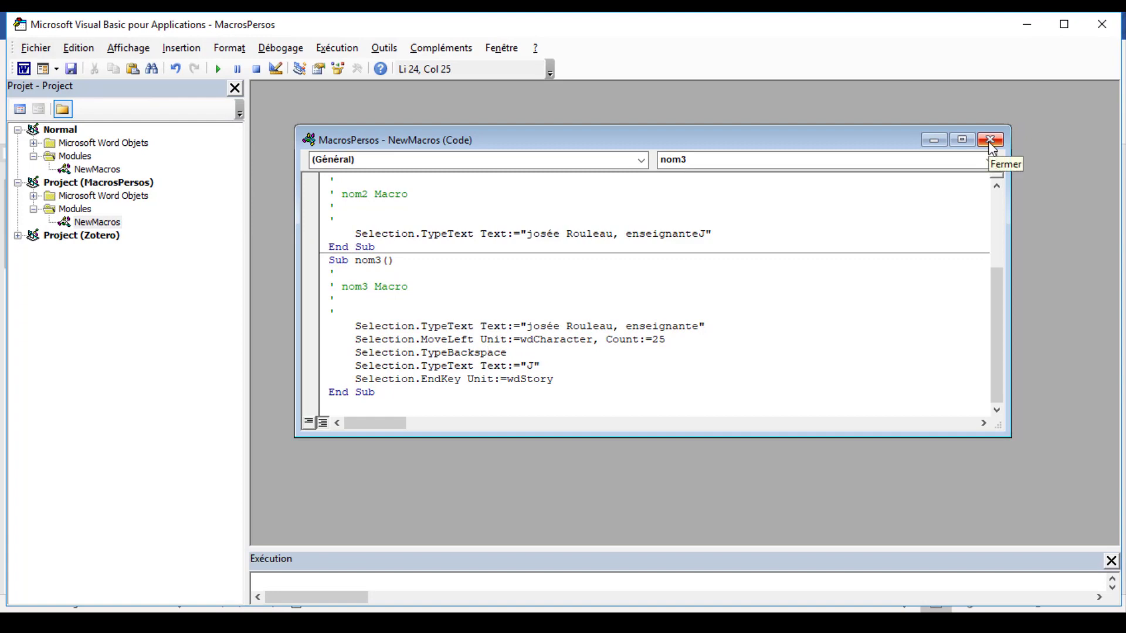
click(989, 141)
click(1102, 24)
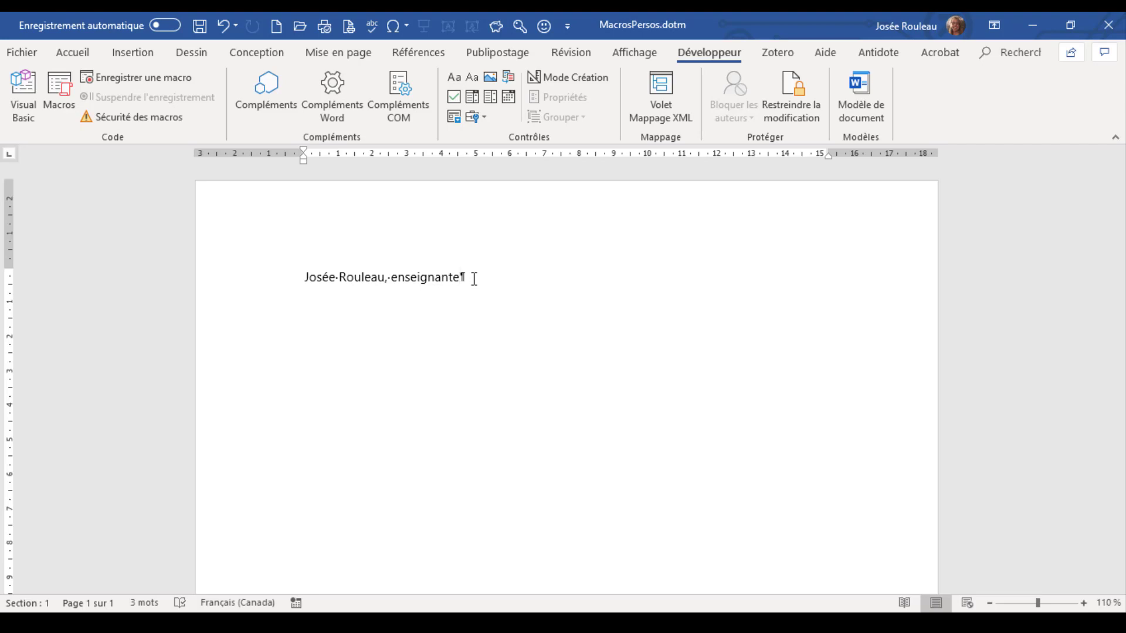
Step: Generate placeholder text in a new paragraph below the signature with =lorem(1,5)
key(Return)
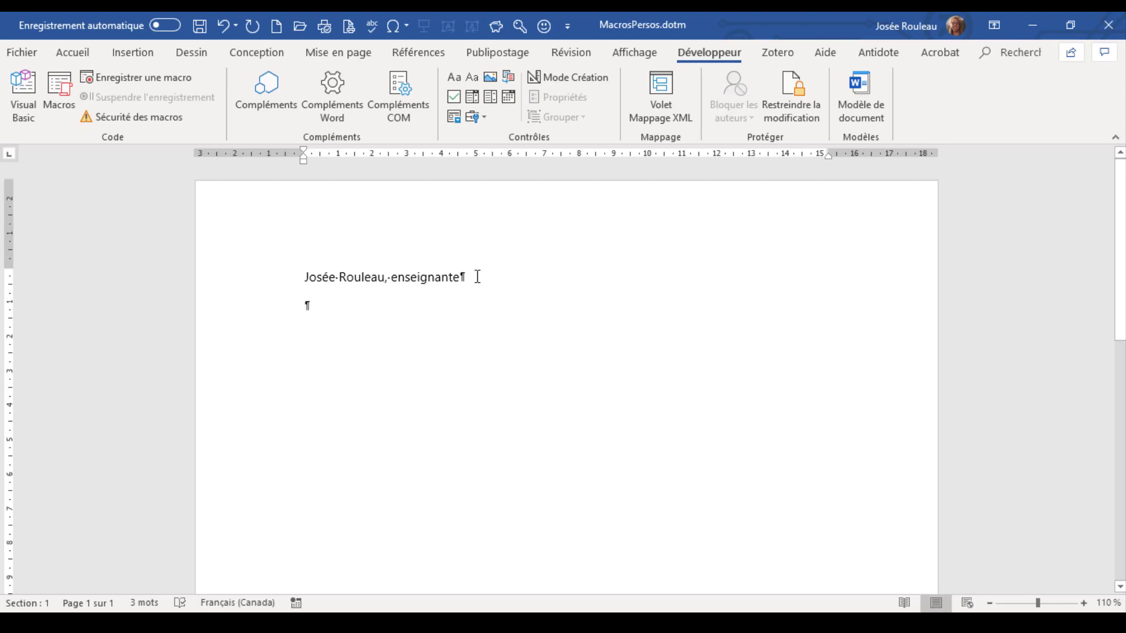
text(=lore)
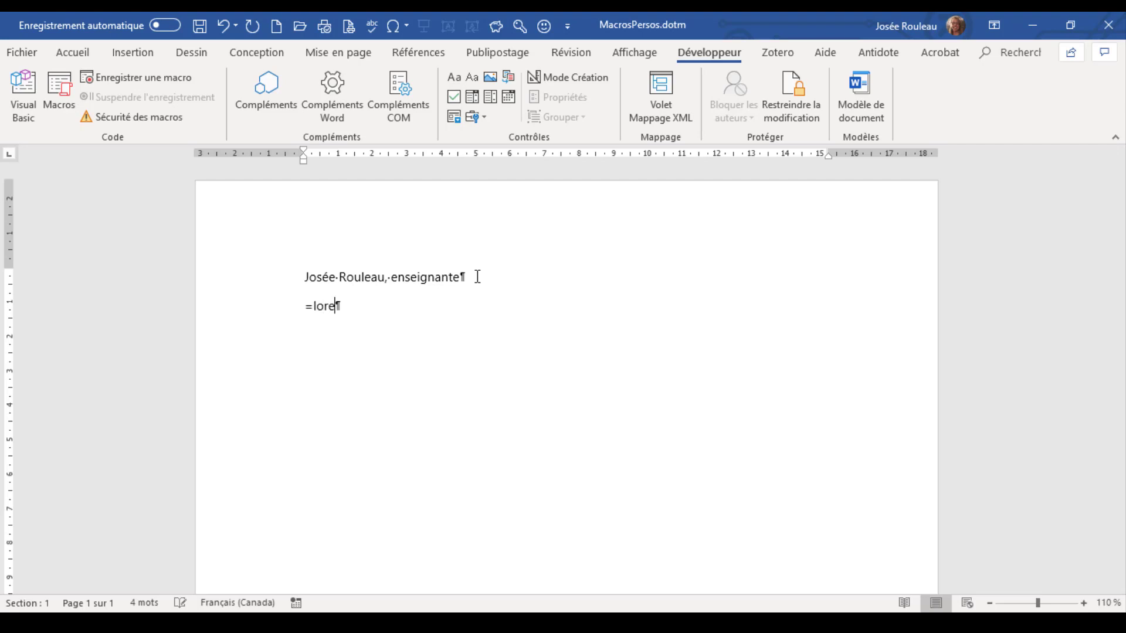
text(m(1,5))
key(Return)
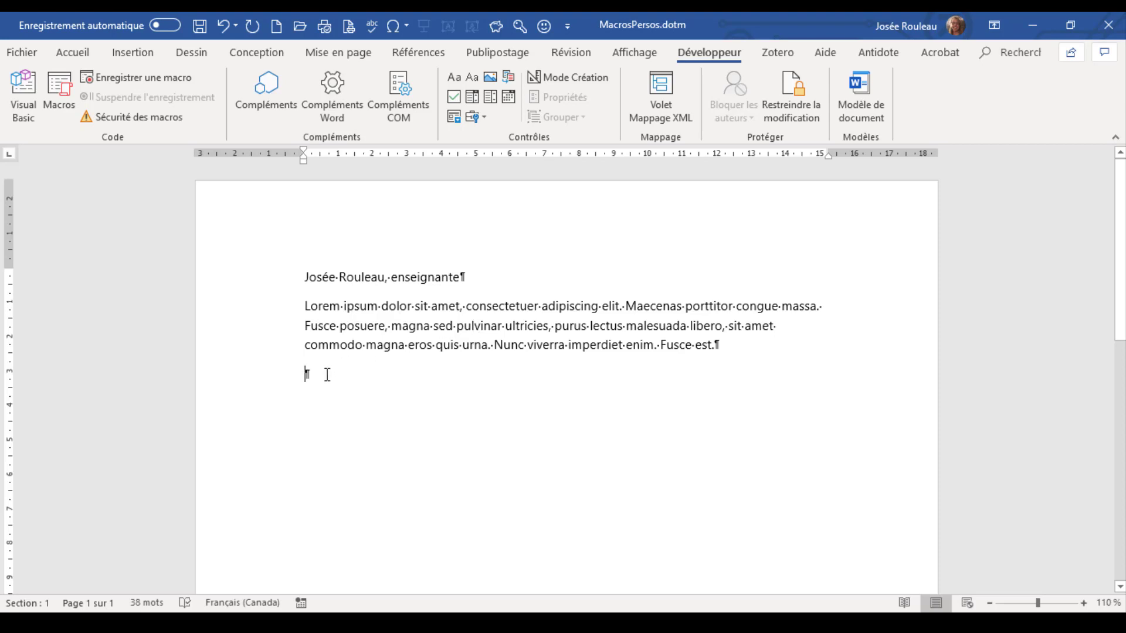
Step: Set up a new macro named rouge, stored in documents based on MacrosPersos.dotm, and begin recording
click(129, 77)
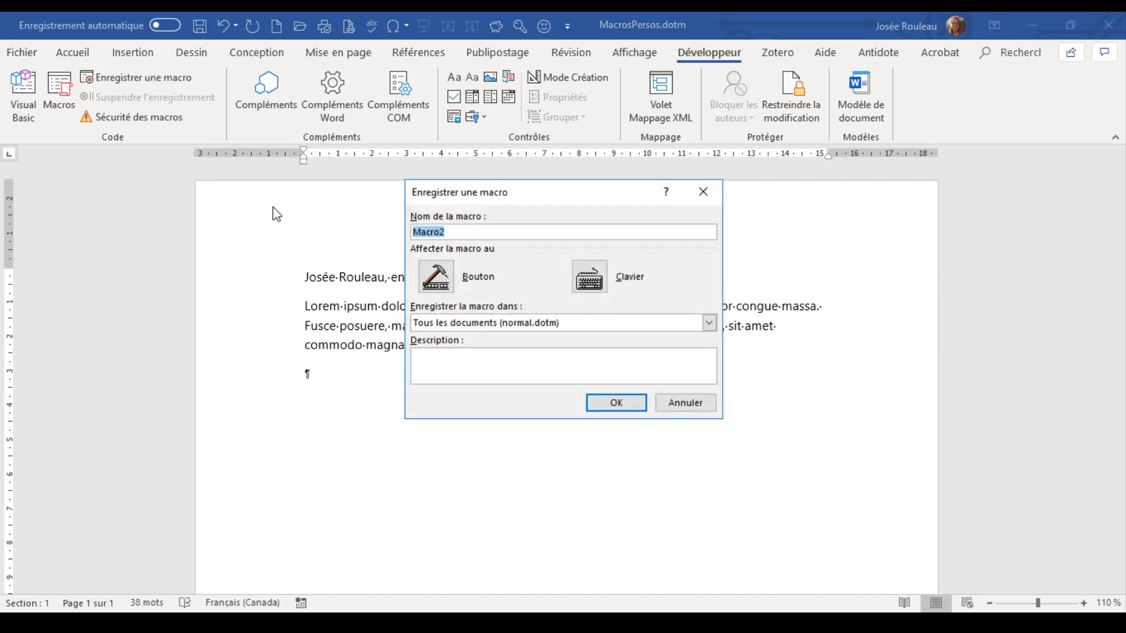
text(rouge)
click(557, 329)
click(568, 350)
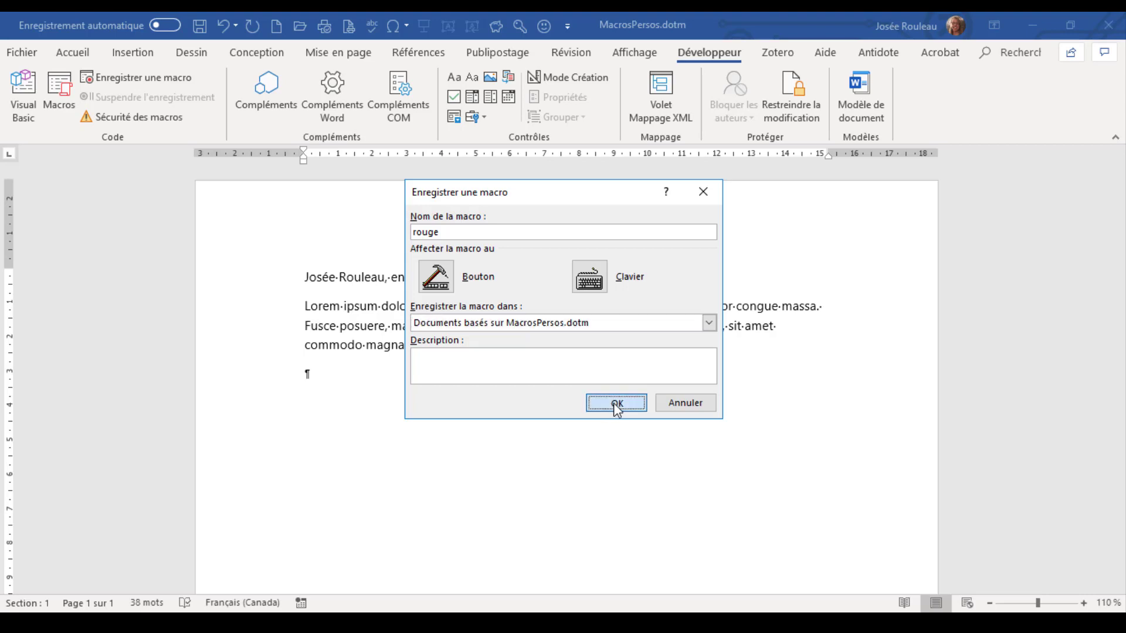
click(615, 404)
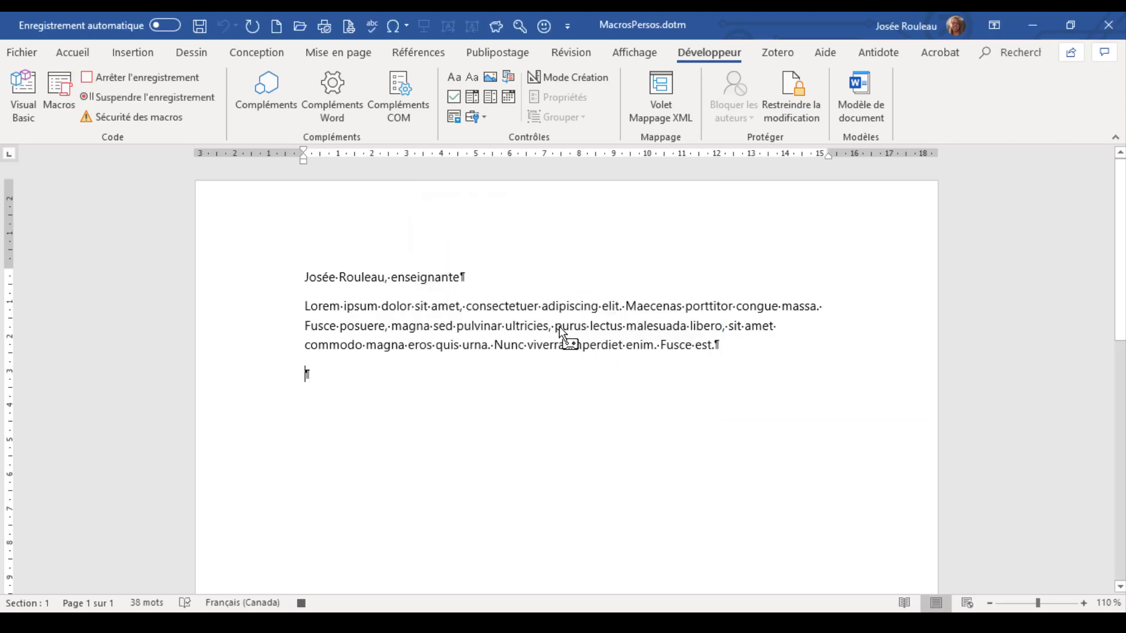
Step: Select the whole lorem ipsum paragraph and set its font colour to standard red as part of the recording
triple_click(560, 327)
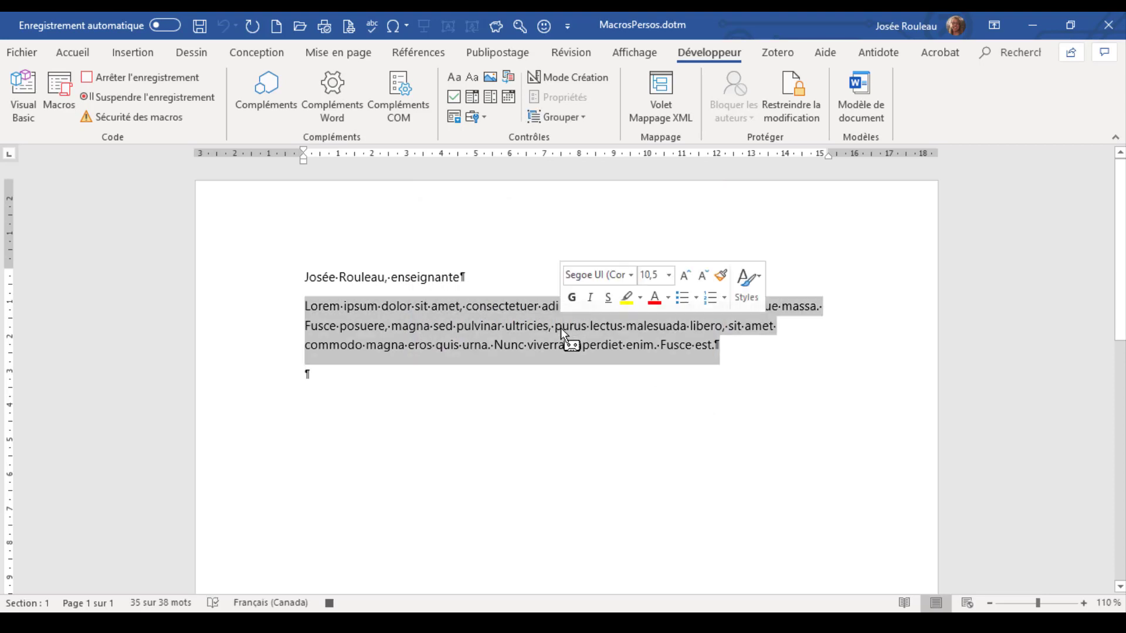
click(76, 53)
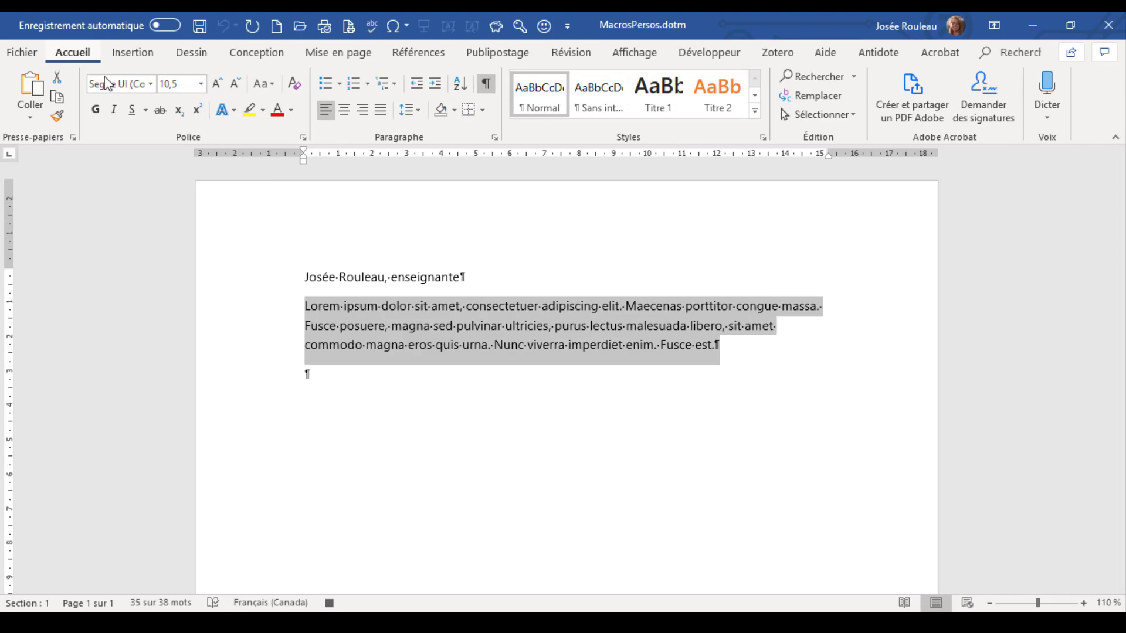
click(292, 111)
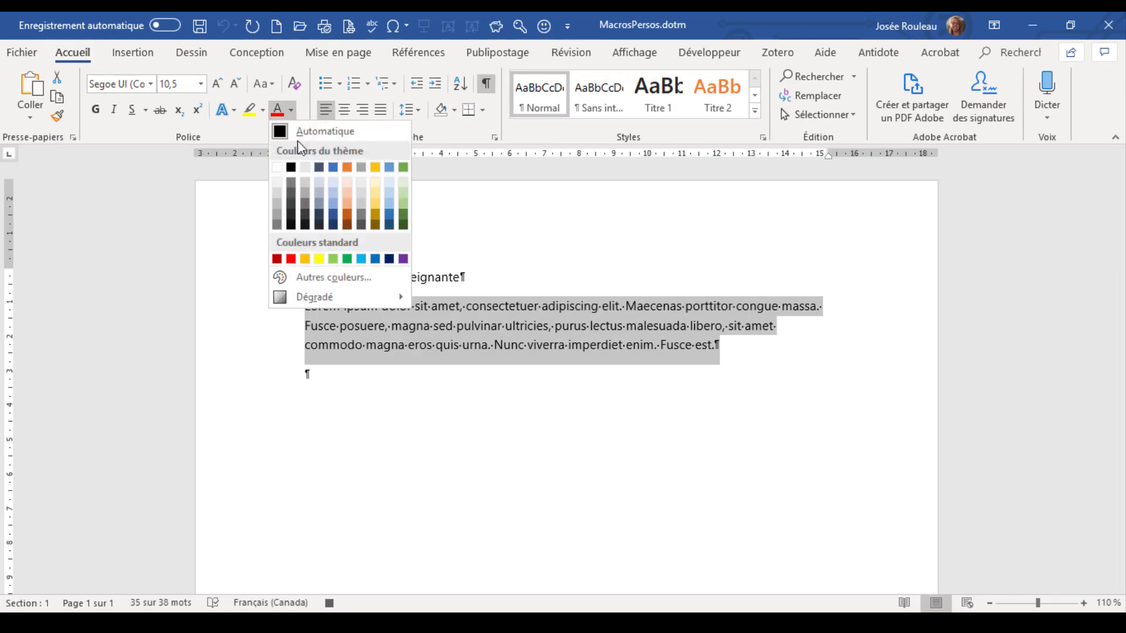
click(291, 259)
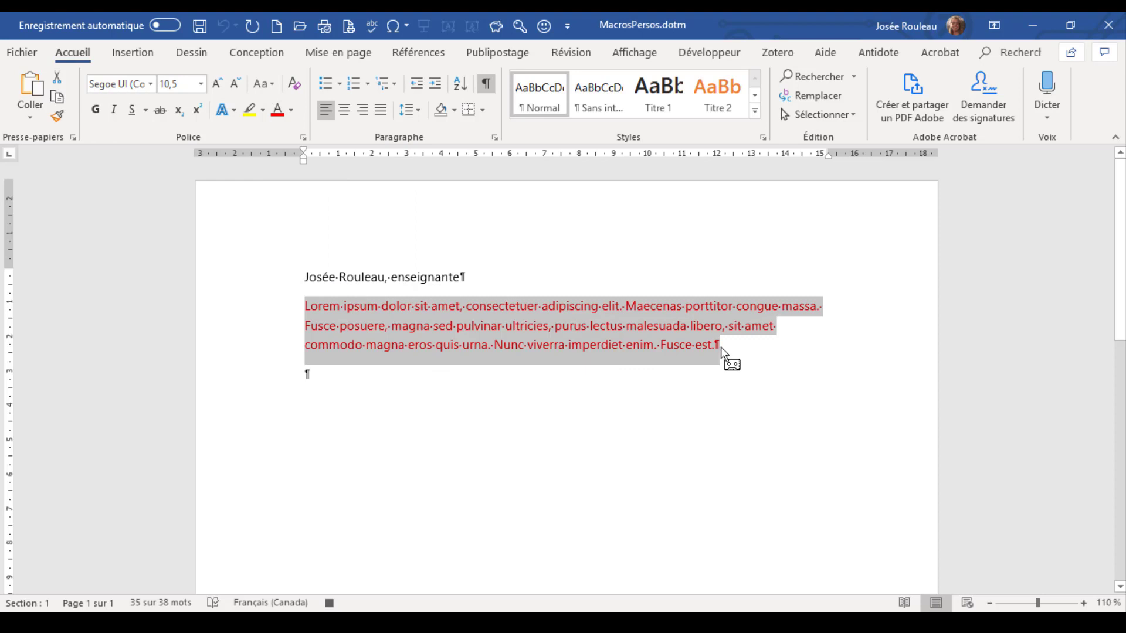
Step: Deselect the red lorem ipsum paragraph and stop recording the rouge macro
key(Right)
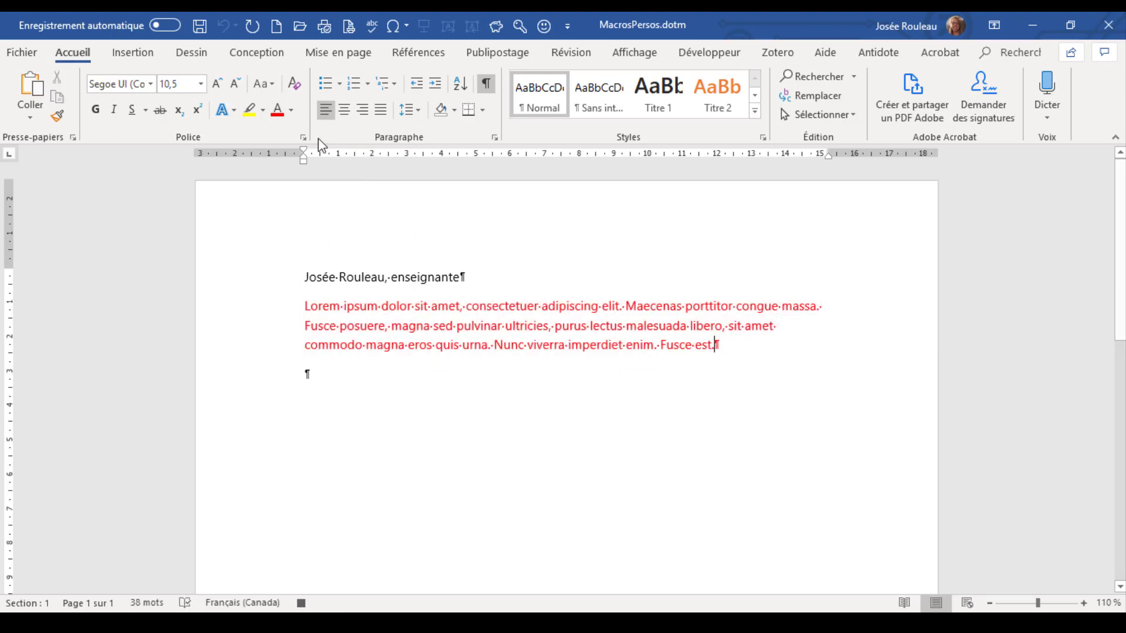
click(708, 54)
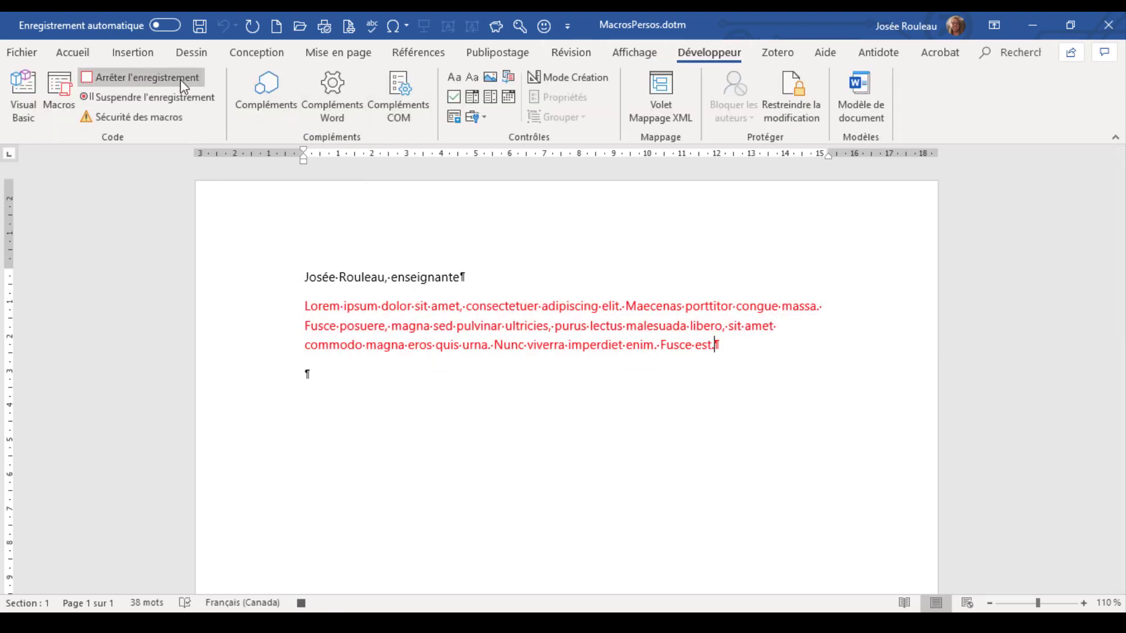
click(181, 79)
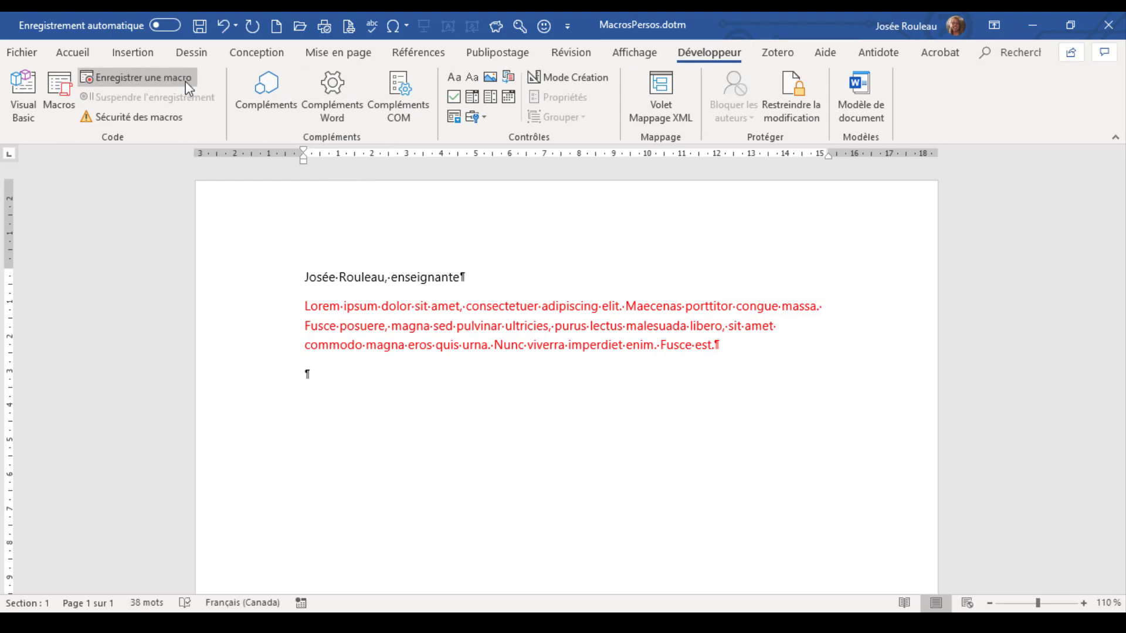
Step: Open the rouge macro for editing and examine its recorded code in the MacrosPersos NewMacros module
click(67, 100)
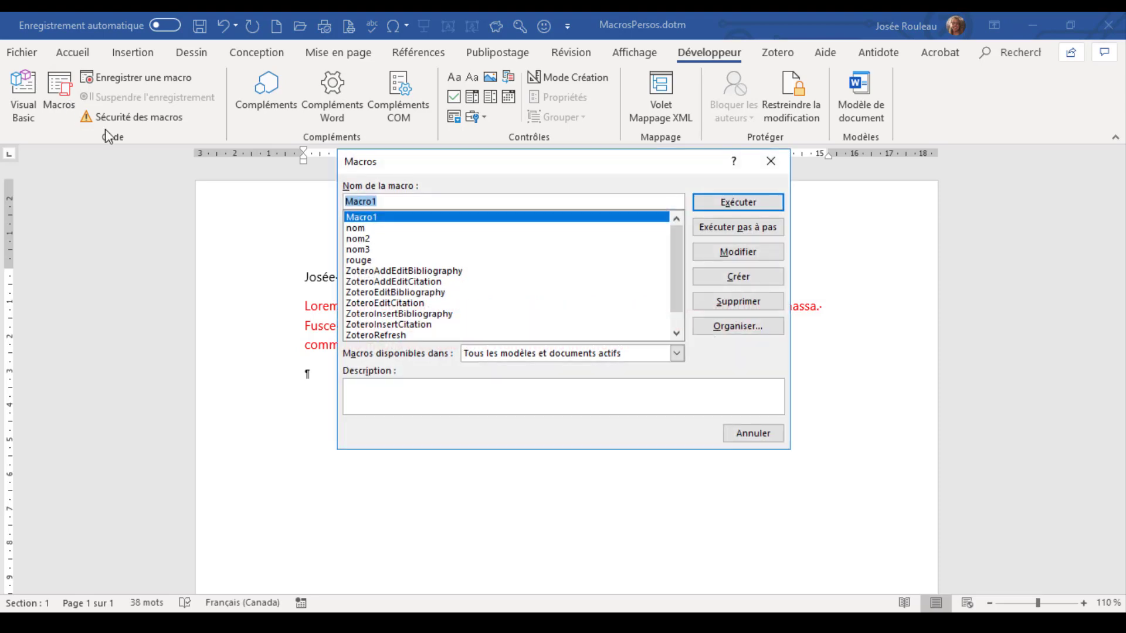
click(375, 261)
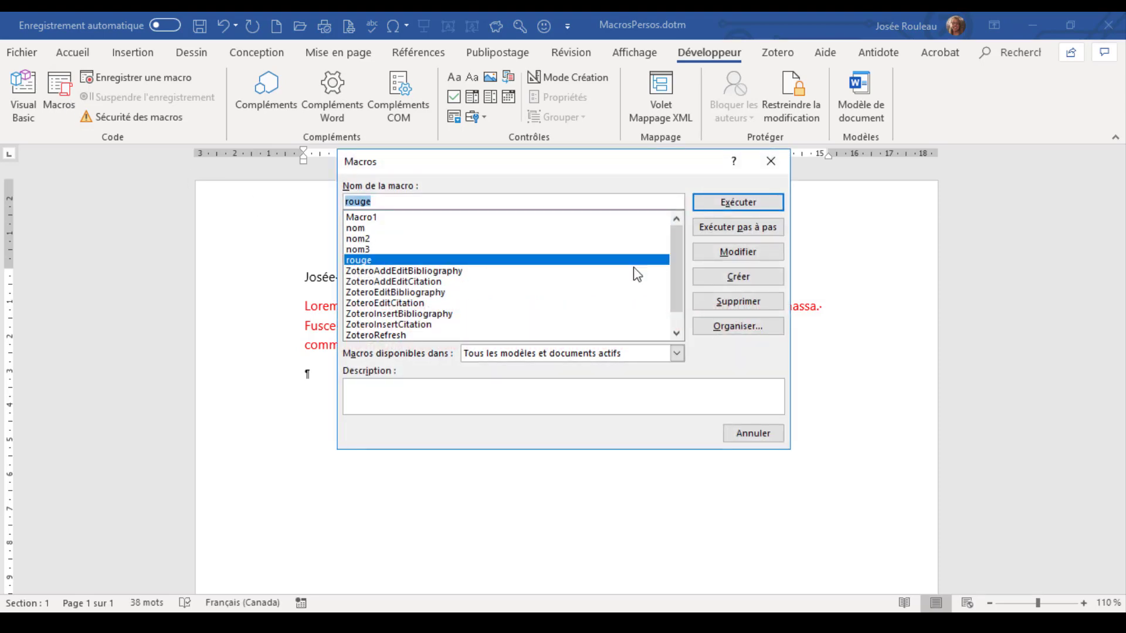
click(732, 253)
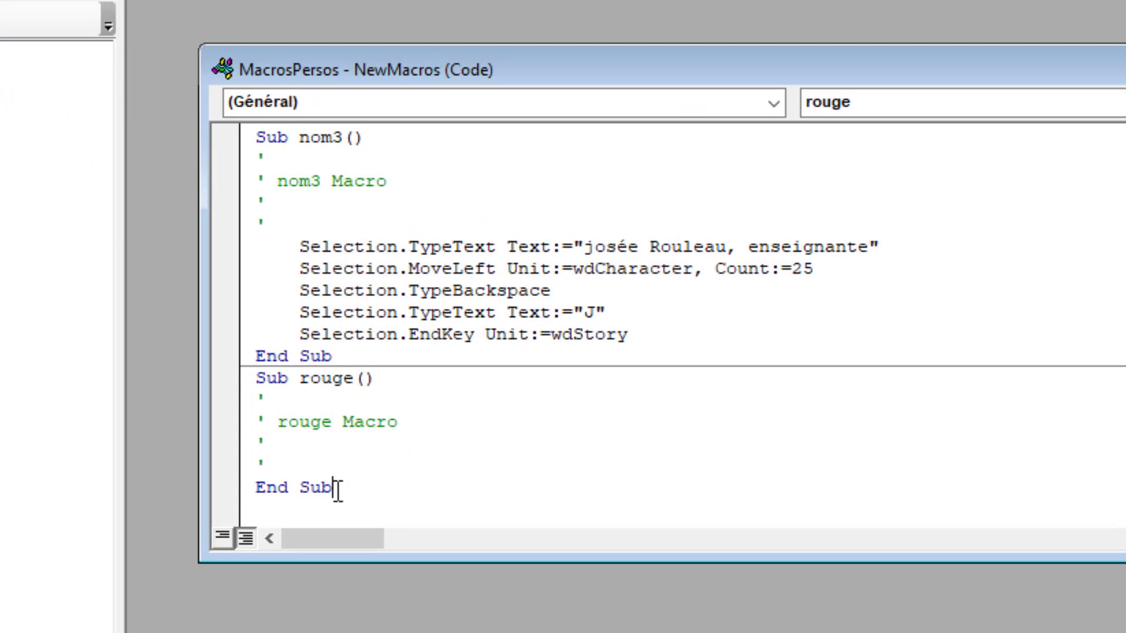
drag(332, 487, 255, 378)
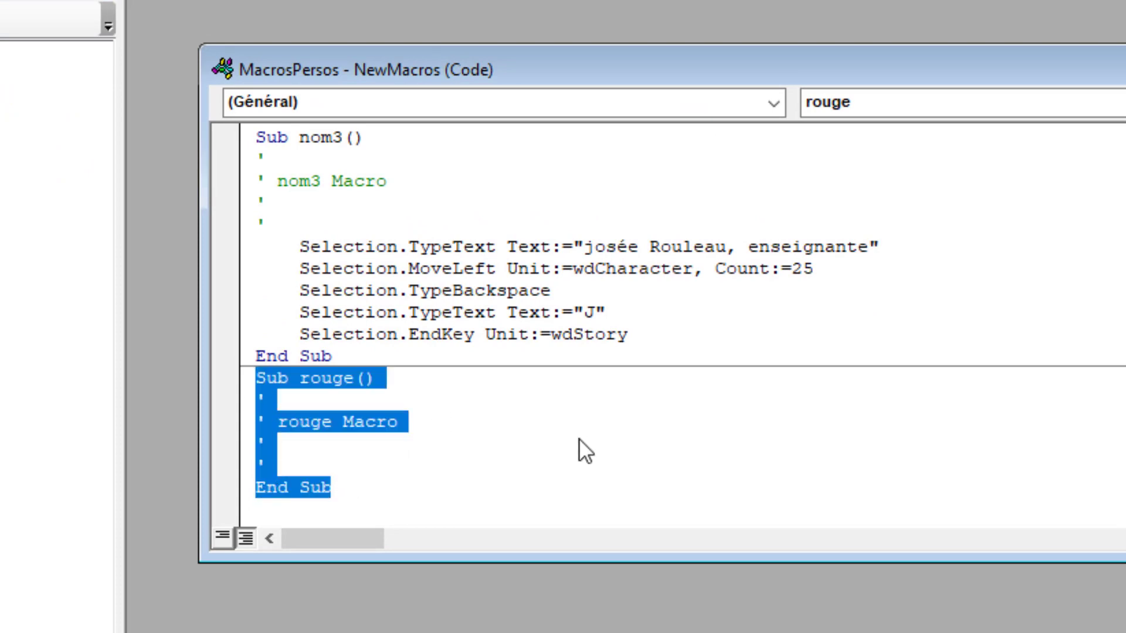
click(533, 425)
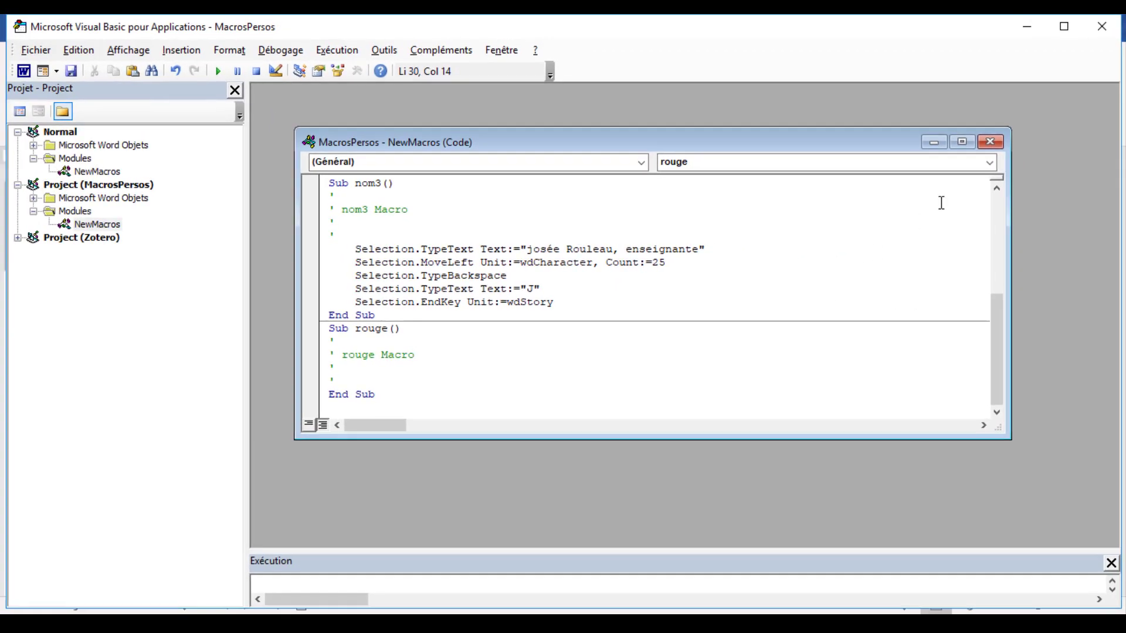
Step: Delete the entire rouge procedure from the MacrosPersos NewMacros module and close the Visual Basic editor
click(994, 146)
drag(399, 394, 319, 326)
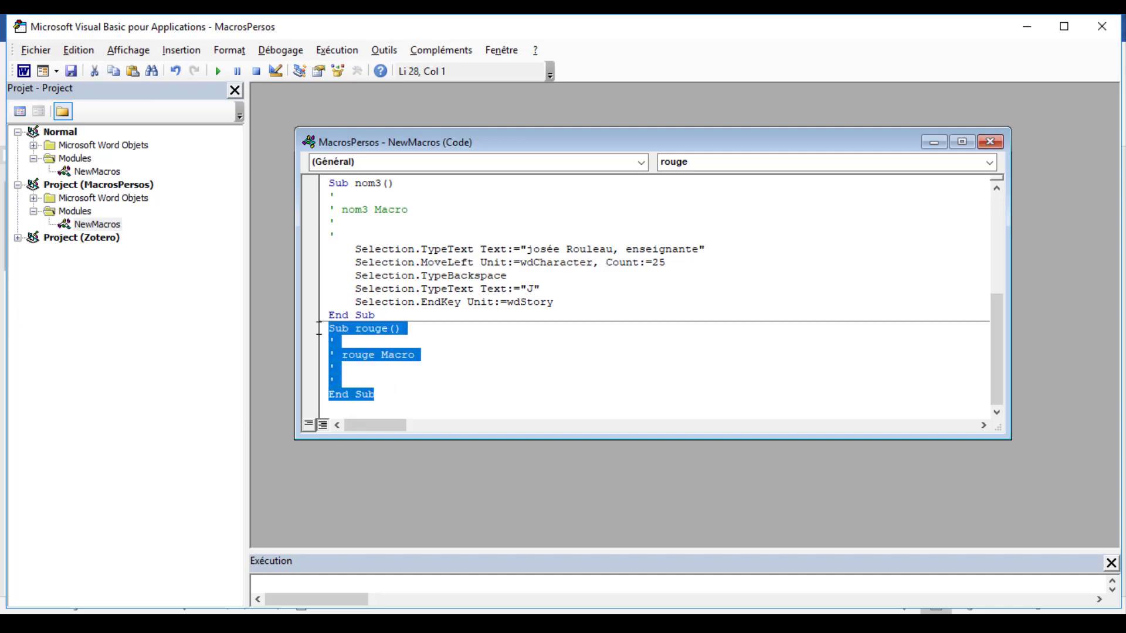
key(Delete)
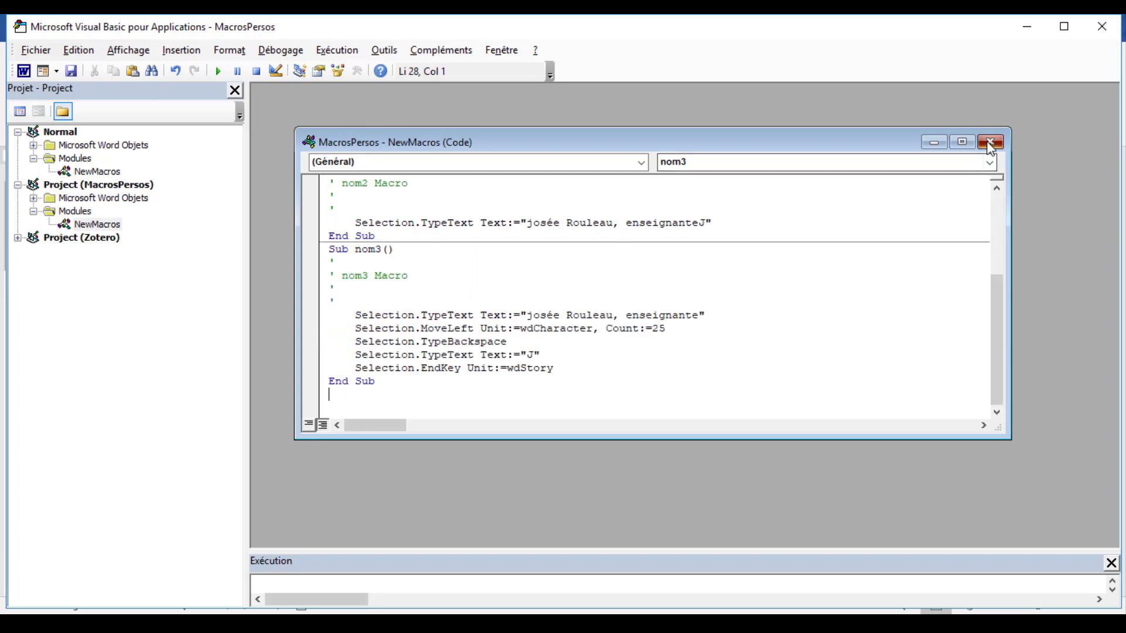
click(990, 142)
click(1102, 26)
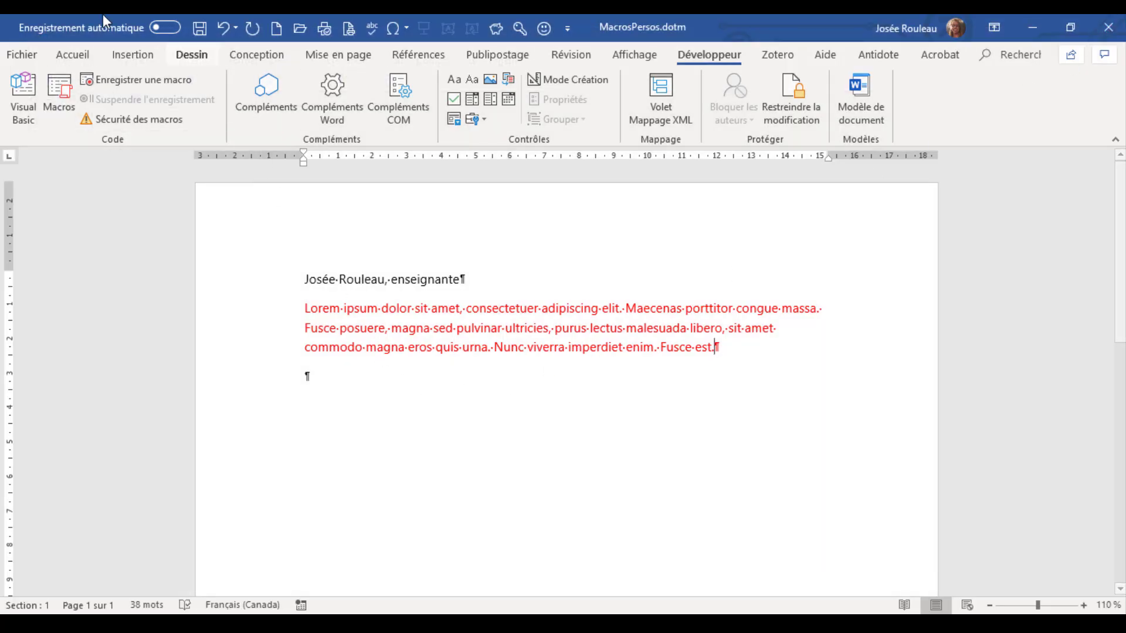
Step: Undo the red font colour on the lorem ipsum paragraph and deselect it
click(223, 27)
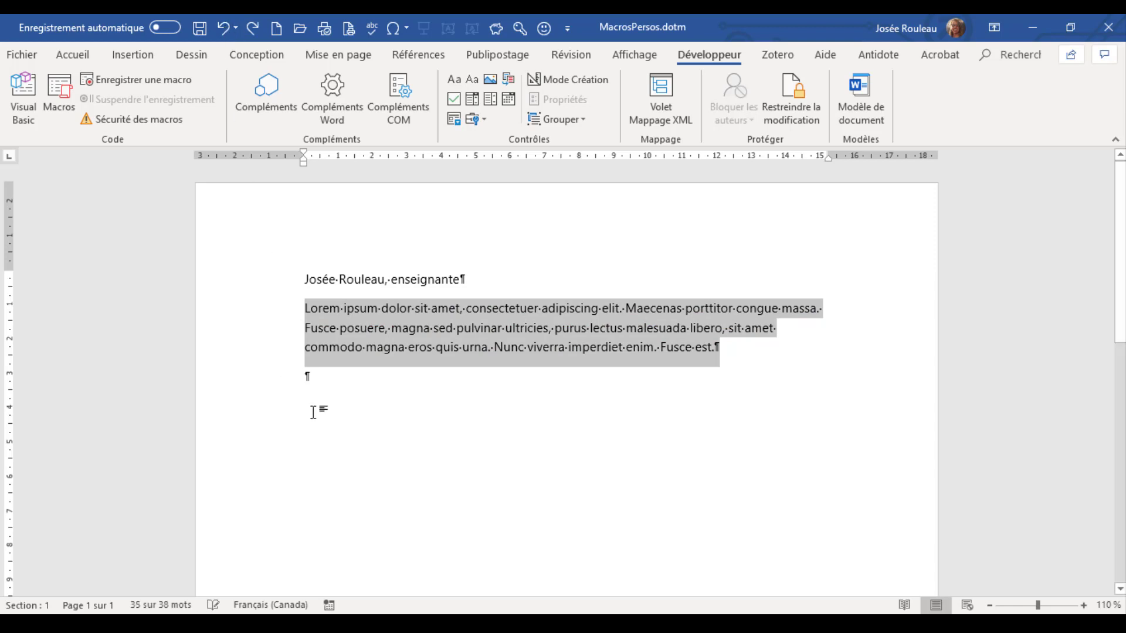
click(336, 376)
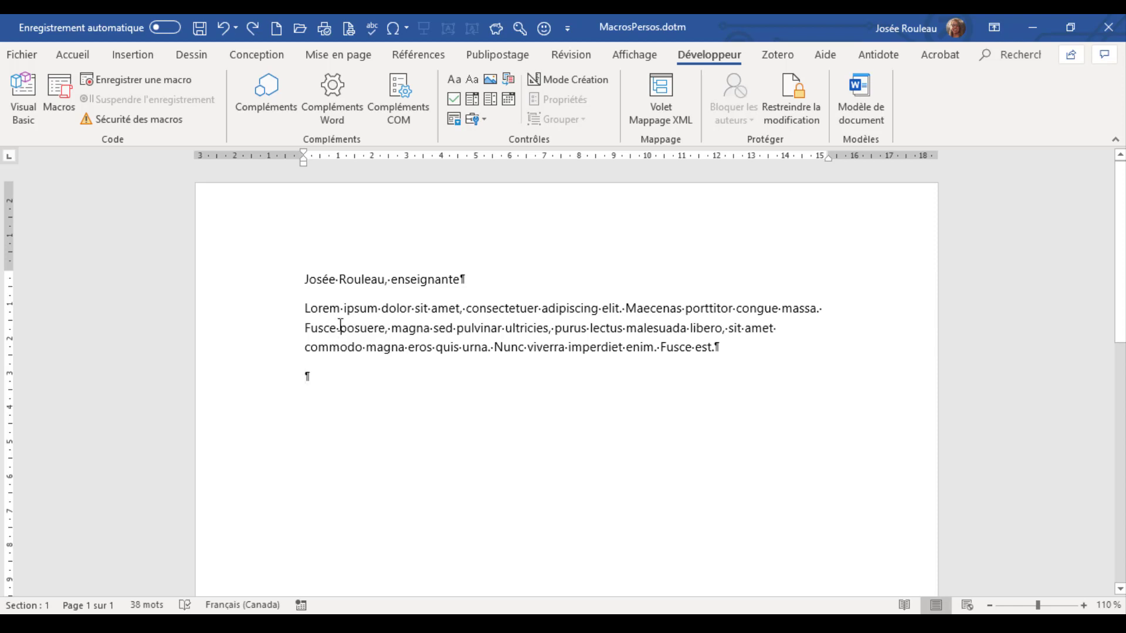
Step: Extend the selection from the word Fusce to its sentence, the paragraph and the whole document, and return the cursor to the document's start
click(337, 329)
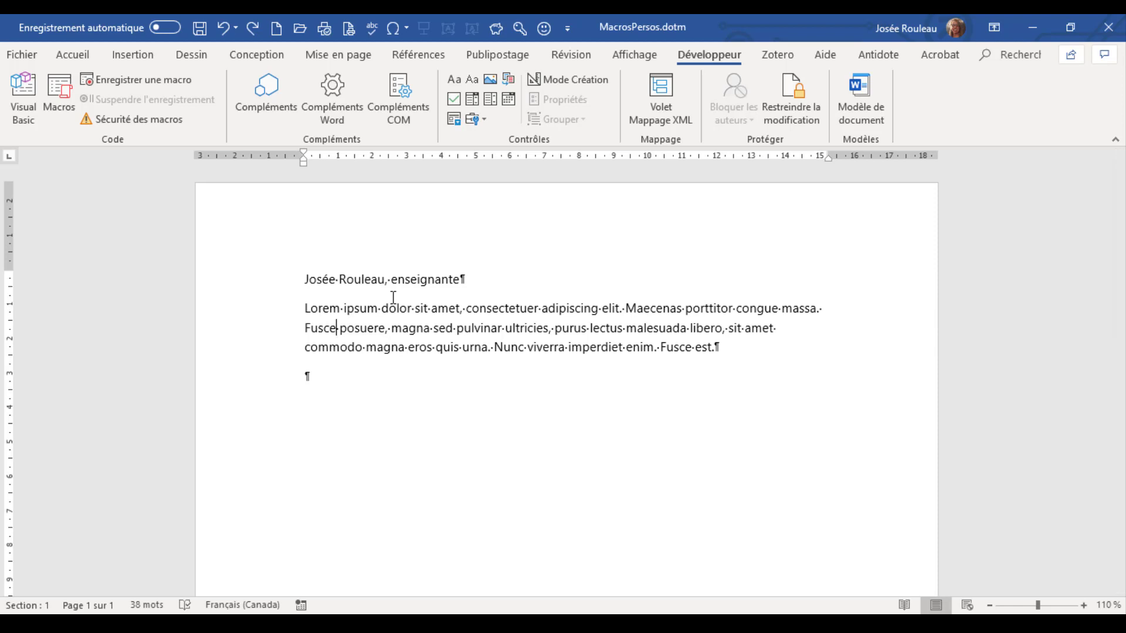
key(F8)
key(F8)
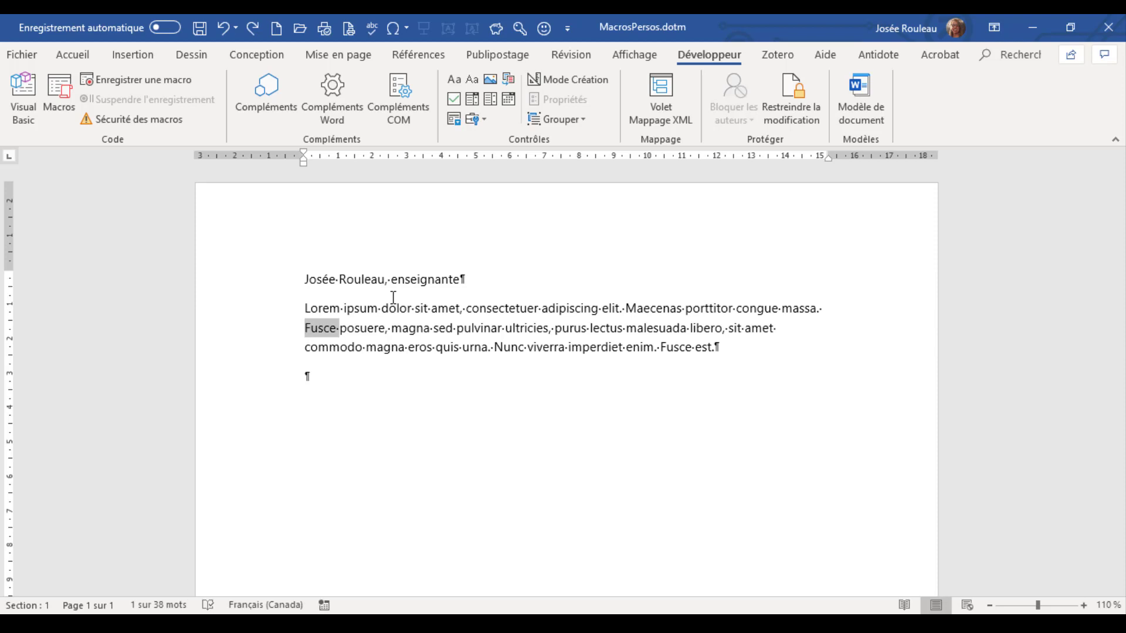
key(F8)
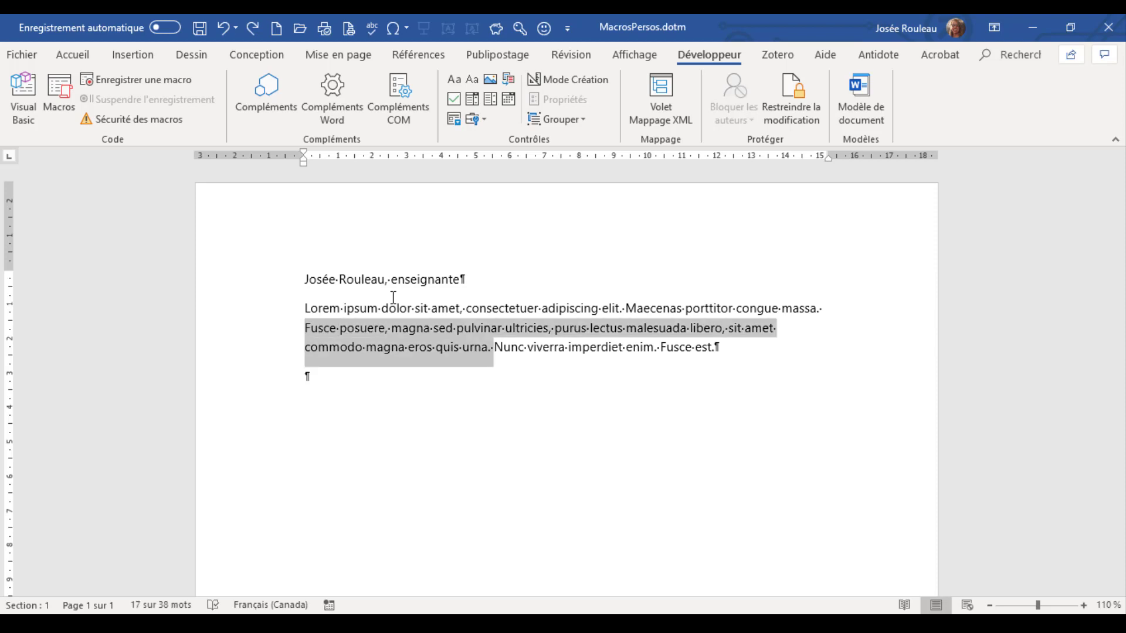
key(F8)
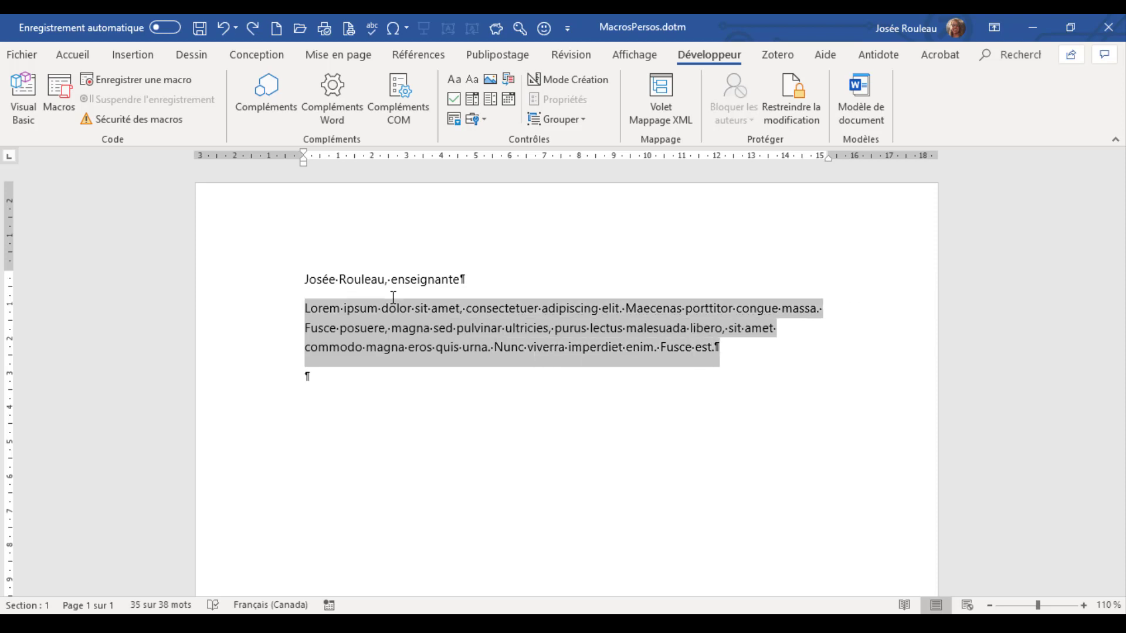
key(F8)
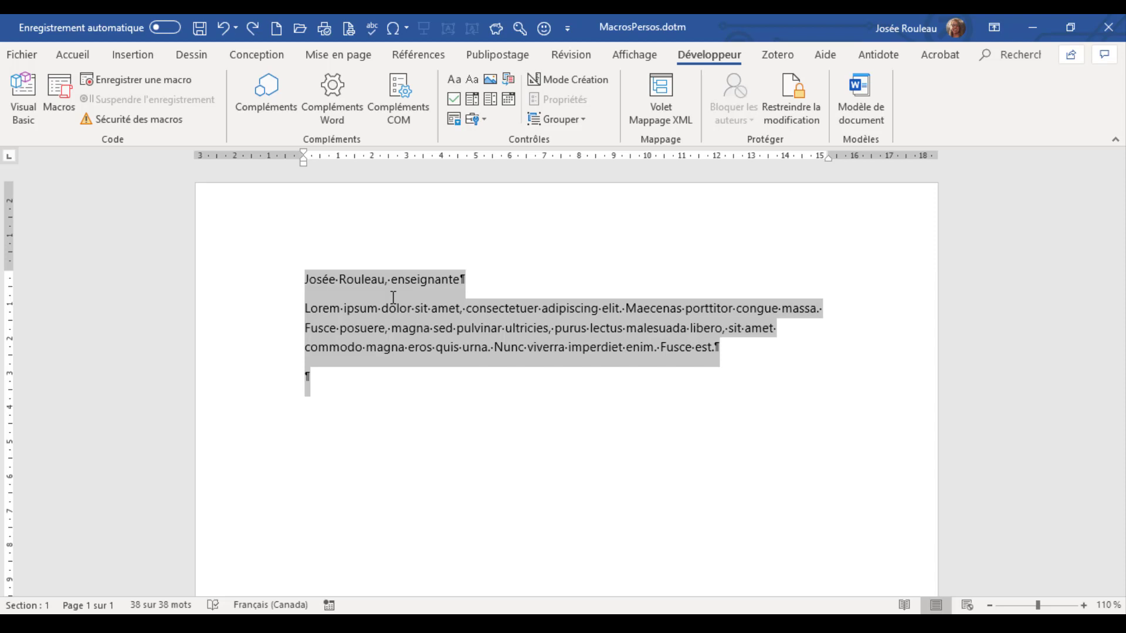
key(ctrl+Home)
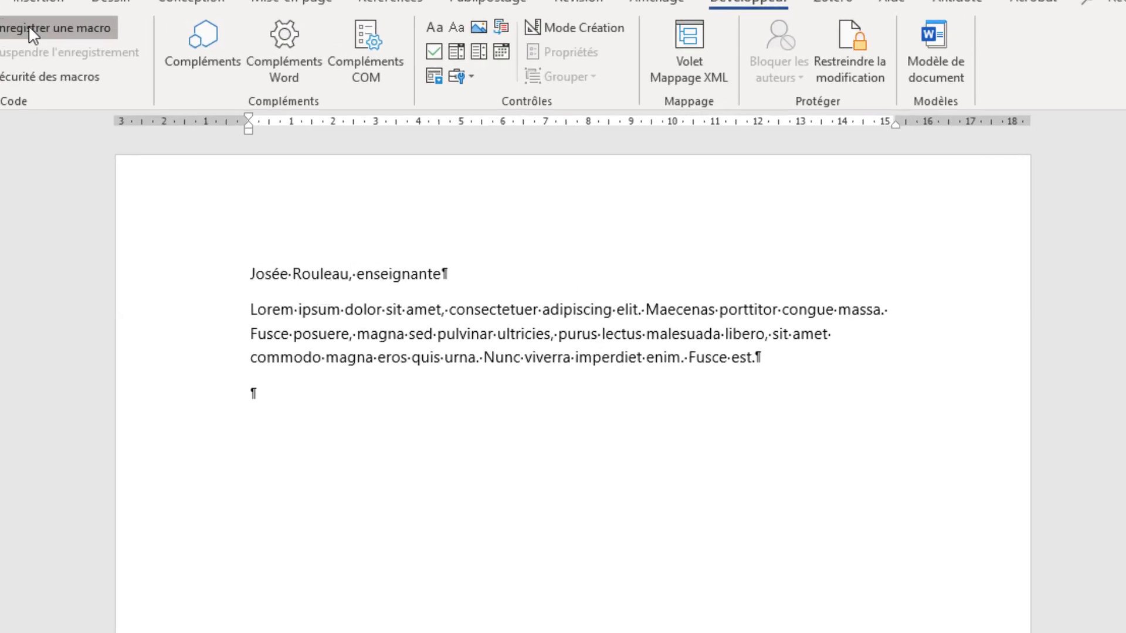
Step: Set up a new macro named textesession, stored in all documents (normal.dotm), and begin recording
click(125, 79)
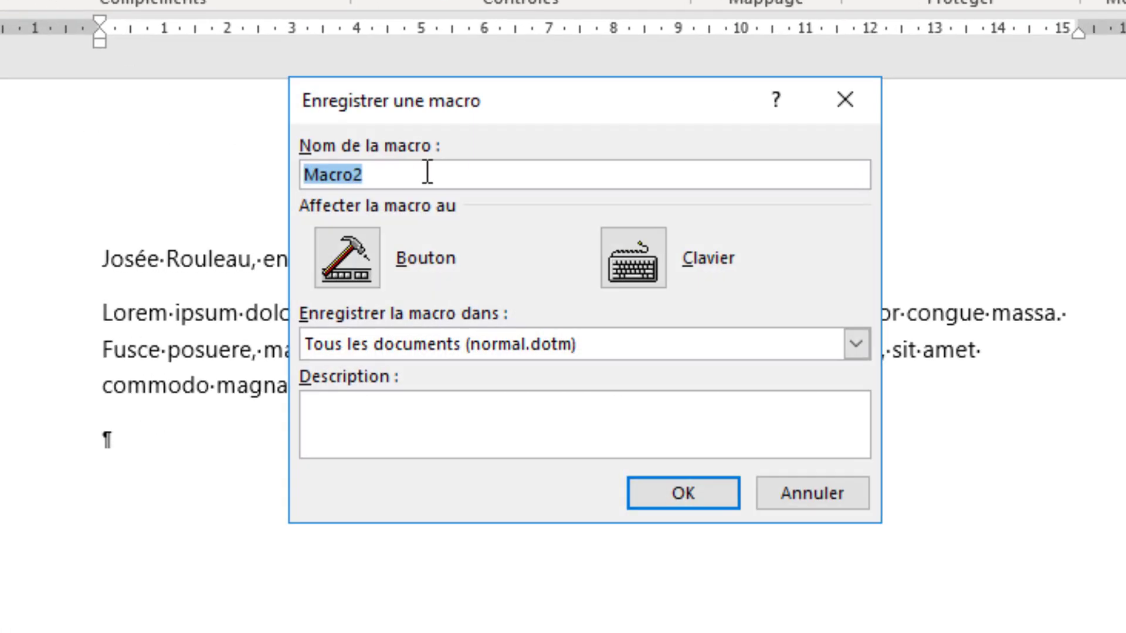
text(texte)
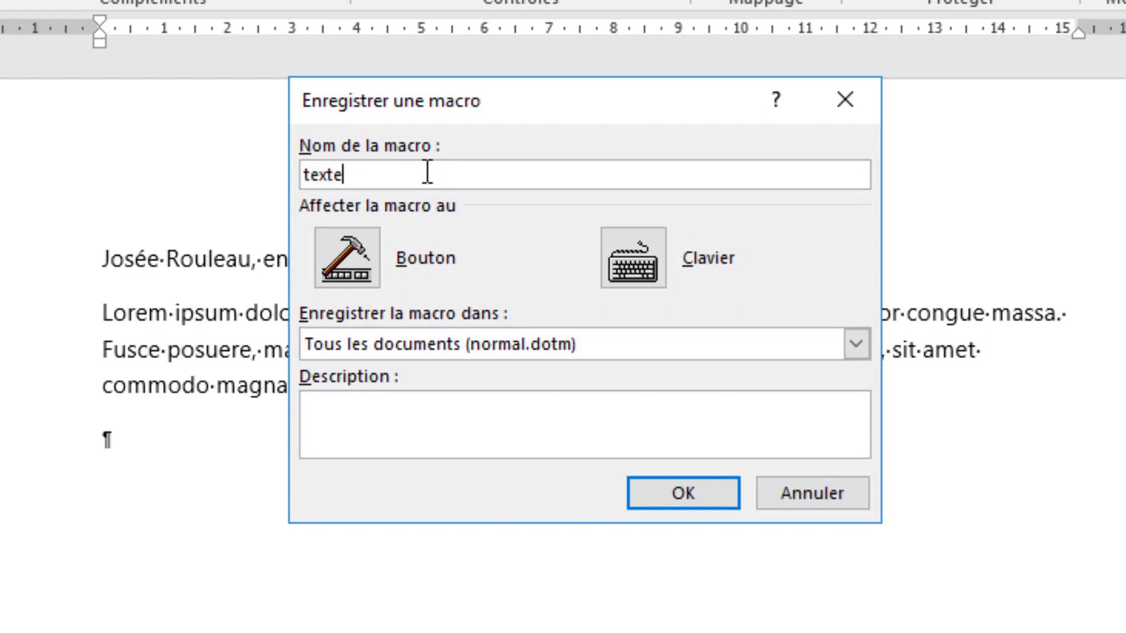
text(session)
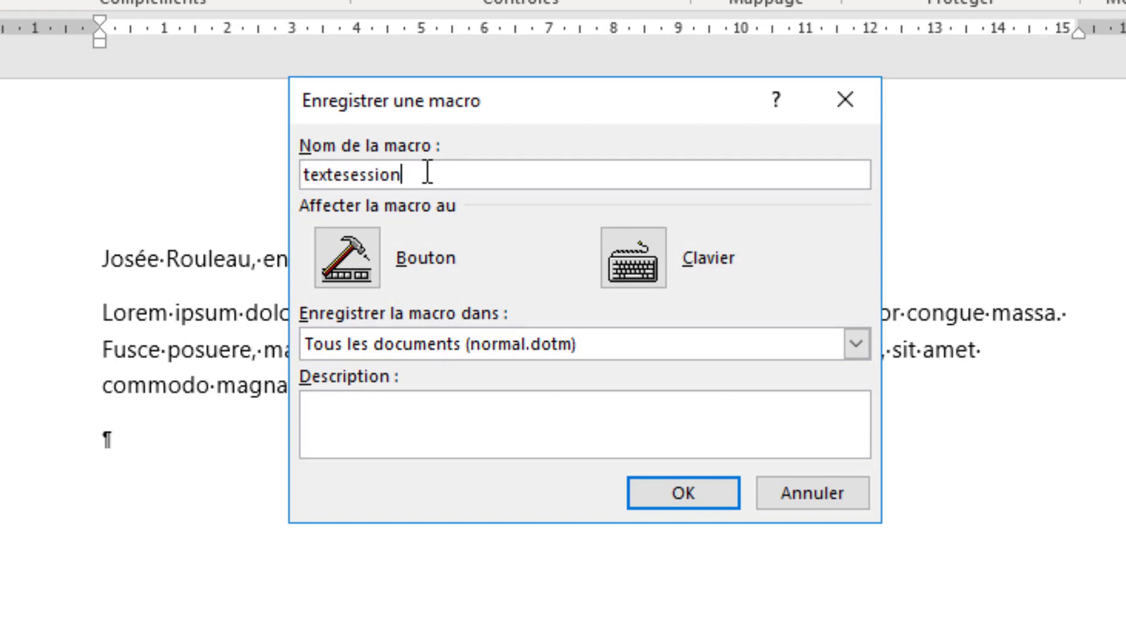
click(685, 494)
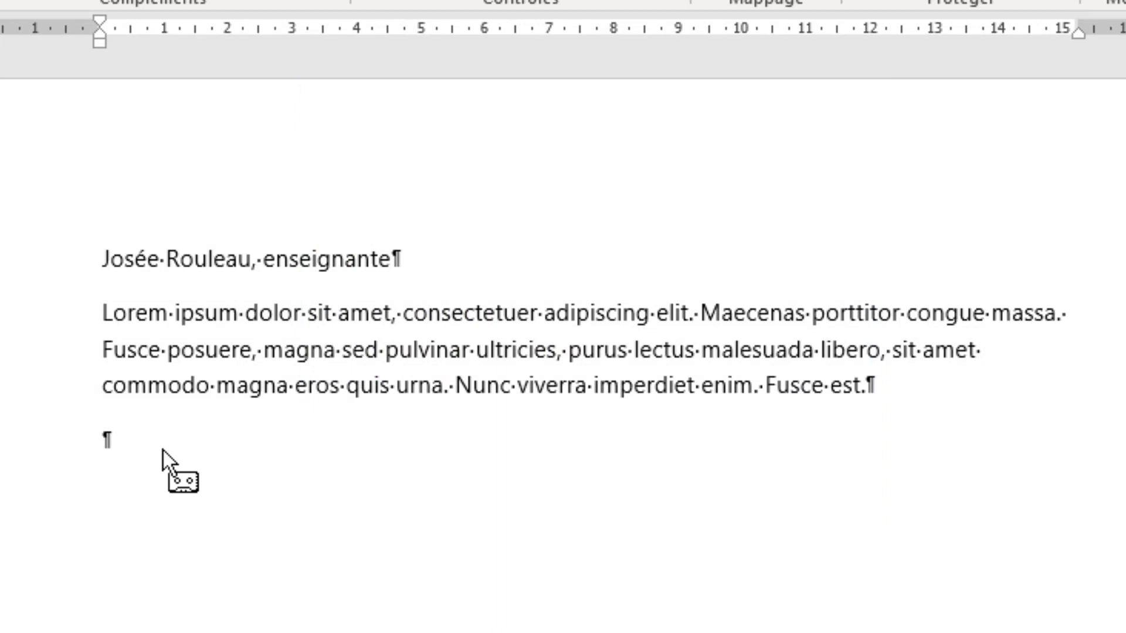
Step: Enter "La session est presque terminée" in the empty paragraph below the lorem ipsum text as part of the recording
text(La sessio)
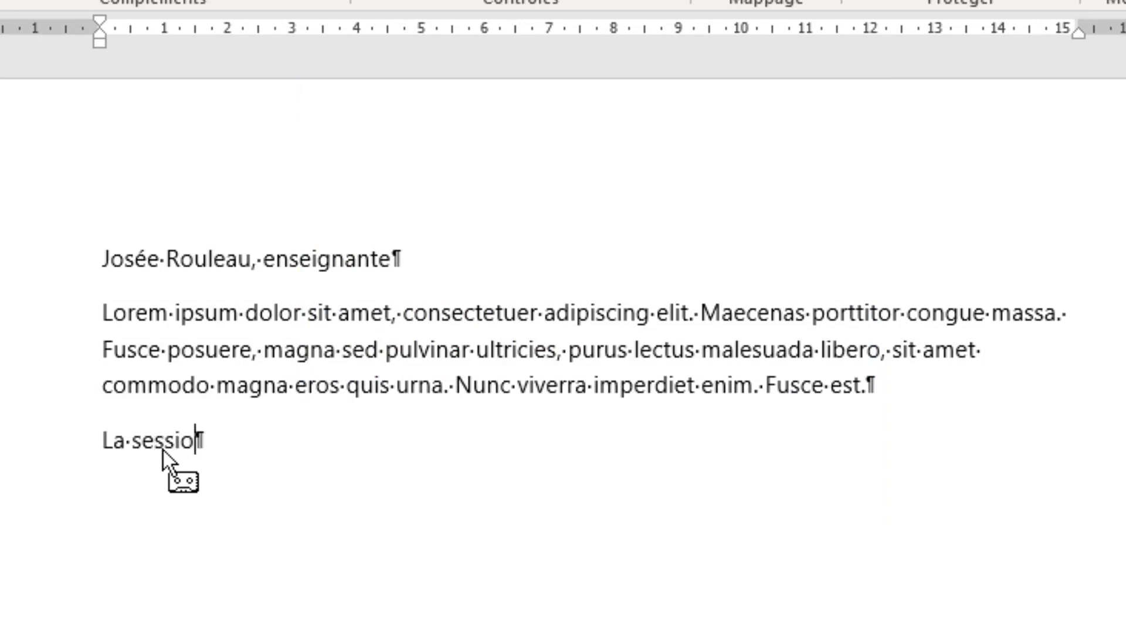
text(n est presque )
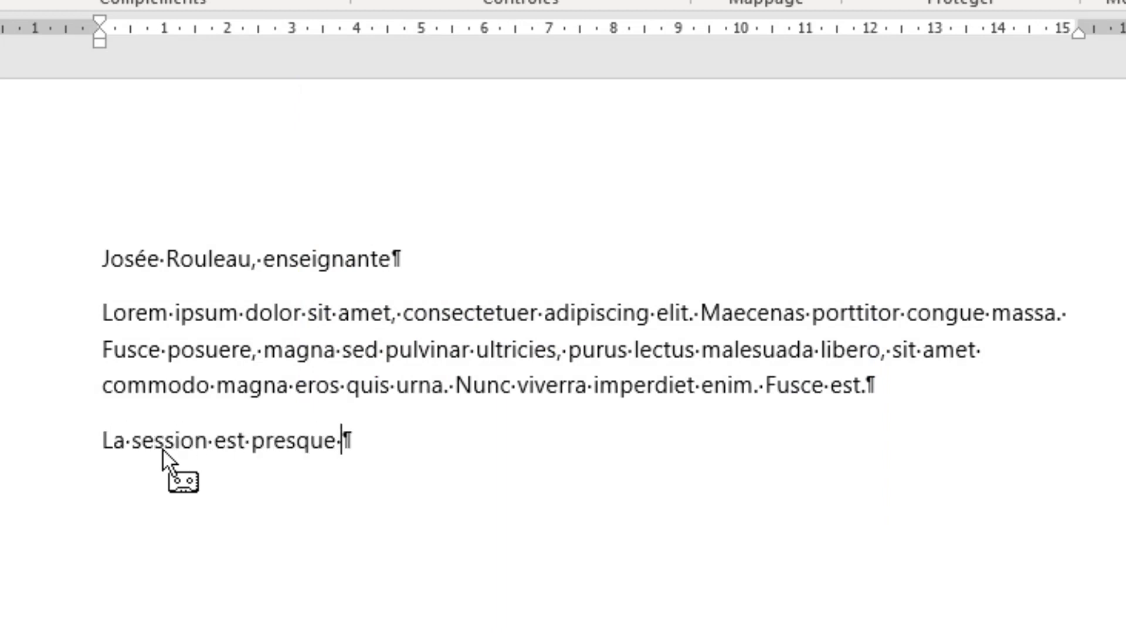
text(terminée)
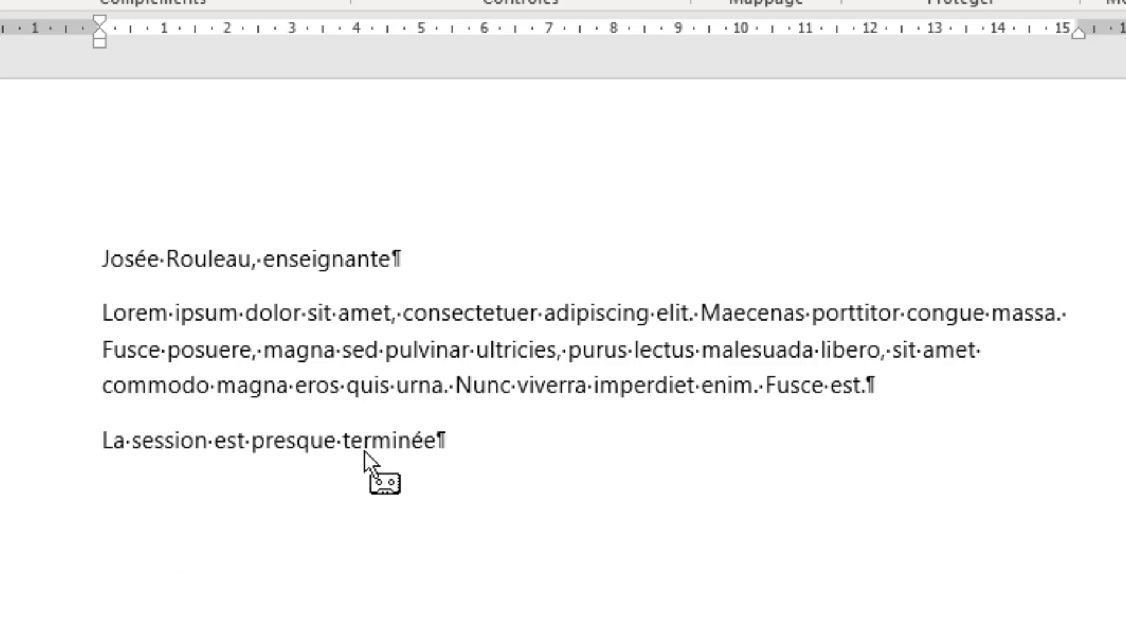
Step: Select the sentence "La session est presque terminée" and format it in bold at font size 14
drag(450, 443, 62, 448)
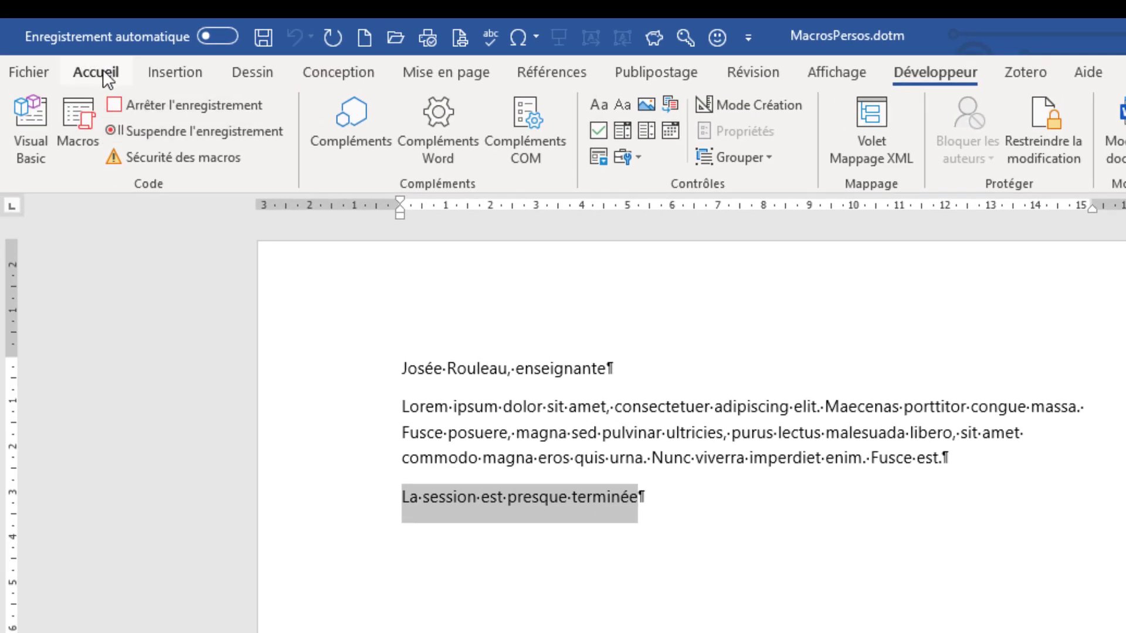
click(103, 71)
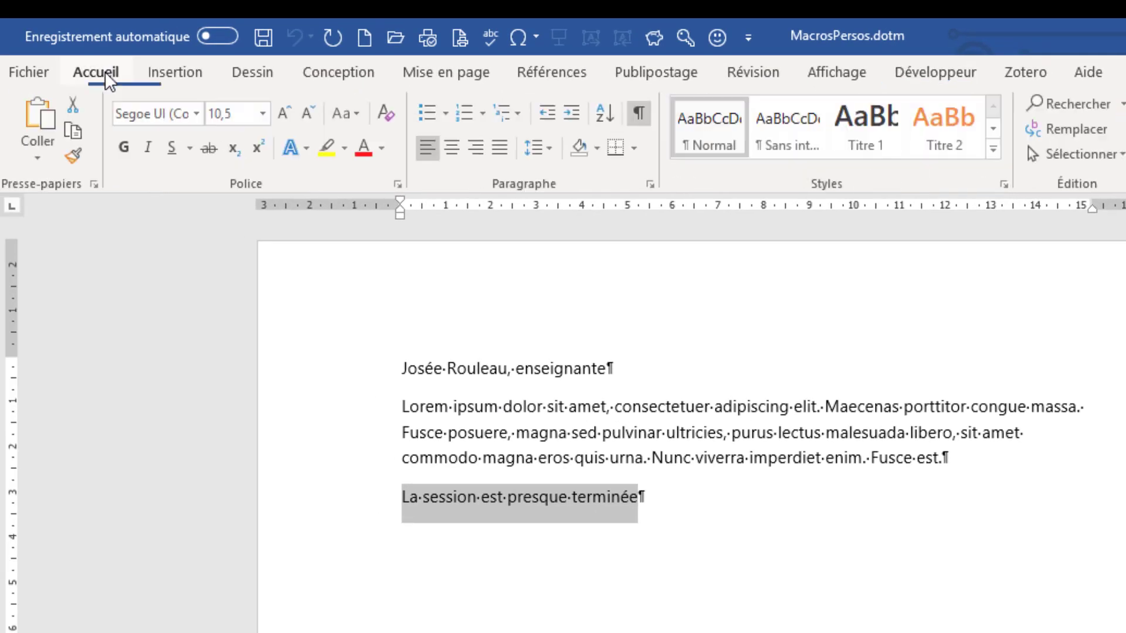
click(267, 118)
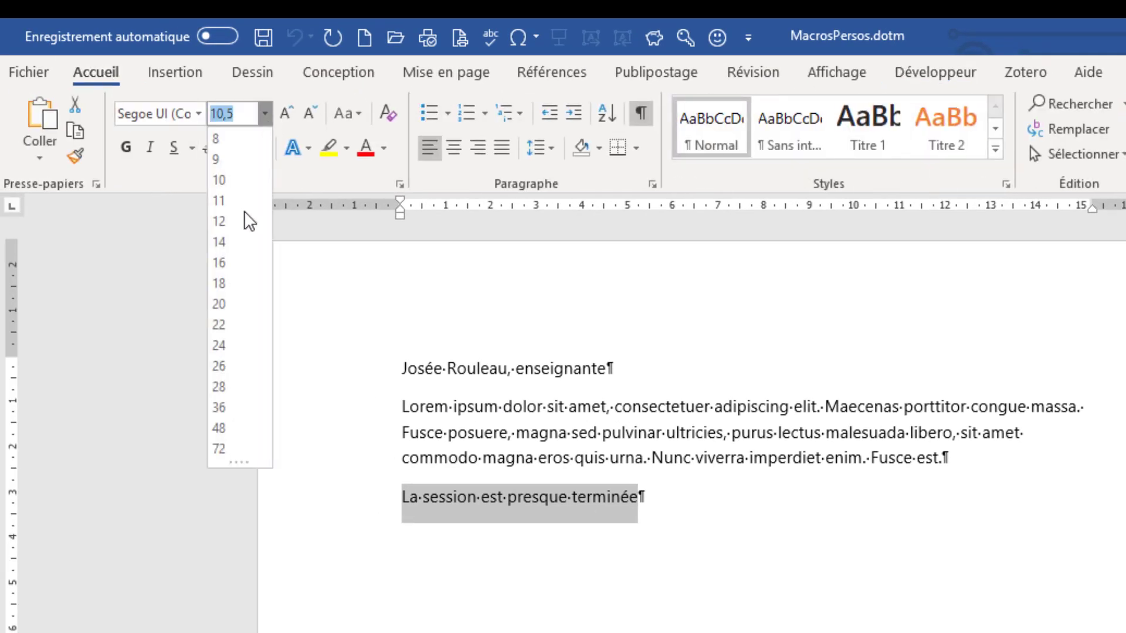
click(234, 242)
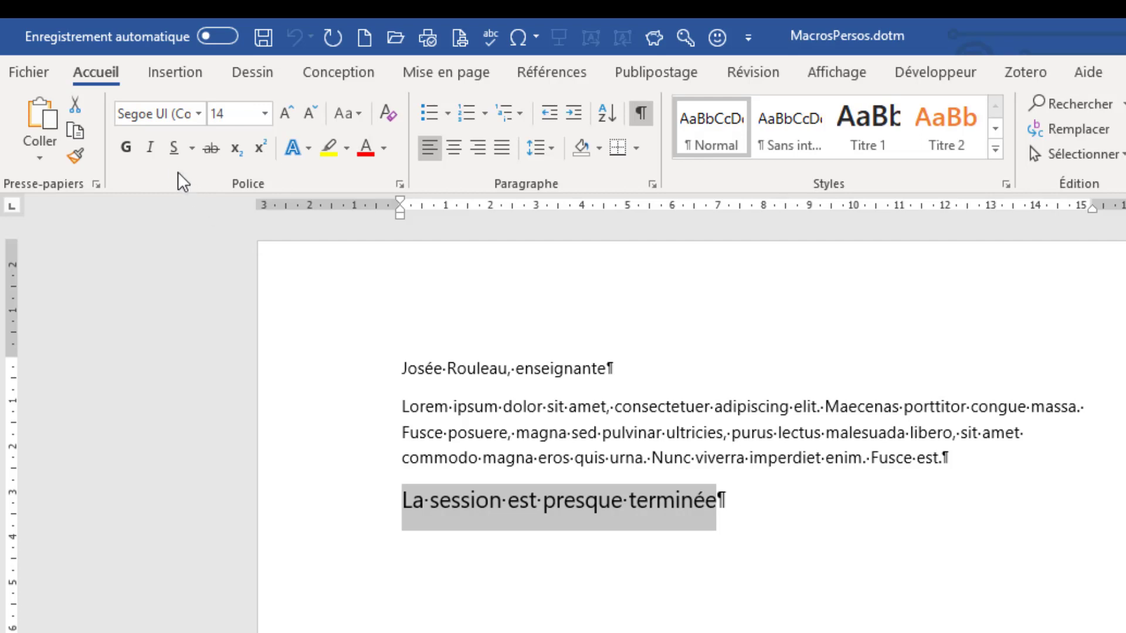
click(127, 149)
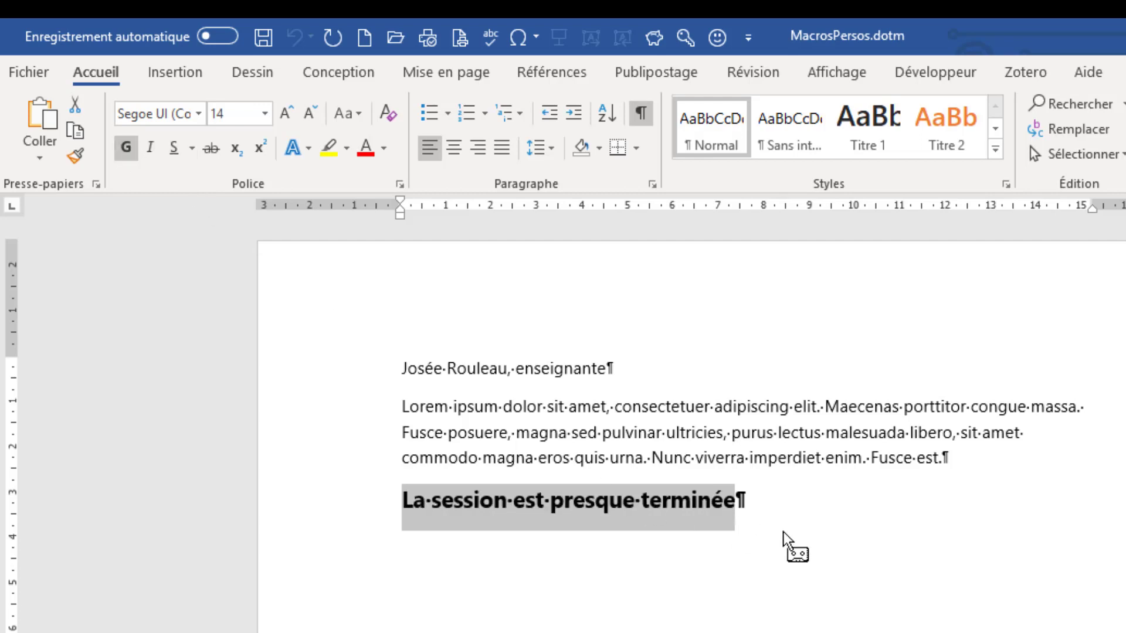
Step: Deselect the bold sentence and stop recording the textesession macro
click(768, 516)
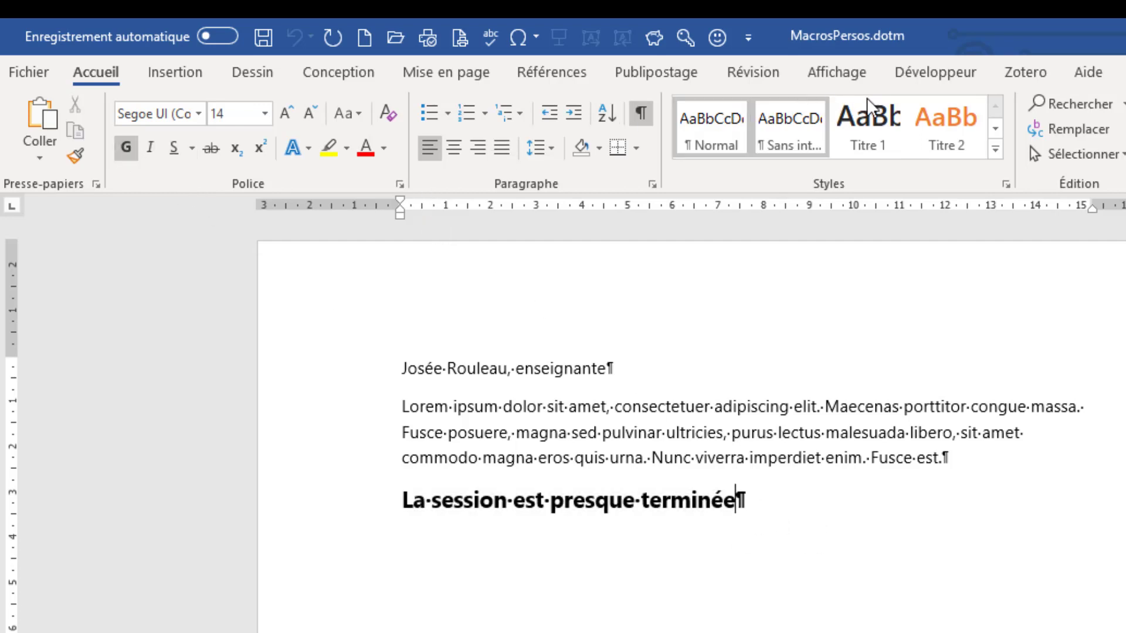
click(929, 73)
click(218, 105)
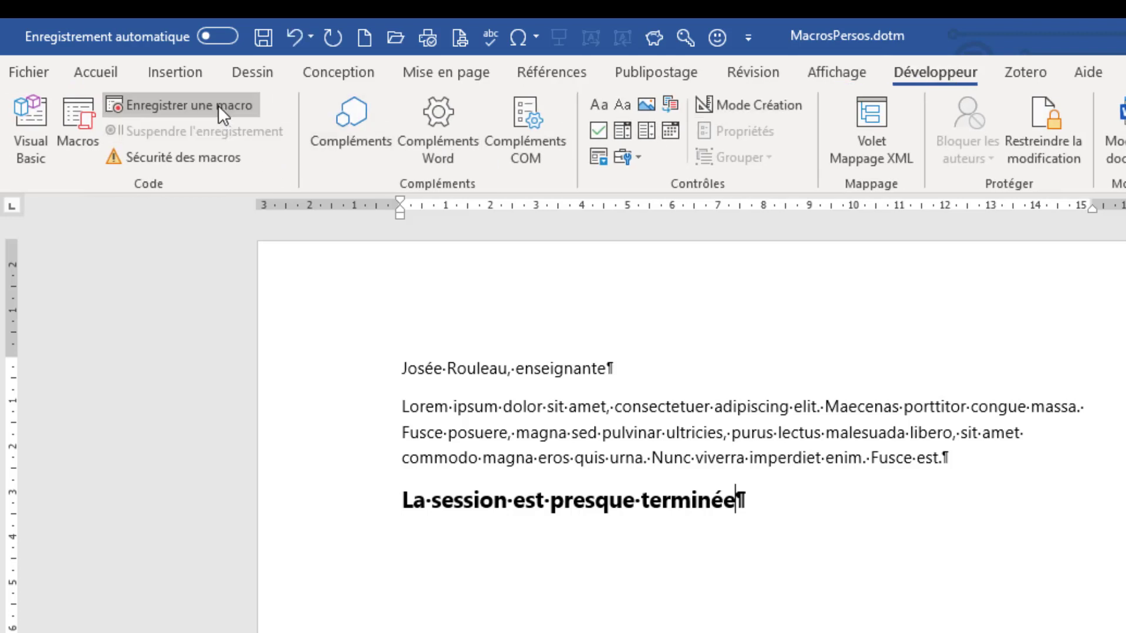
Step: Add a new paragraph below the bold sentence and apply the Normal style to it
key(Return)
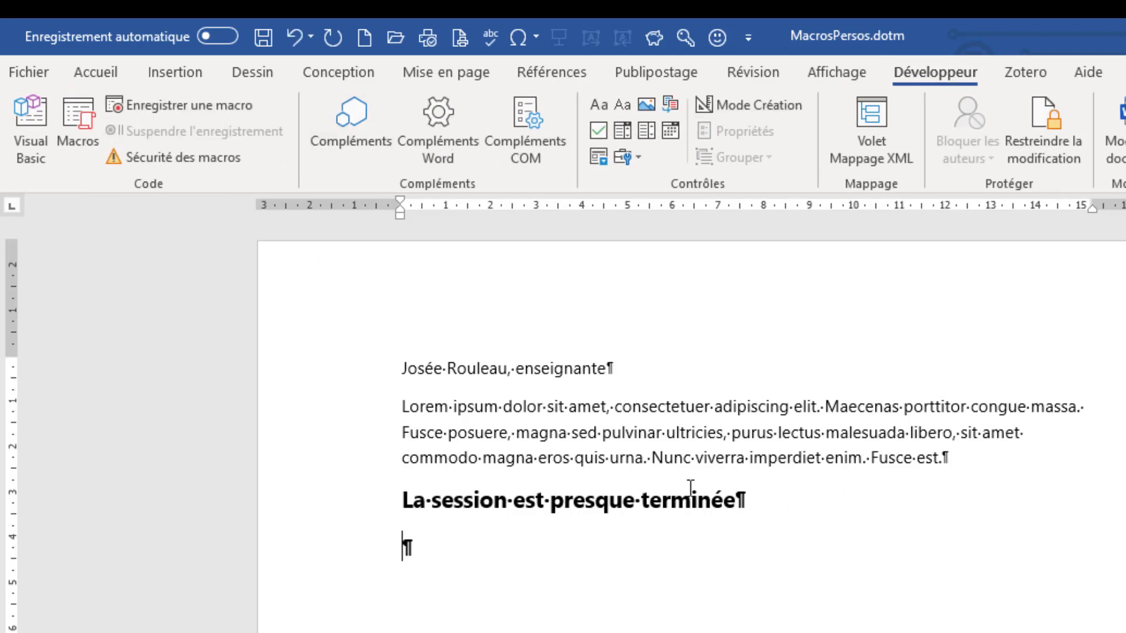
click(108, 73)
click(724, 136)
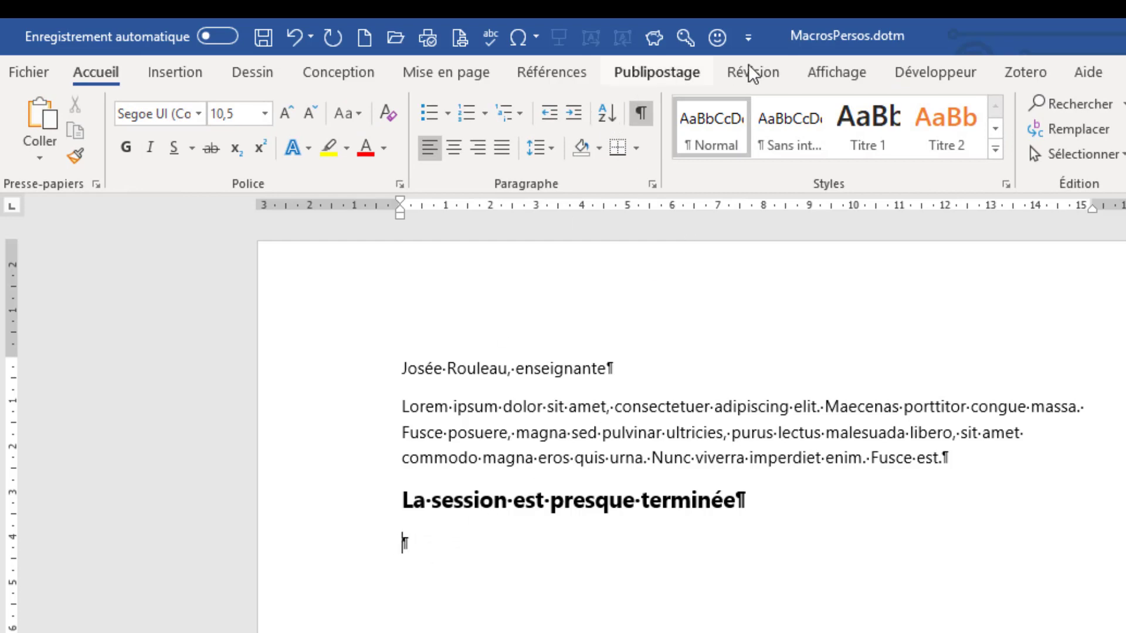
click(910, 73)
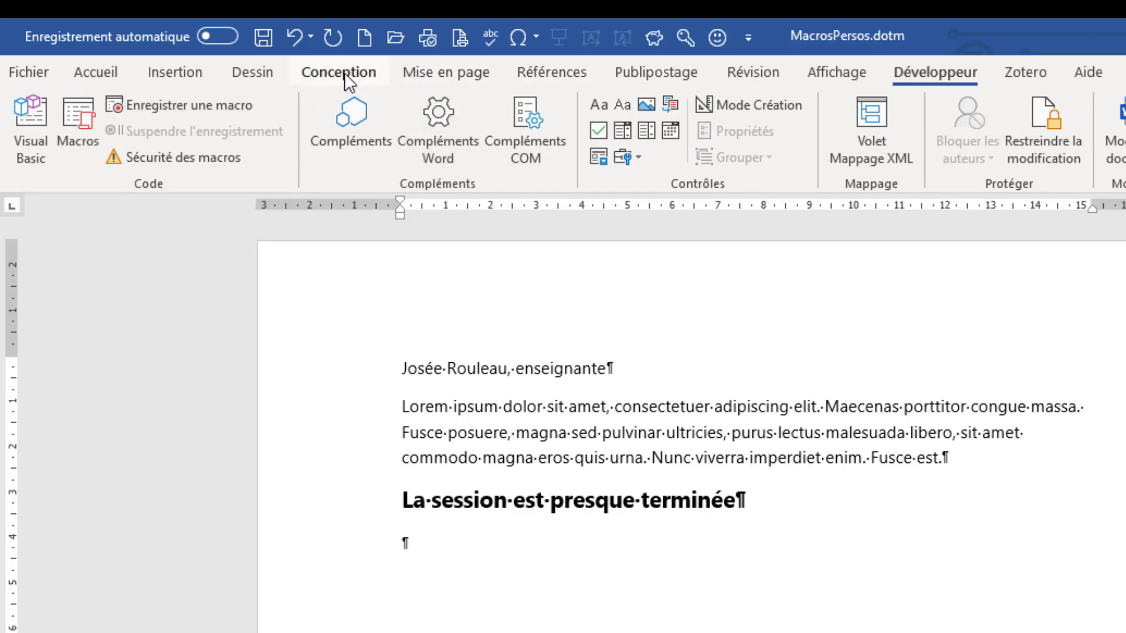
click(206, 75)
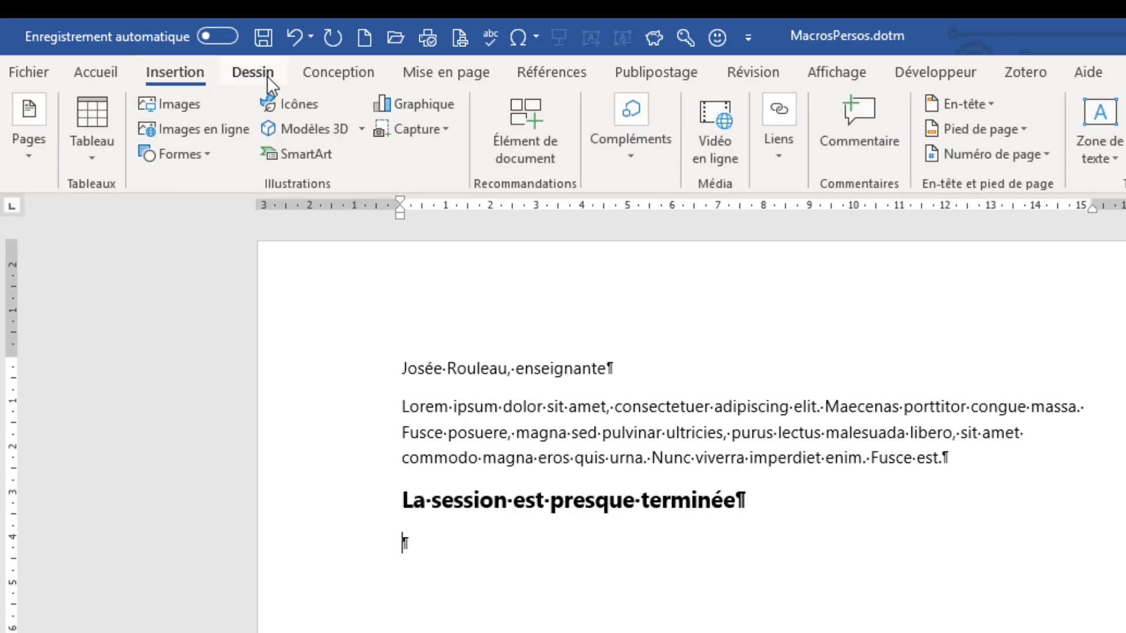
click(551, 74)
click(621, 75)
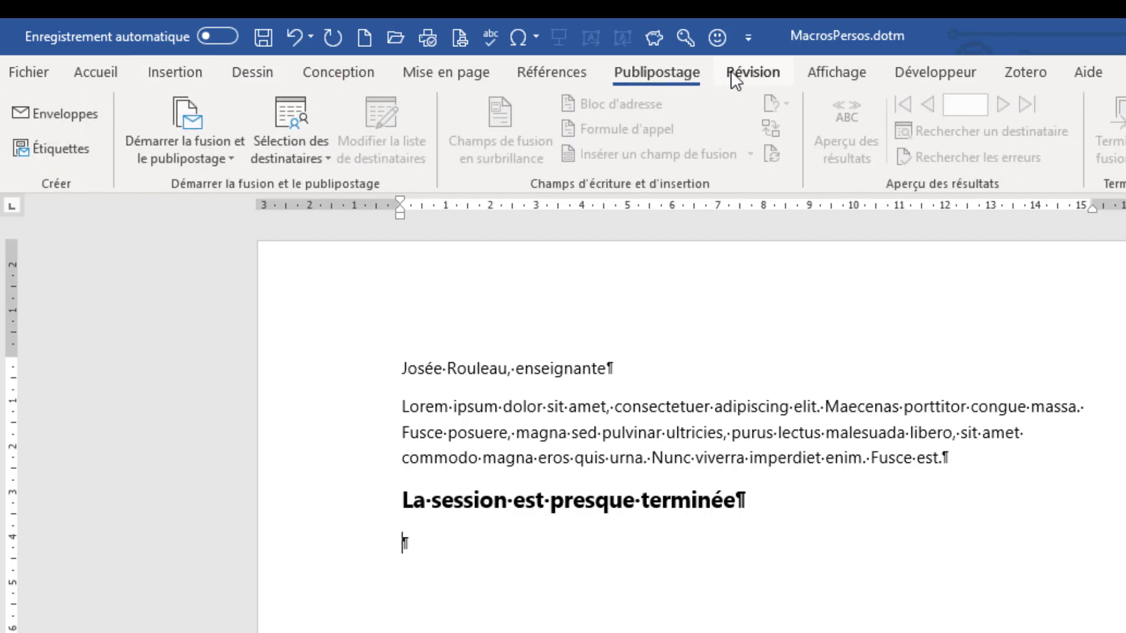
click(735, 75)
Step: Run the textesession macro from the macro list in the empty paragraph below the bold sentence
click(814, 76)
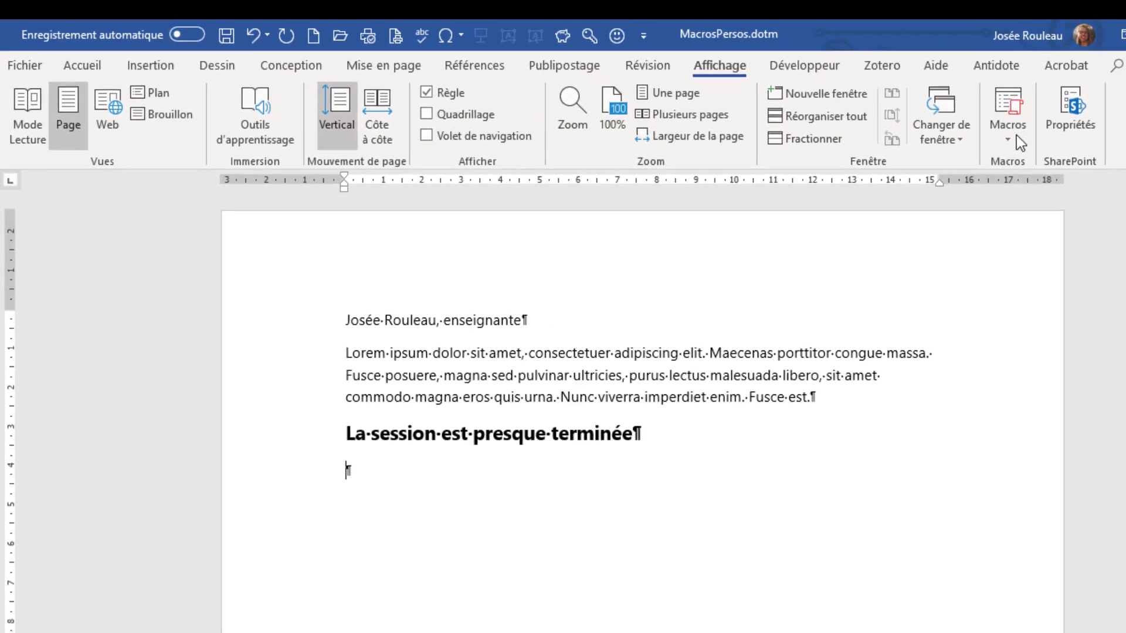
click(1013, 136)
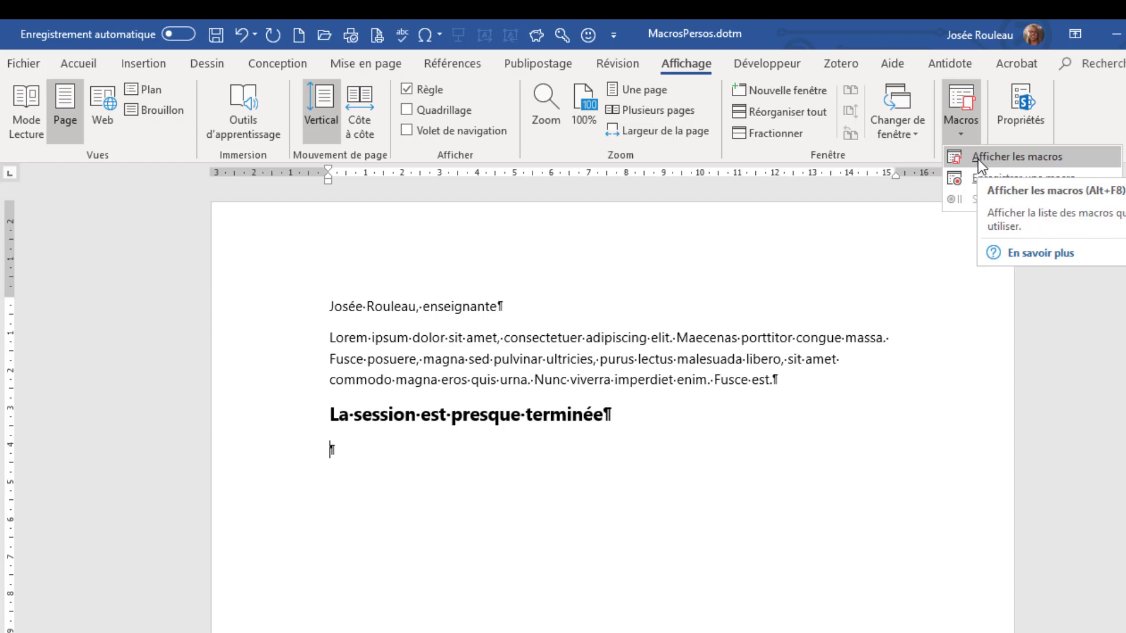
click(981, 158)
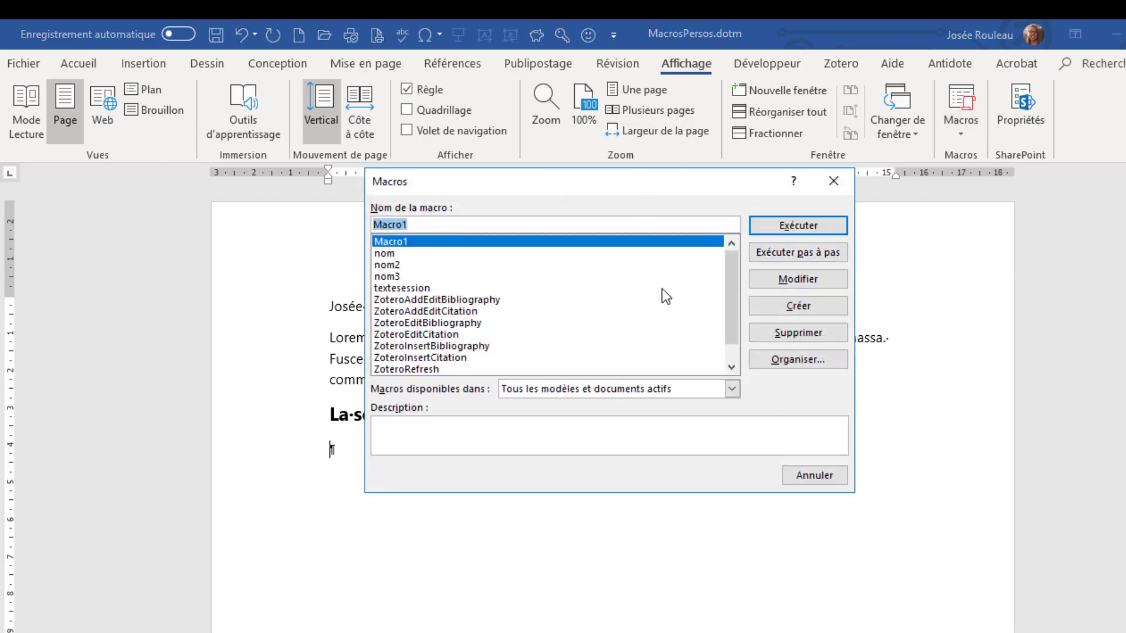
click(833, 181)
click(961, 105)
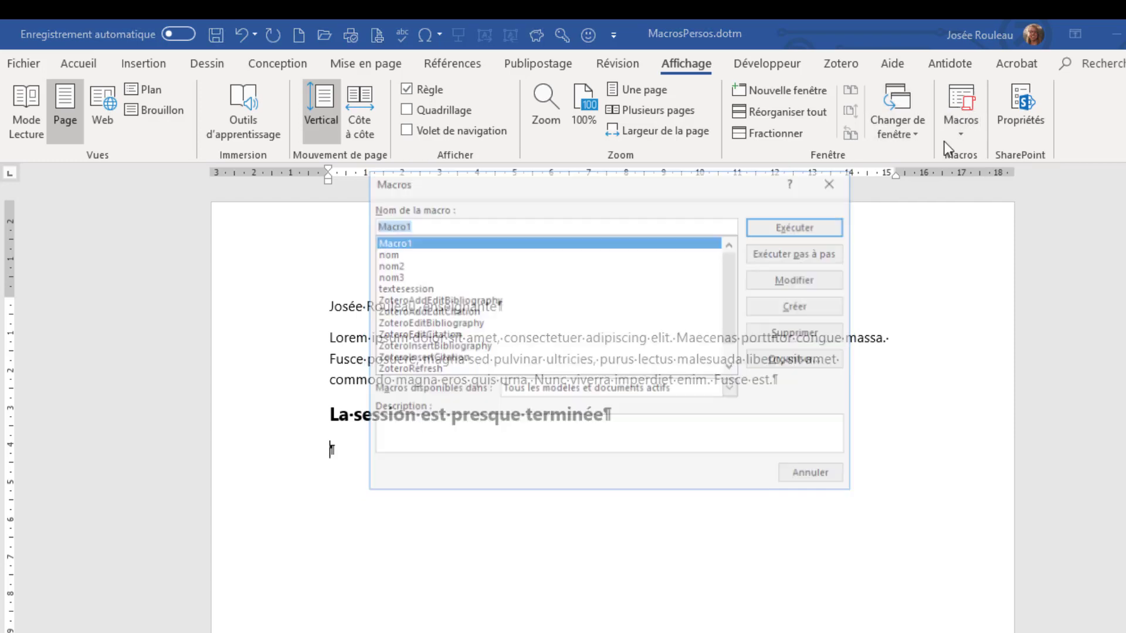
click(434, 288)
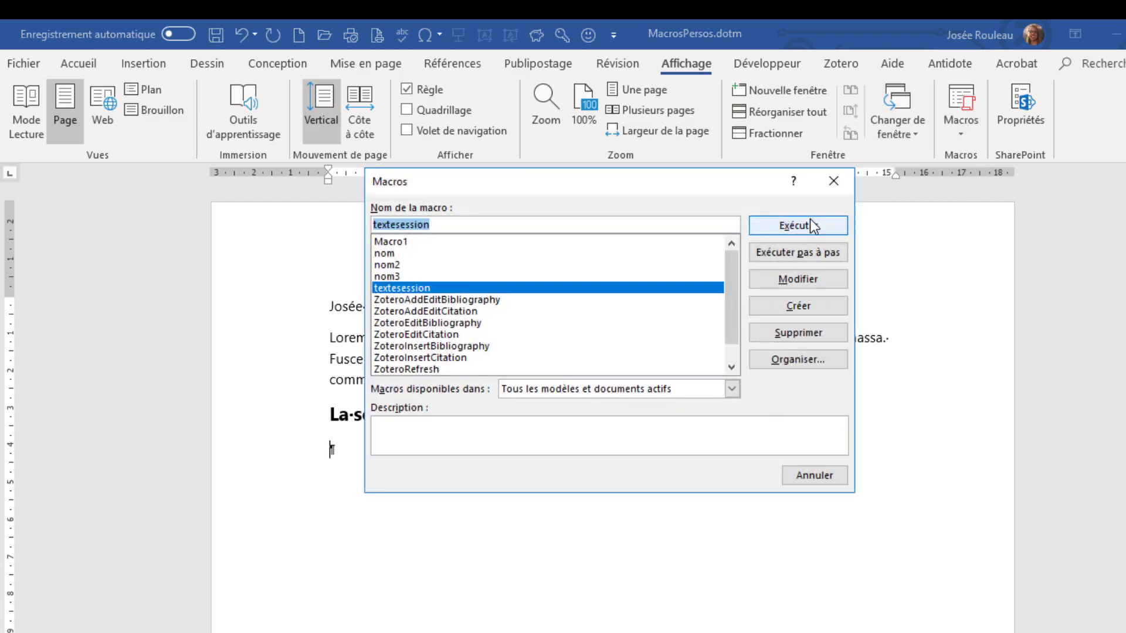
click(808, 226)
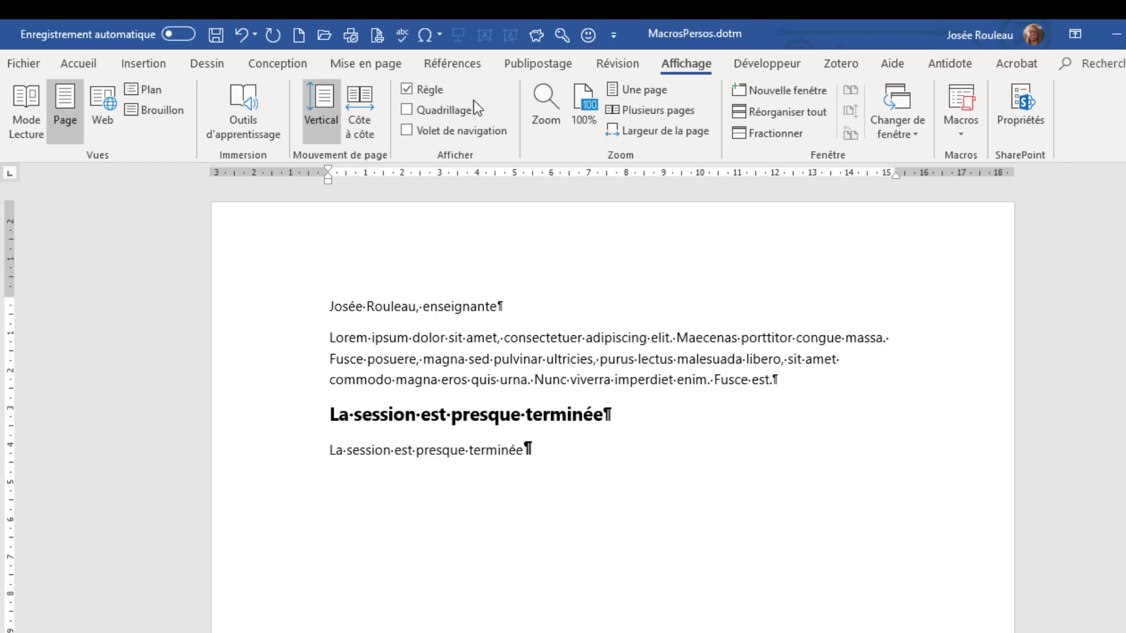
Step: Open the textesession macro's VBA code and examine its font size and bold lines
click(765, 63)
click(63, 108)
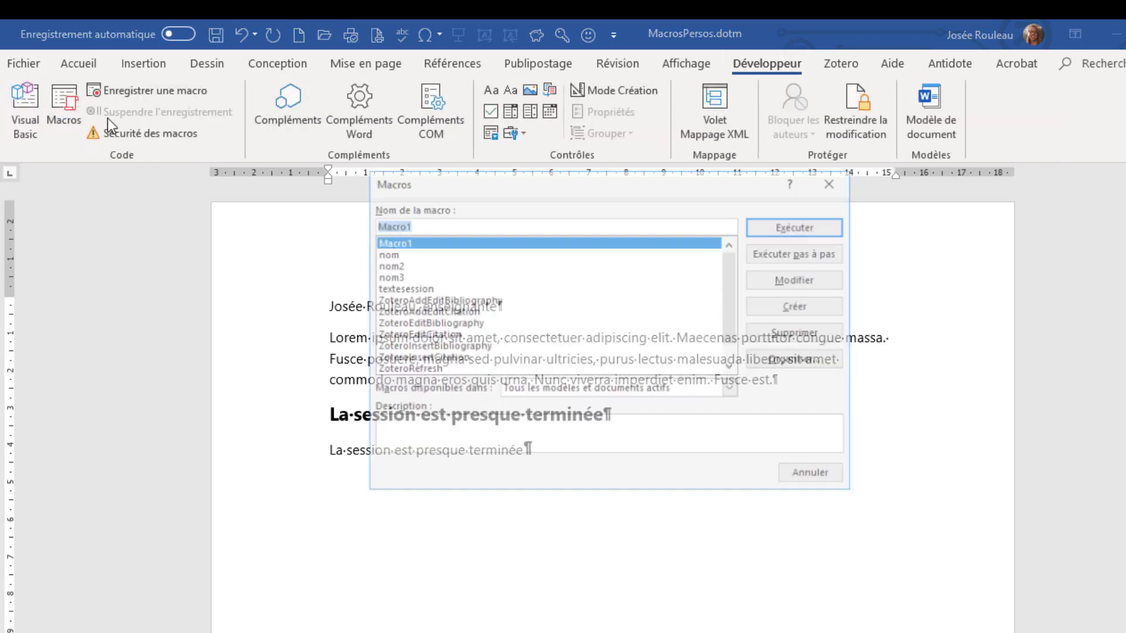
click(392, 288)
click(797, 279)
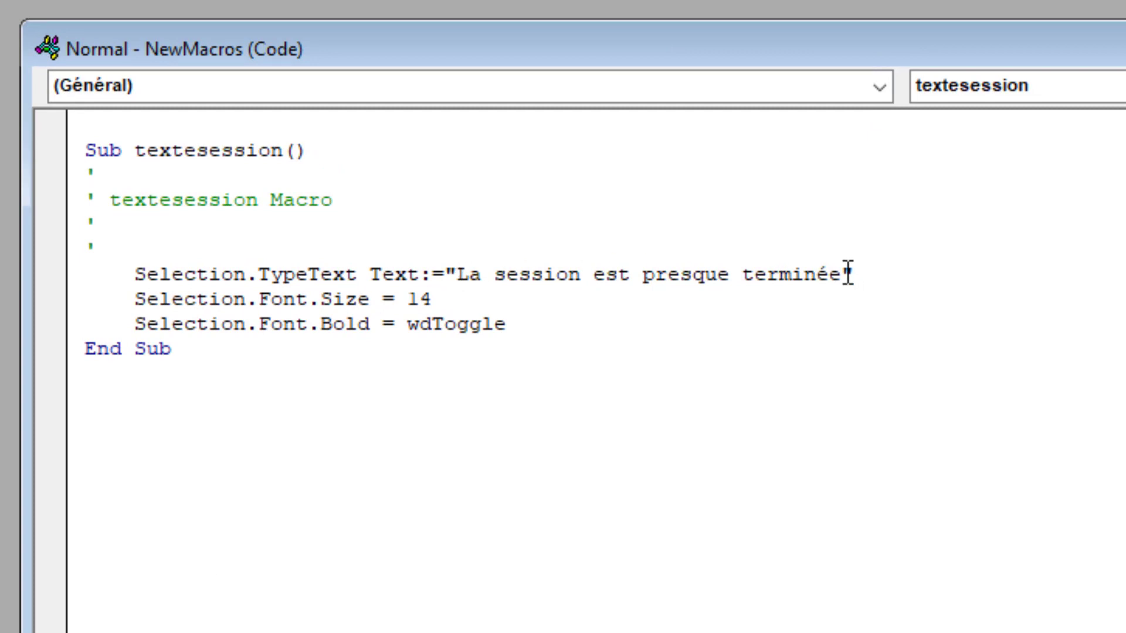
drag(432, 299, 412, 304)
click(376, 322)
drag(376, 323, 319, 323)
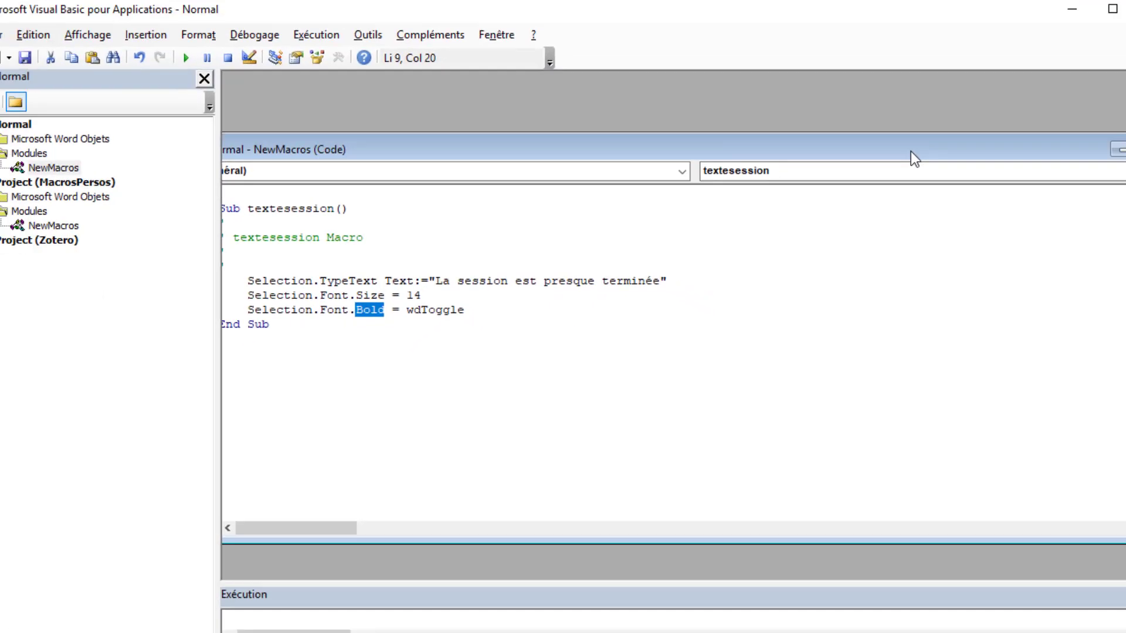
Step: Close the NewMacros code window and the Visual Basic editor to return to the Word document
drag(910, 151, 774, 169)
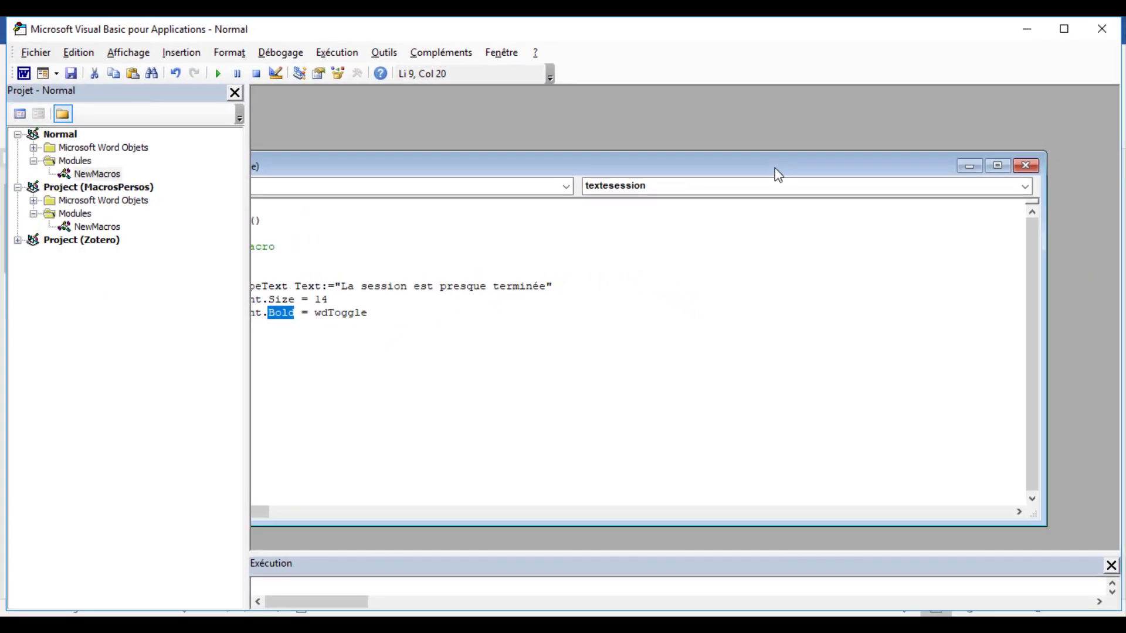
click(1025, 165)
click(1102, 29)
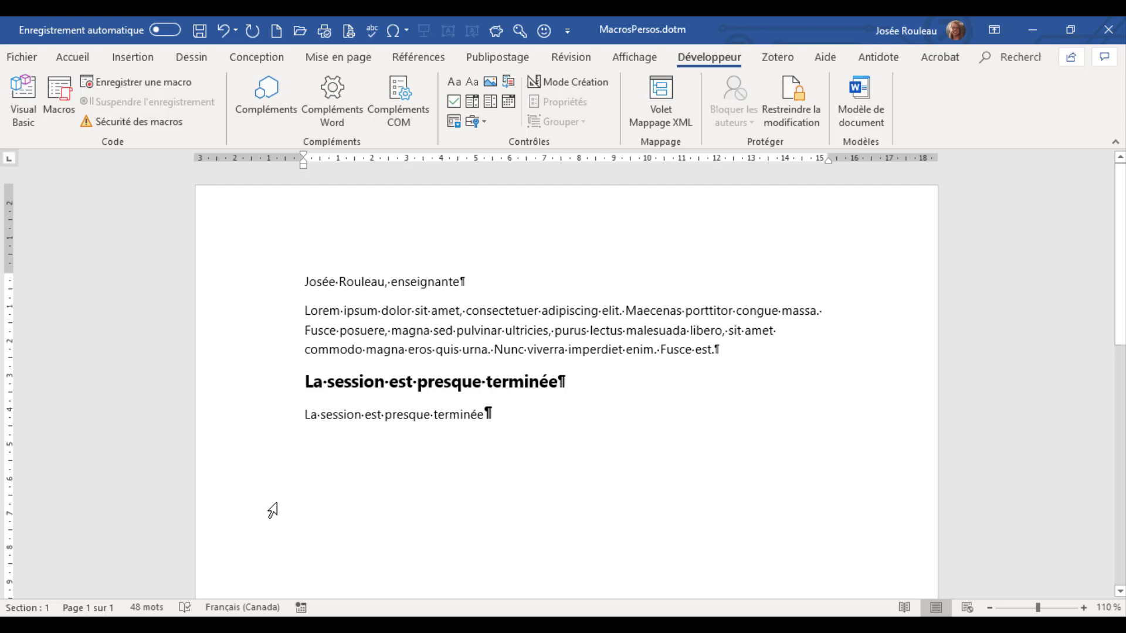
Step: Start recording a macro named paragcolore, stored in documents based on MacrosPersos.dotm, from the beginning of the lorem ipsum paragraph
click(150, 85)
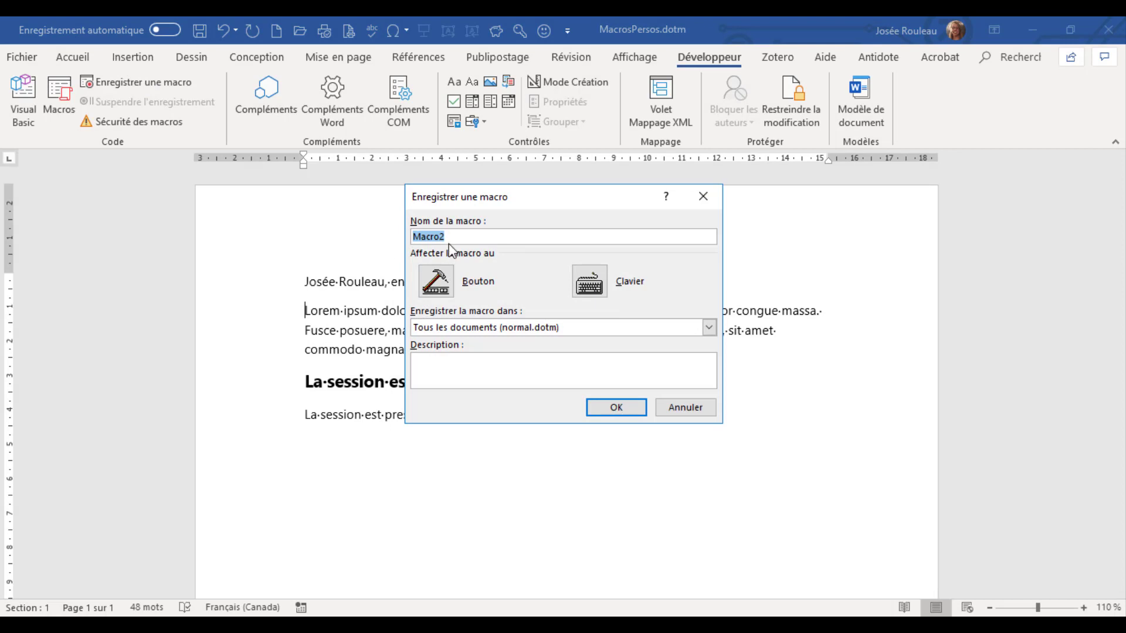
text(paragcolore)
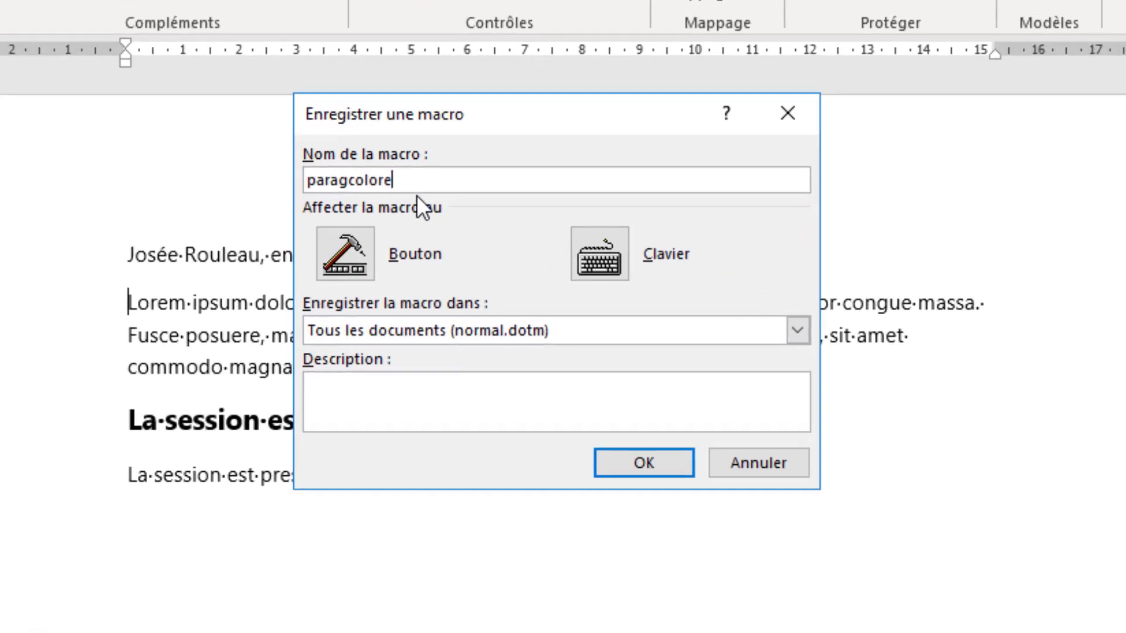
click(631, 323)
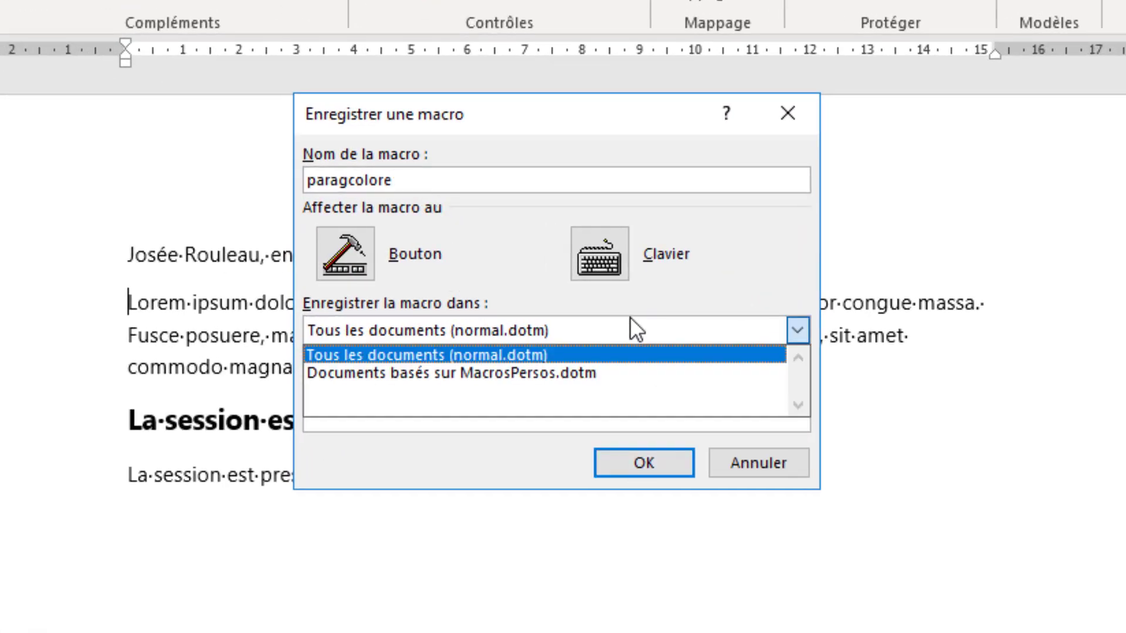
click(635, 372)
click(648, 462)
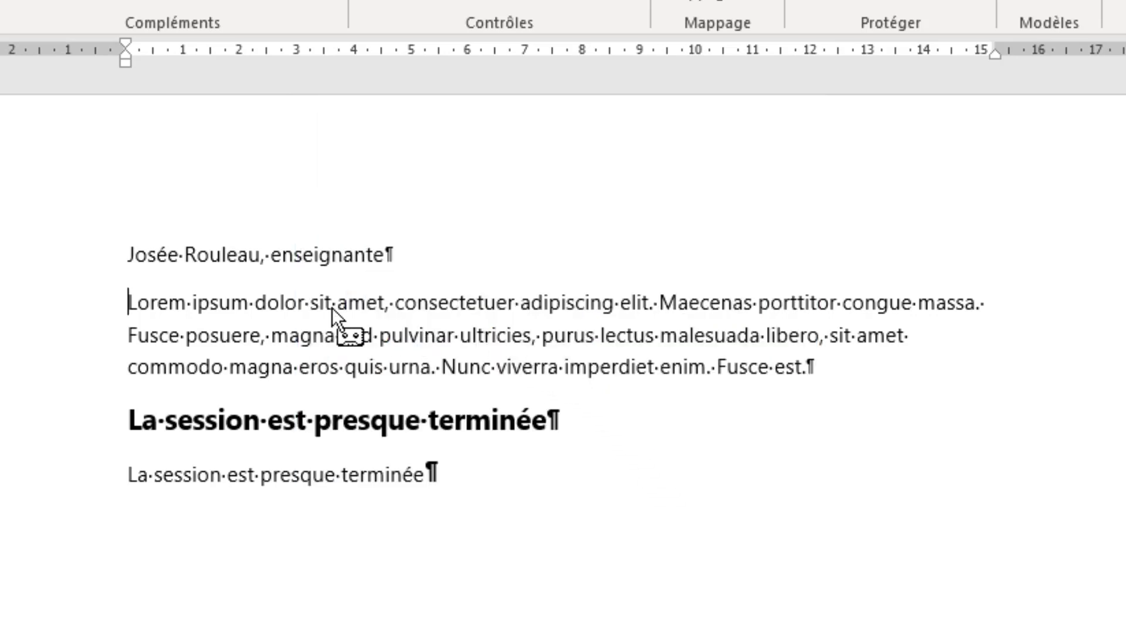
Step: Extend the selection from the cursor to cover the entire lorem ipsum paragraph as part of the recording
key(ctrl+shift+Right)
key(ctrl+shift+Right)
key(ctrl+shift+Right)
key(ctrl+shift+Right)
key(ctrl+shift+Right)
key(ctrl+shift+Right)
key(ctrl+shift+Right)
key(ctrl+shift+Right)
key(ctrl+shift+Right)
key(ctrl+shift+Right)
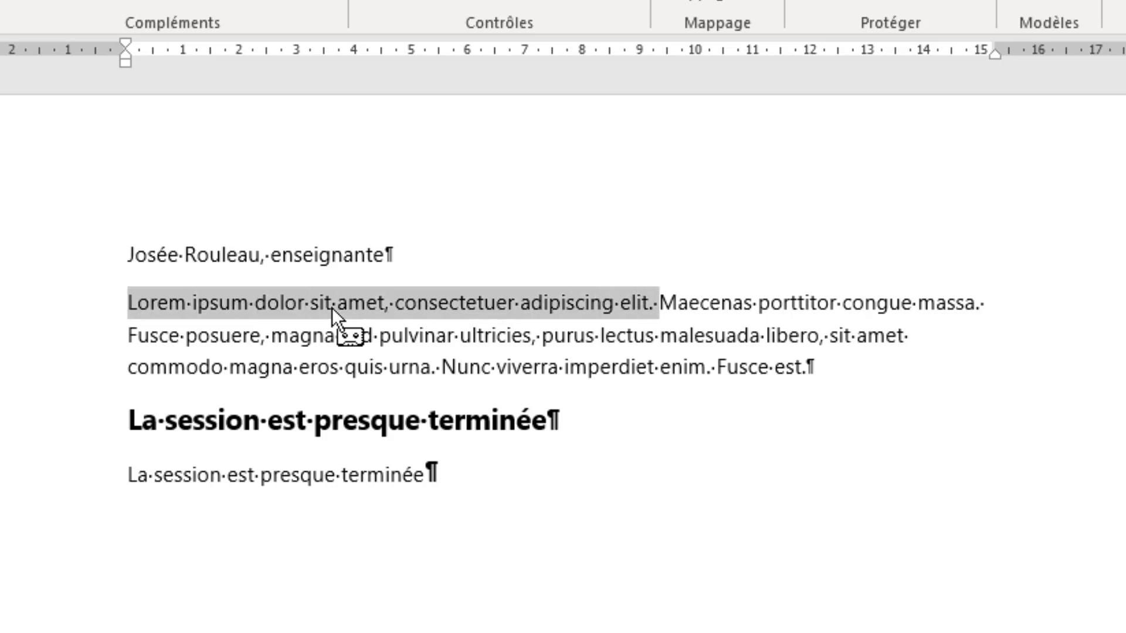
key(ctrl+shift+Down)
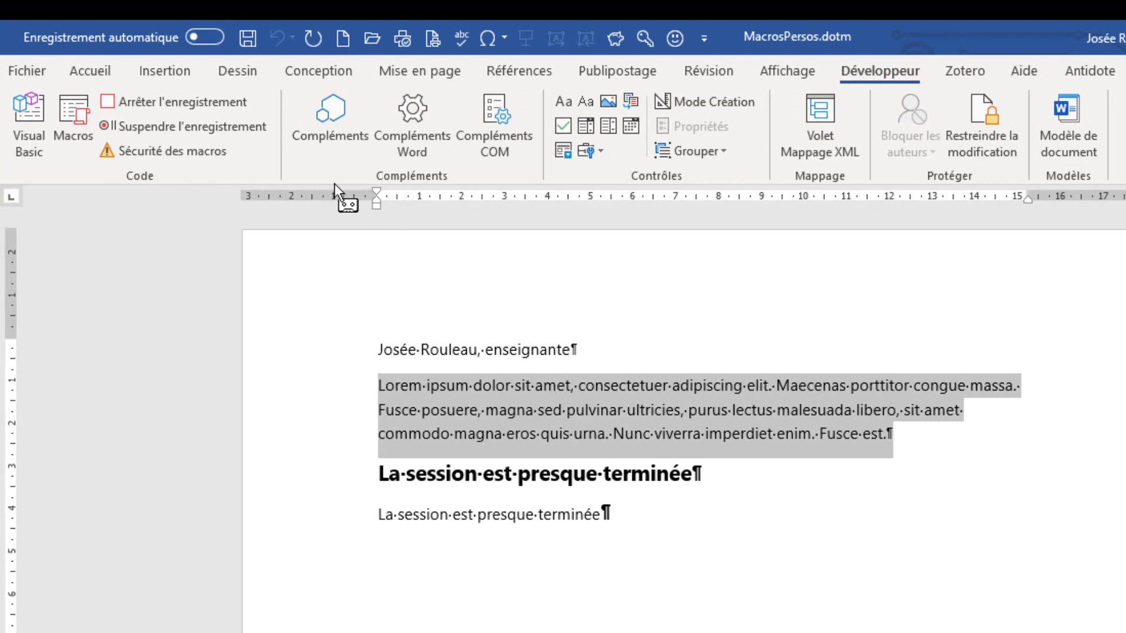
Step: Make the selected lorem ipsum paragraph bold and set its font size to 12
click(109, 71)
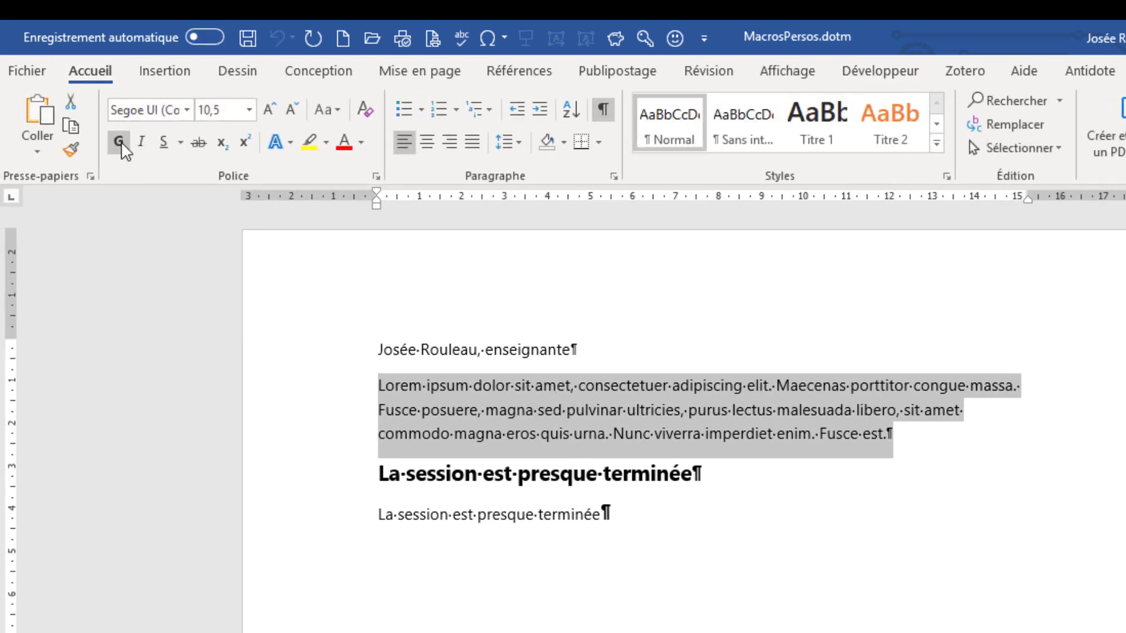
click(120, 144)
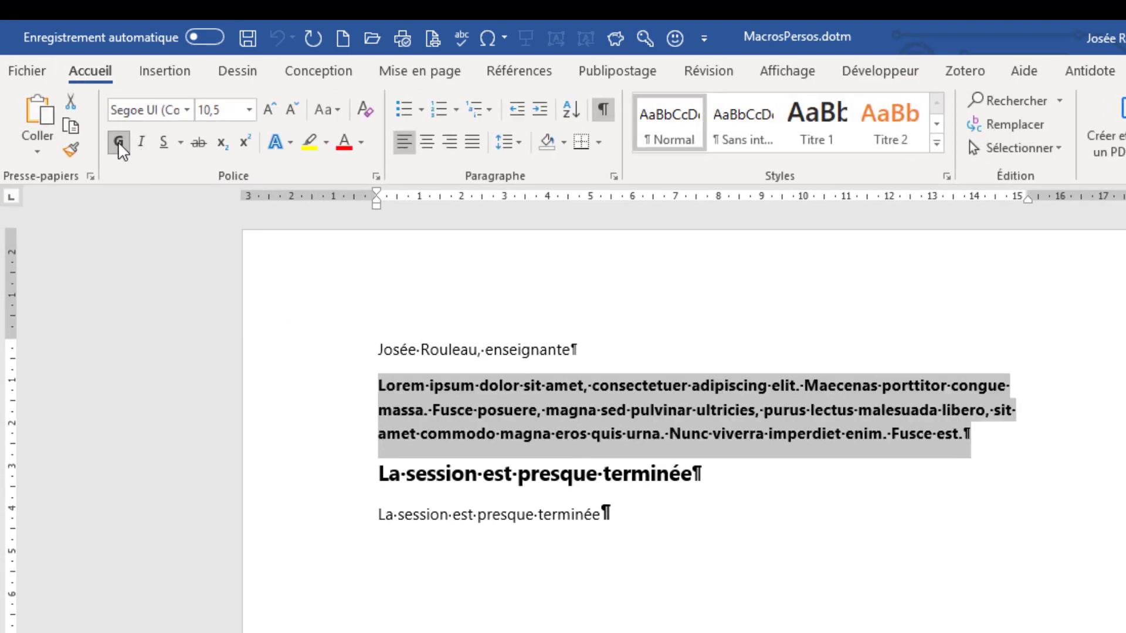
click(249, 111)
click(230, 217)
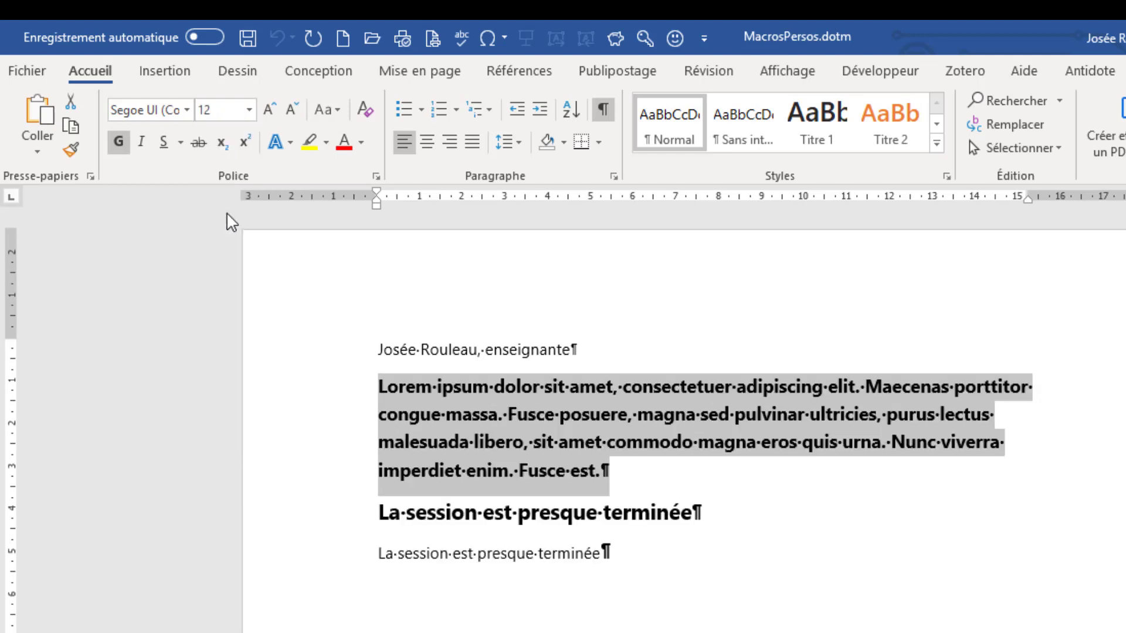
Step: Set the lorem ipsum paragraph's font colour to standard red through the Font dialog
click(376, 179)
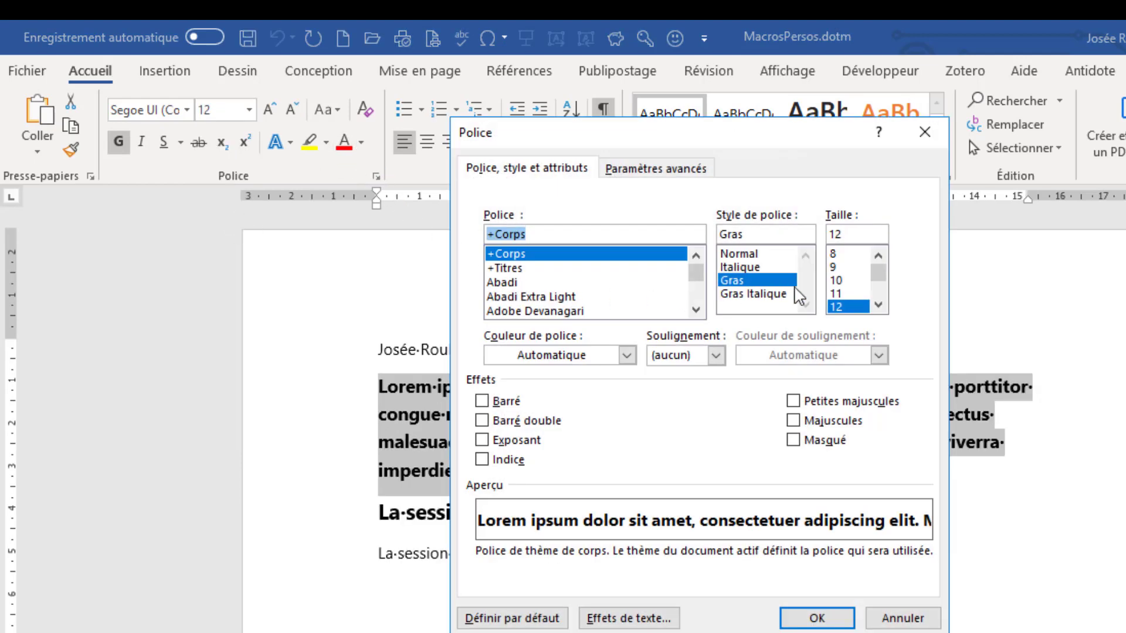
click(626, 355)
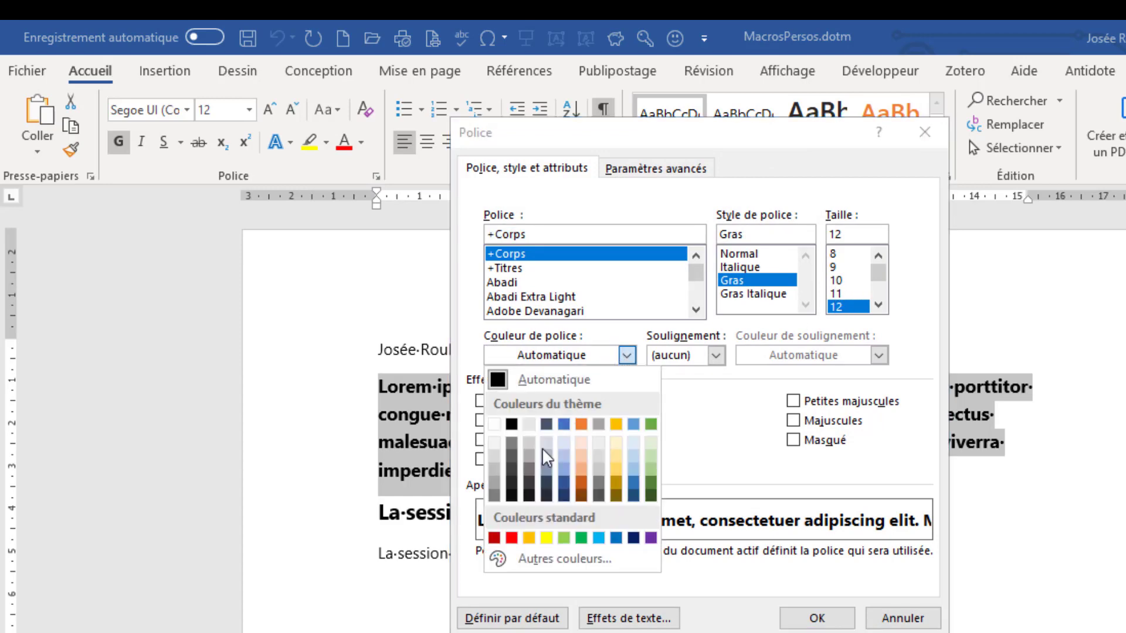
click(512, 537)
click(817, 618)
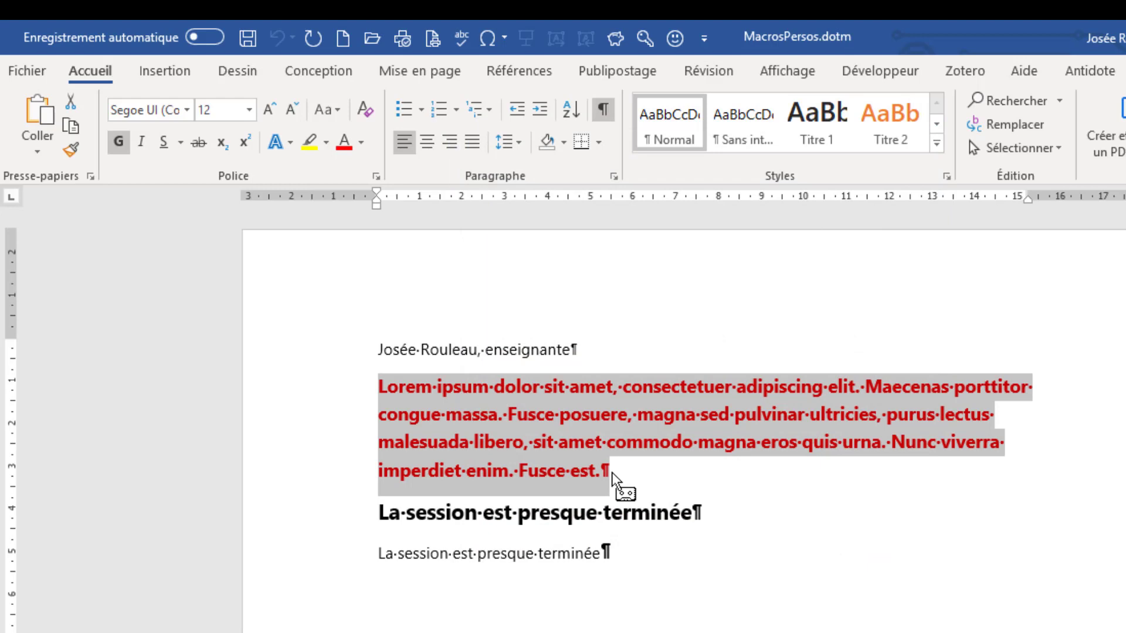
Step: Deselect the red paragraph and stop recording the paragcolore macro
key(Right)
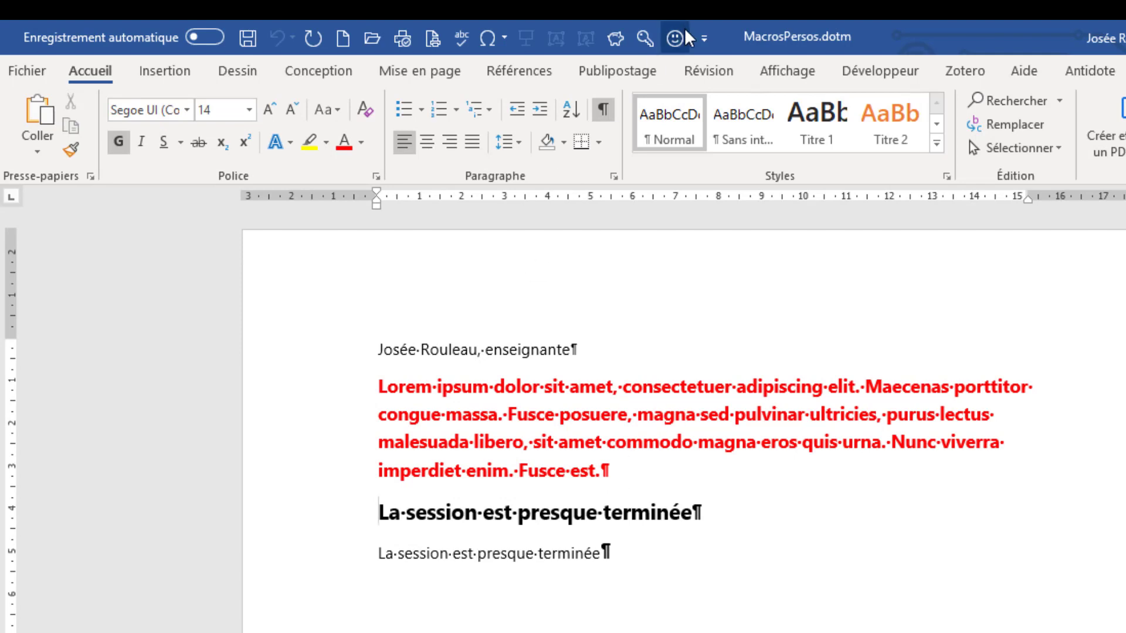
click(894, 71)
click(228, 101)
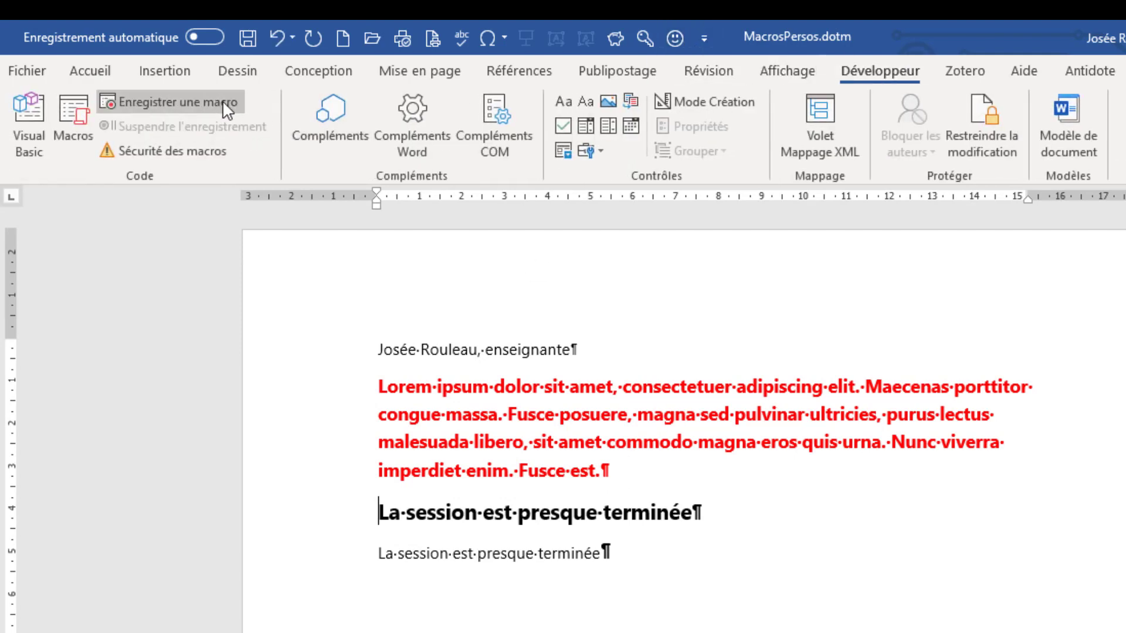
Step: Open the paragcolore macro's code and examine its Selection.Extend, bold and font size lines
click(84, 122)
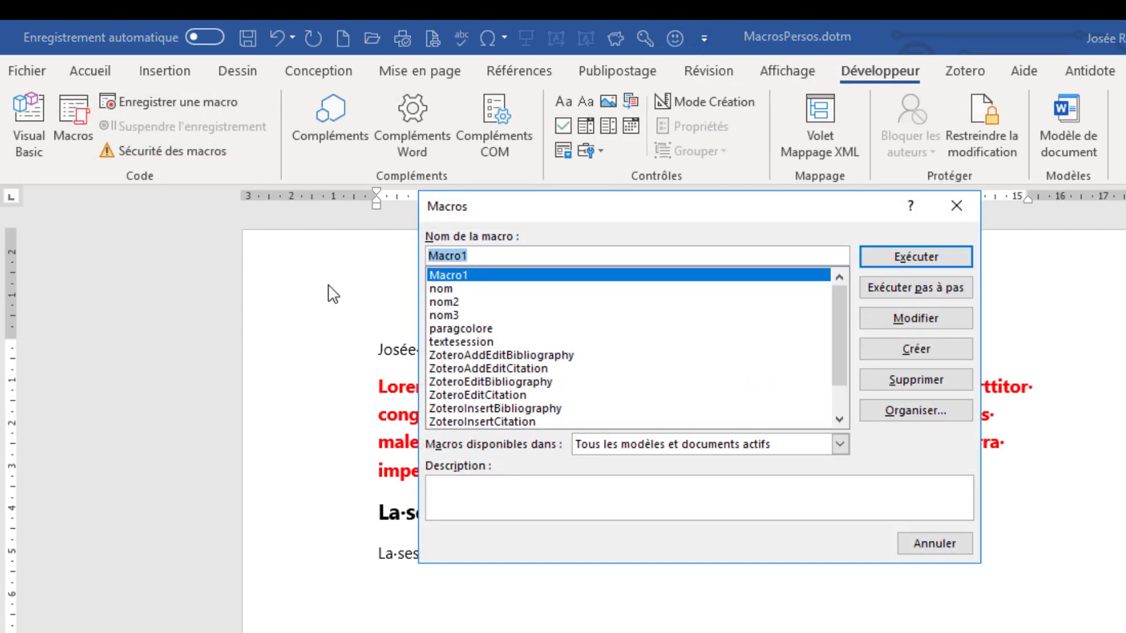
click(462, 329)
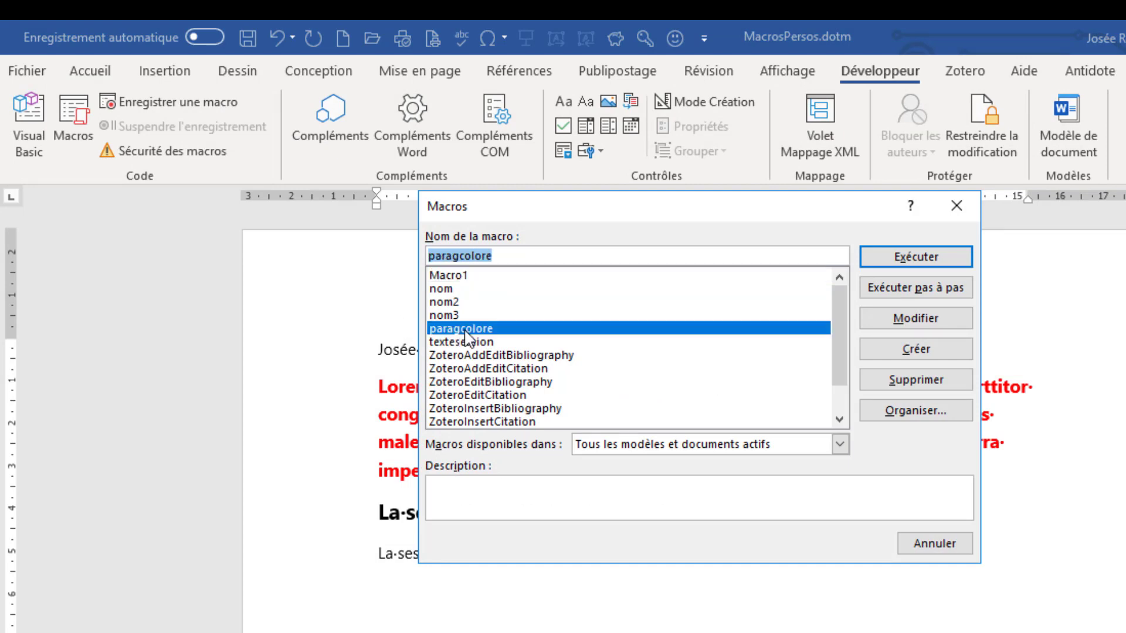
click(913, 324)
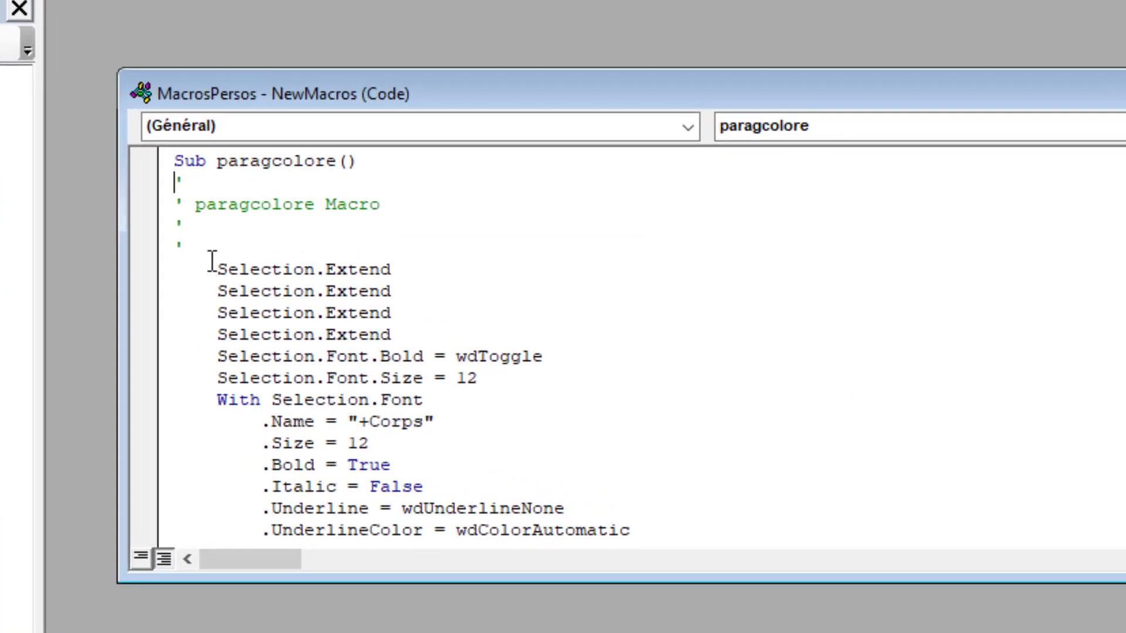
click(441, 310)
drag(219, 266, 409, 341)
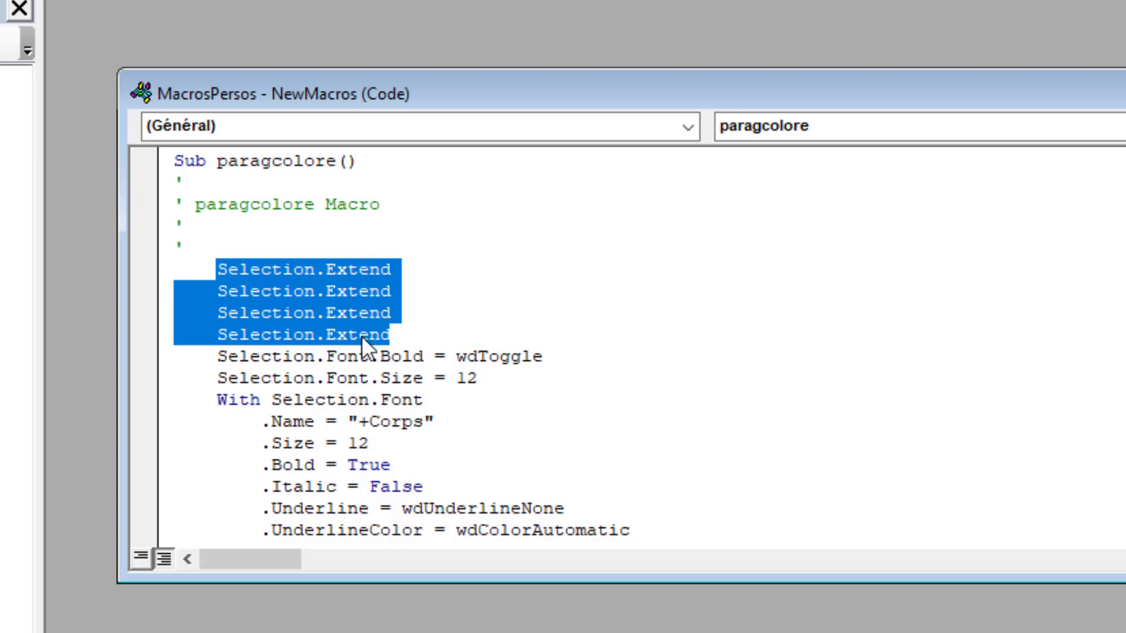
drag(382, 356, 426, 354)
drag(477, 379, 461, 380)
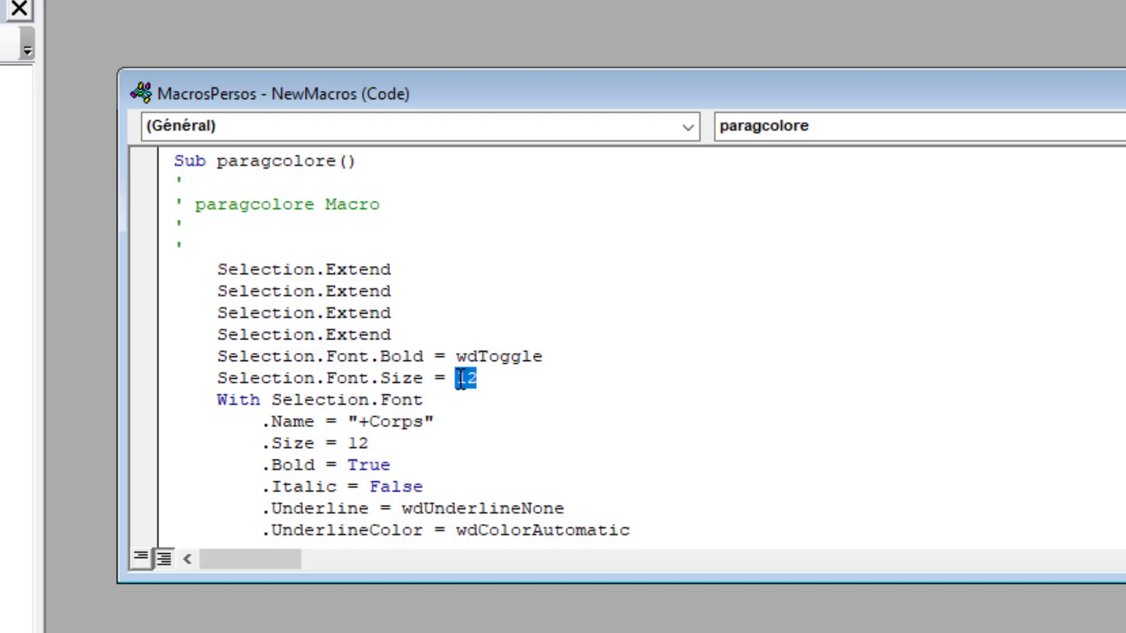
Step: Examine the With Selection.Font block in paragcolore, highlighting the font colour line and the recorded Shadow, Hidden and SmallCaps lines
scroll(399, 416, down, 2)
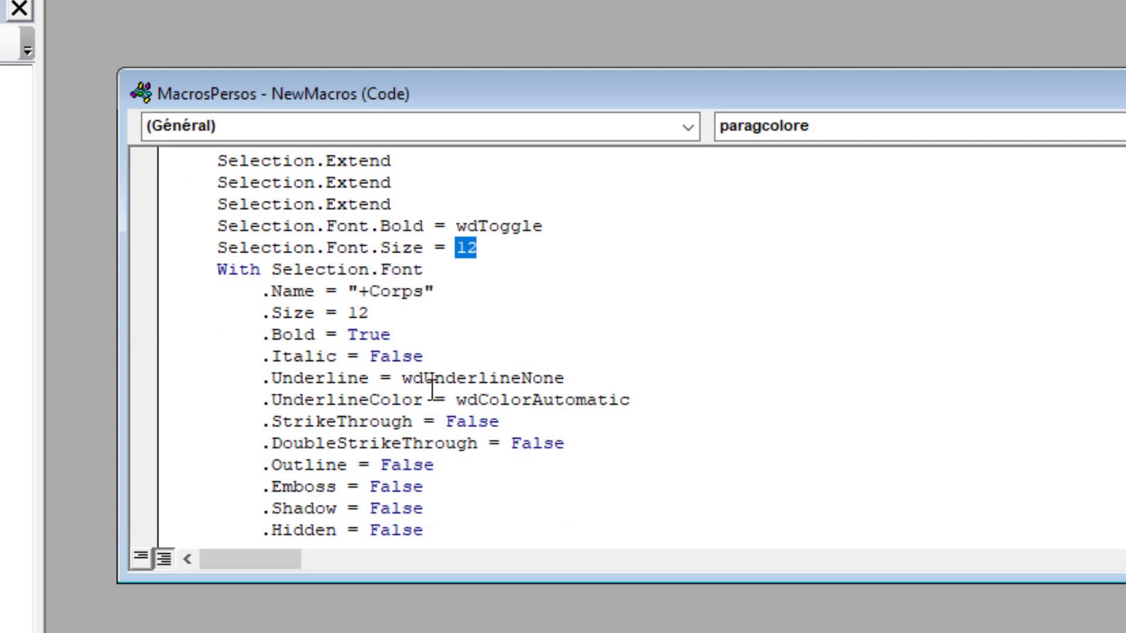
scroll(432, 384, down, 5)
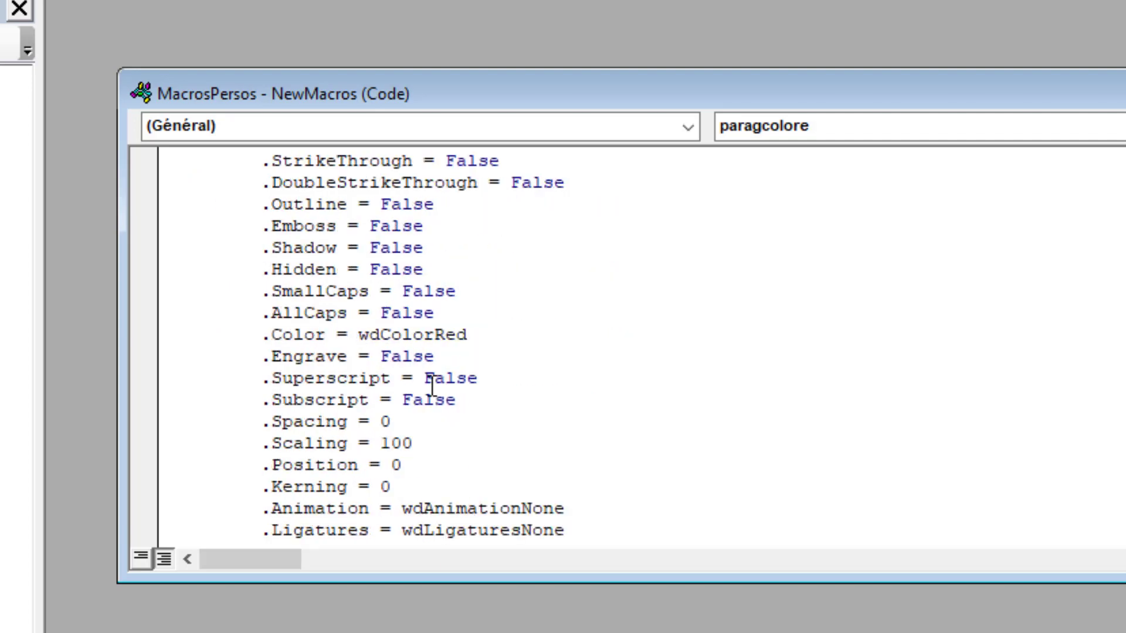
scroll(435, 381, up, 1)
drag(471, 334, 151, 347)
scroll(355, 382, down, 1)
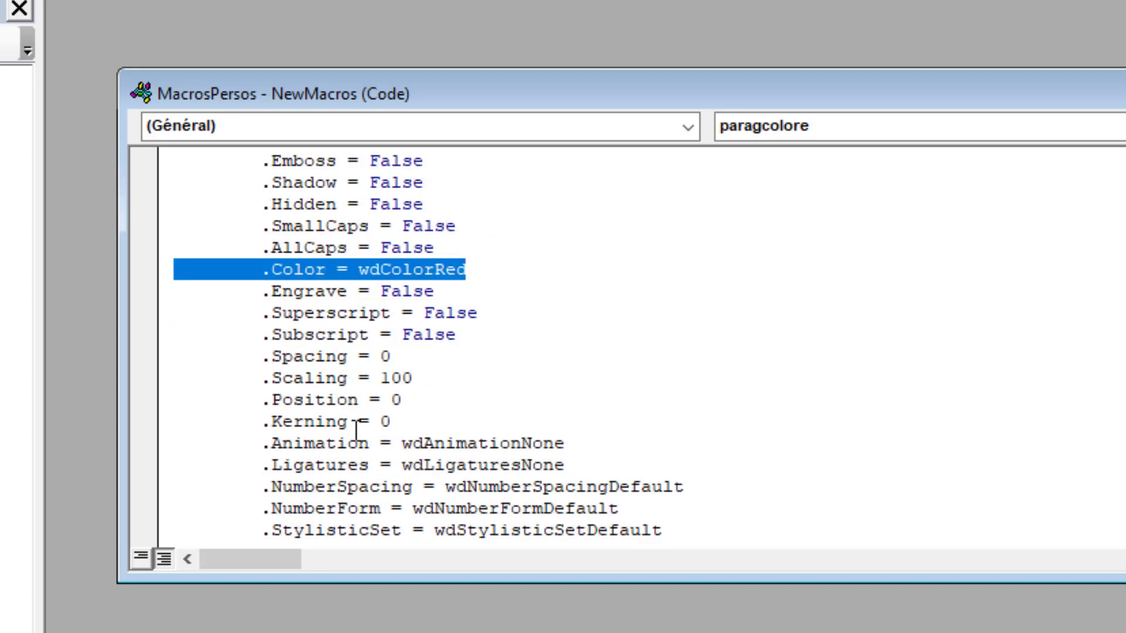
drag(465, 227, 163, 181)
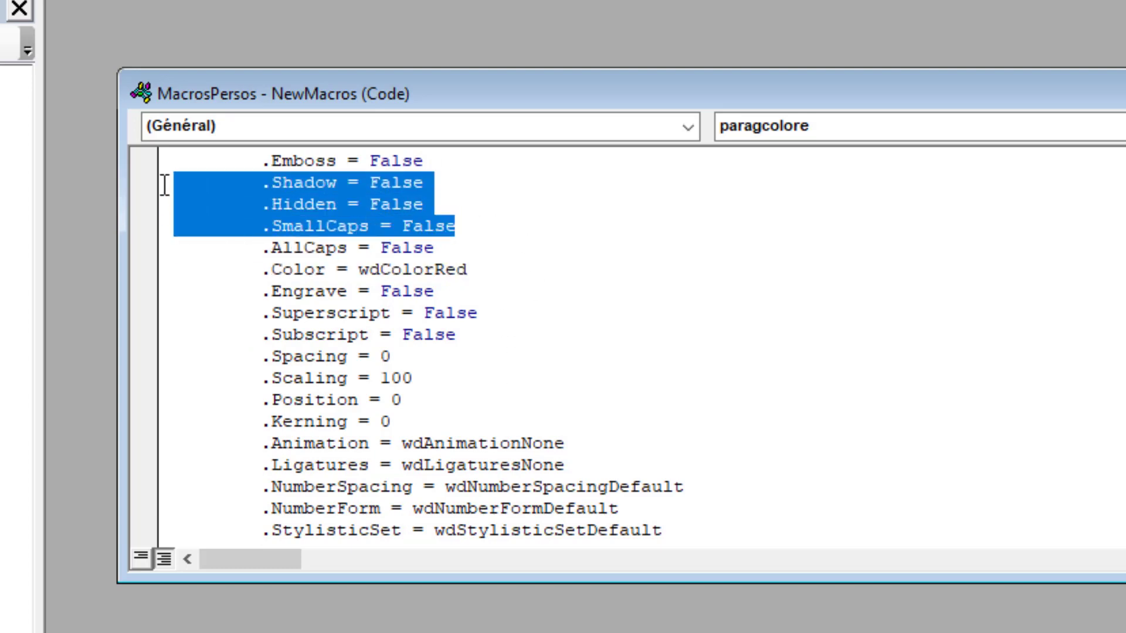
click(531, 444)
Step: Examine the EscapeKey and MoveRight lines at the end of paragcolore, and return to the Word document
scroll(454, 413, down, 1)
scroll(453, 417, down, 1)
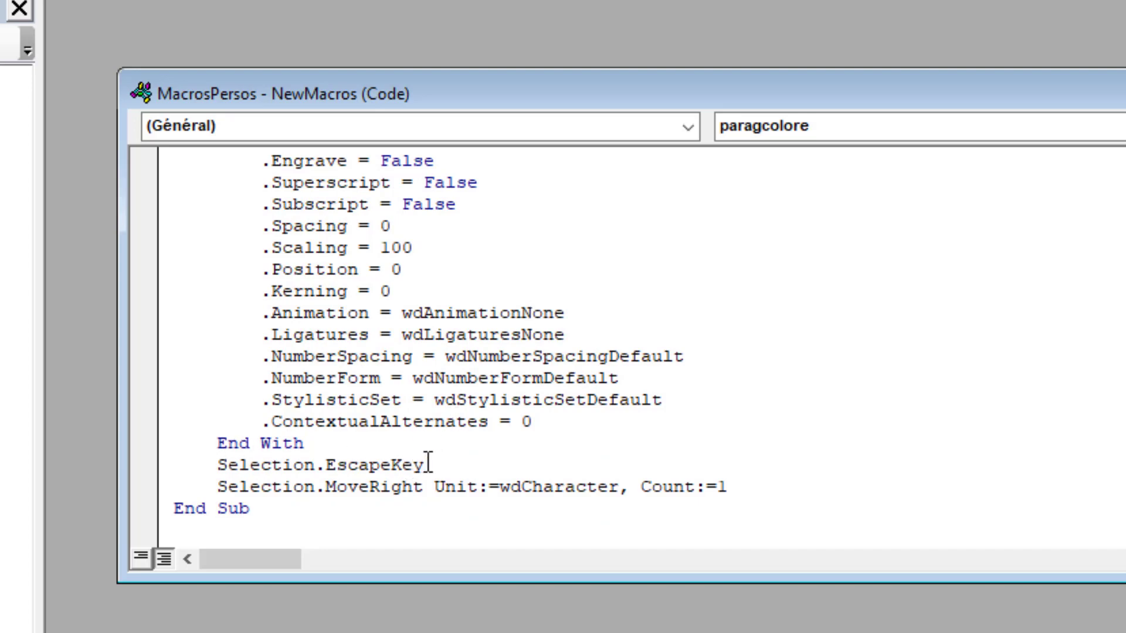
drag(425, 464, 329, 465)
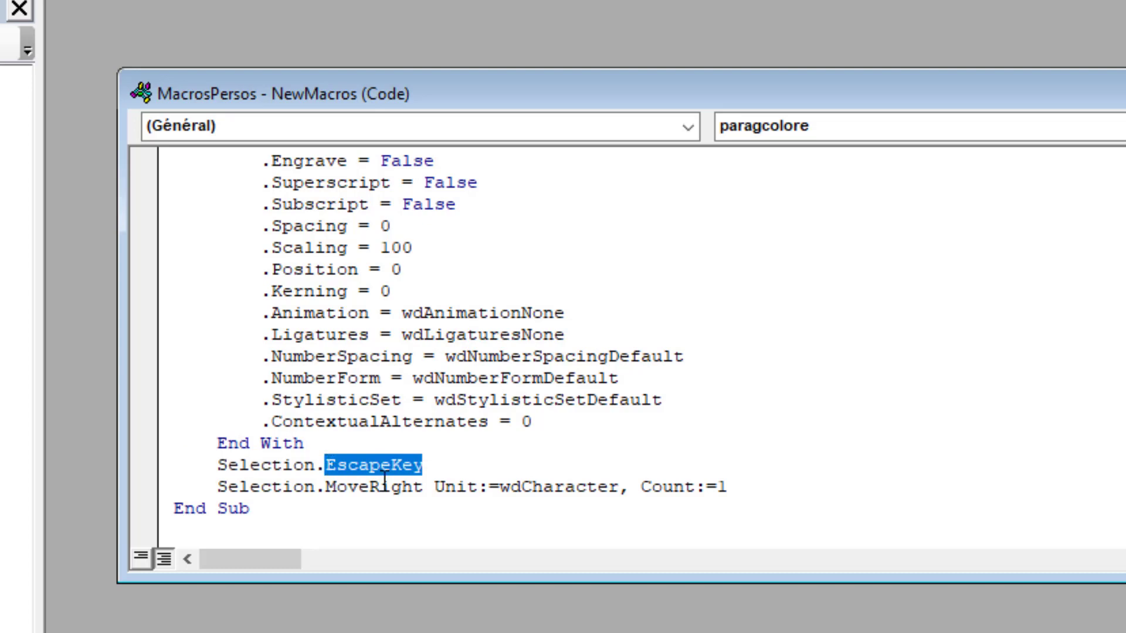
click(424, 488)
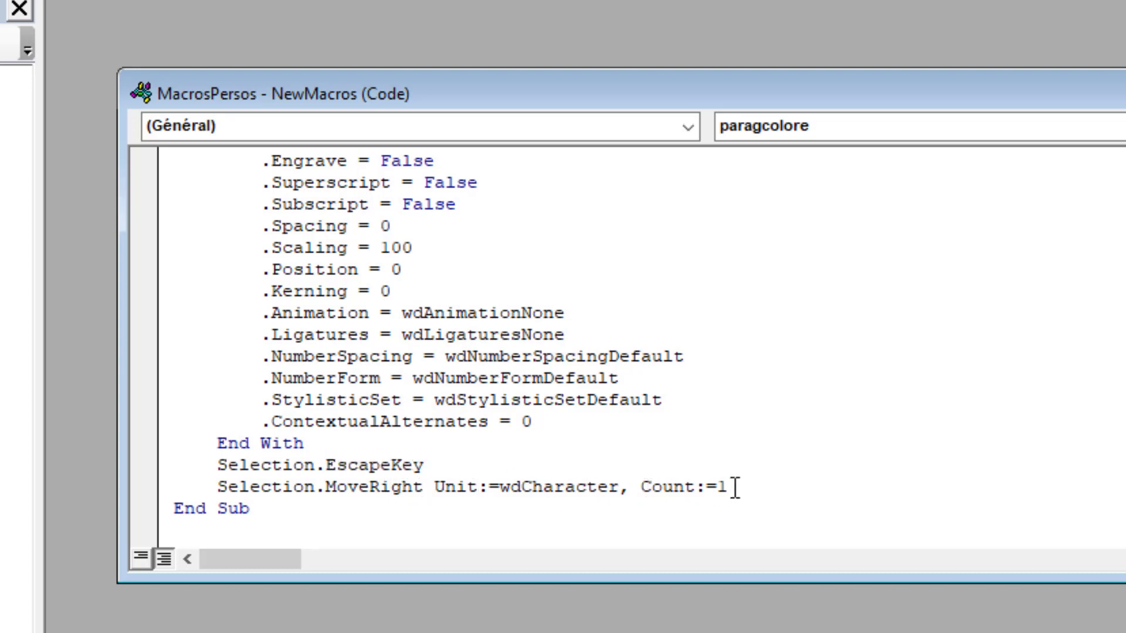
drag(731, 486, 219, 488)
click(402, 487)
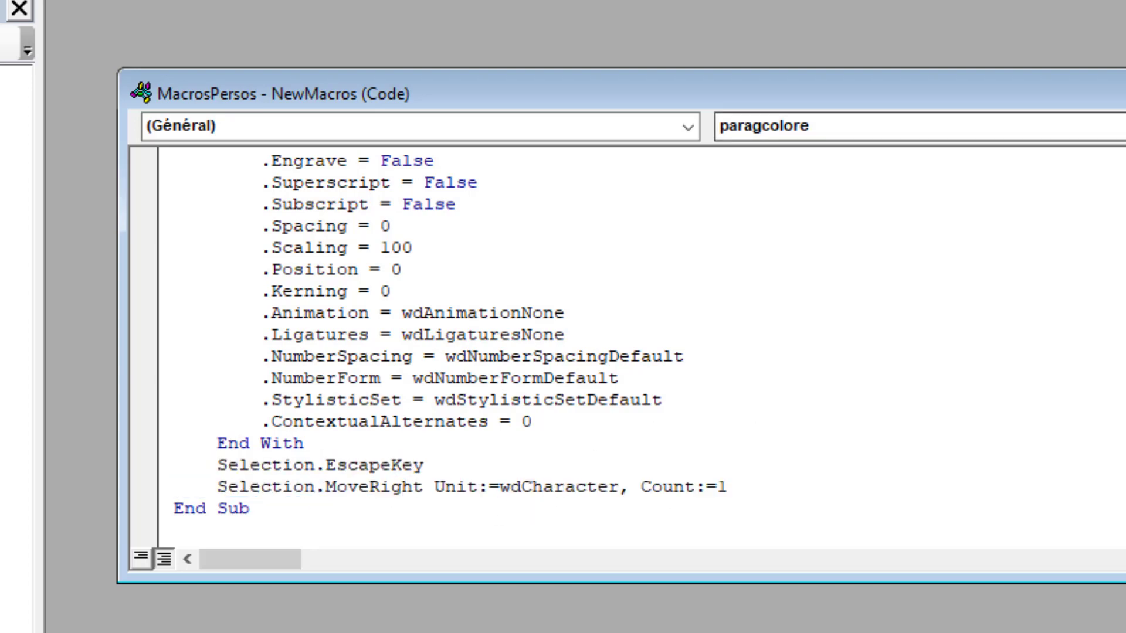
click(996, 142)
click(1103, 38)
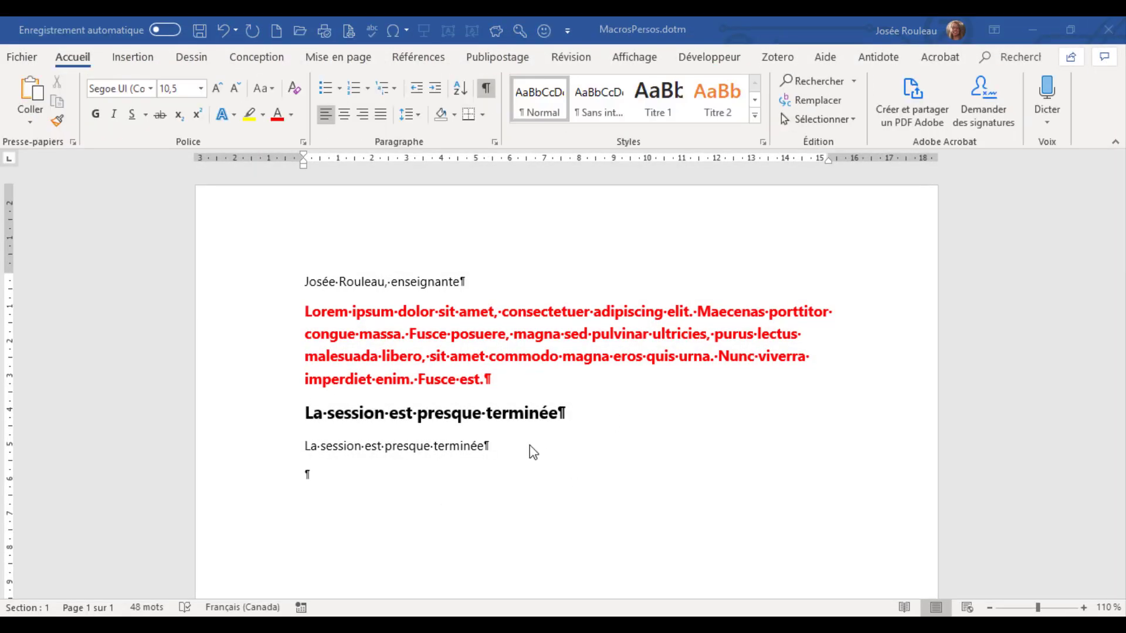
Step: Run the paragcolore macro on the teacher's signature line at the start of the document
click(530, 445)
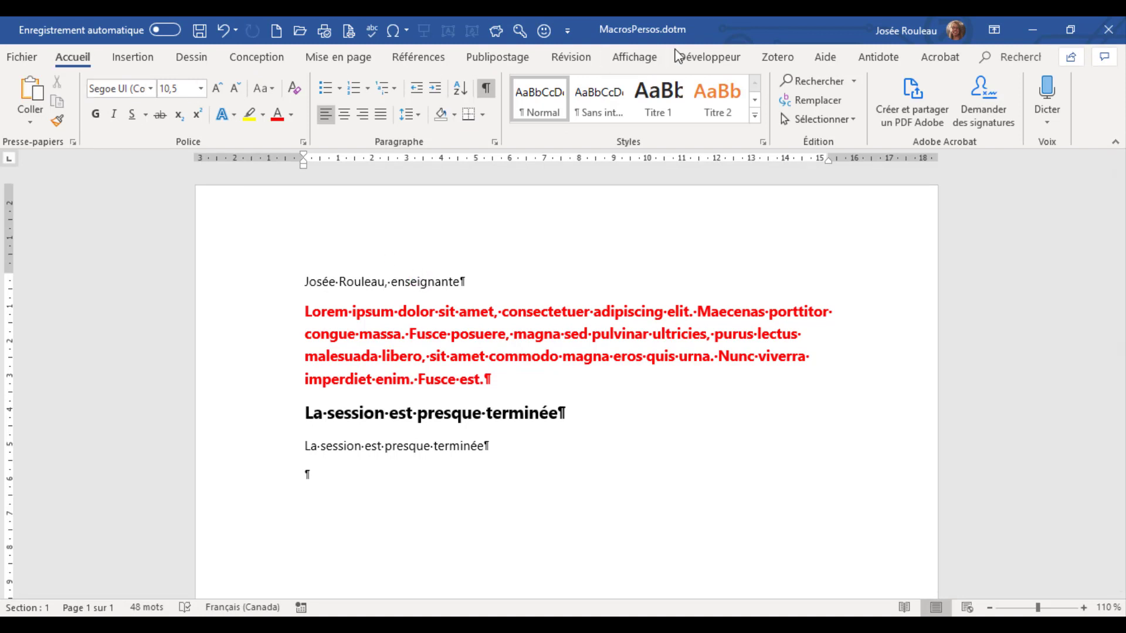
click(703, 56)
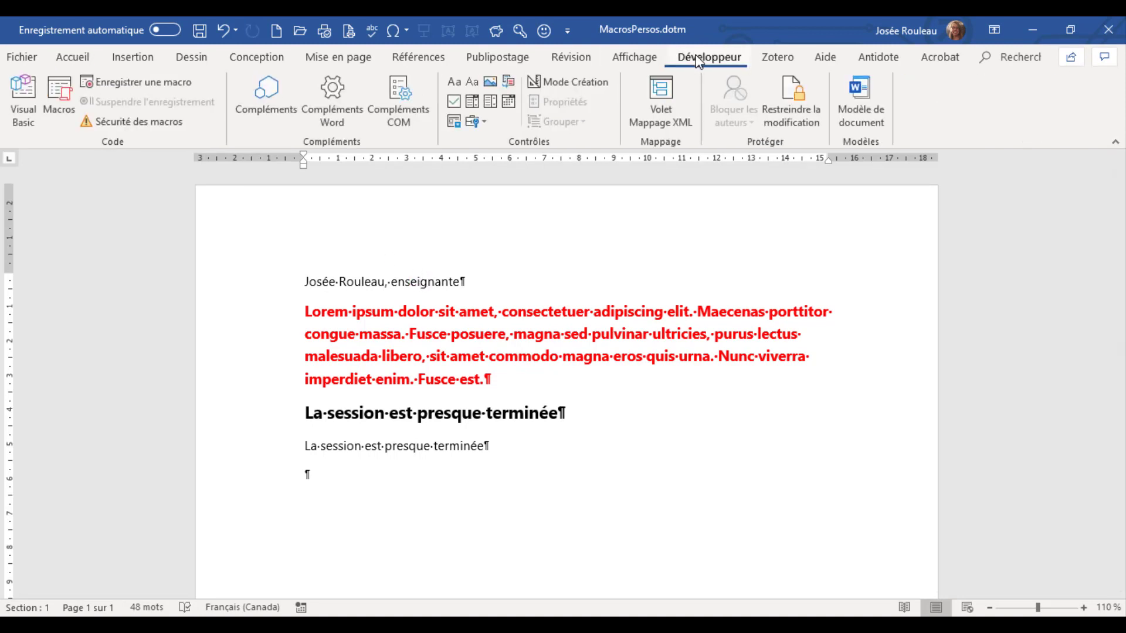
click(63, 105)
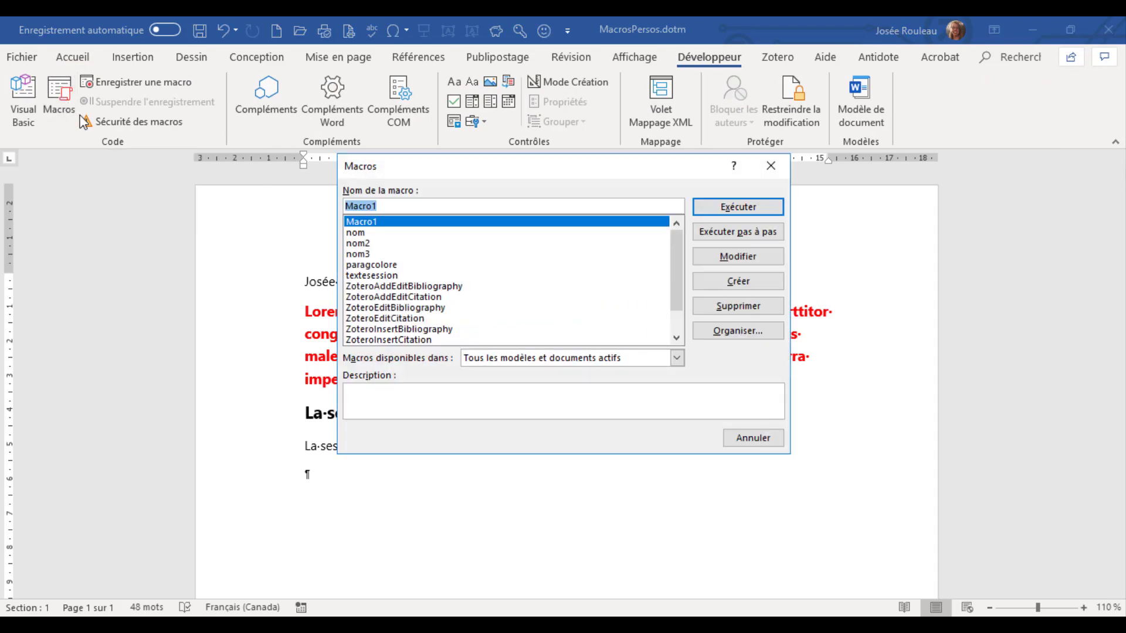
click(381, 265)
click(727, 208)
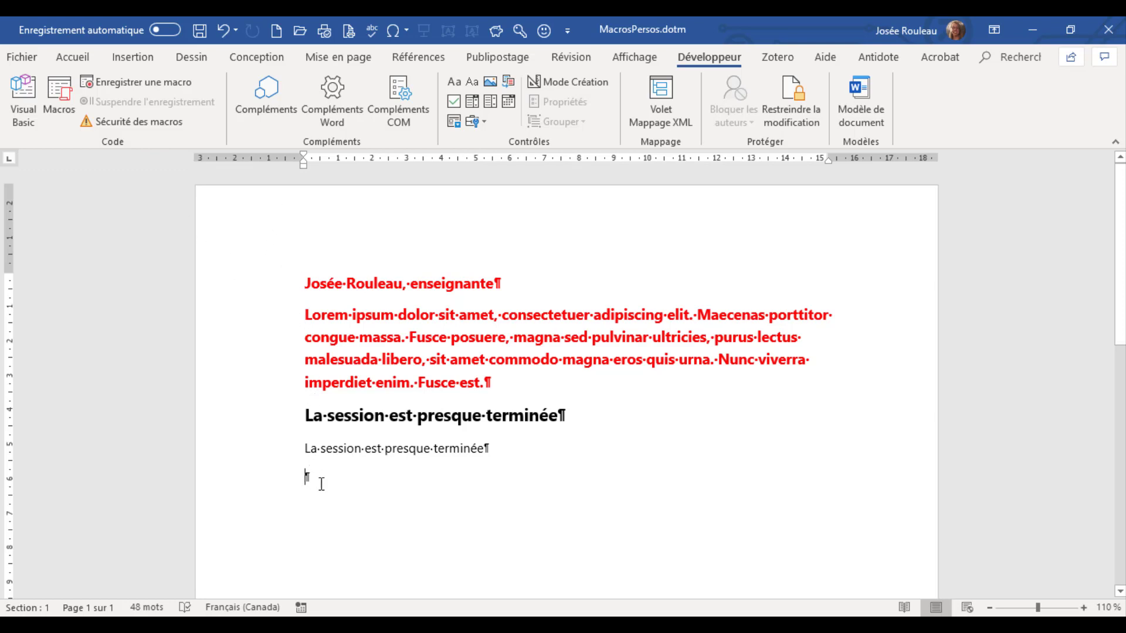
Step: Insert the predefined quick table with subheadings, Inscription dans les collèges locaux, in the empty last paragraph
click(72, 57)
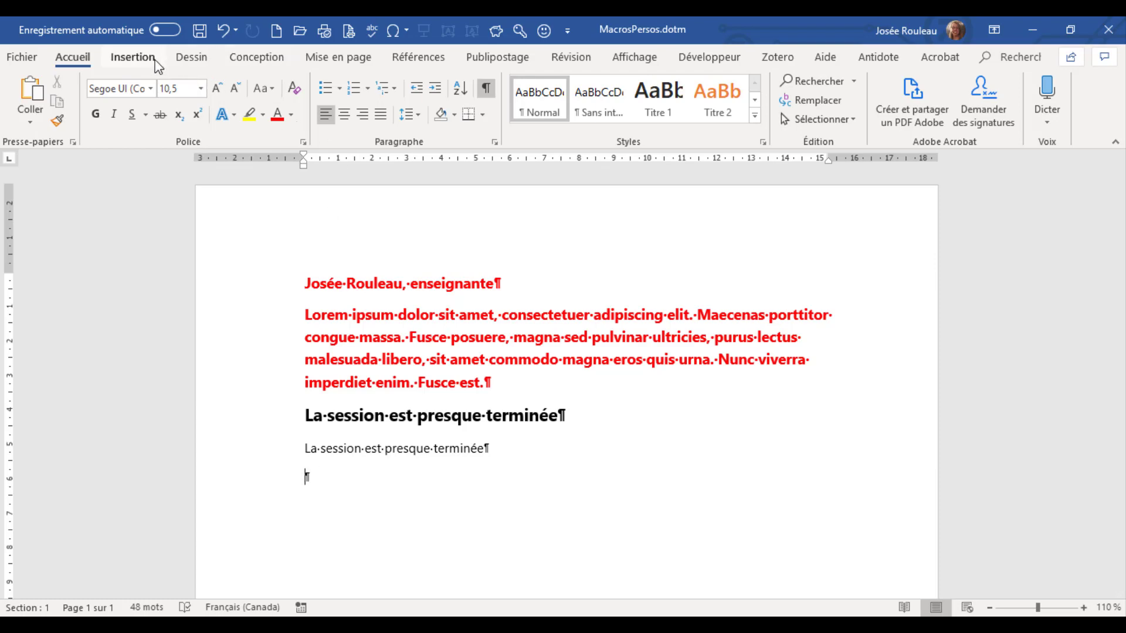
click(134, 59)
click(79, 124)
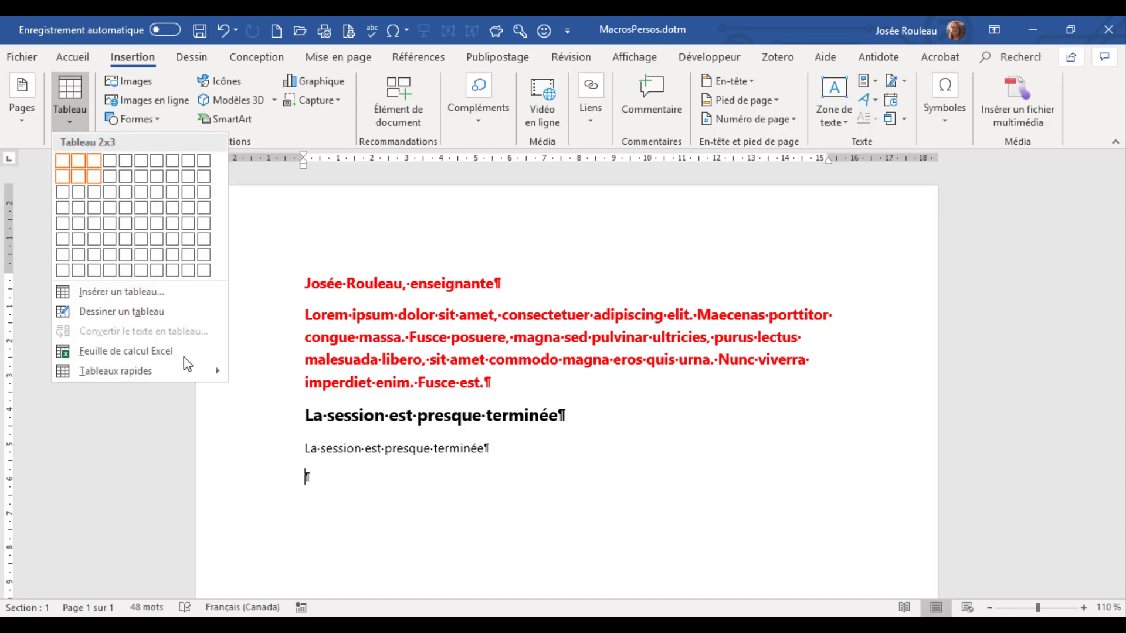
mouse_move(223, 372)
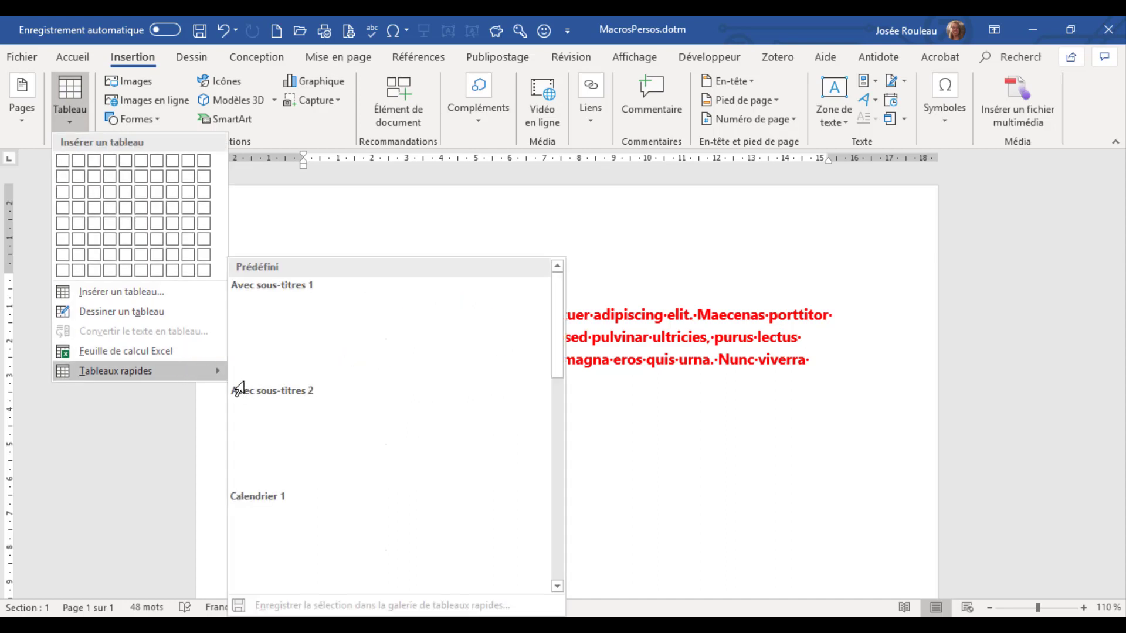
scroll(354, 474, down, 10)
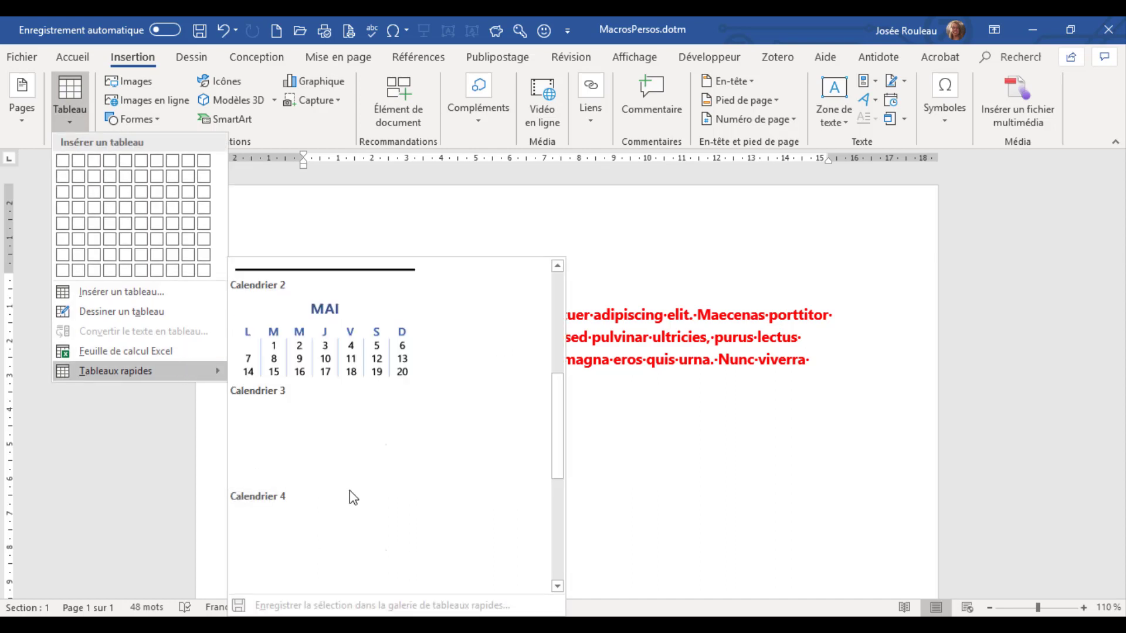
scroll(352, 413, up, 6)
click(346, 351)
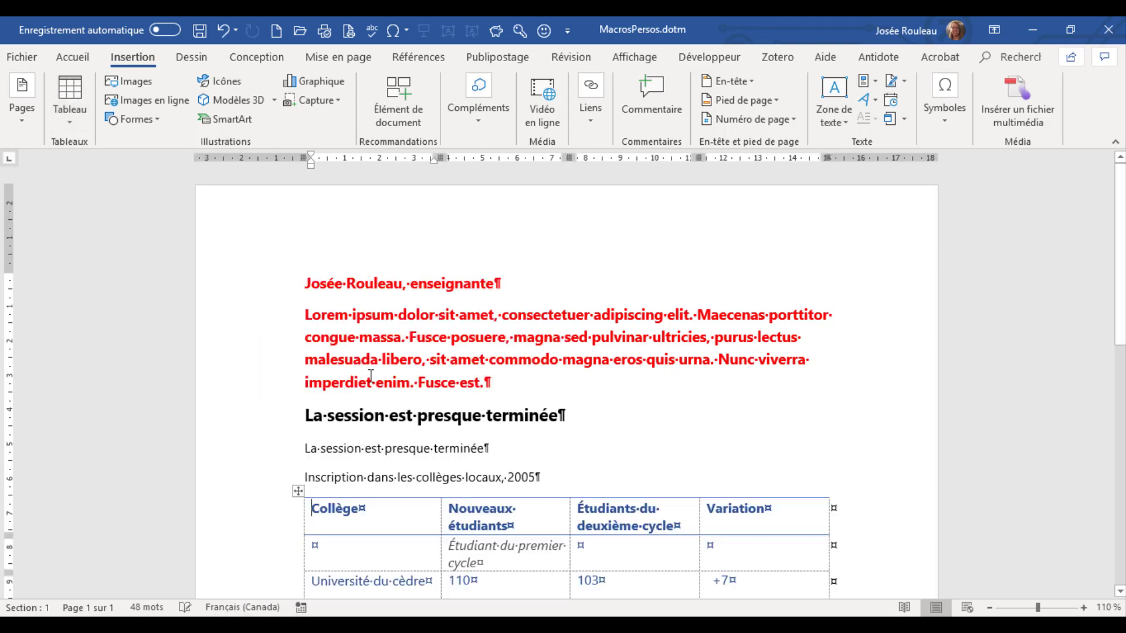
Step: Try selecting the Nouveaux étudiants column directly in the table, clear the selection, and check the available table selection commands
scroll(459, 486, down, 3)
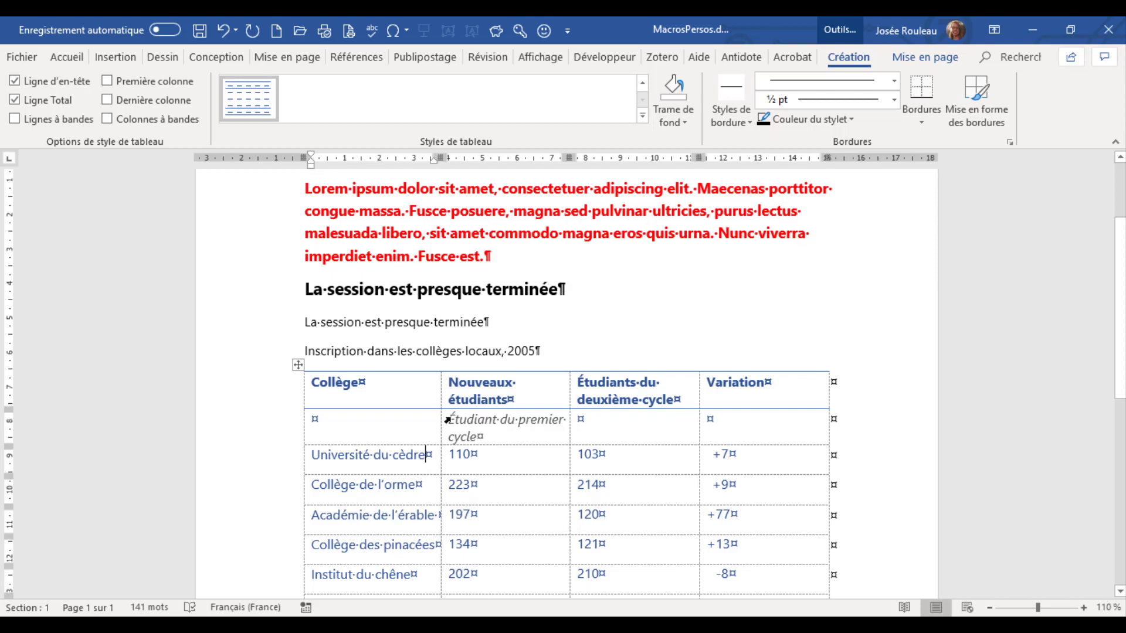
click(895, 61)
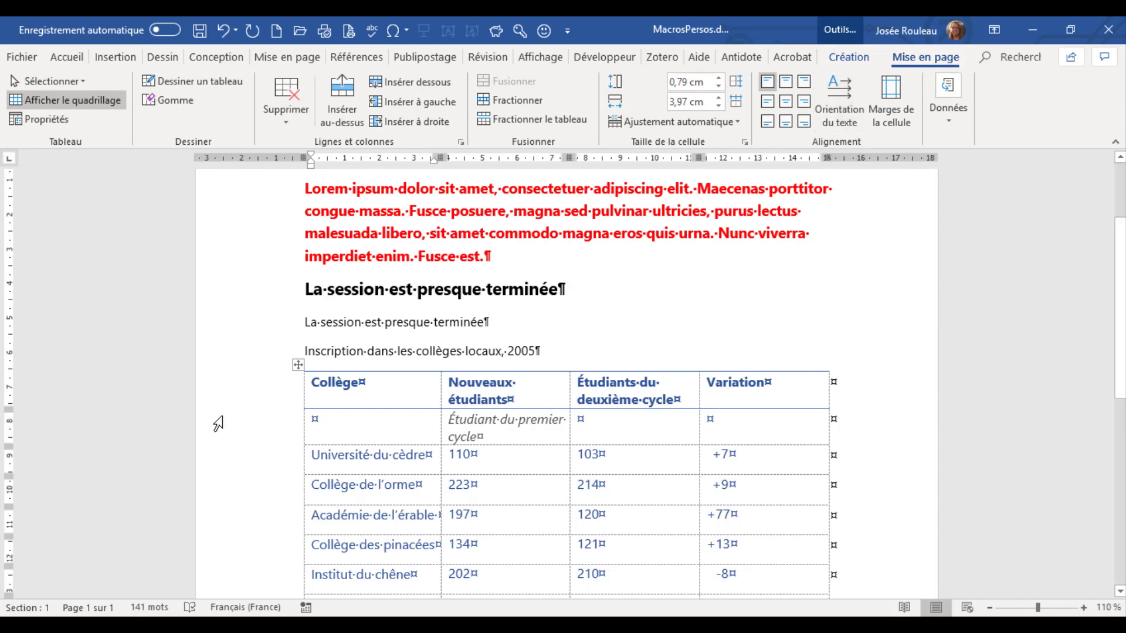
click(258, 467)
click(473, 369)
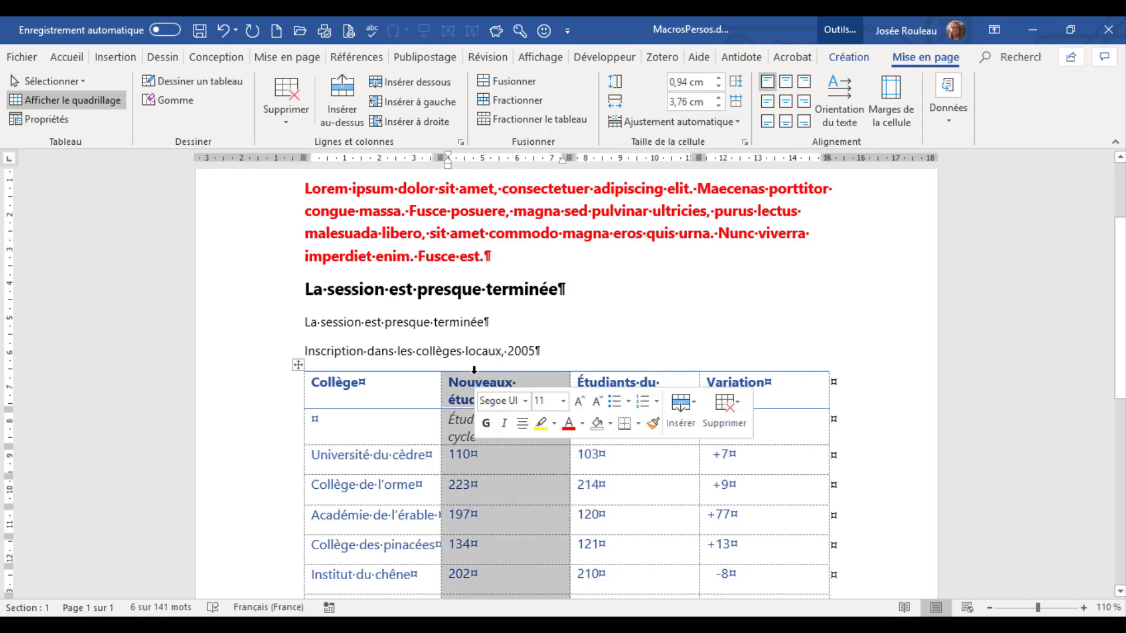
click(455, 421)
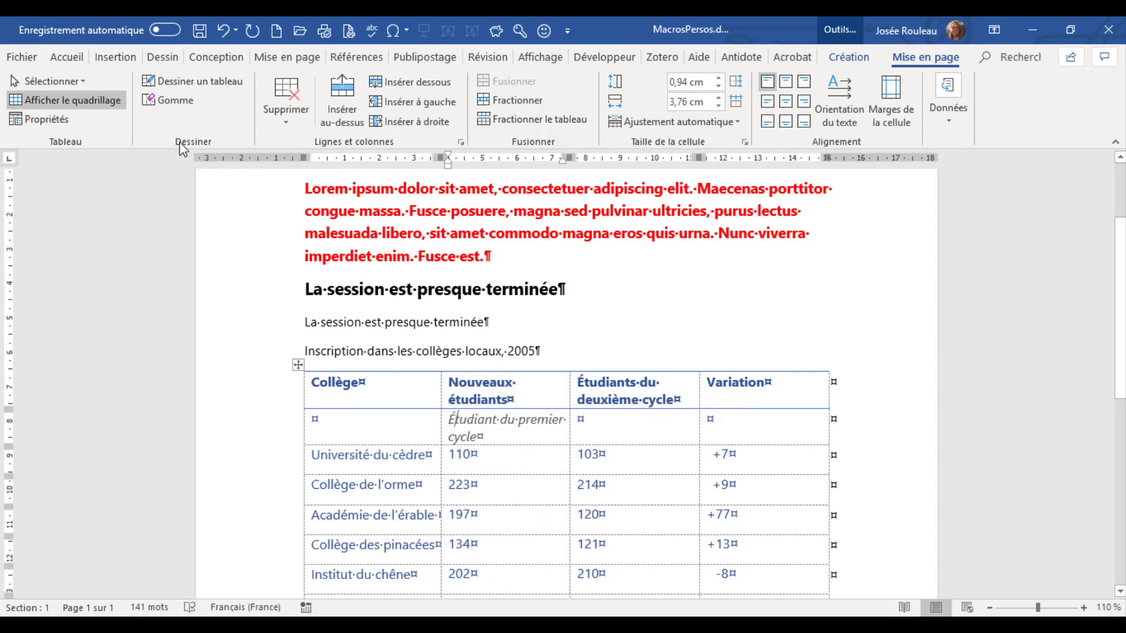
click(82, 82)
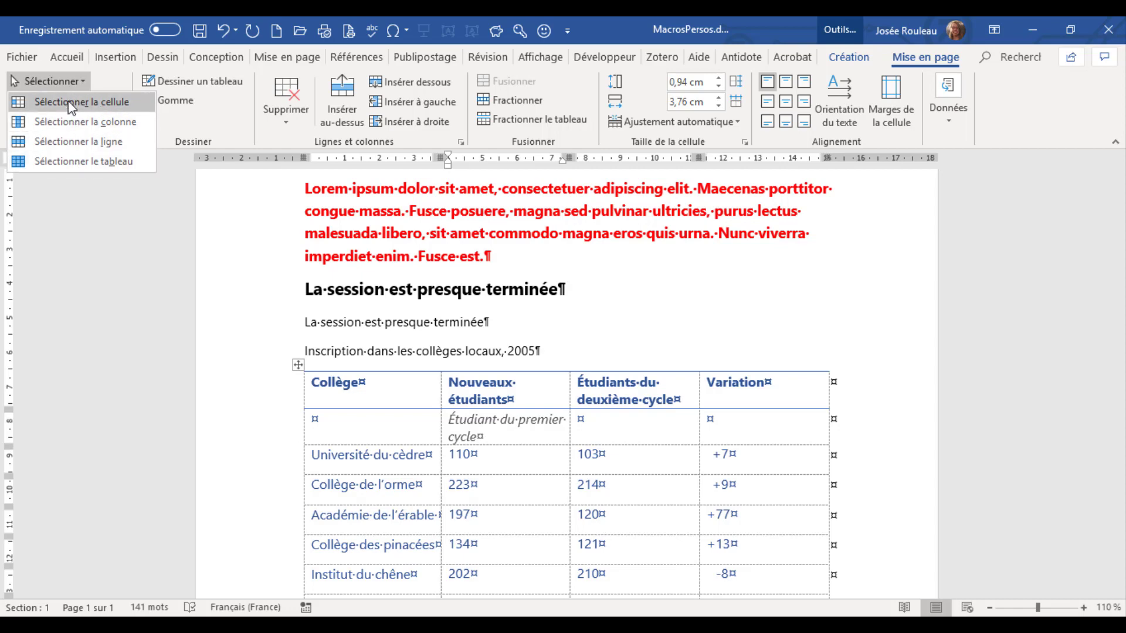
click(78, 86)
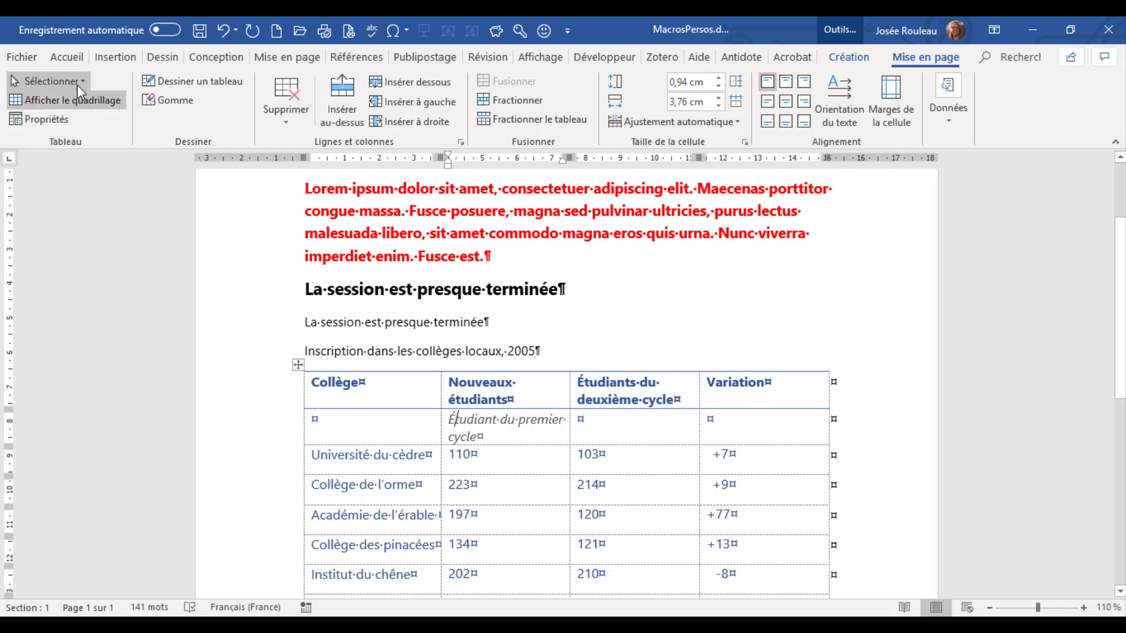
Step: Select the first Université du cèdre row with the table's row selection command, and clear the selection
click(313, 455)
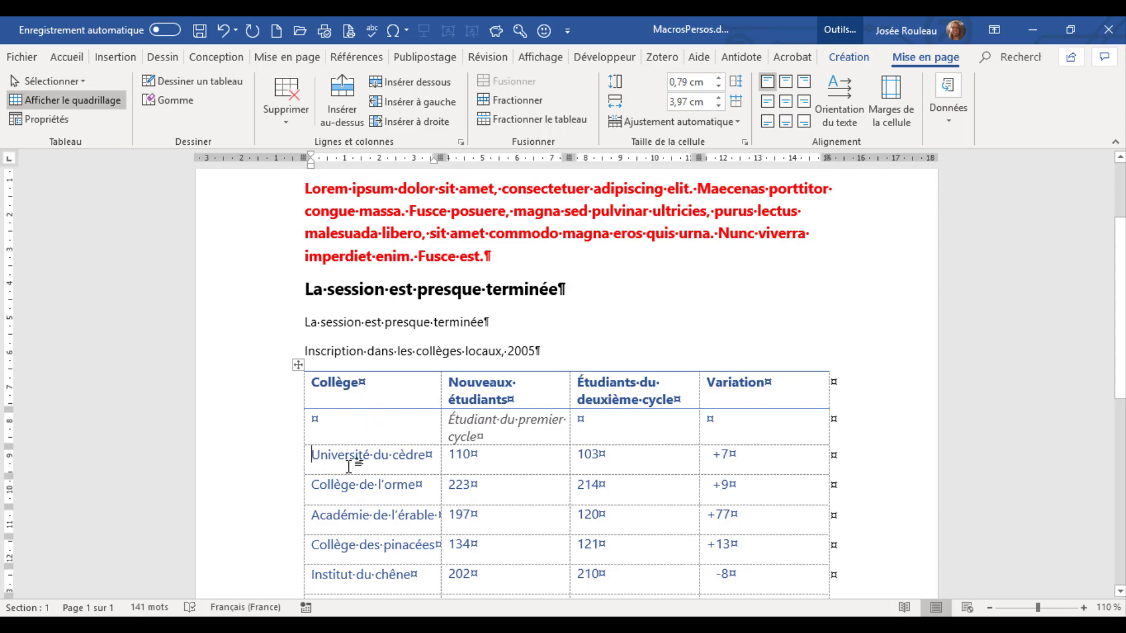
click(86, 80)
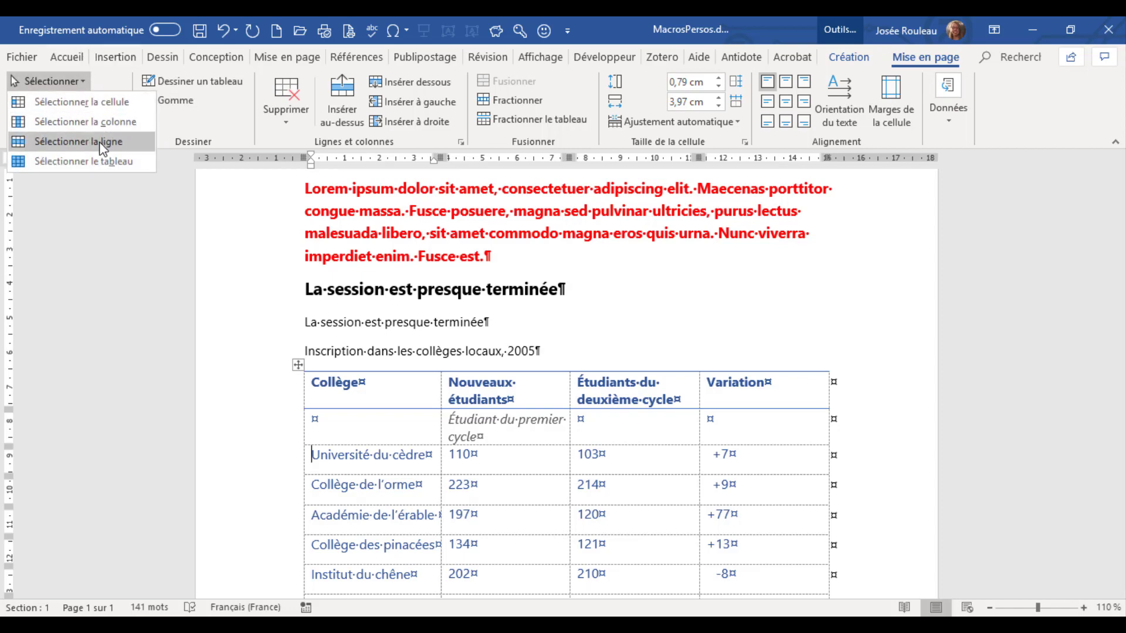
key(Escape)
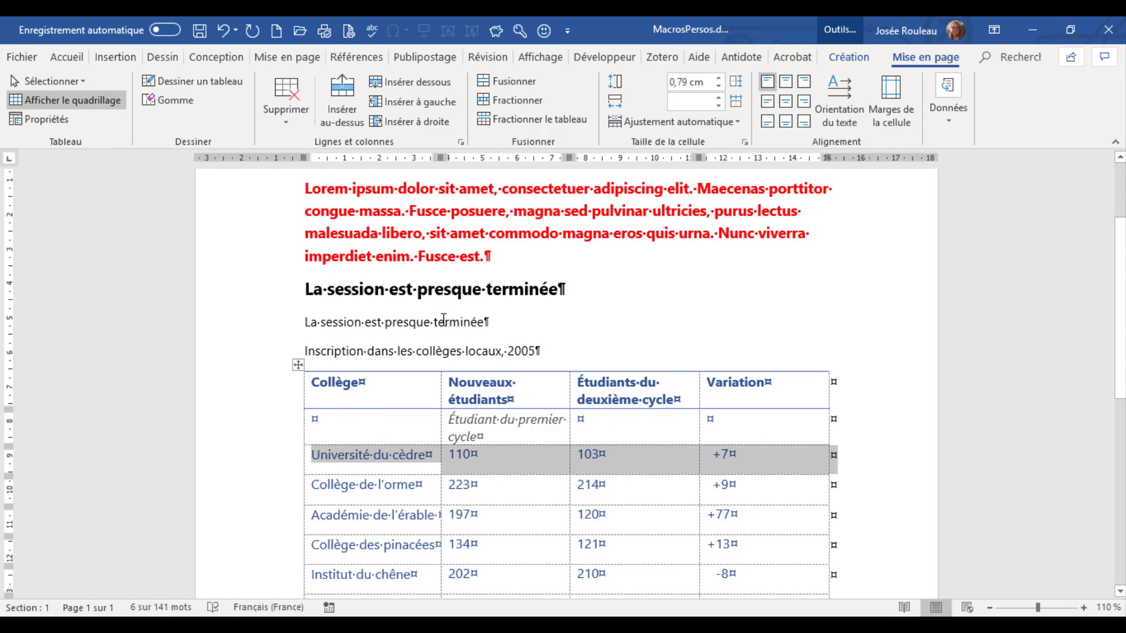
click(67, 56)
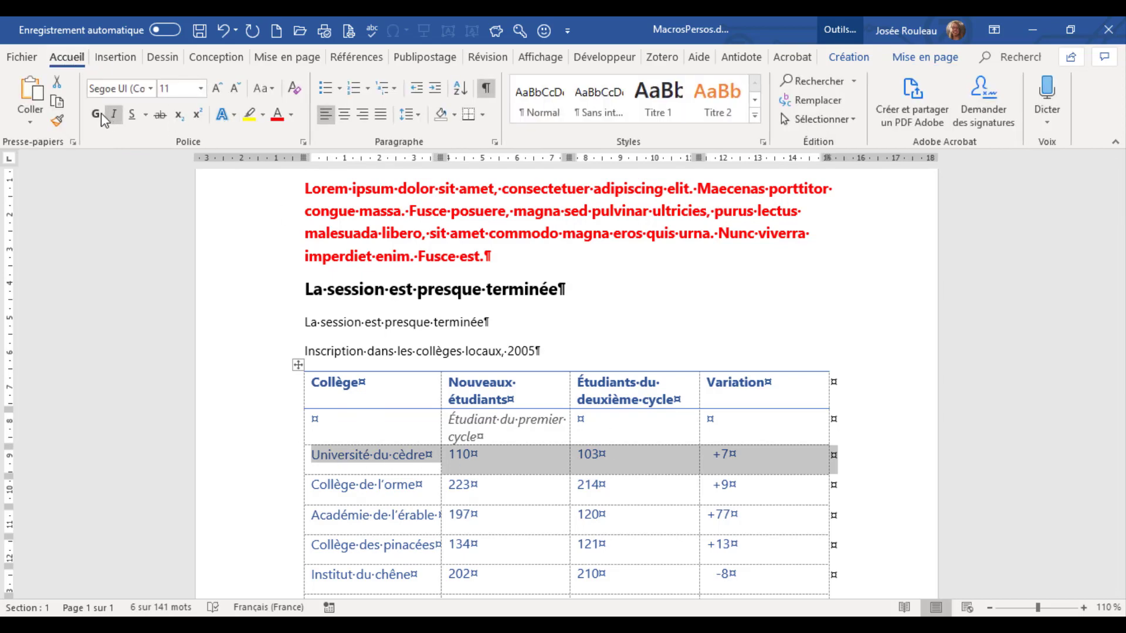
click(364, 455)
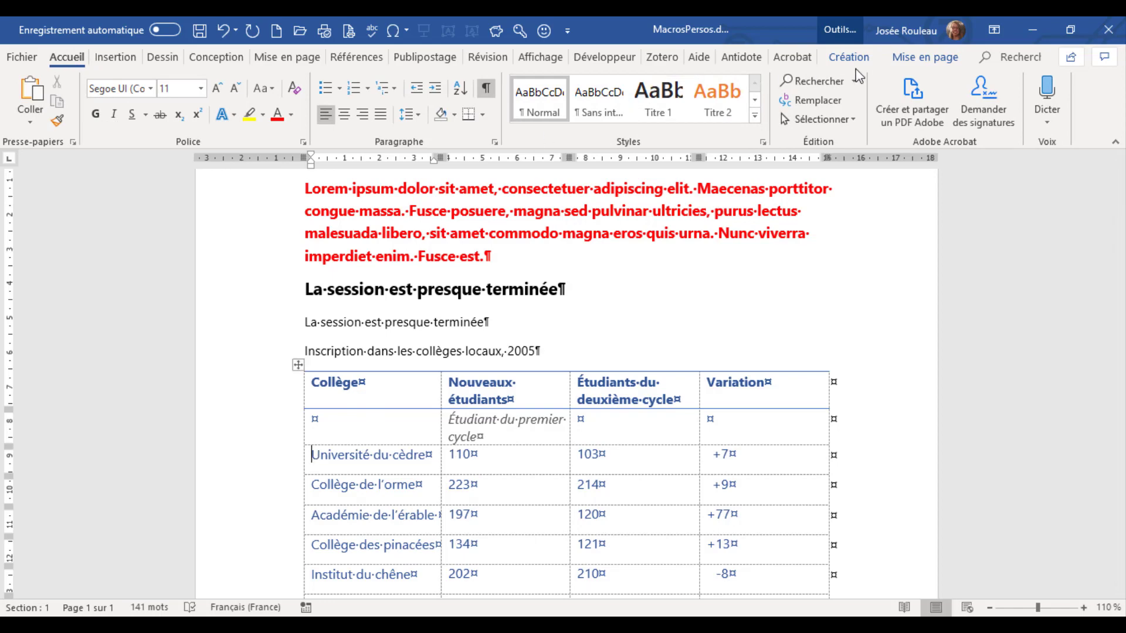
scroll(695, 321, down, 4)
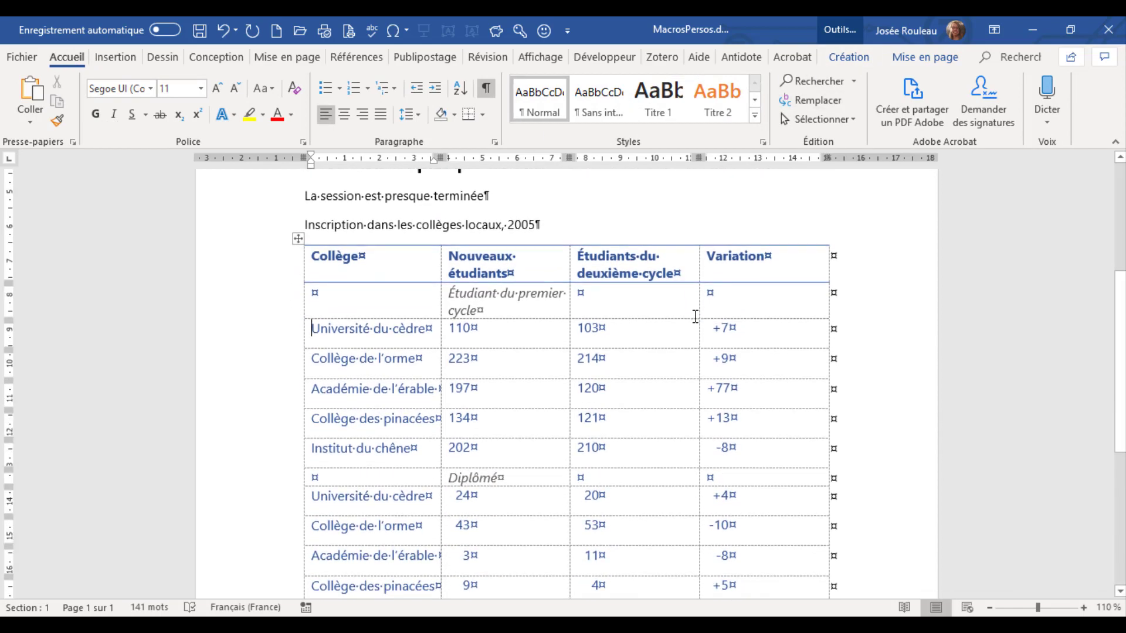
Step: Start recording a macro named tableau, stored in documents based on MacrosPersos.dotm
click(613, 57)
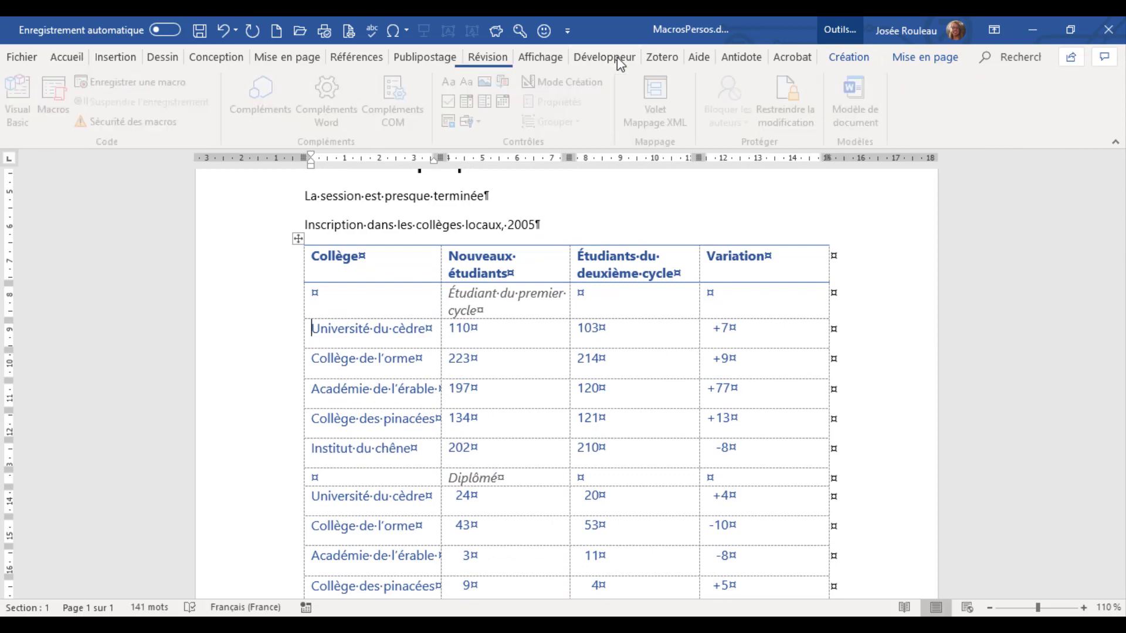
click(166, 85)
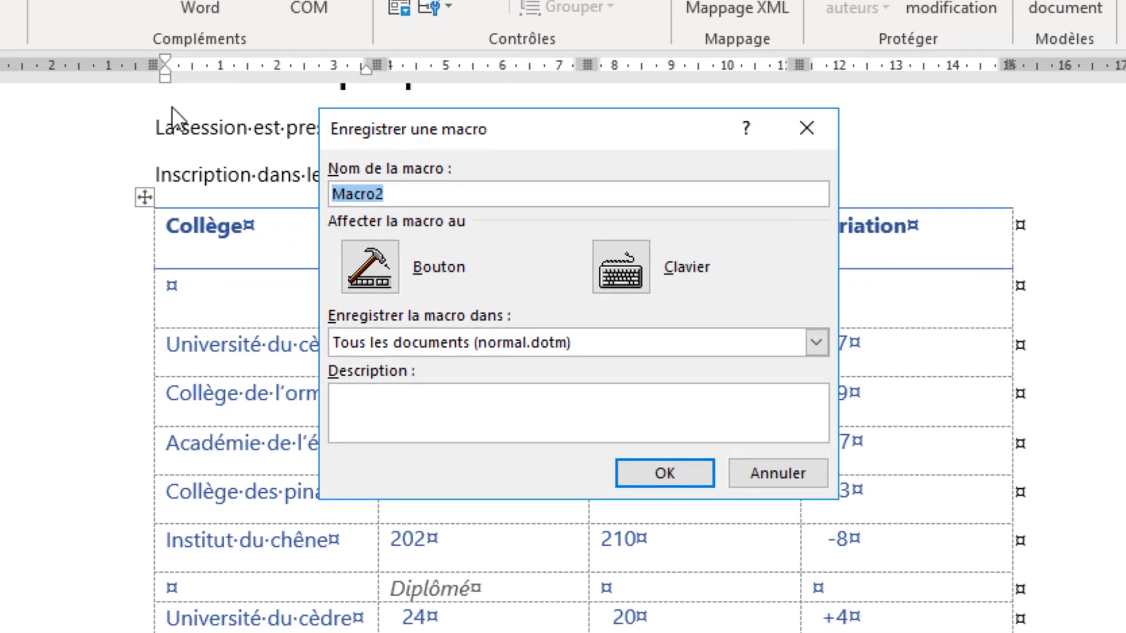
text(tableau)
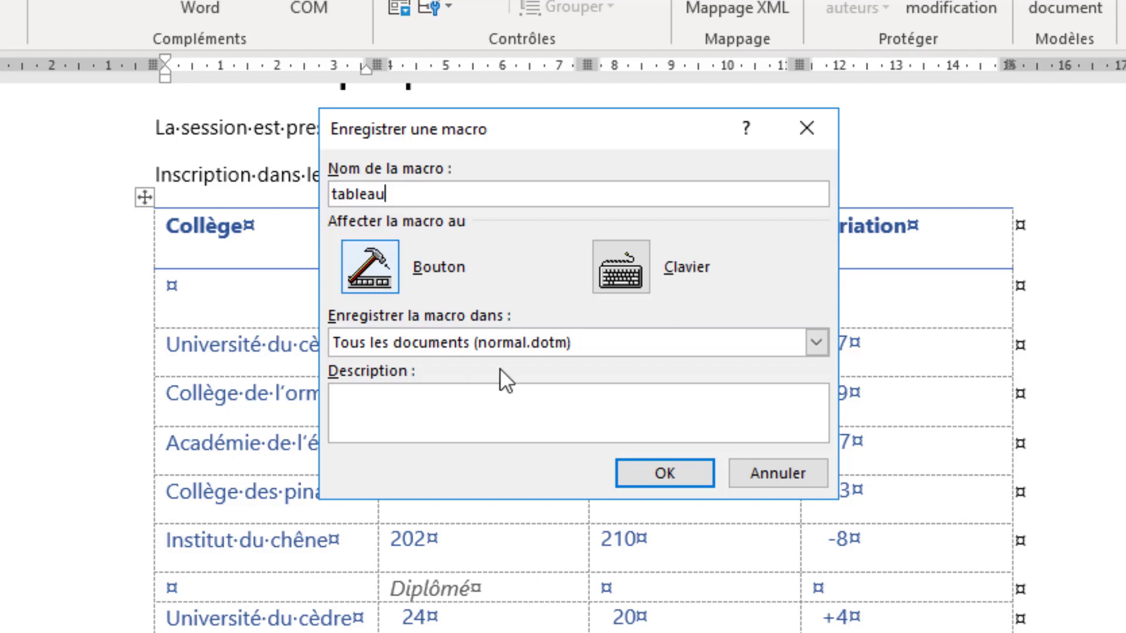
click(544, 346)
click(553, 386)
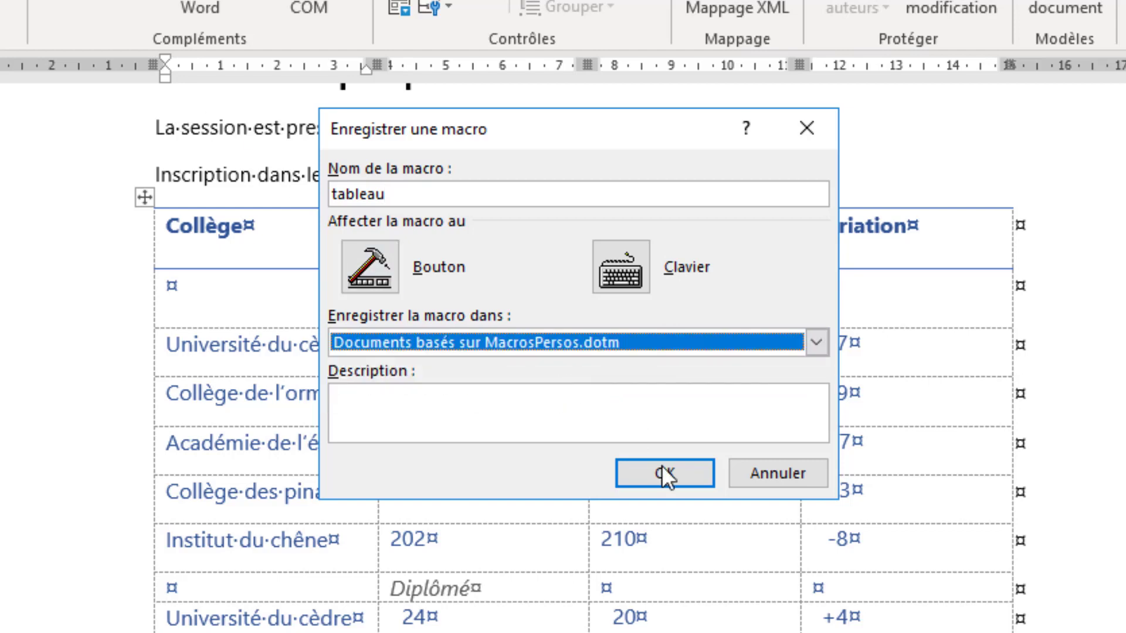
click(674, 468)
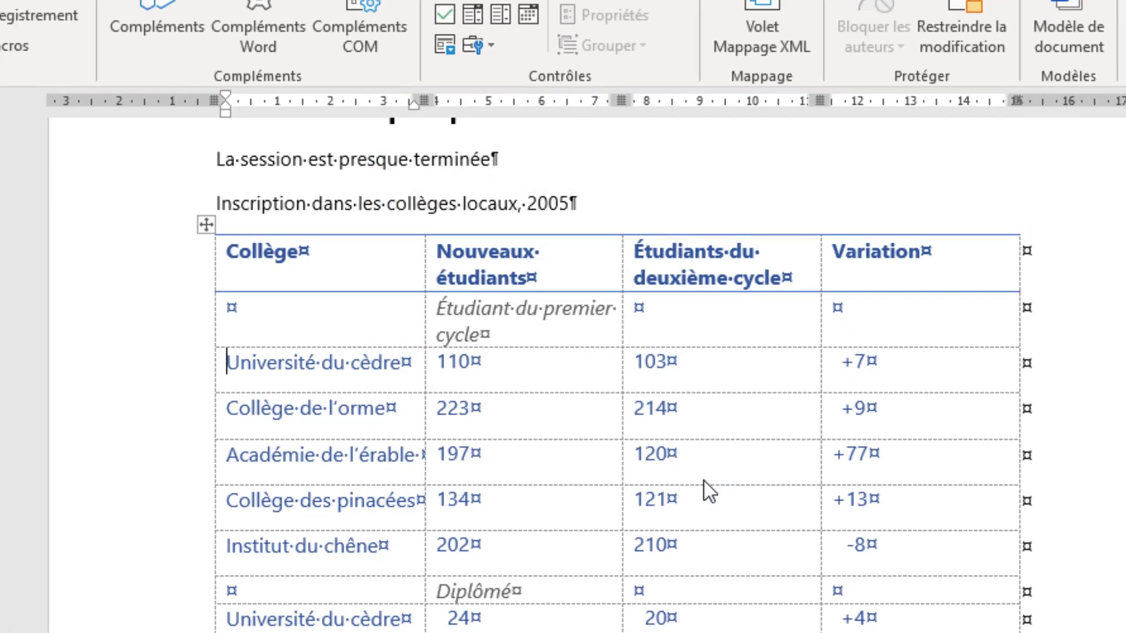
Step: Select the first Collège des pinacées row with the table's row selection command and format it bold at 14 pt
key(Down)
key(Down)
key(Down)
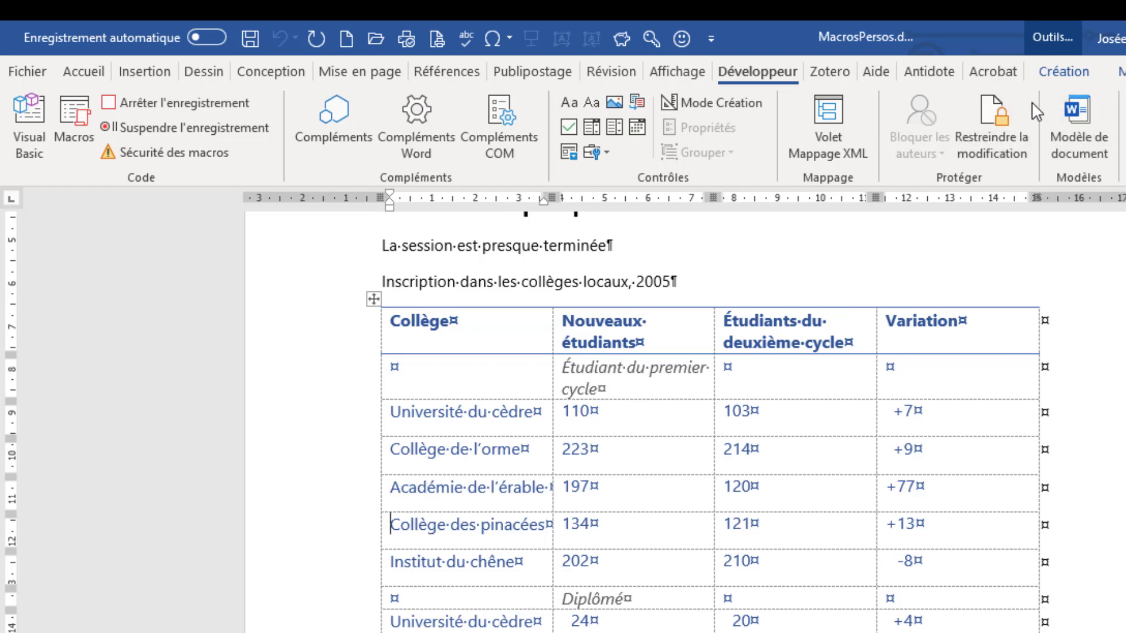
click(1122, 71)
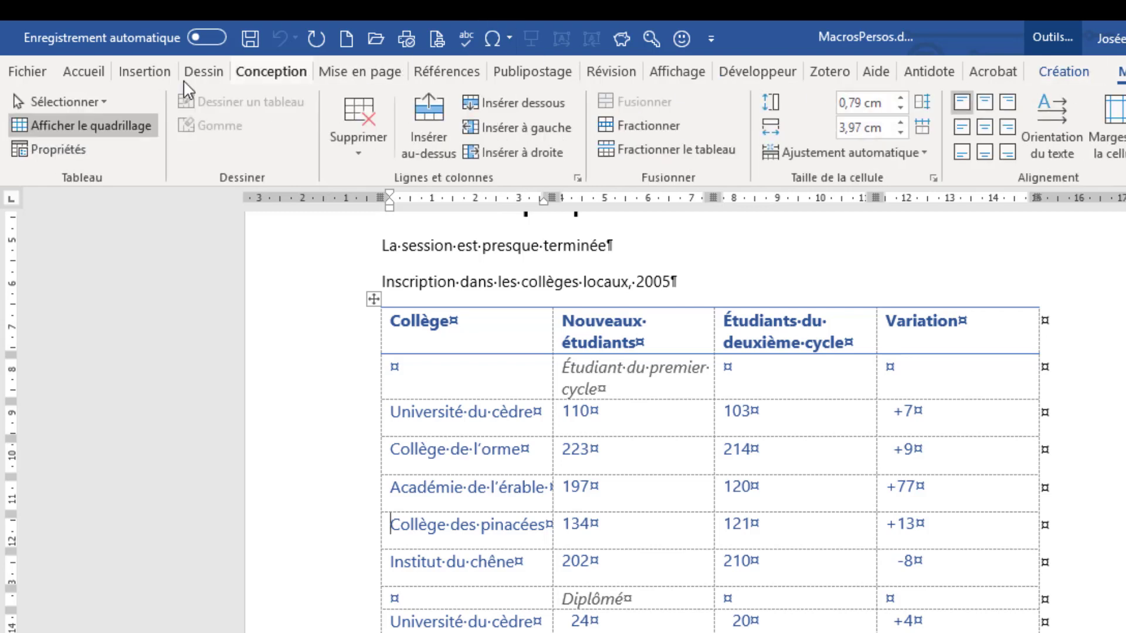
click(101, 105)
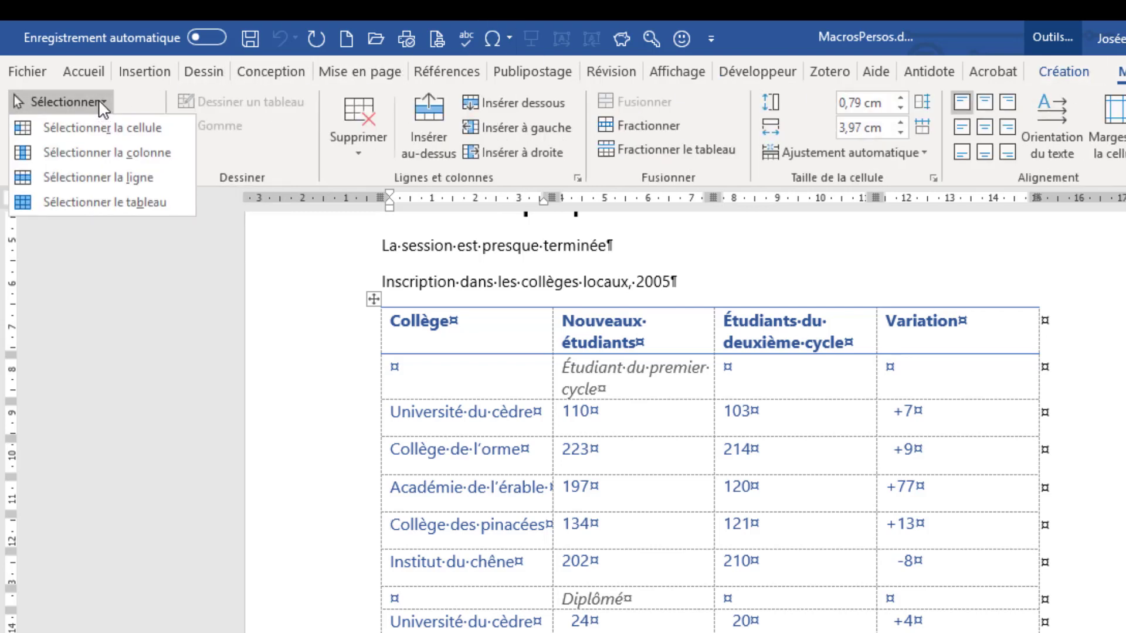
click(126, 177)
click(84, 71)
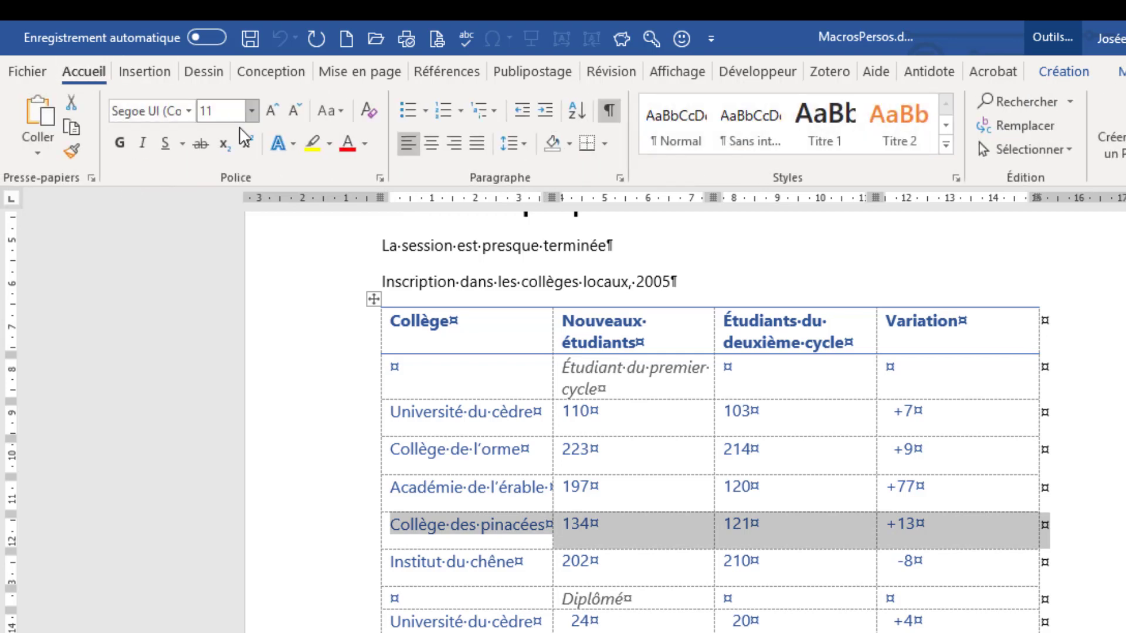
click(120, 142)
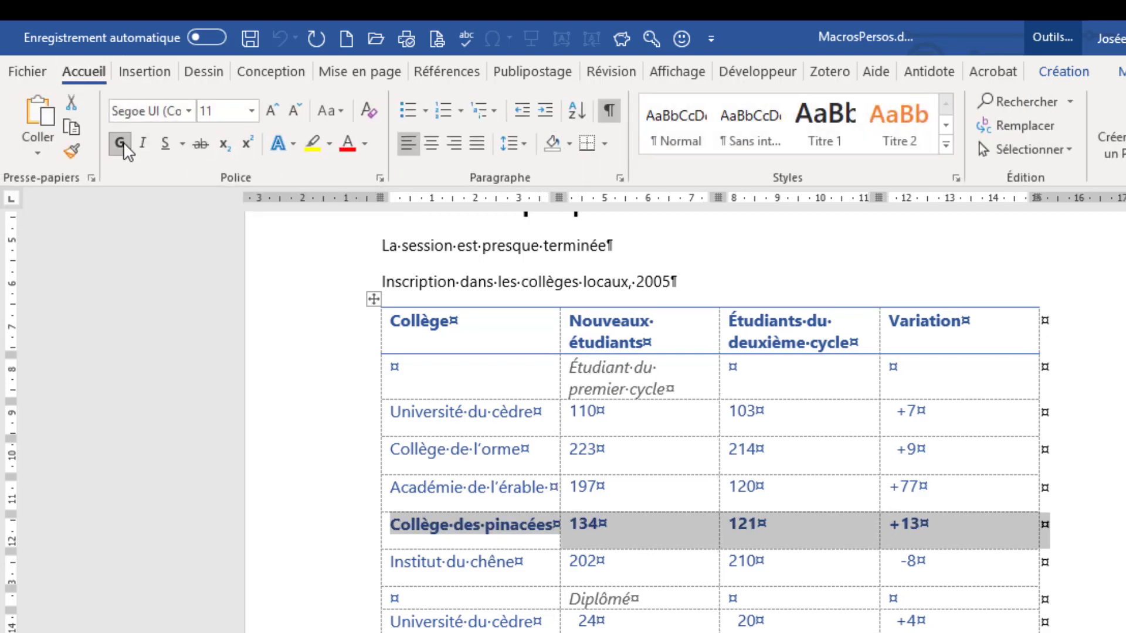
click(253, 115)
click(226, 230)
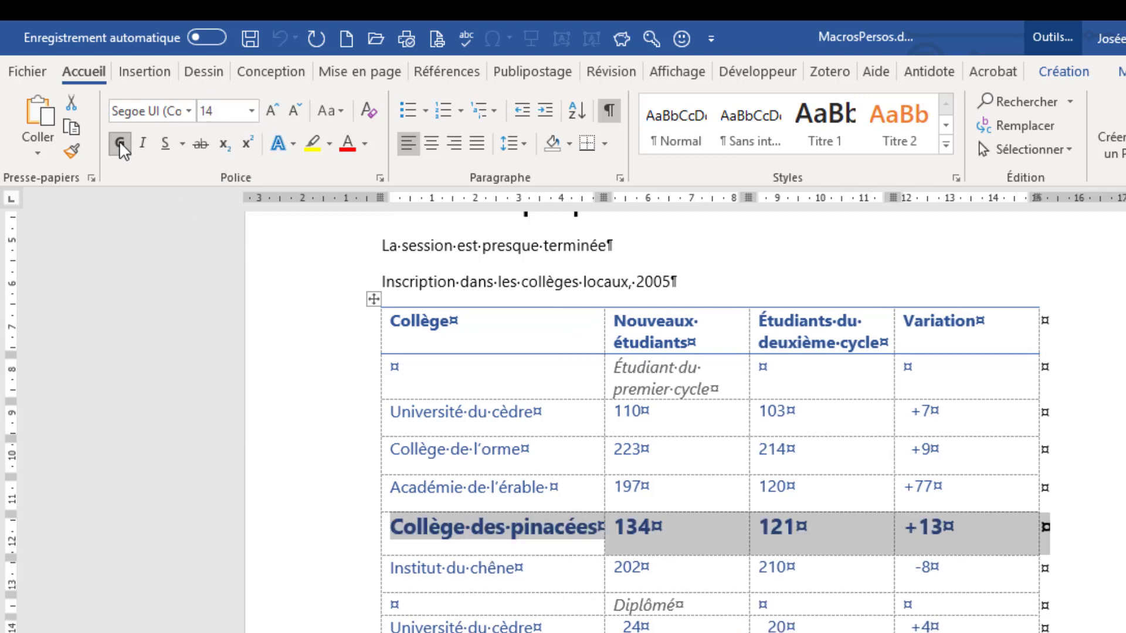
Step: Stop the macro recording and clear the row selection in the table
click(761, 73)
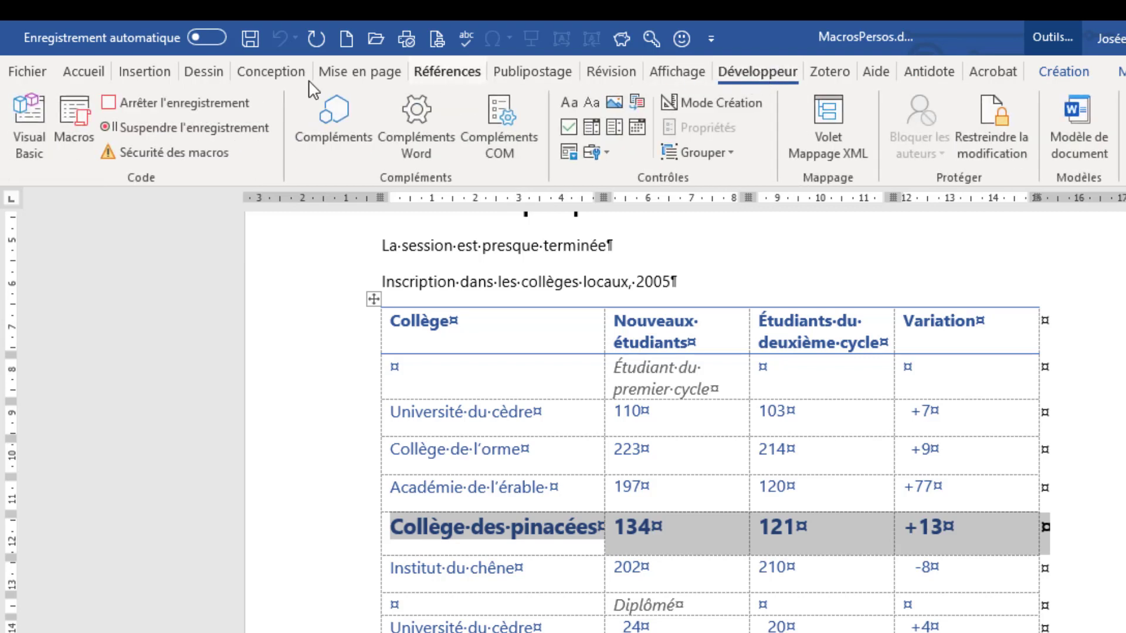
click(229, 101)
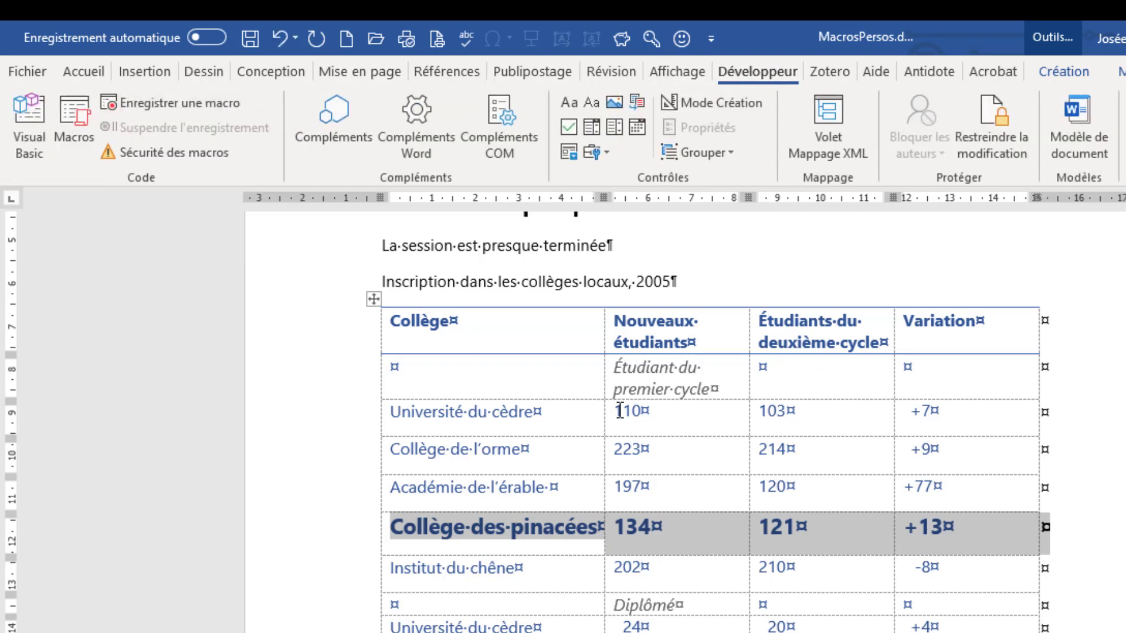
click(641, 414)
Step: Run the tableau macro on the Académie de l'érable row under Diplômé, and clear the selection
scroll(566, 445, down, 3)
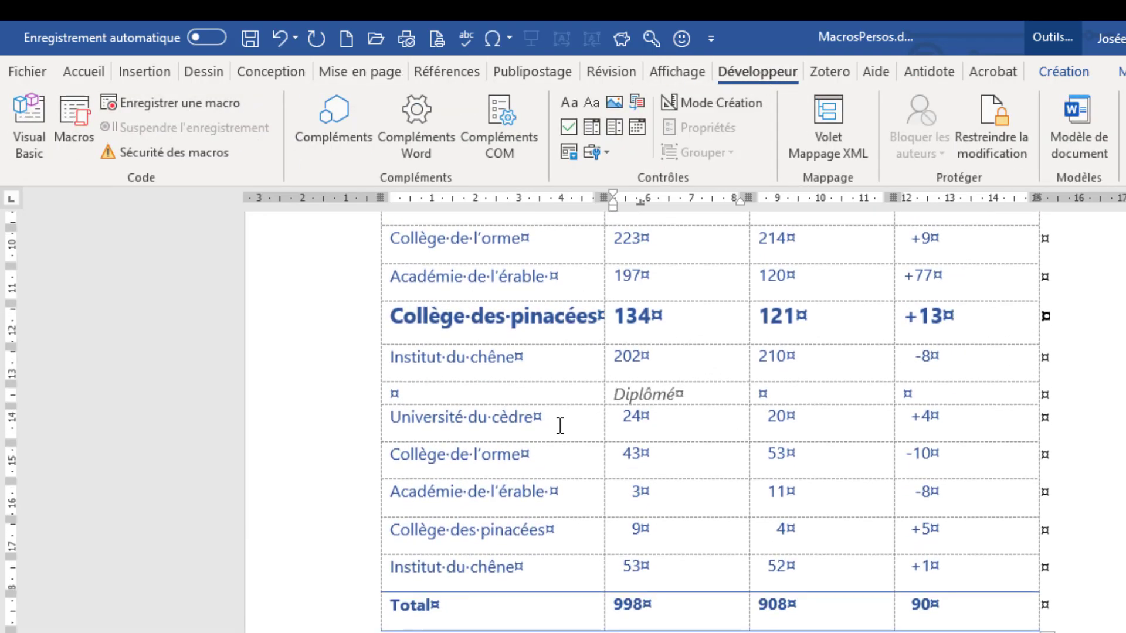
click(392, 488)
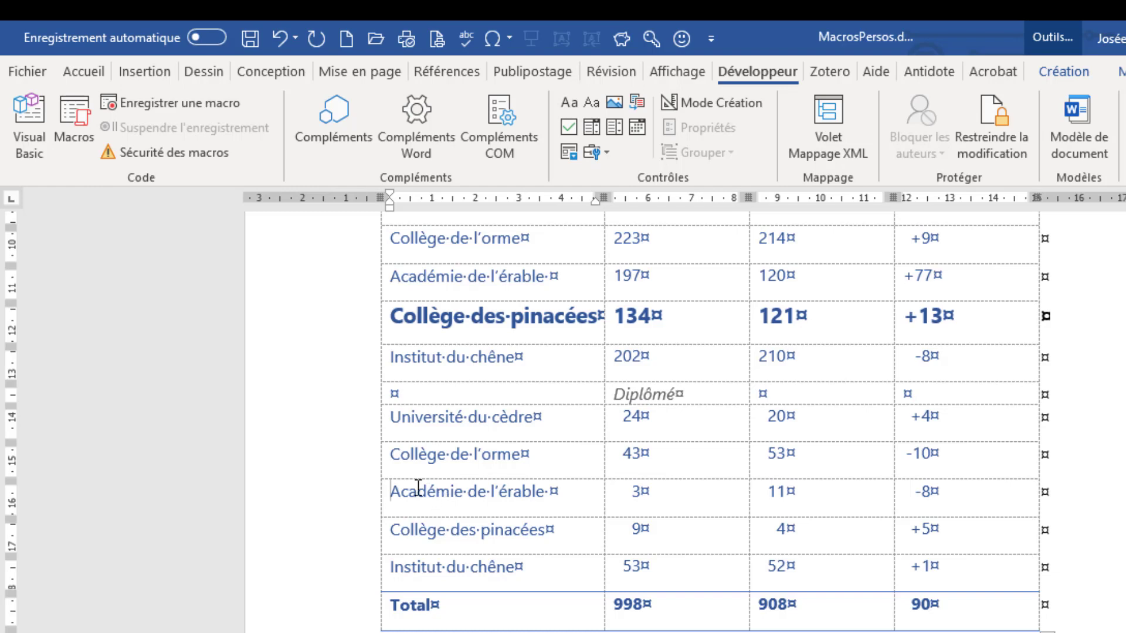
click(75, 131)
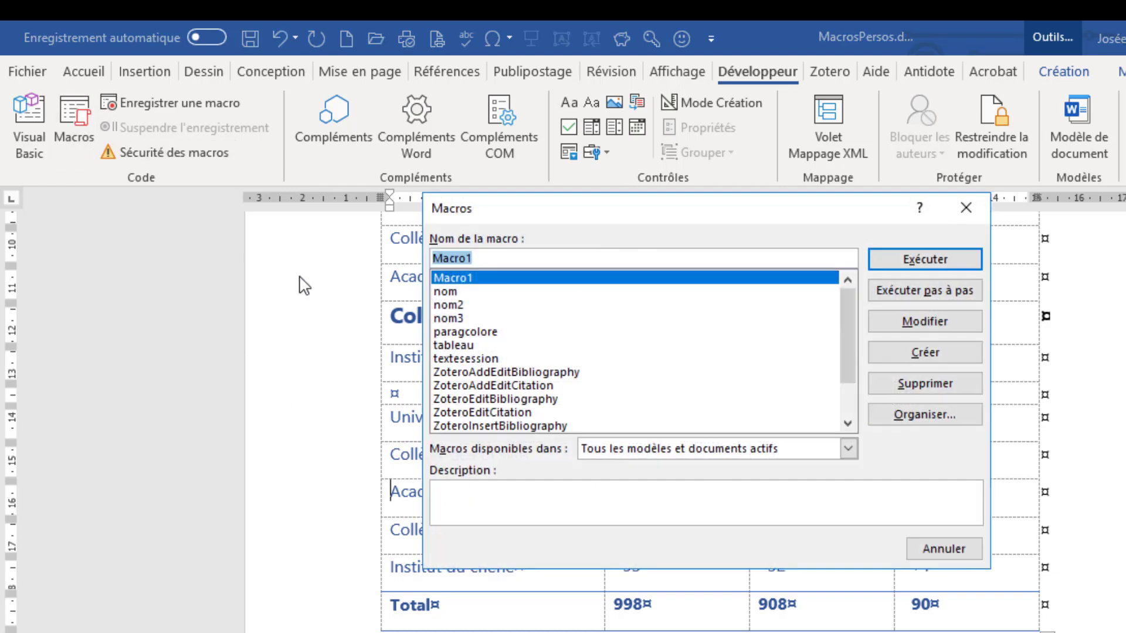
click(477, 346)
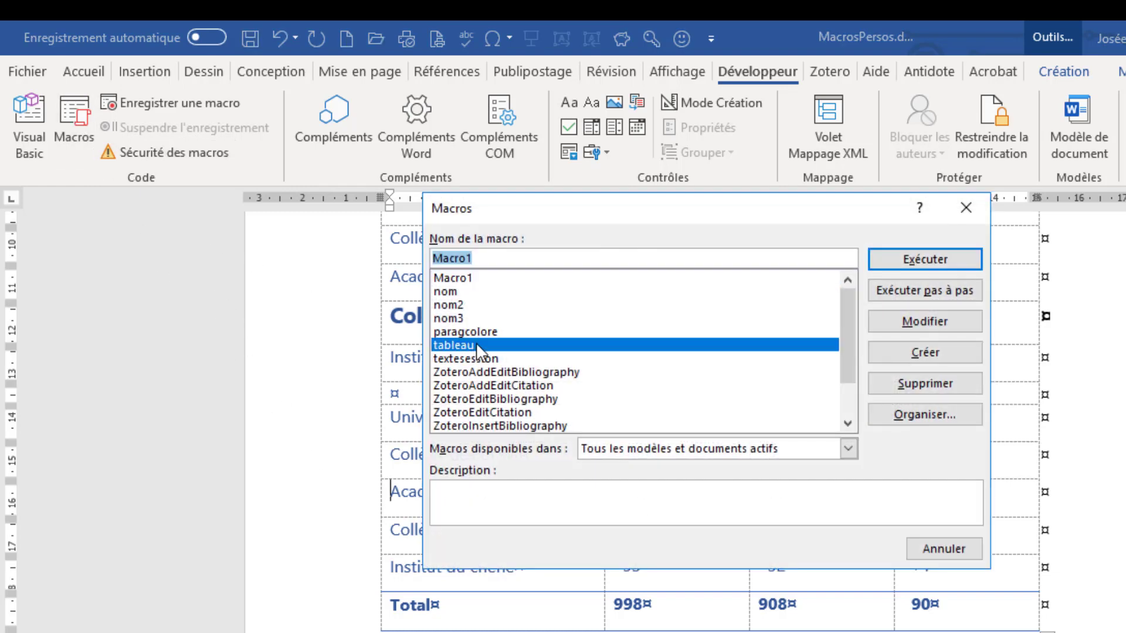
click(934, 261)
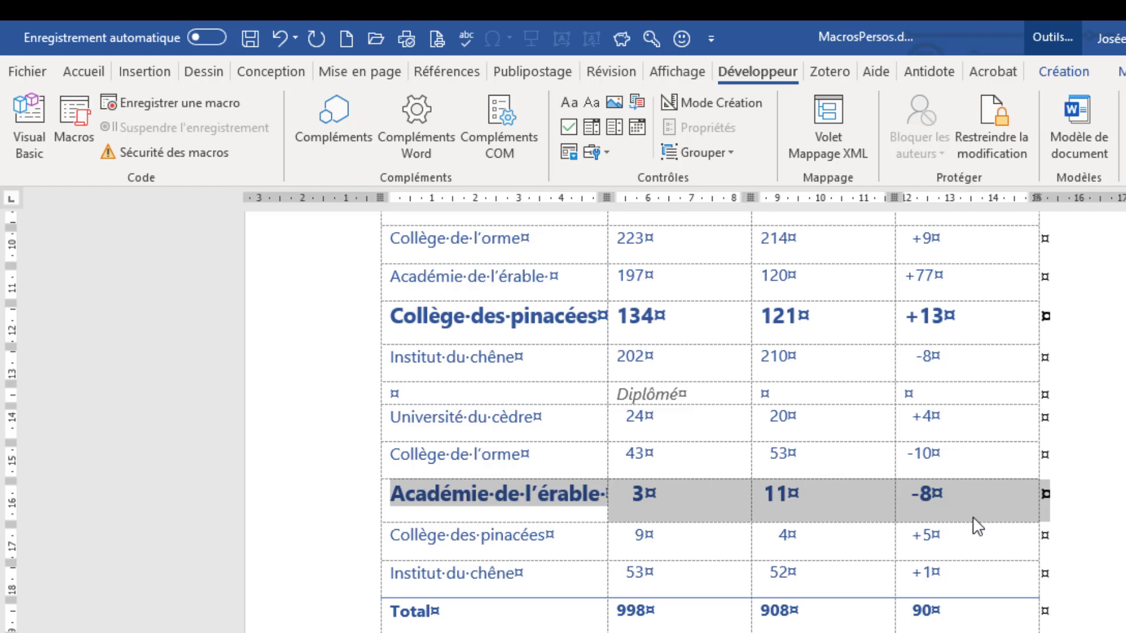
click(933, 459)
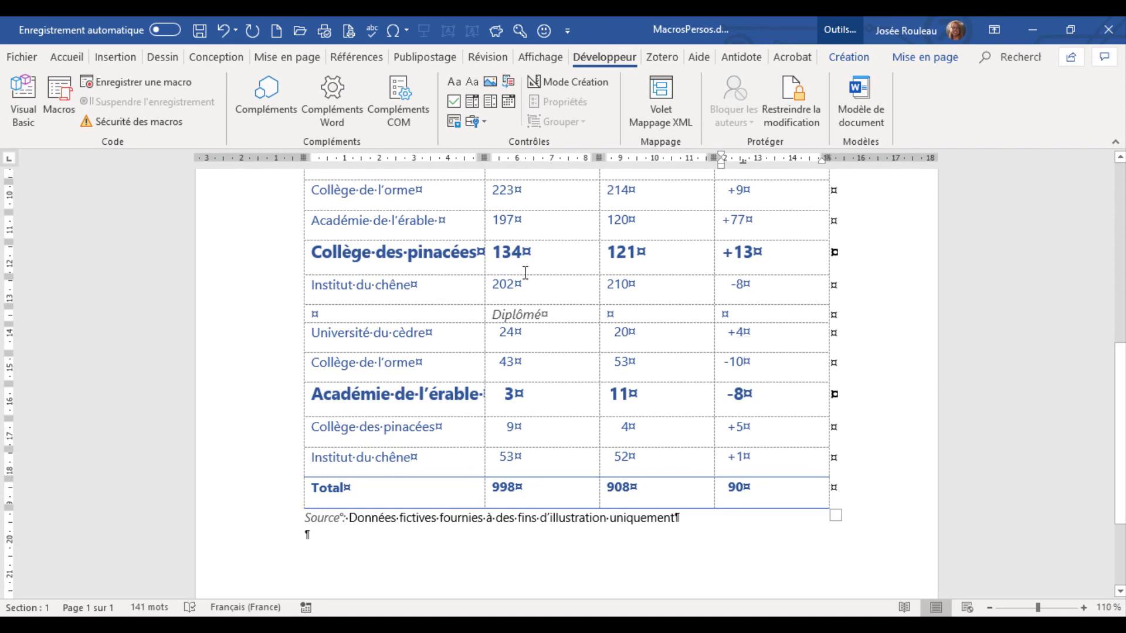
Step: From the empty last paragraph, record an empty macro named Apercu, stored in documents based on MacrosPersos.dotm
scroll(645, 294, down, 4)
click(384, 393)
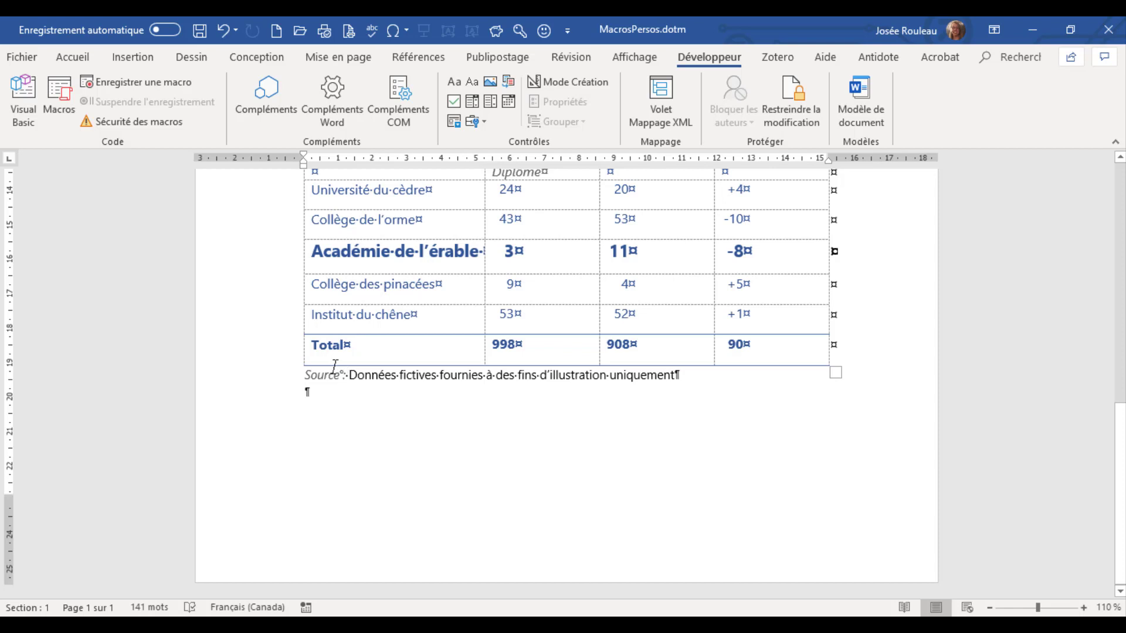
click(114, 78)
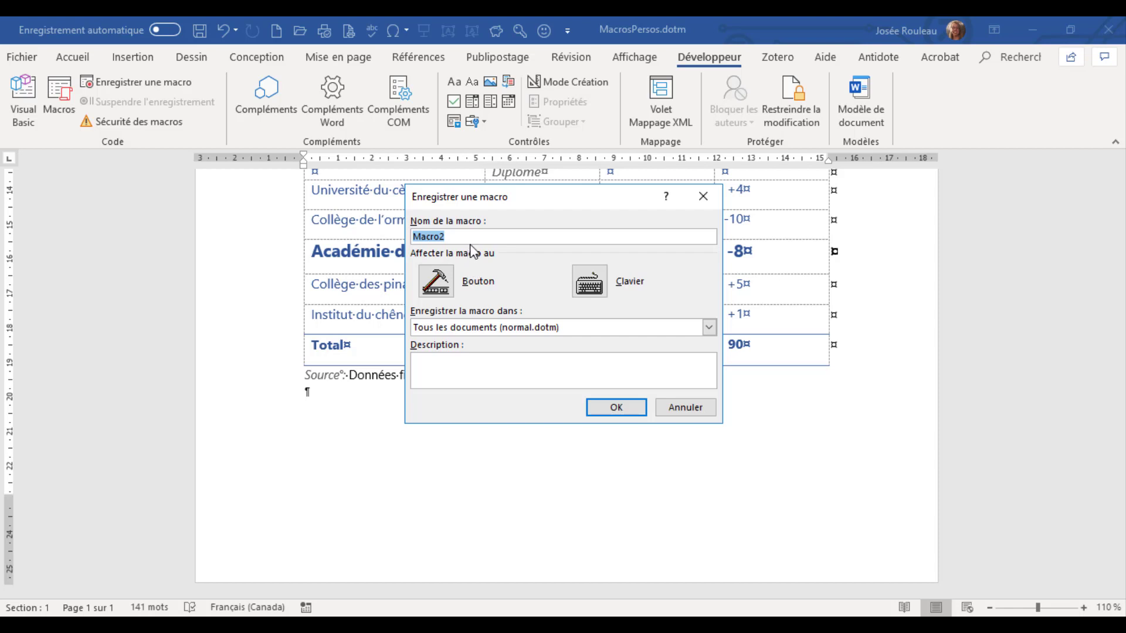
text(Apercu)
click(708, 327)
click(549, 355)
click(615, 407)
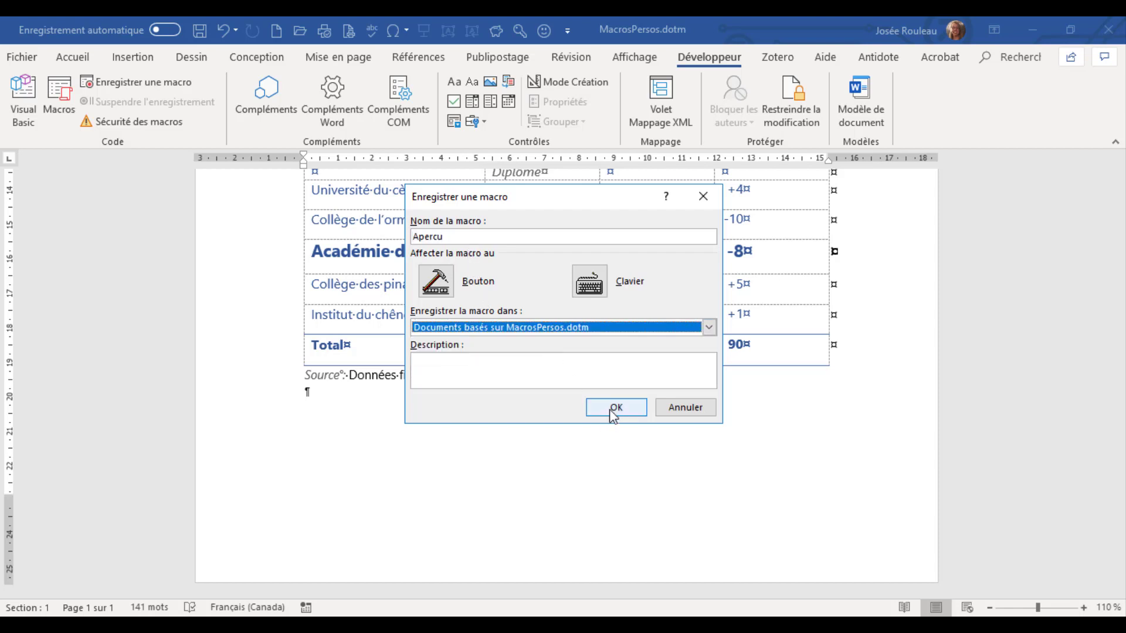
click(145, 85)
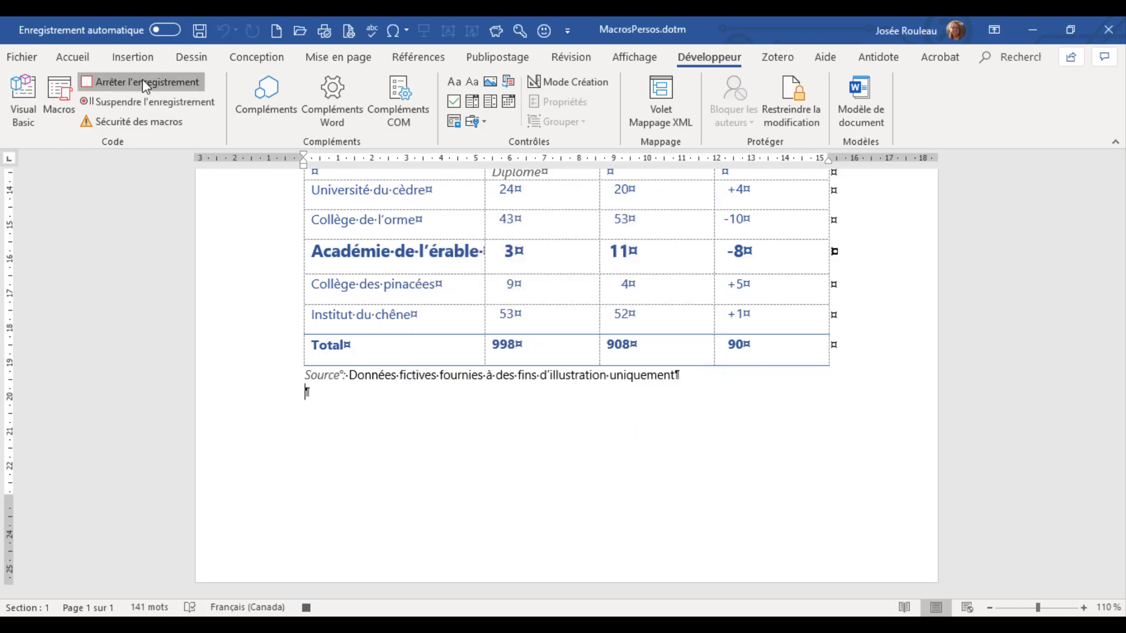
Step: Open the Apercu macro's code for editing and replace its last comment mark with blank lines
click(60, 97)
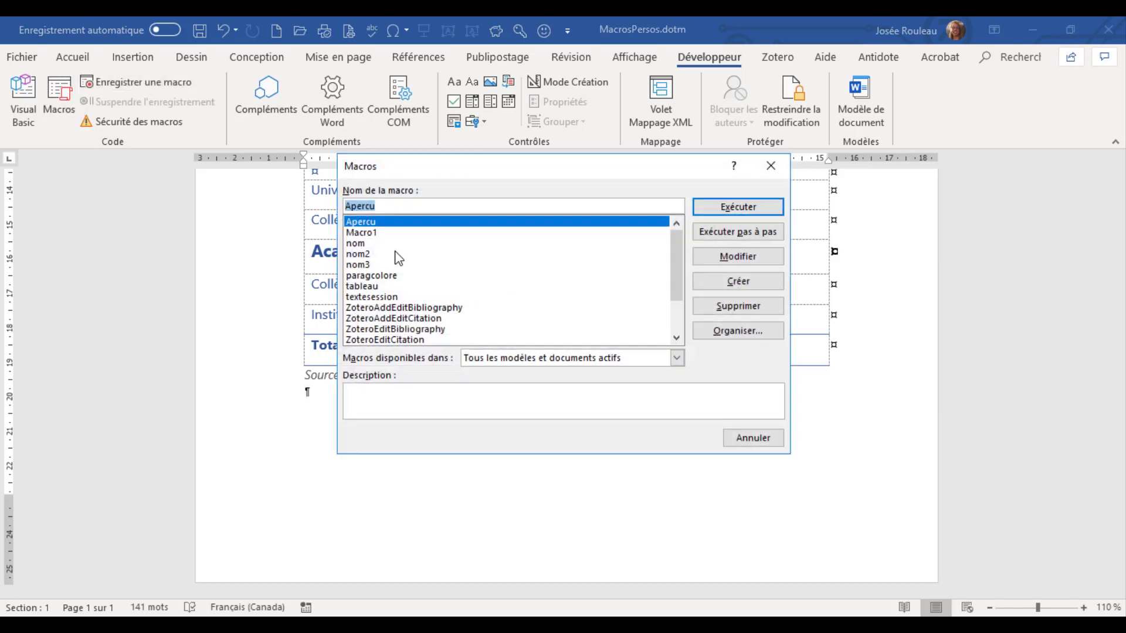
click(722, 258)
click(401, 381)
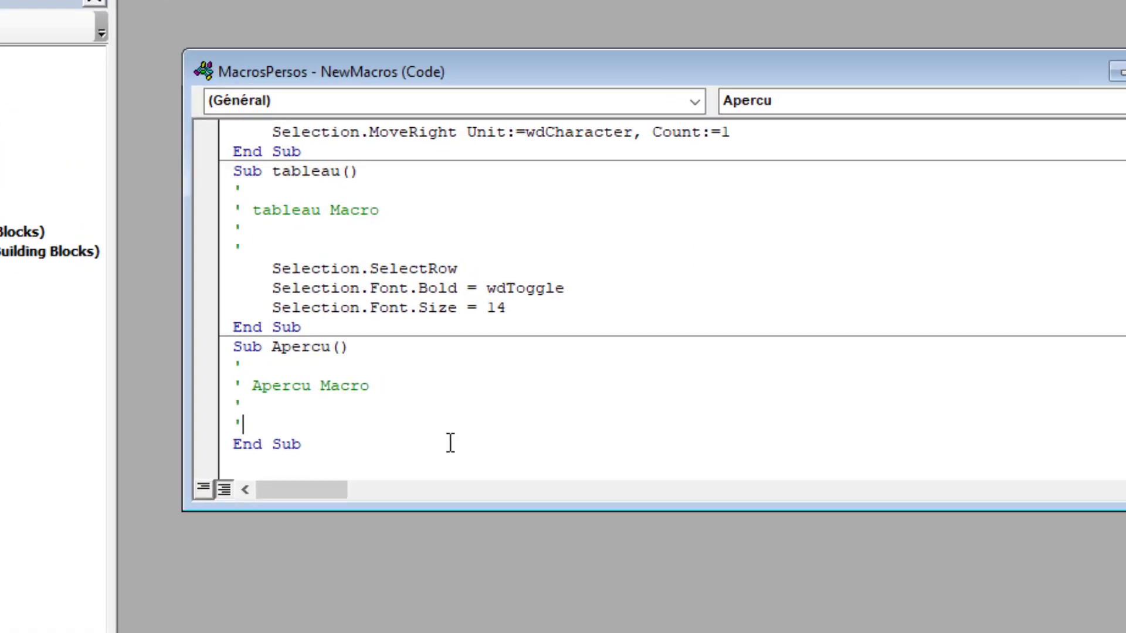
key(BackSpace)
key(Return)
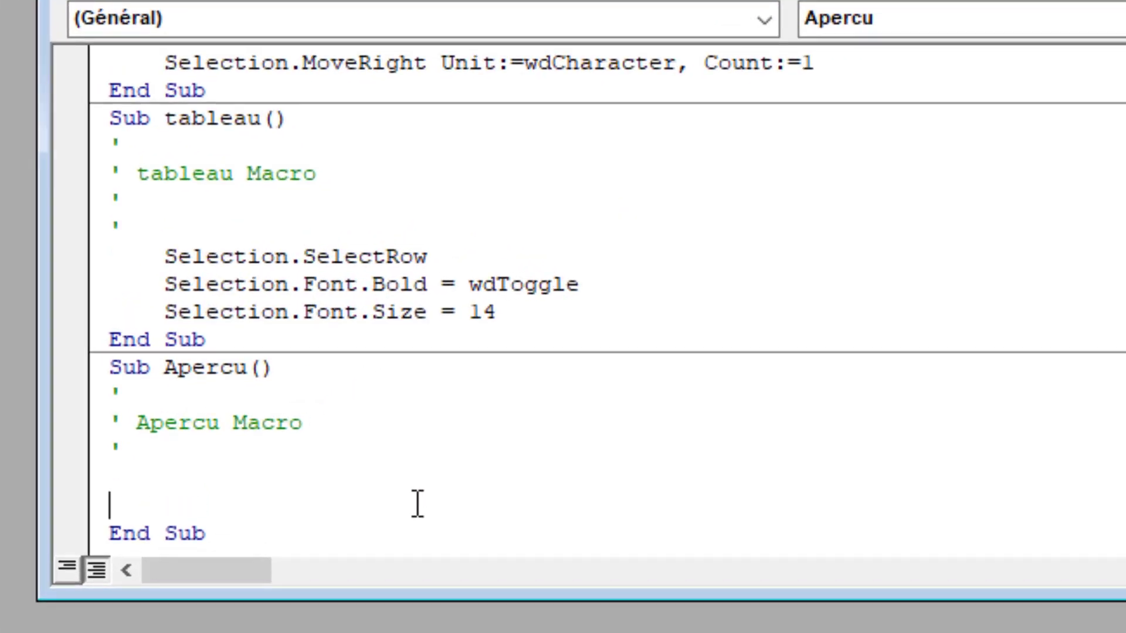
Step: Add the statement ActiveDocument.PrintPreview to the Apercu macro, and close the code window and the Visual Basic editor
key(Up)
text(ActiveDocument)
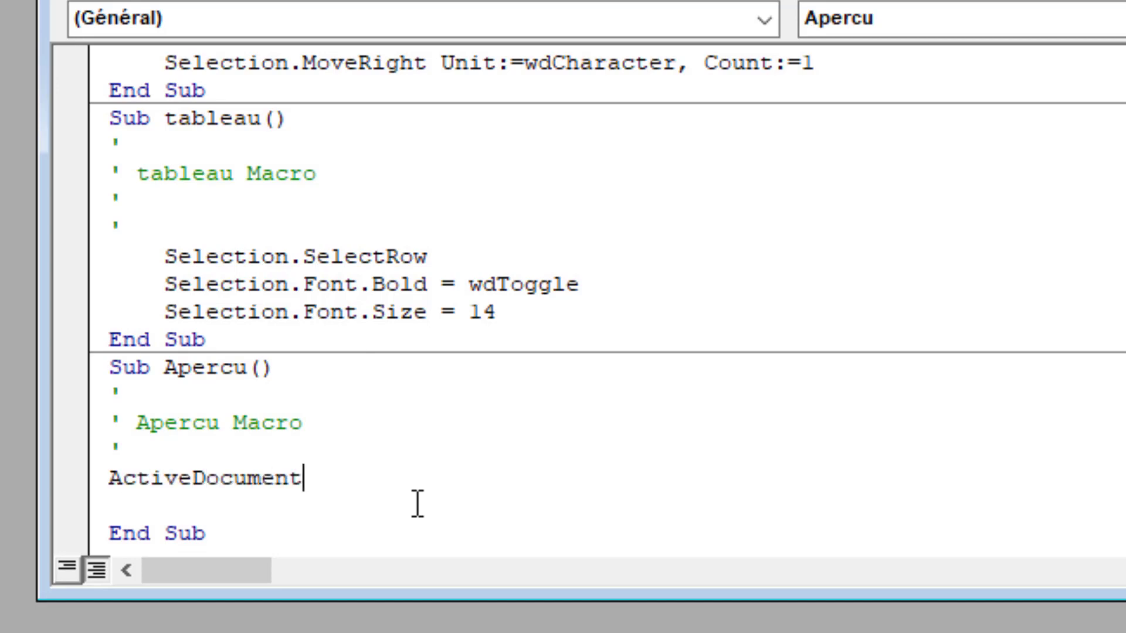
text(.Prin)
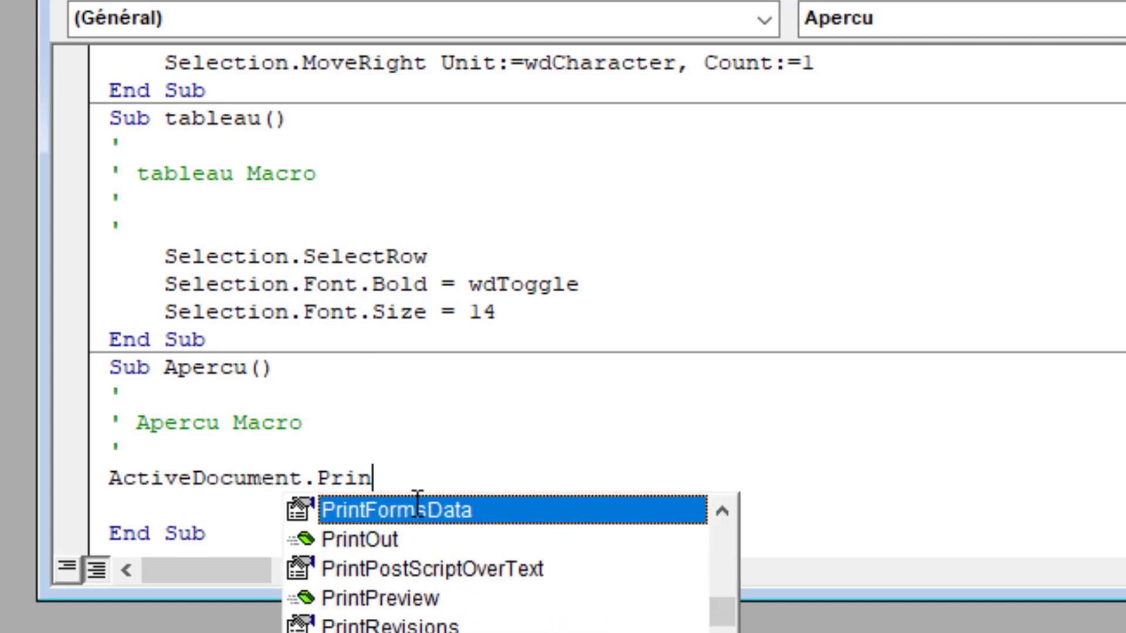
double_click(422, 598)
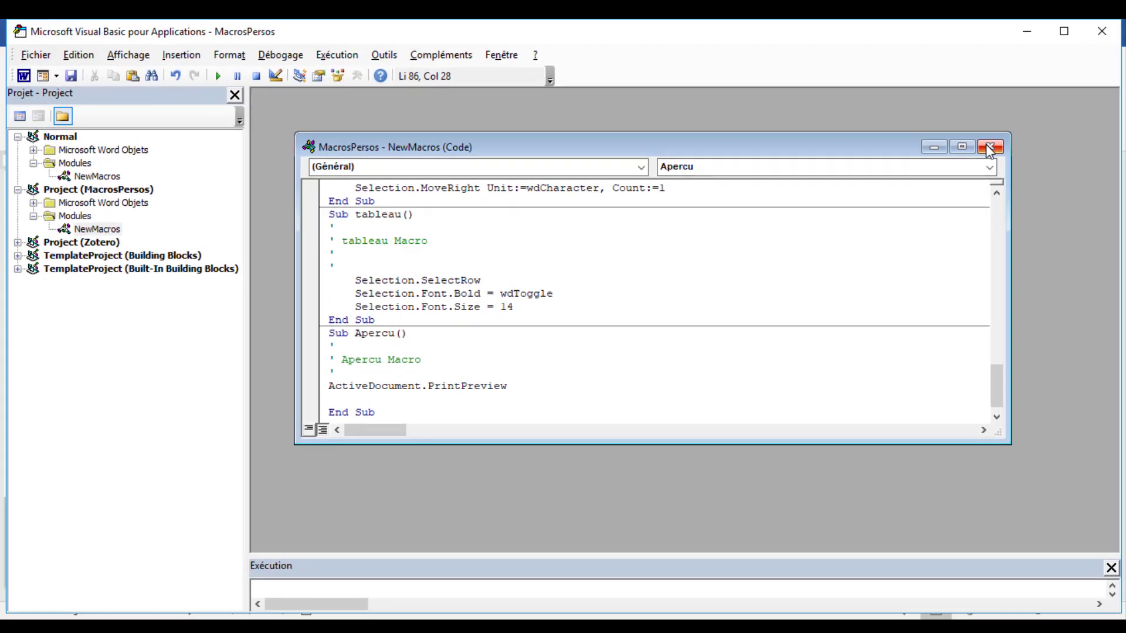
click(990, 148)
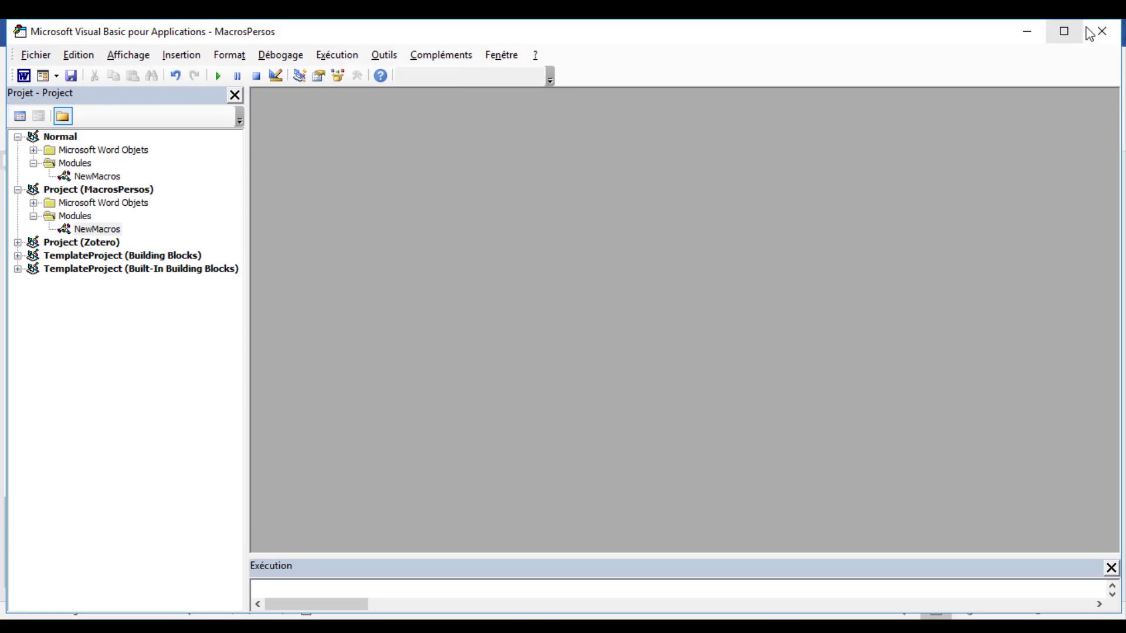
click(1100, 31)
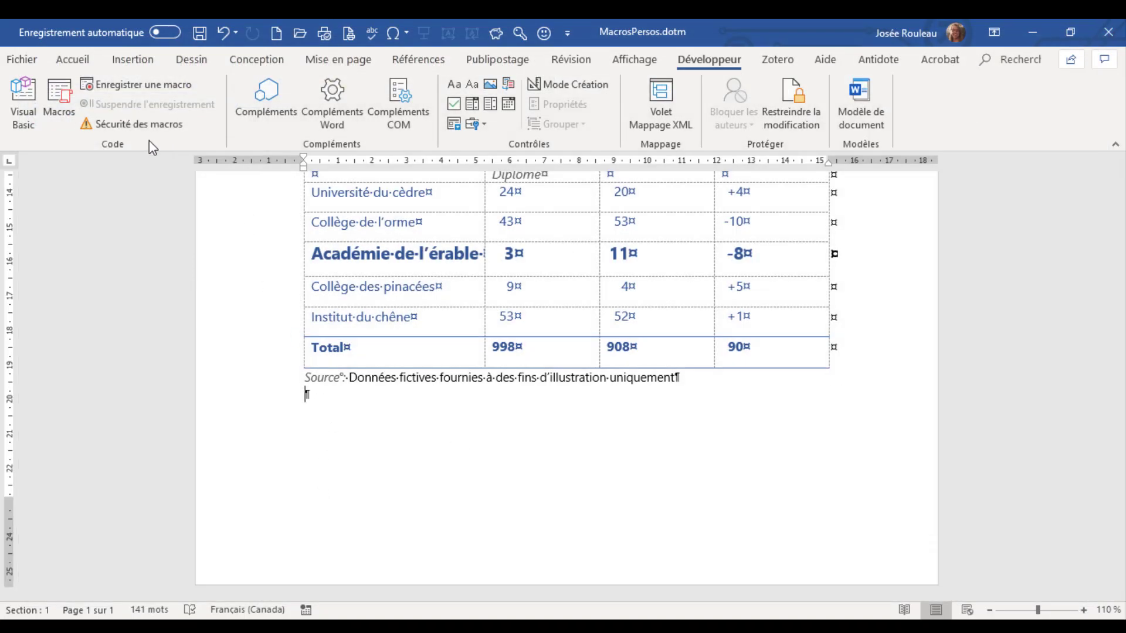
Step: Run the Apercu macro on the document, and close the print preview it opens
click(62, 104)
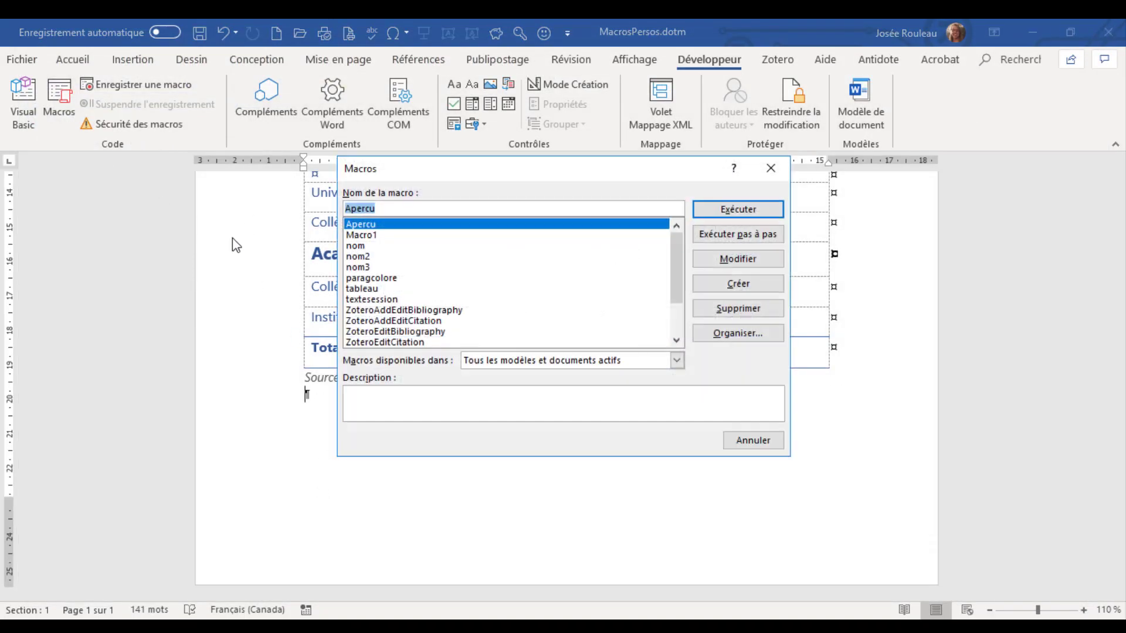
click(736, 208)
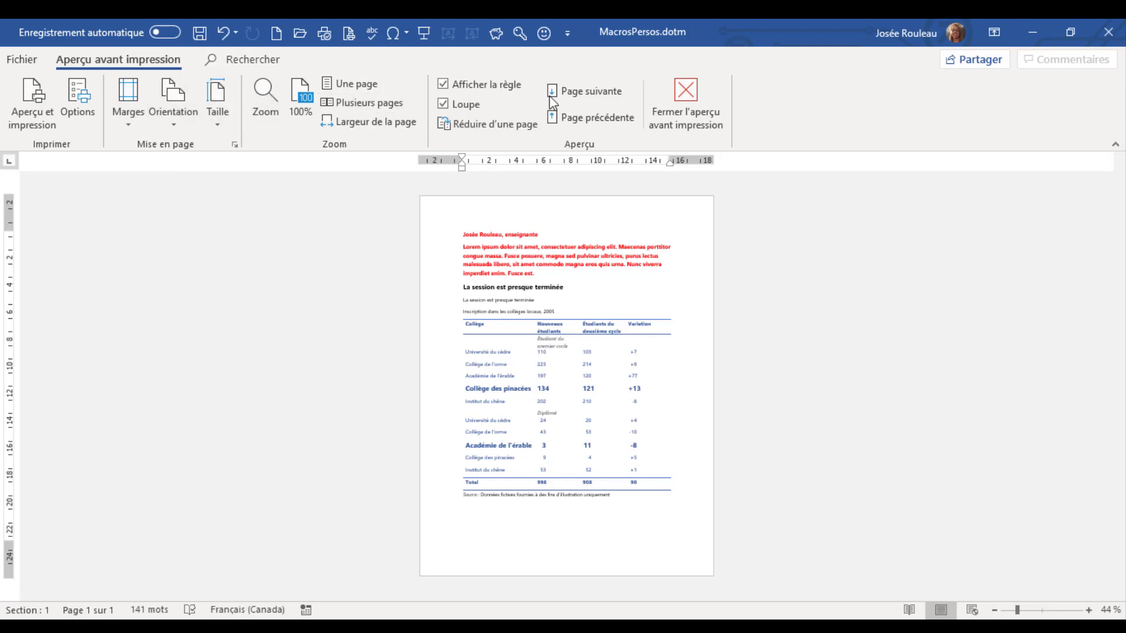
click(685, 101)
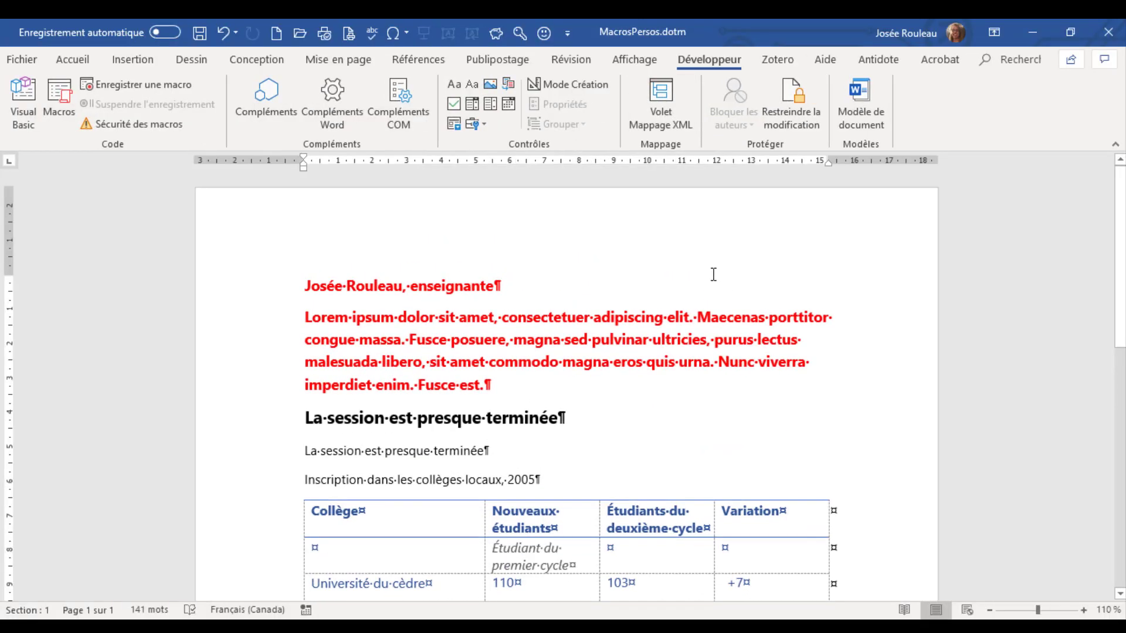
scroll(691, 294, down, 3)
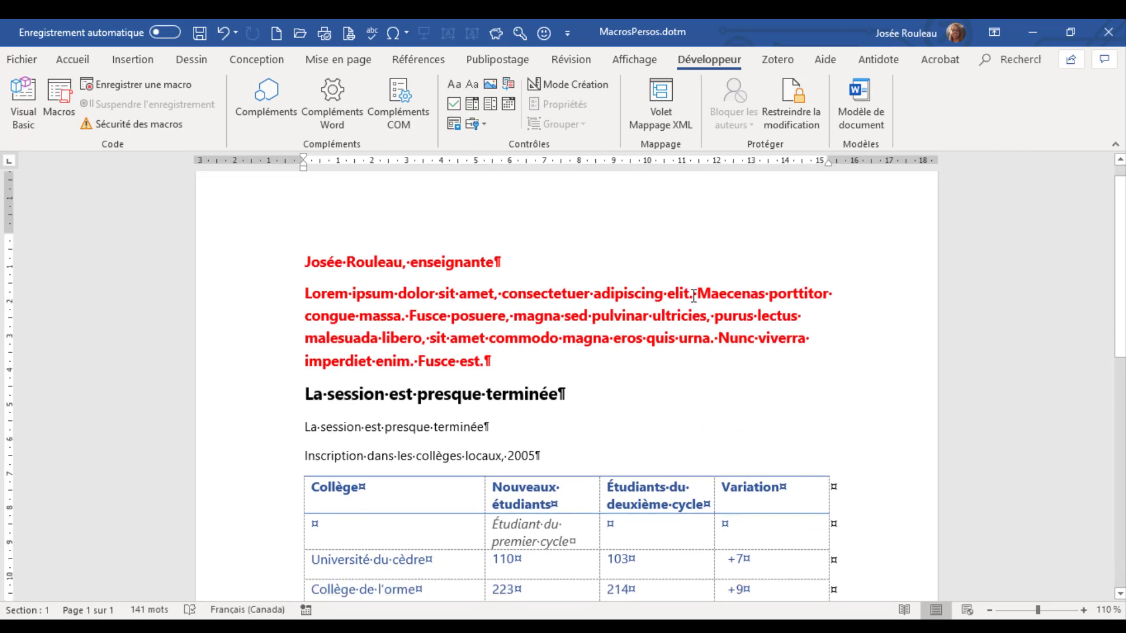
Step: From the start of the document, begin recording a macro named ImprPDF, stored in documents based on MacrosPersos.dotm
scroll(575, 290, up, 2)
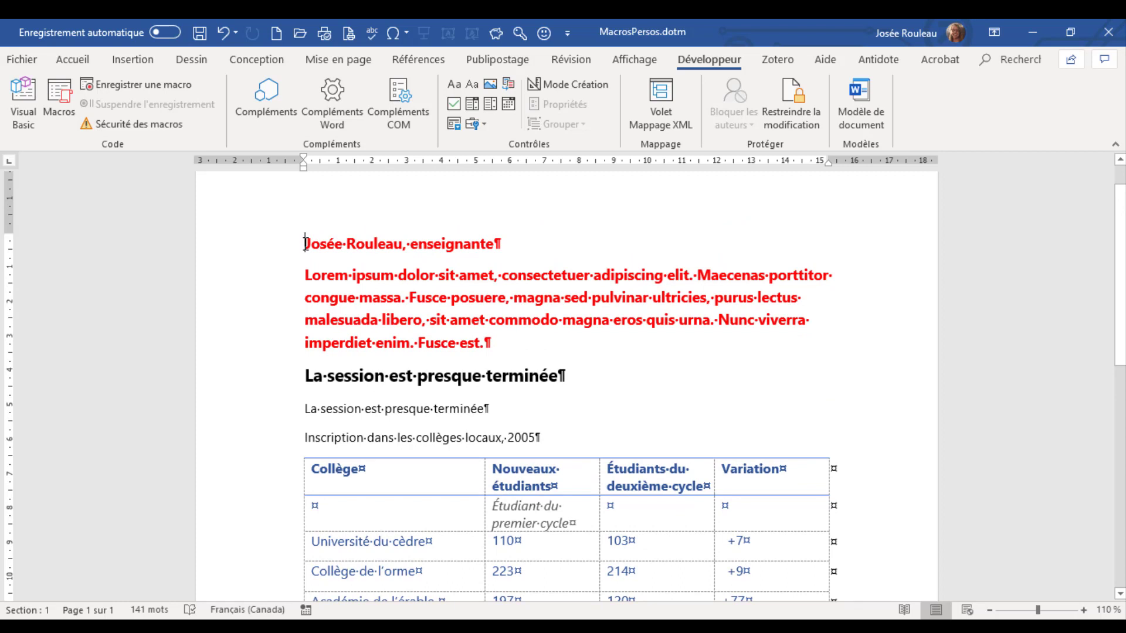
click(306, 244)
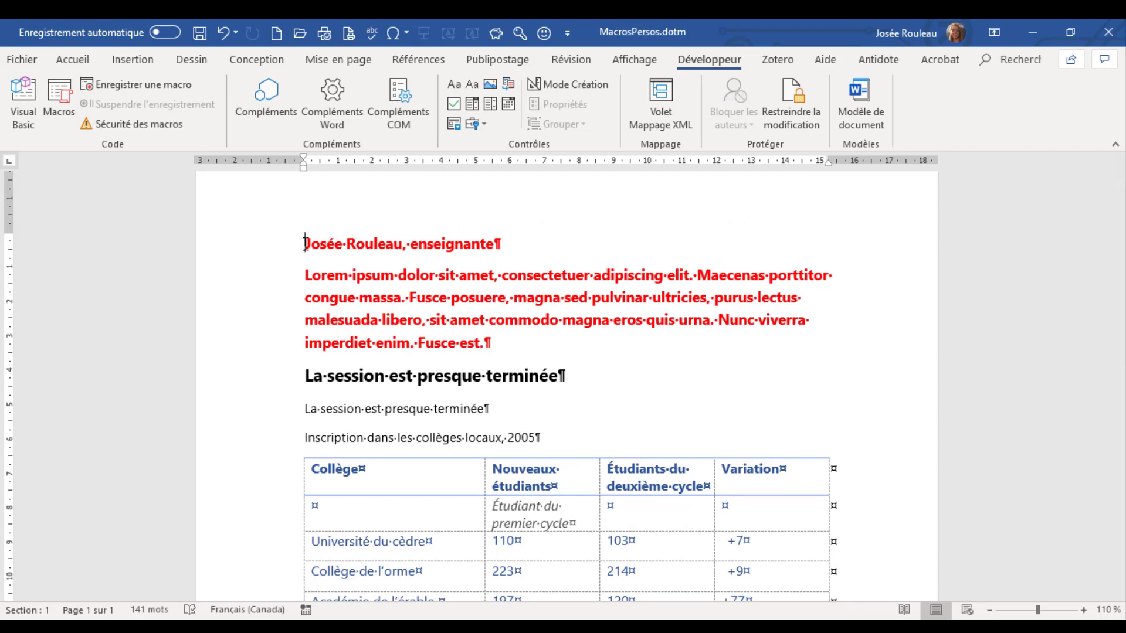
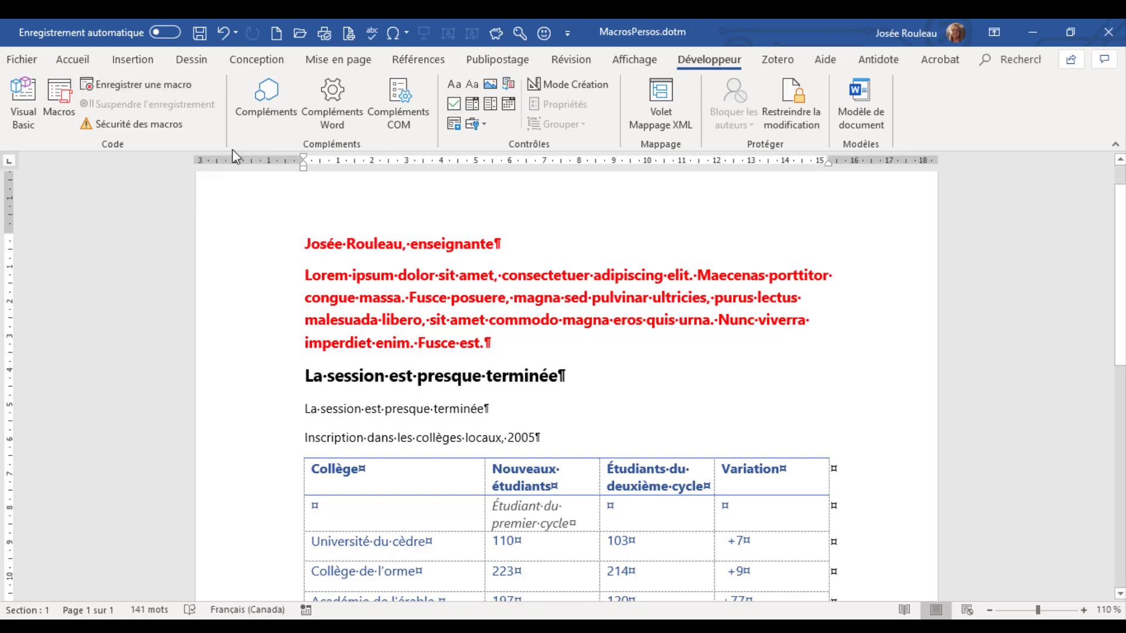
click(142, 86)
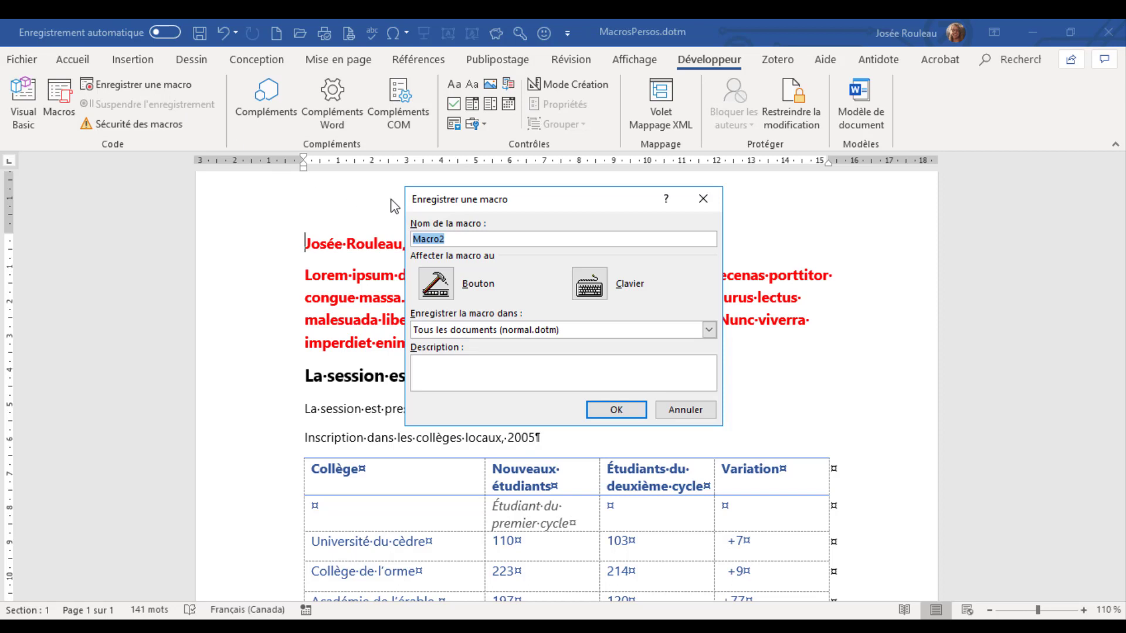
text(ImprPDF)
click(564, 330)
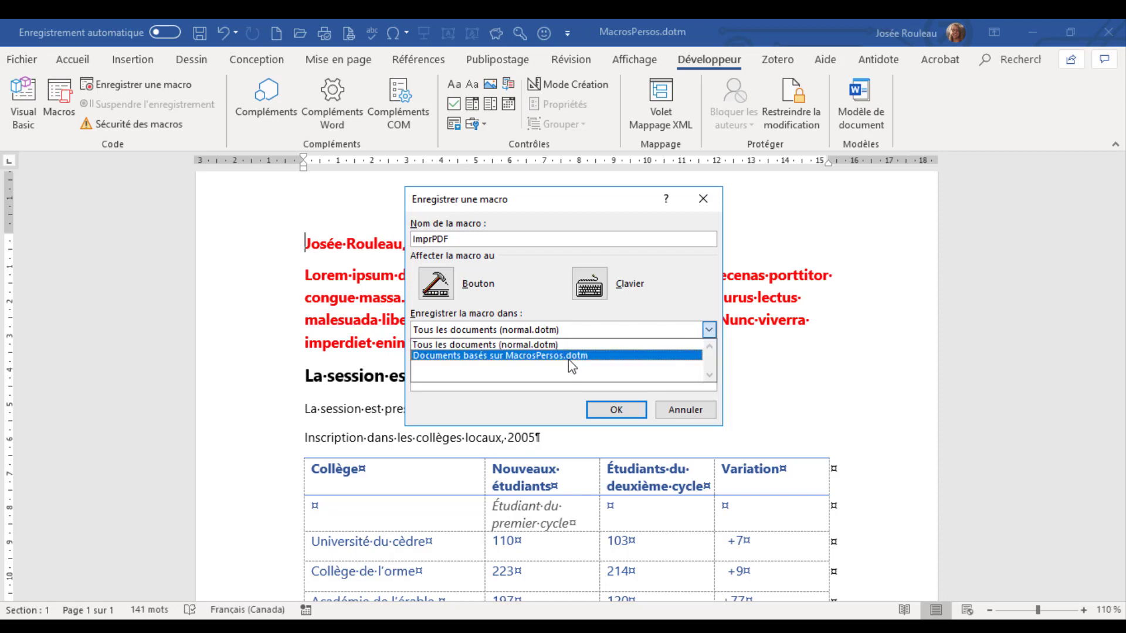
click(570, 356)
click(620, 411)
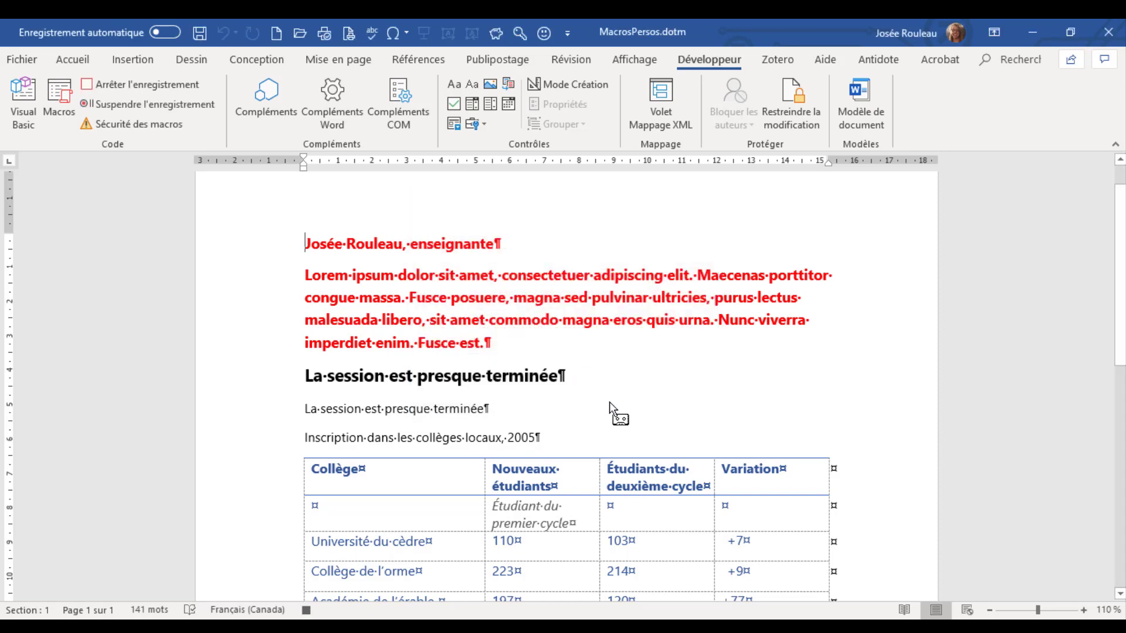
Step: Record printing the document to the Adobe PDF printer, cancel saving the PDF file, and stop the macro recording
click(22, 60)
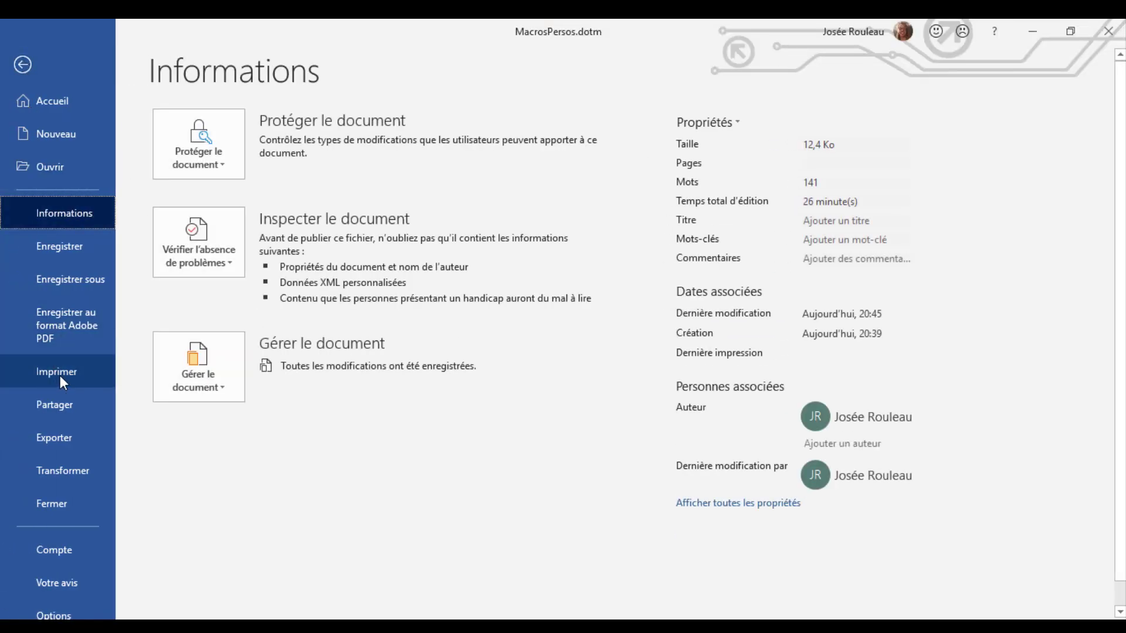
click(61, 374)
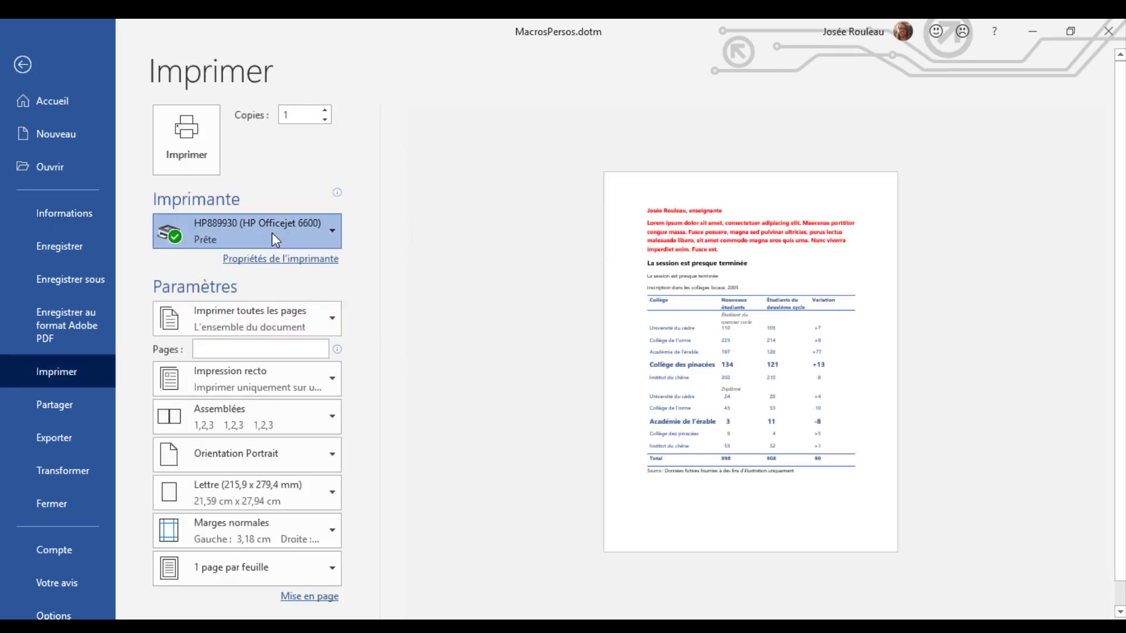
click(272, 233)
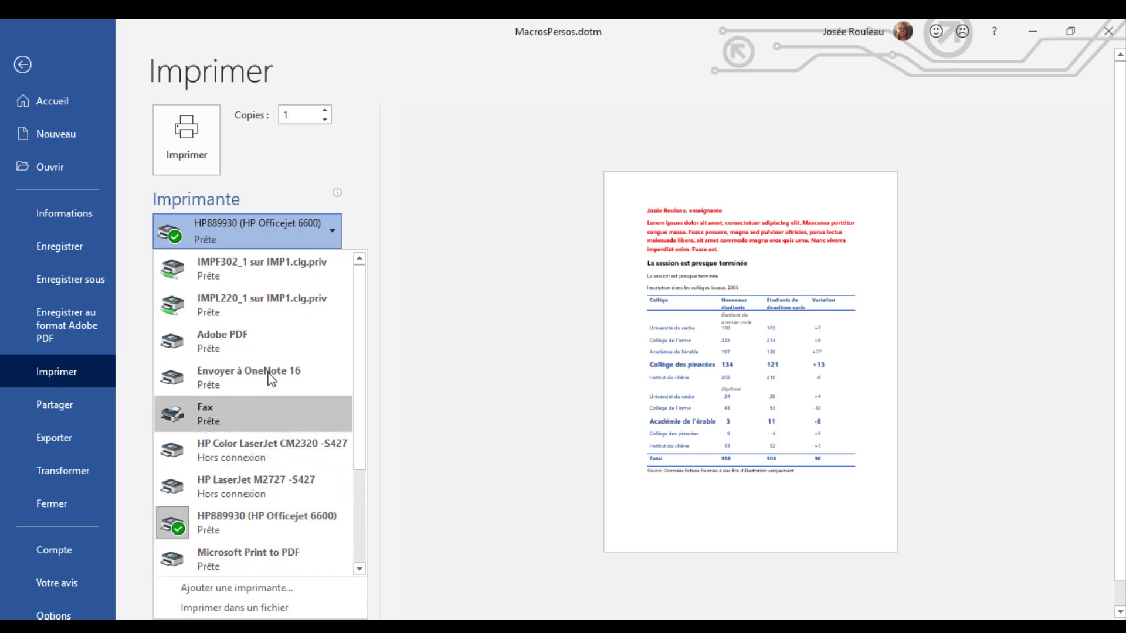
mouse_move(221, 347)
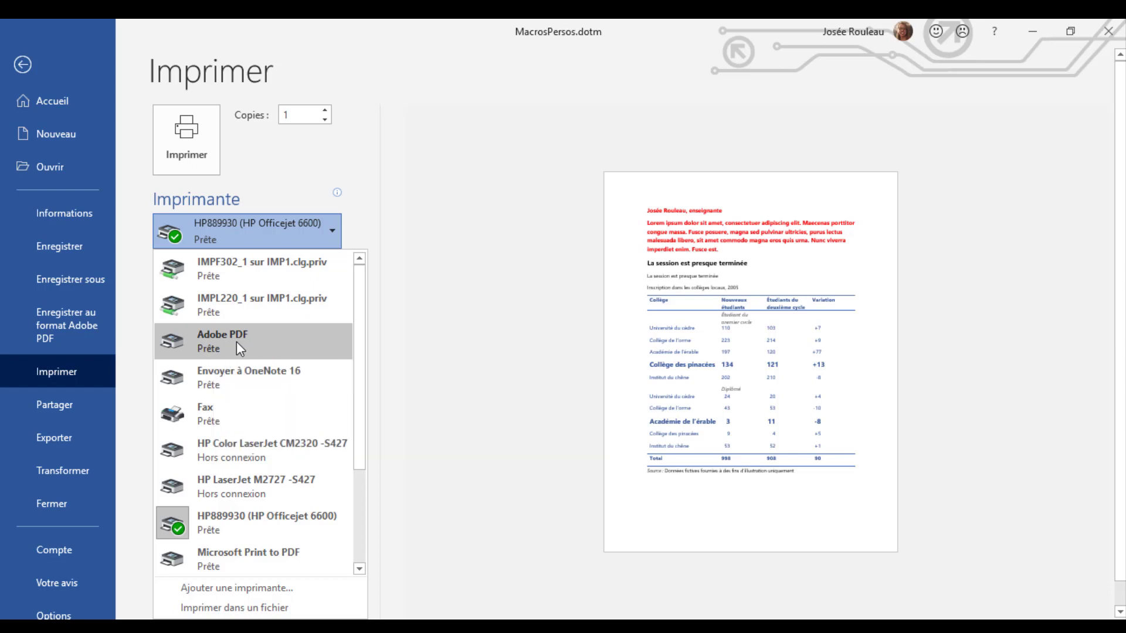
click(238, 344)
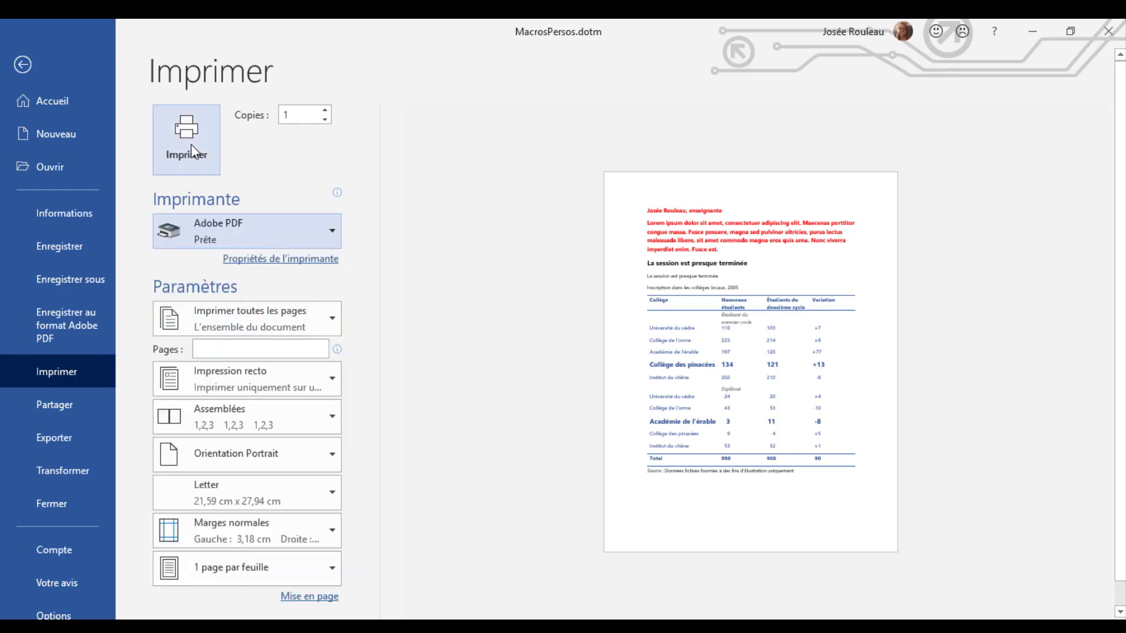
click(191, 147)
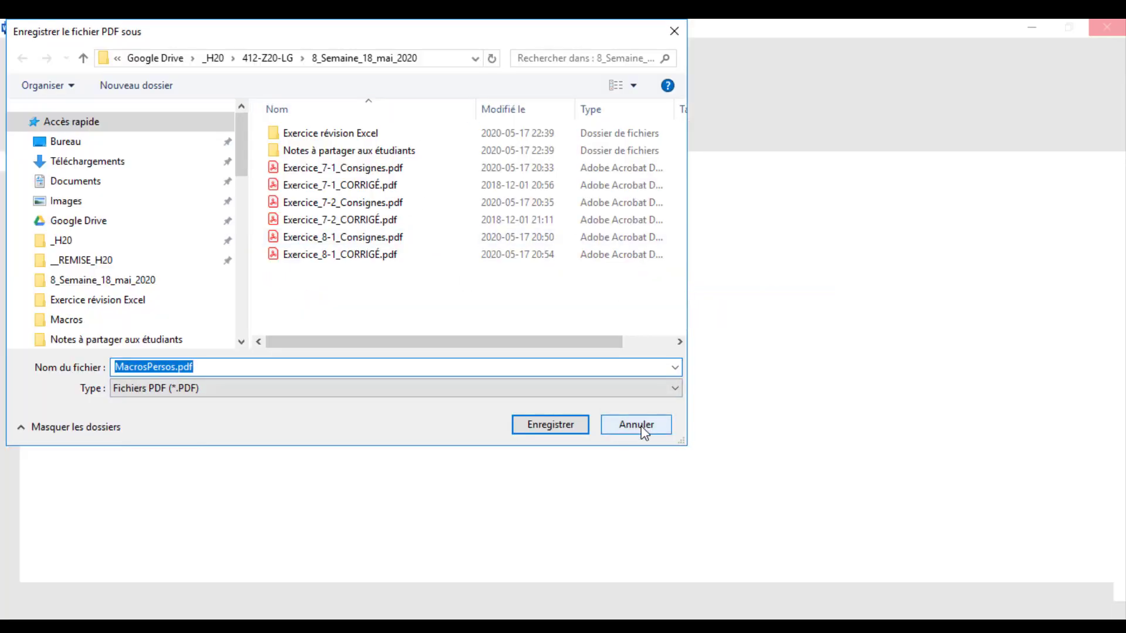
click(643, 426)
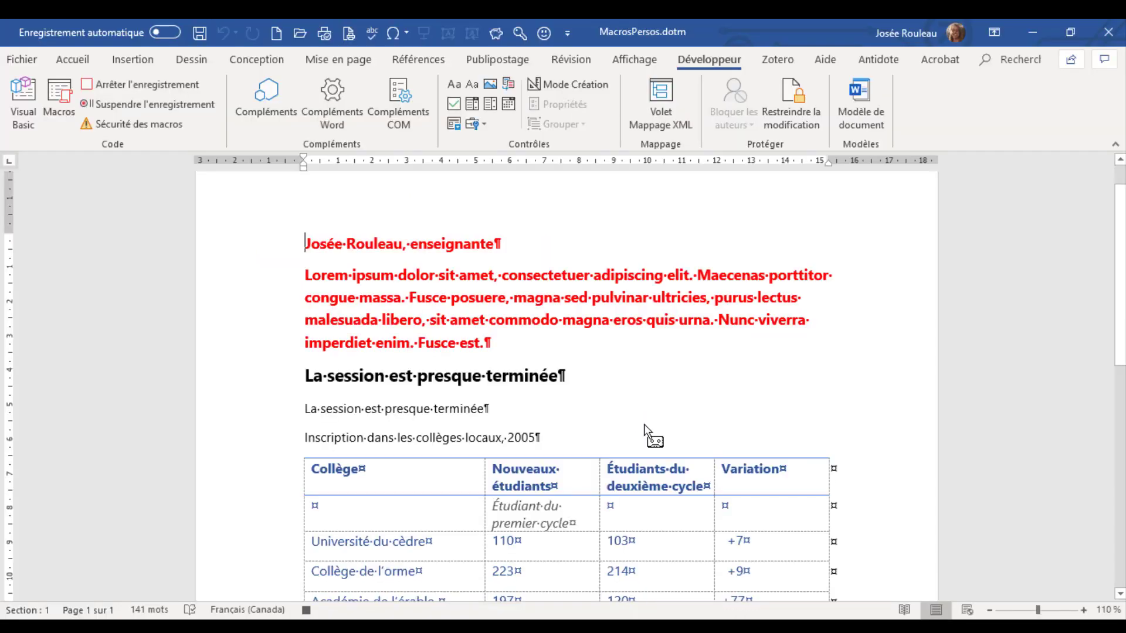
click(175, 82)
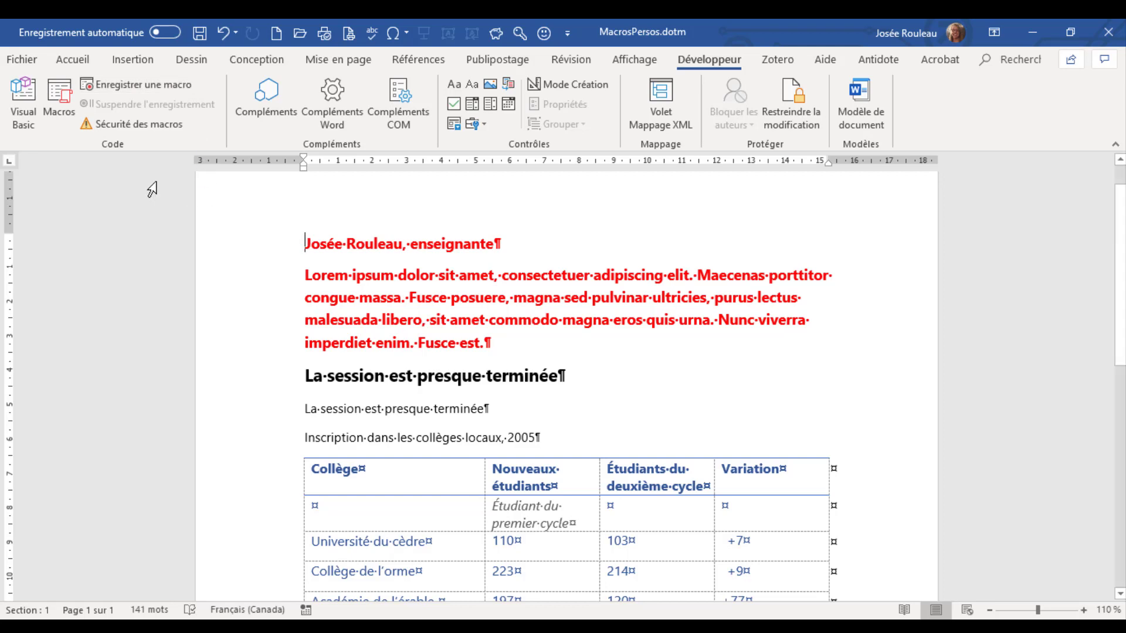
Step: Run the ImprPDF macro and save the resulting PDF on the desktop (Bureau) as document1
click(67, 103)
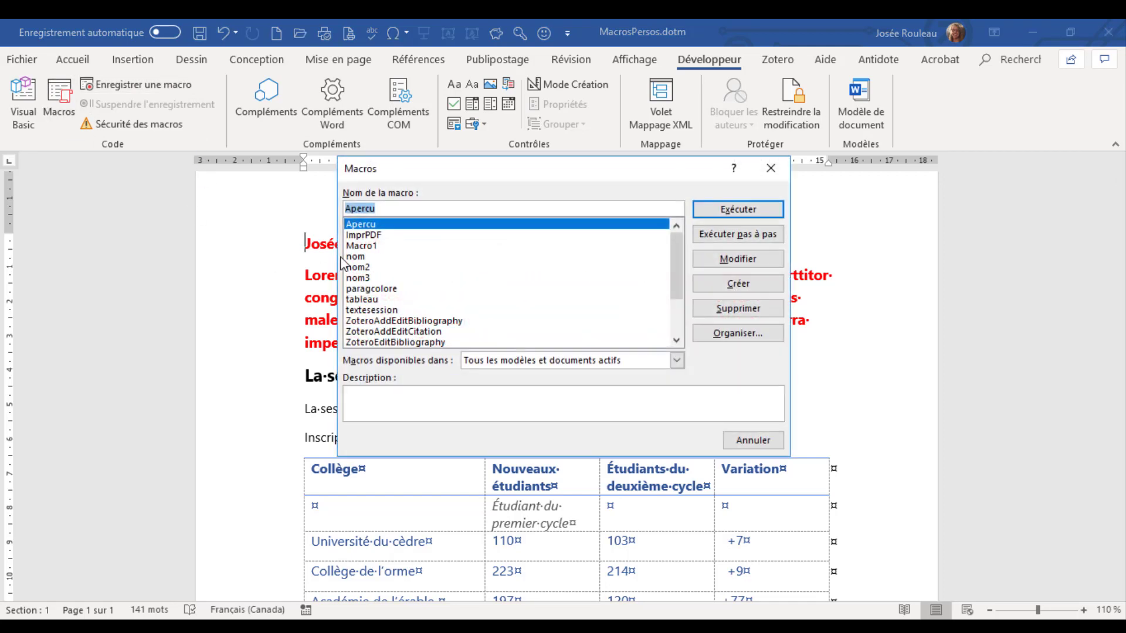
click(375, 236)
click(725, 215)
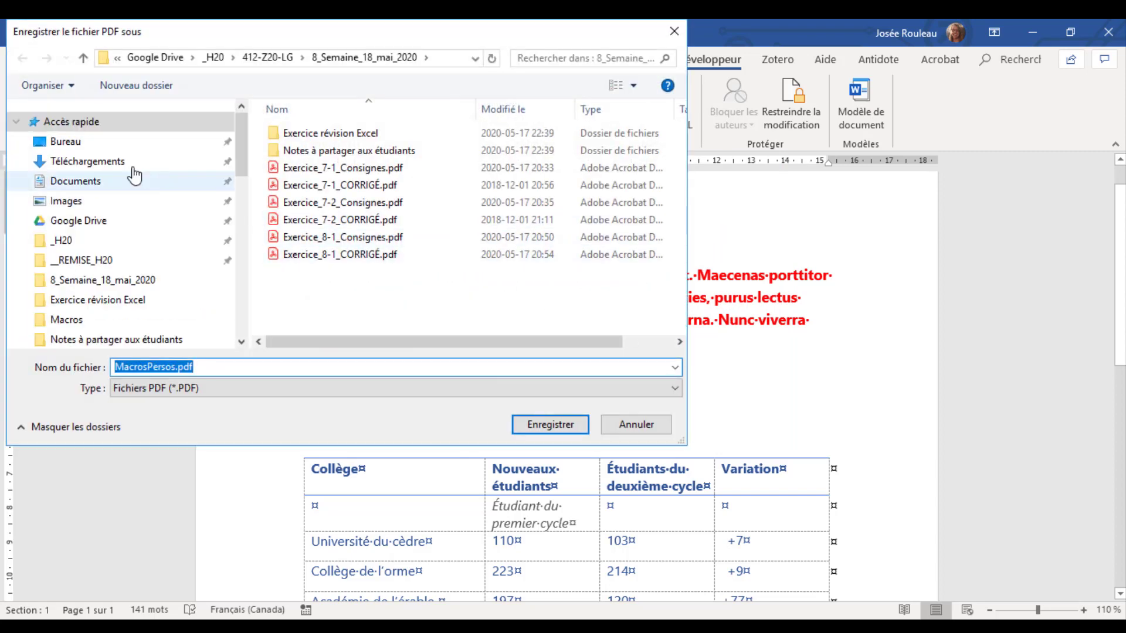
click(111, 144)
double_click(214, 367)
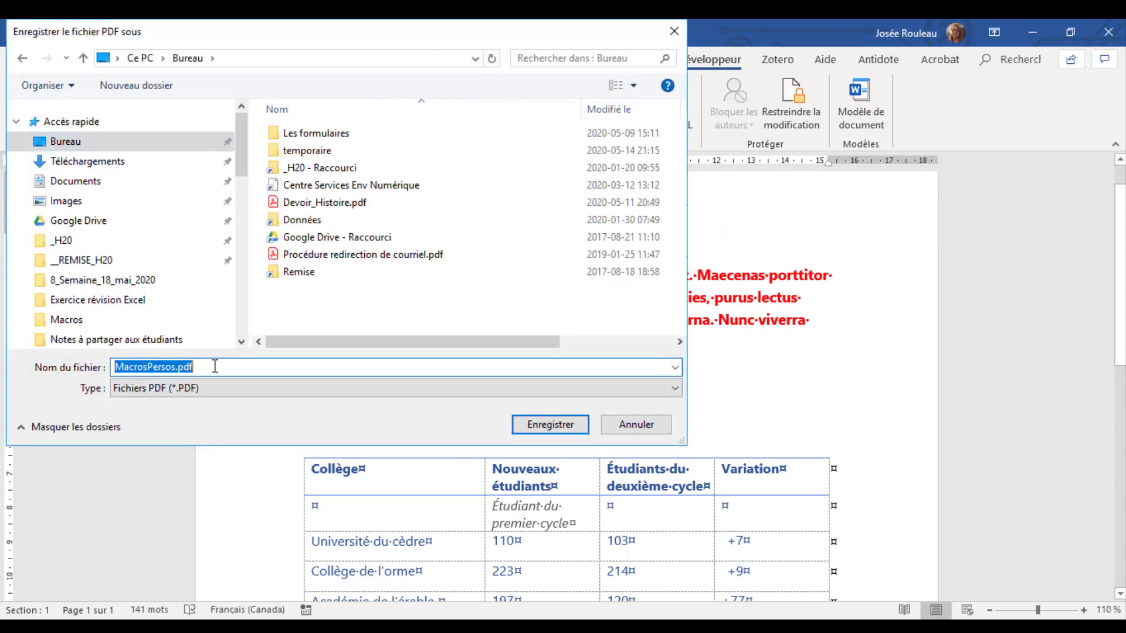
text(docum)
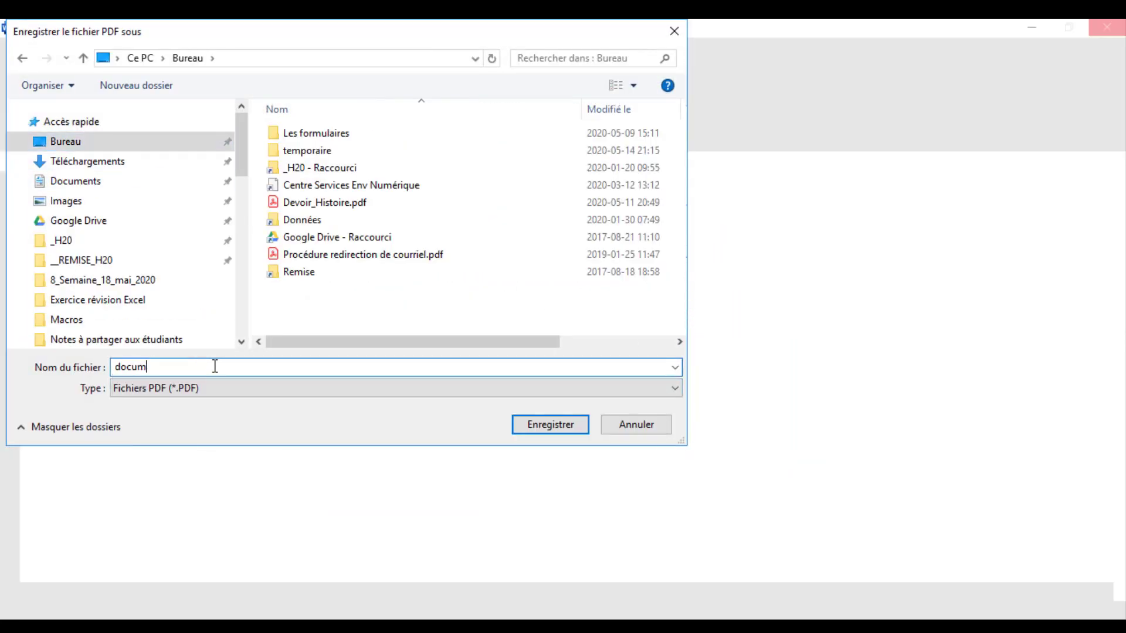
text(ent1)
click(578, 428)
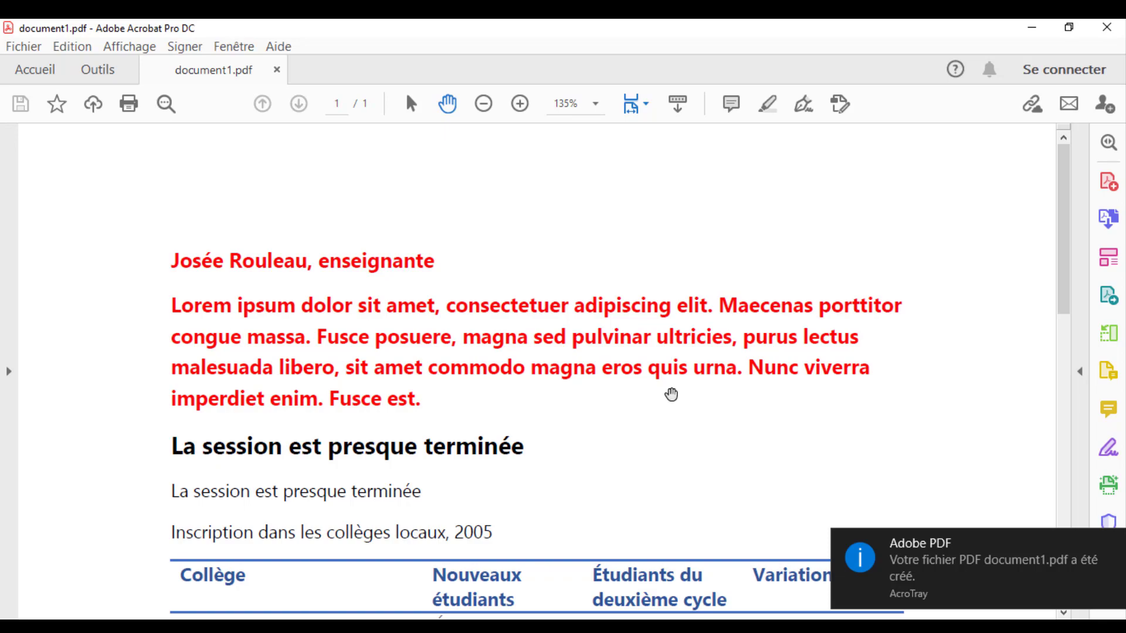
Step: Look over the content of document1.pdf in Adobe Acrobat and close it
scroll(671, 392, down, 3)
scroll(678, 397, up, 3)
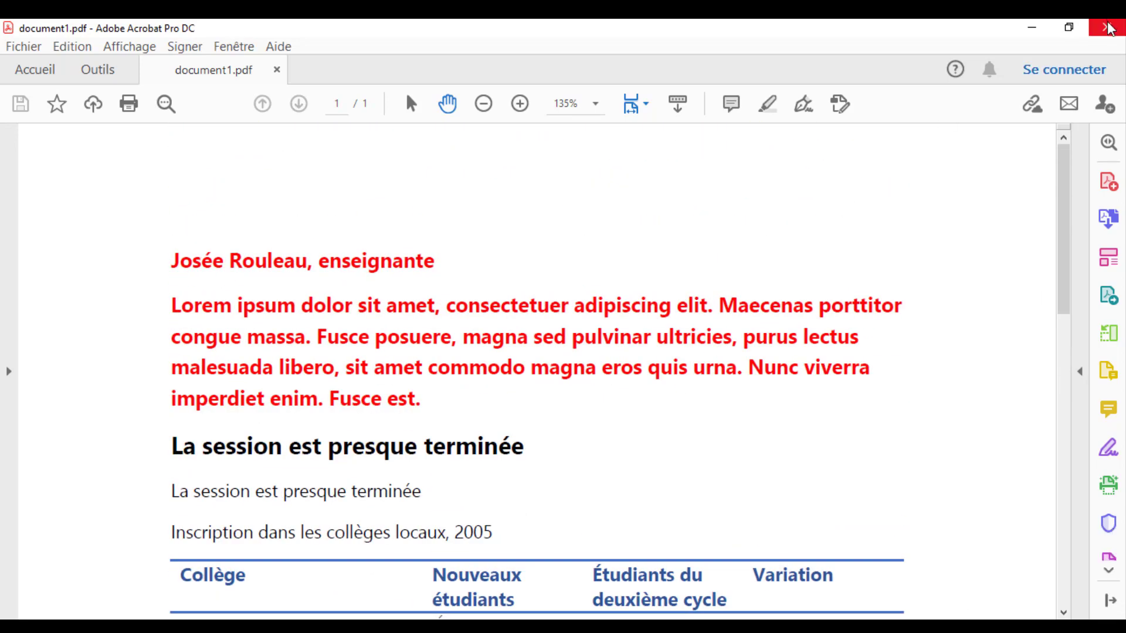
click(1107, 27)
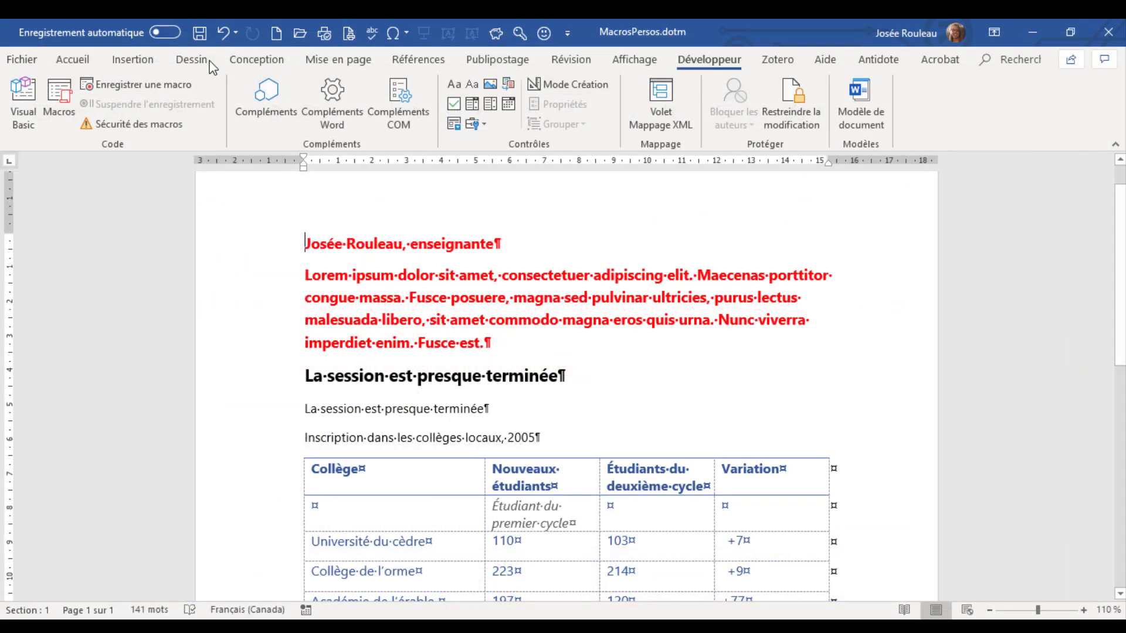
Step: Run the ImprPDF macro again, pick document1.pdf as the file name, and cancel the save
click(59, 100)
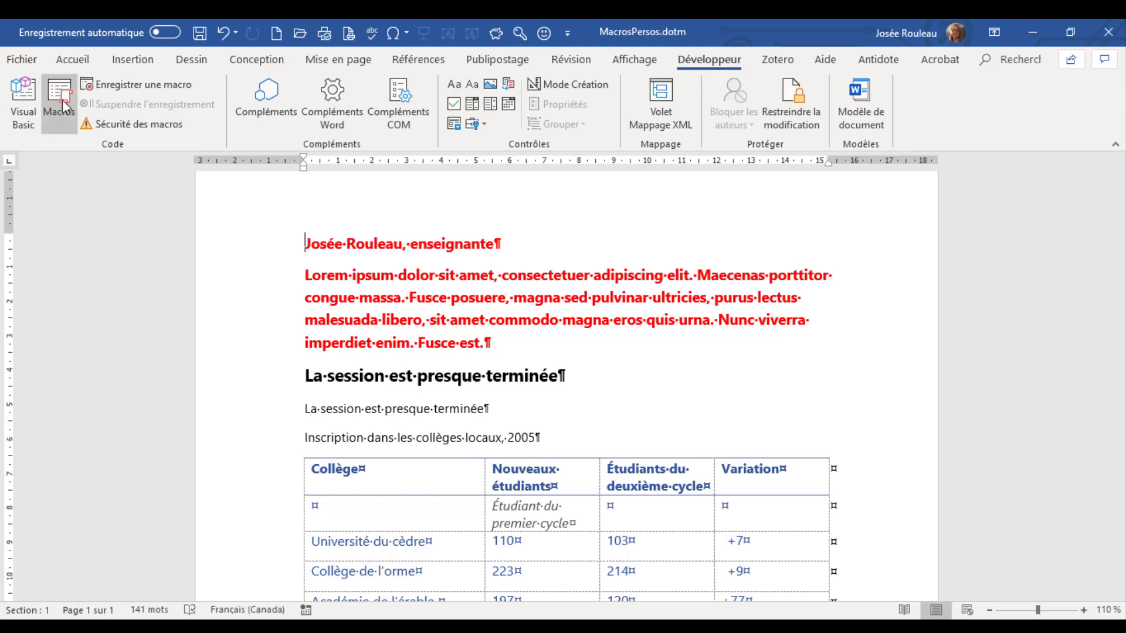
click(388, 236)
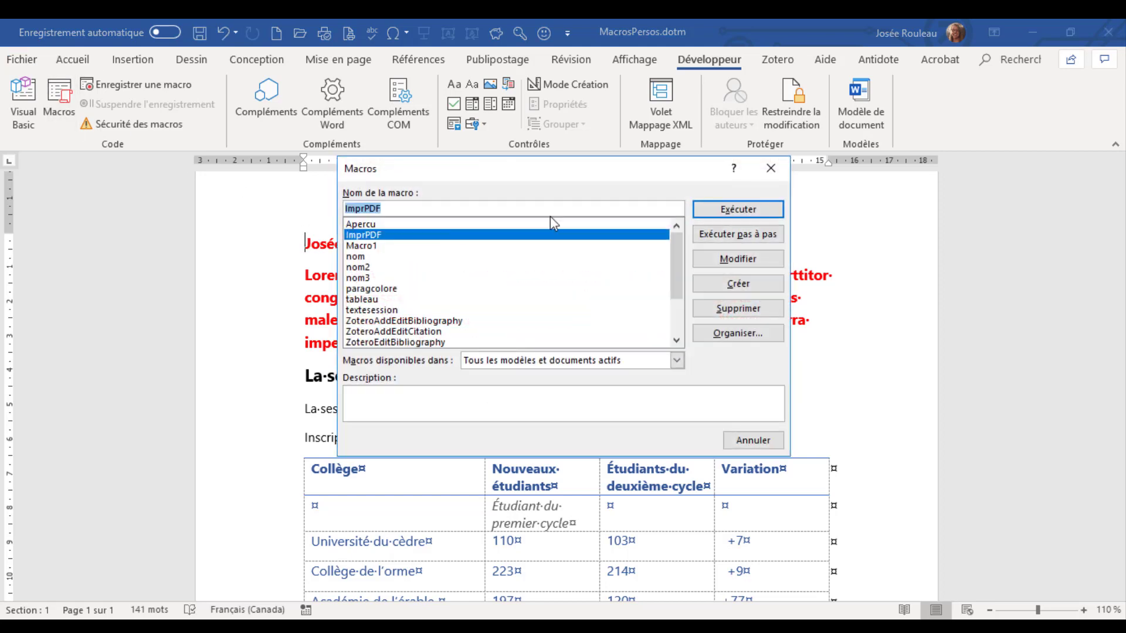
click(755, 214)
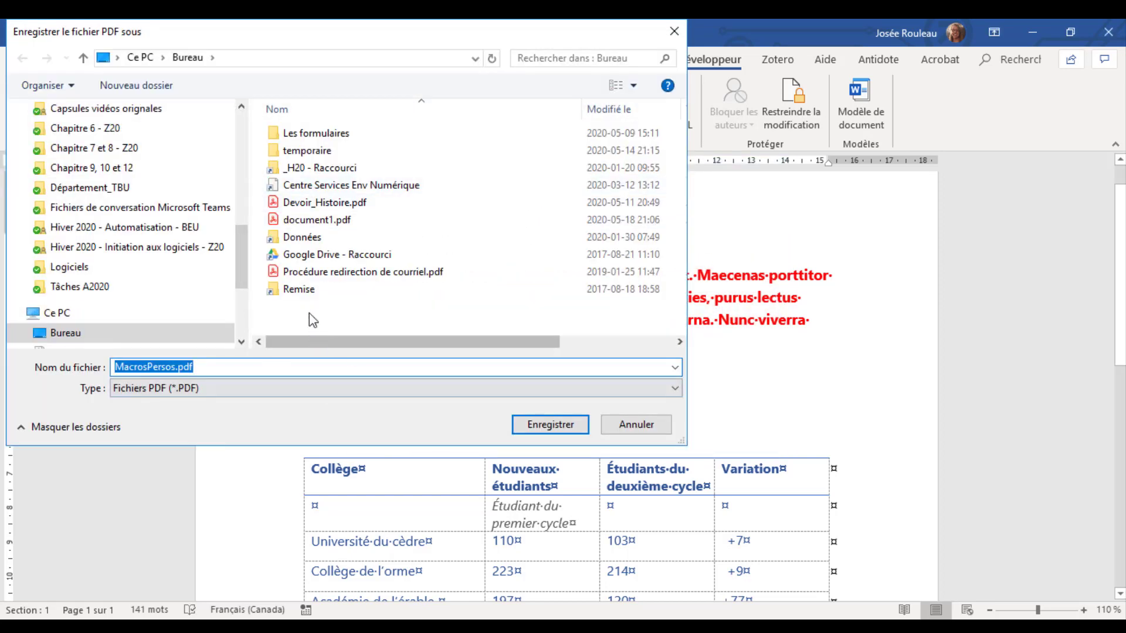
click(305, 225)
click(239, 367)
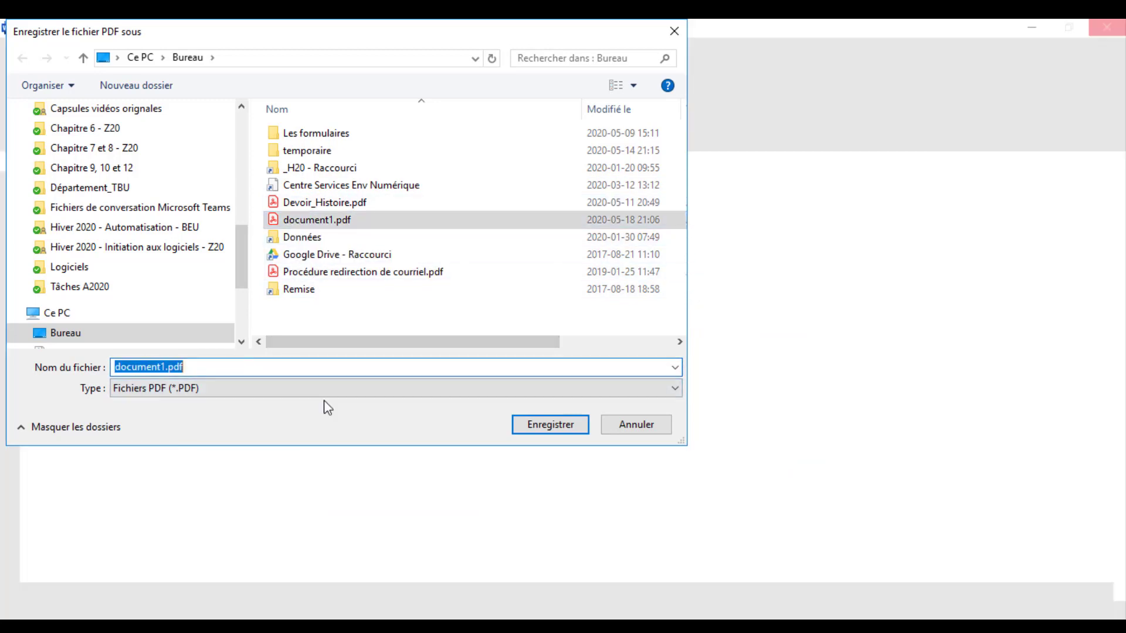
click(641, 431)
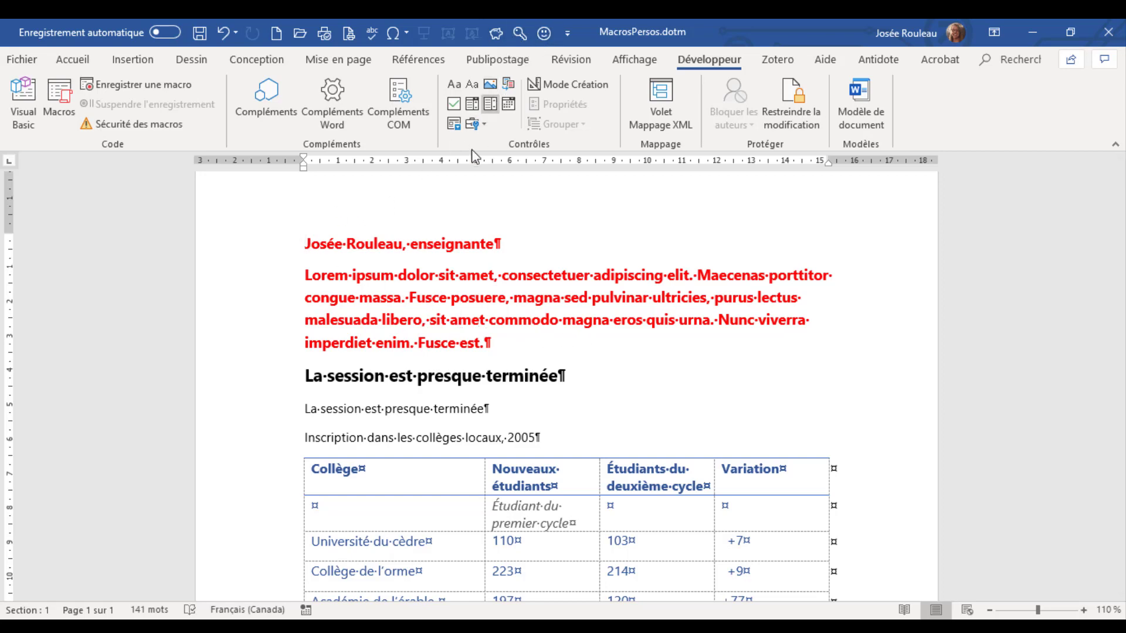
click(62, 106)
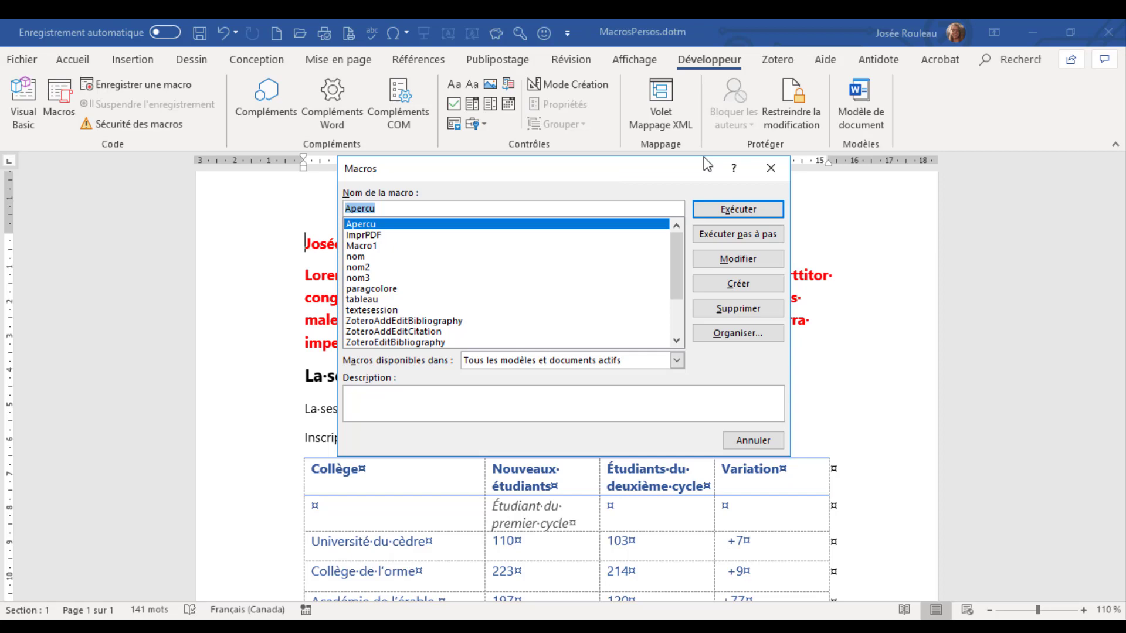
click(770, 168)
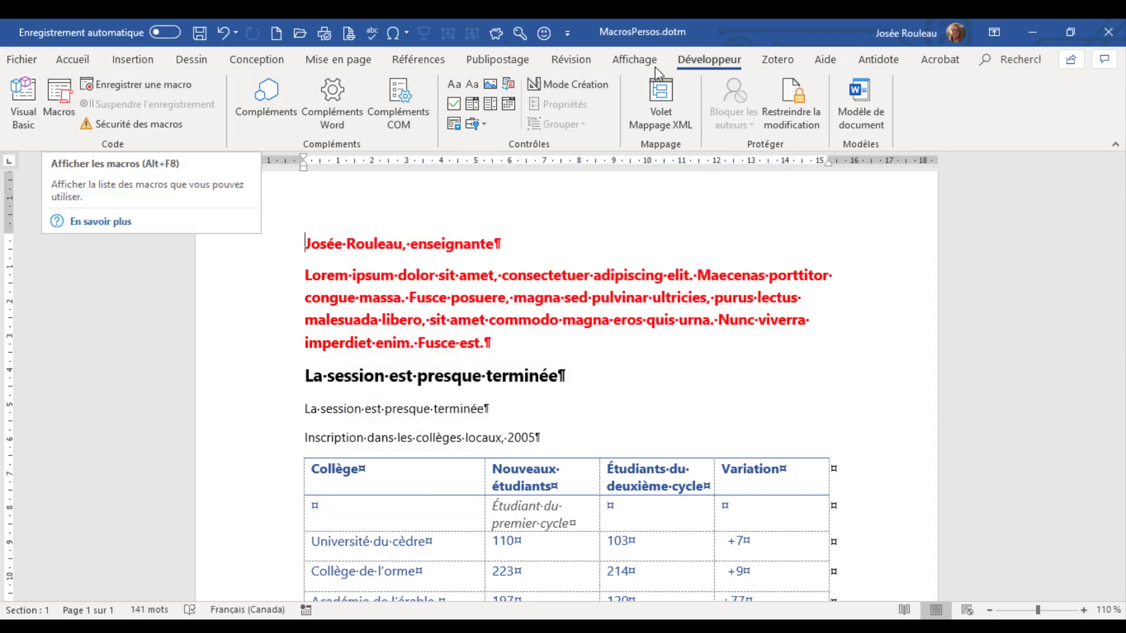
click(634, 59)
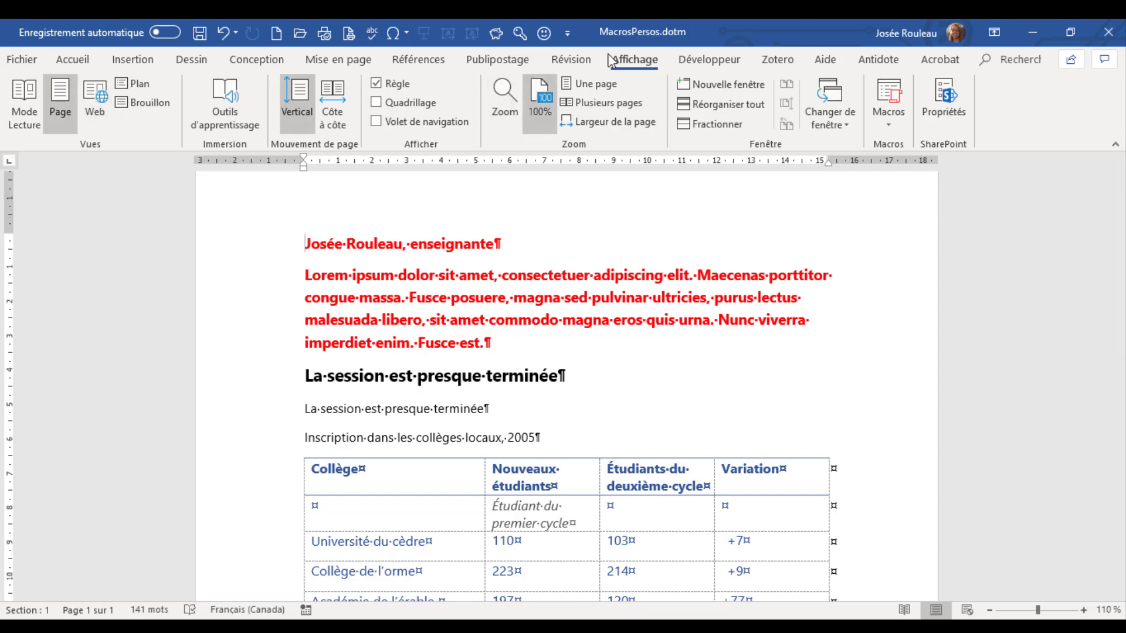
click(702, 61)
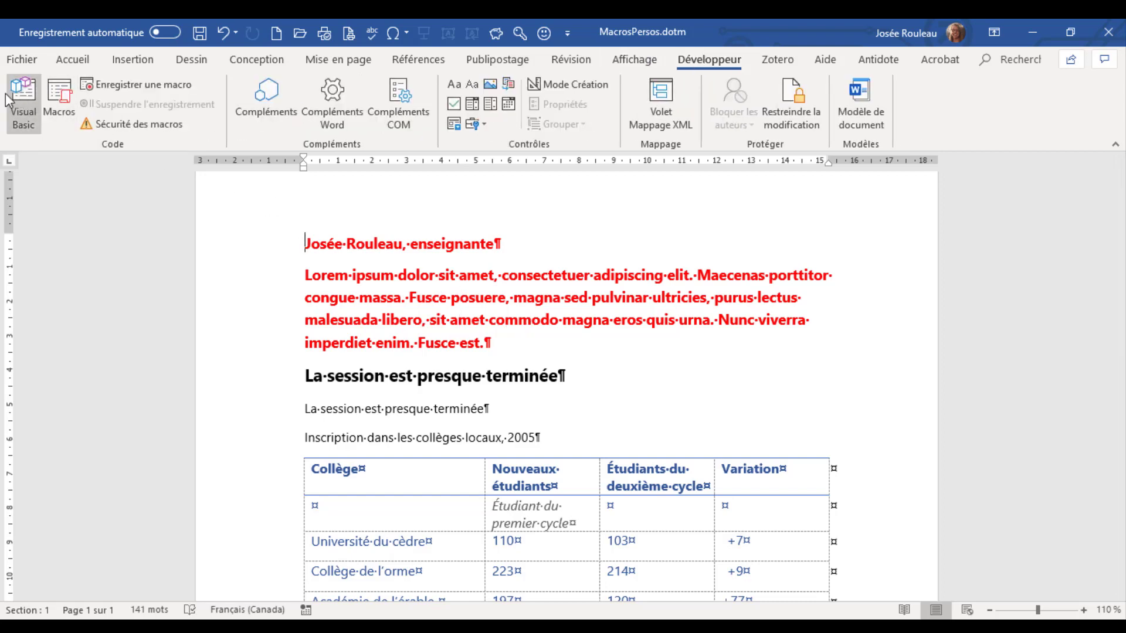
Step: Delete the macro Macro1, confirm the deletion, and close the macro list
click(64, 95)
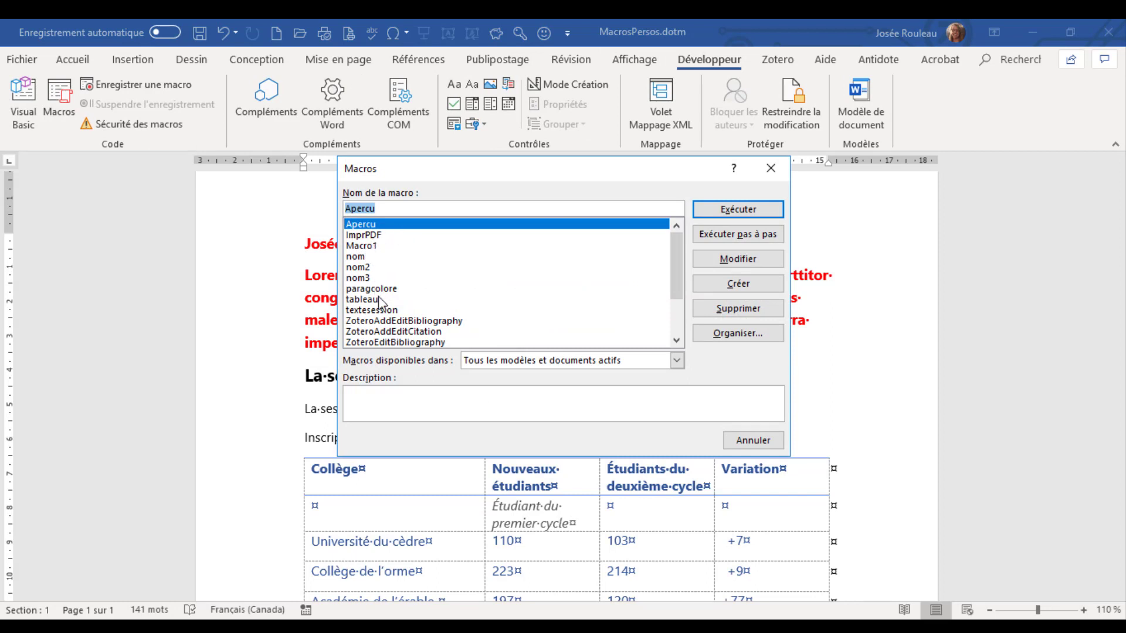
click(380, 246)
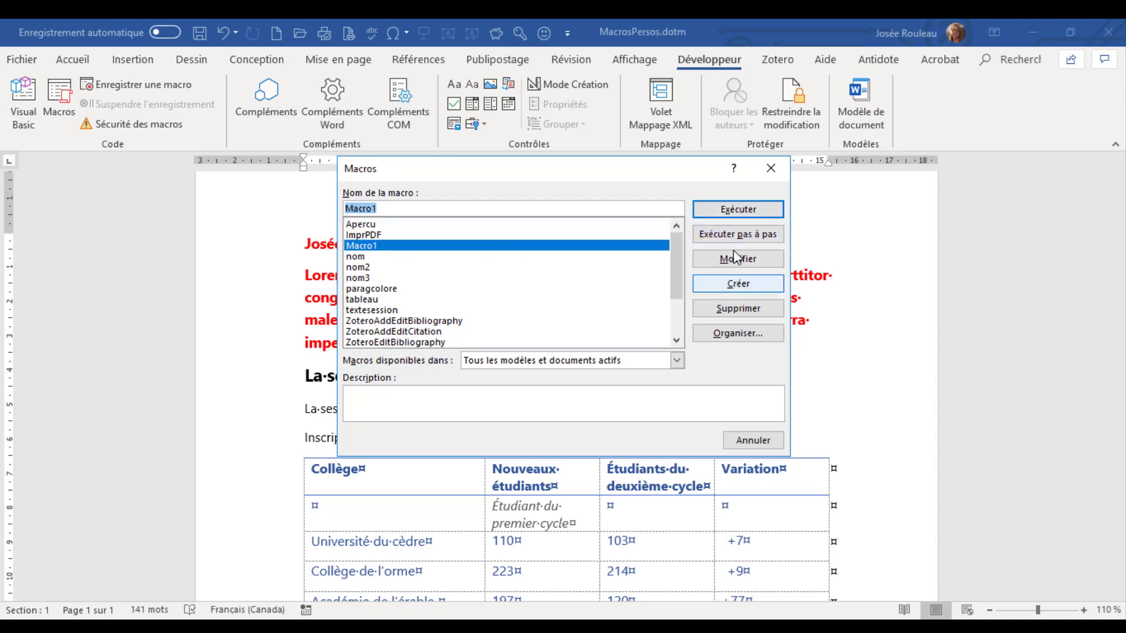
click(737, 308)
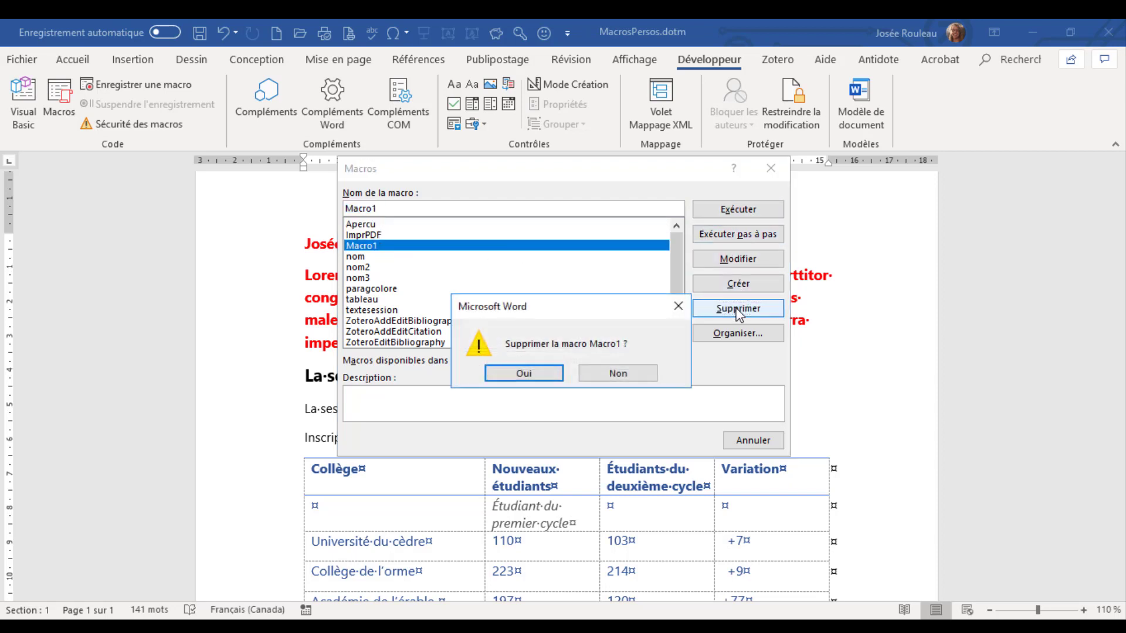
click(523, 374)
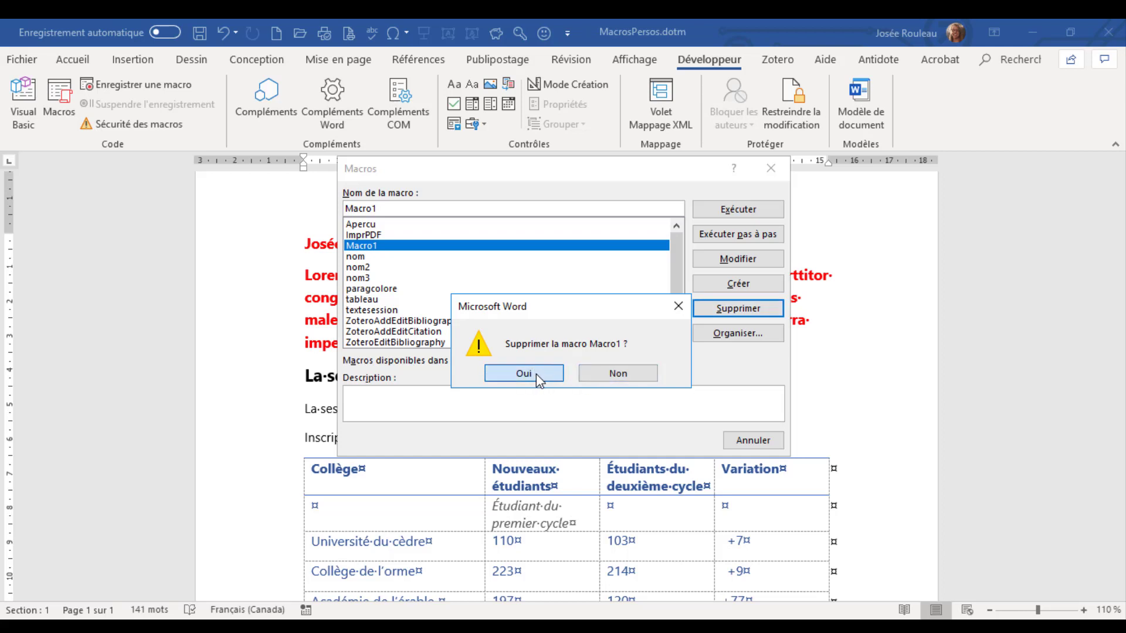
click(756, 442)
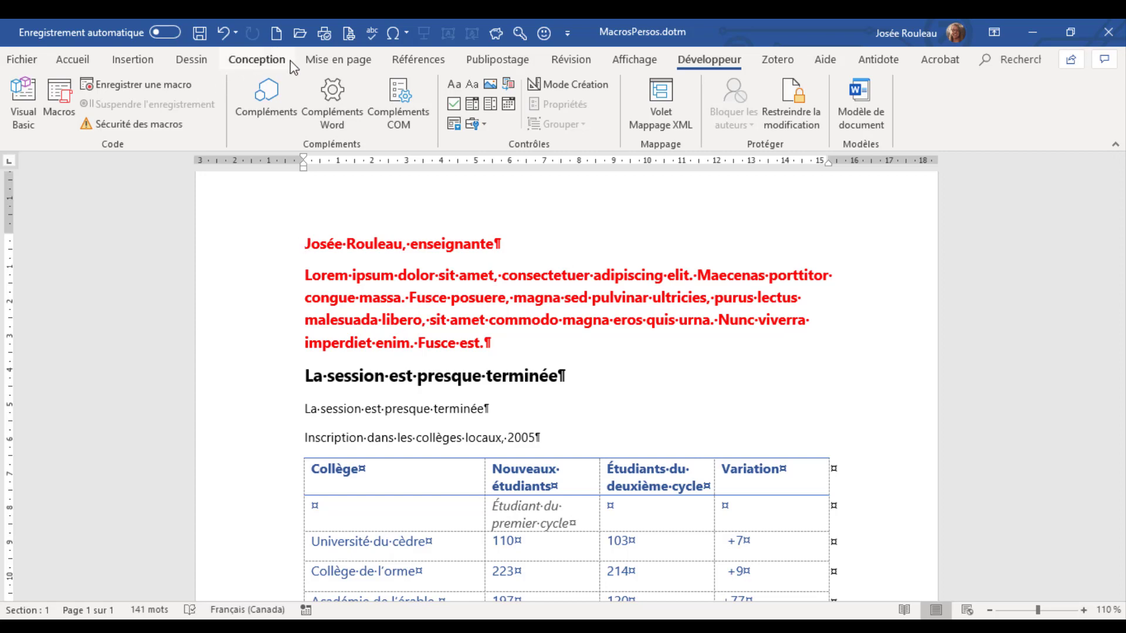
Step: Open the Quick Access Toolbar customization, show the Macros category, and widen the options dialog
click(567, 33)
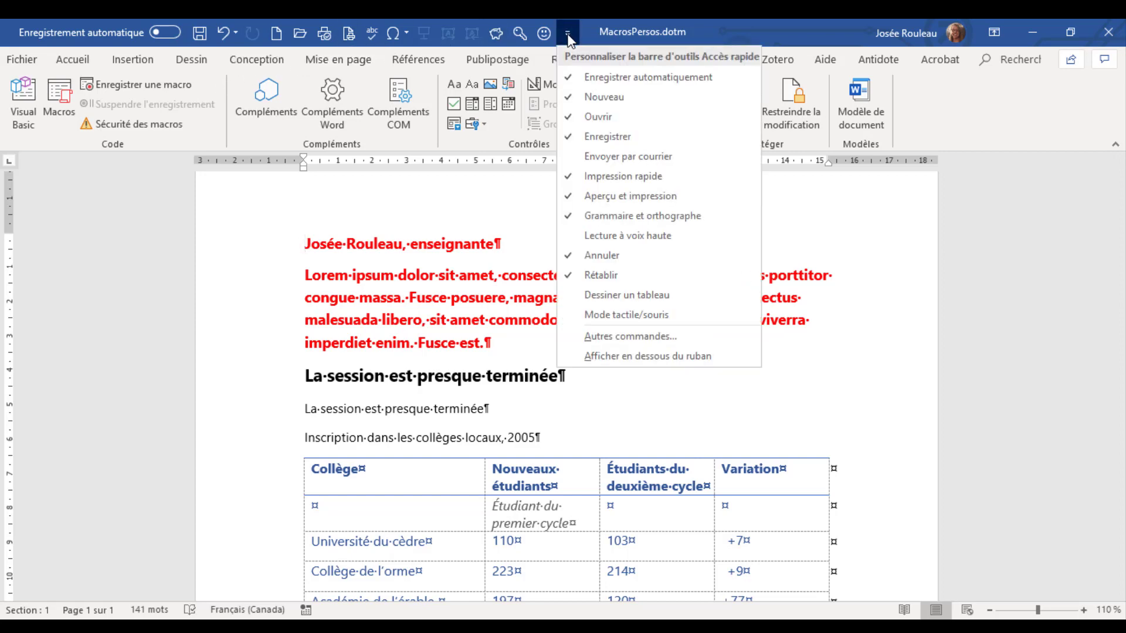
click(630, 336)
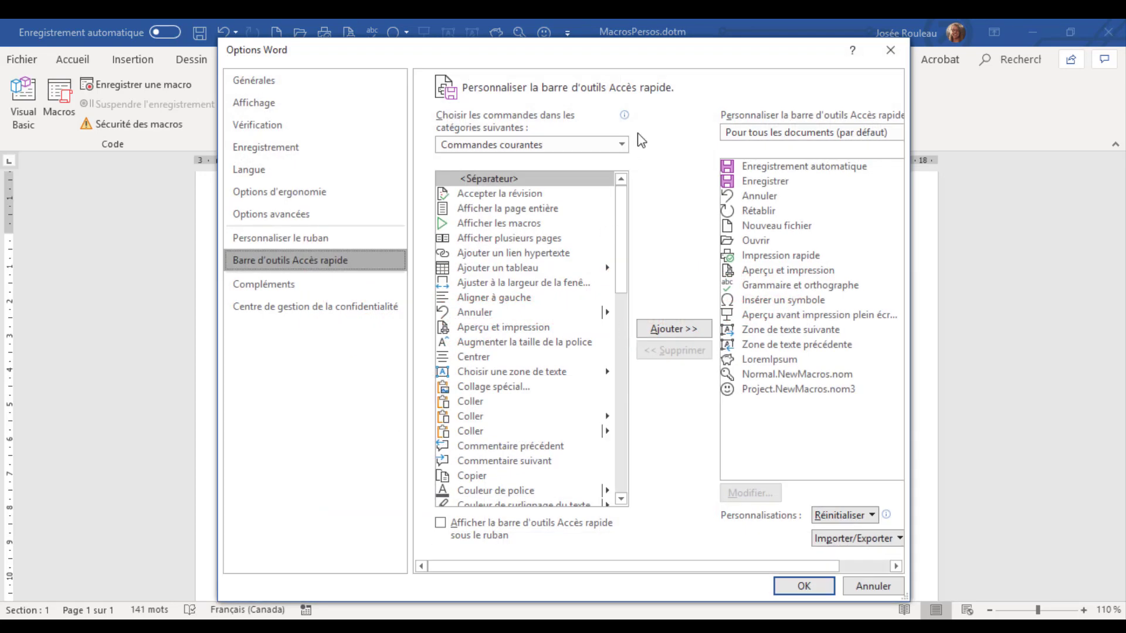
click(621, 146)
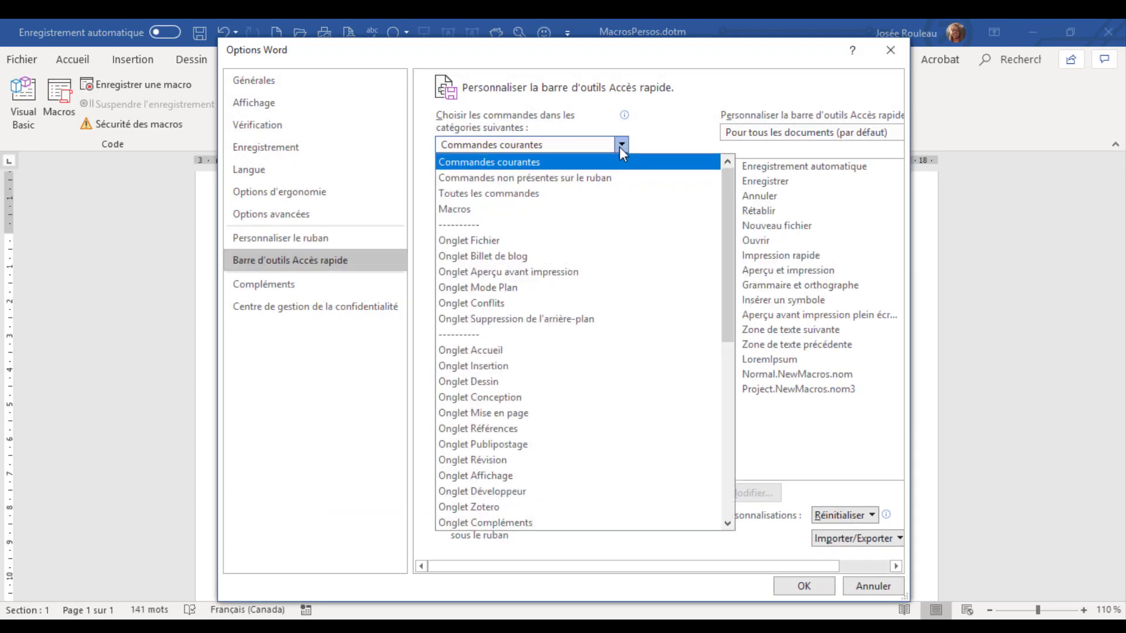
click(513, 208)
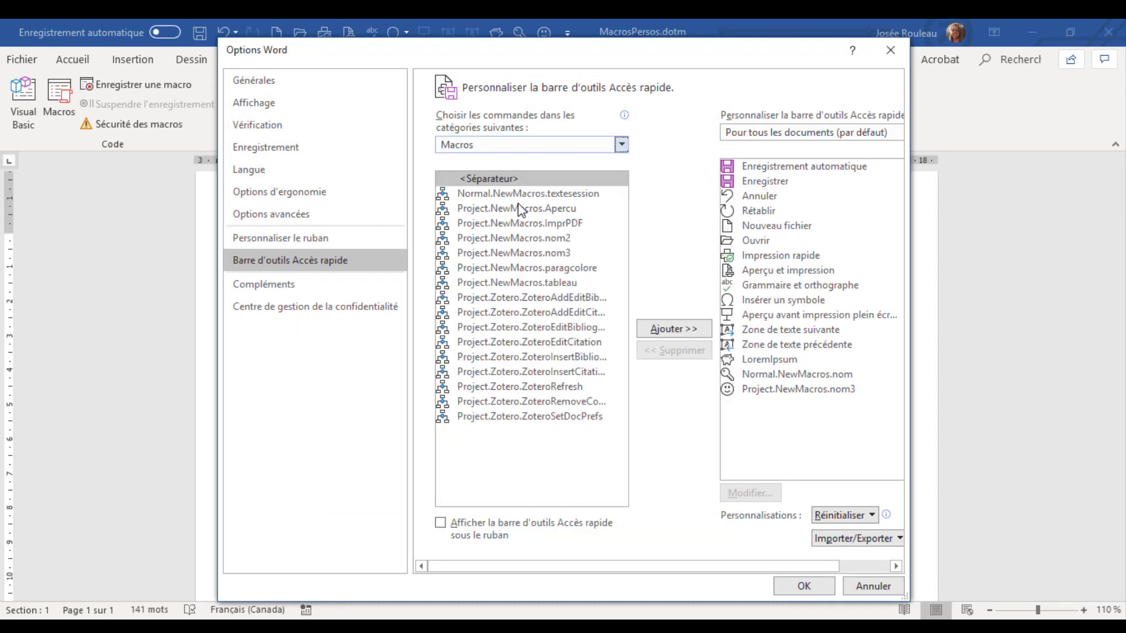
click(527, 238)
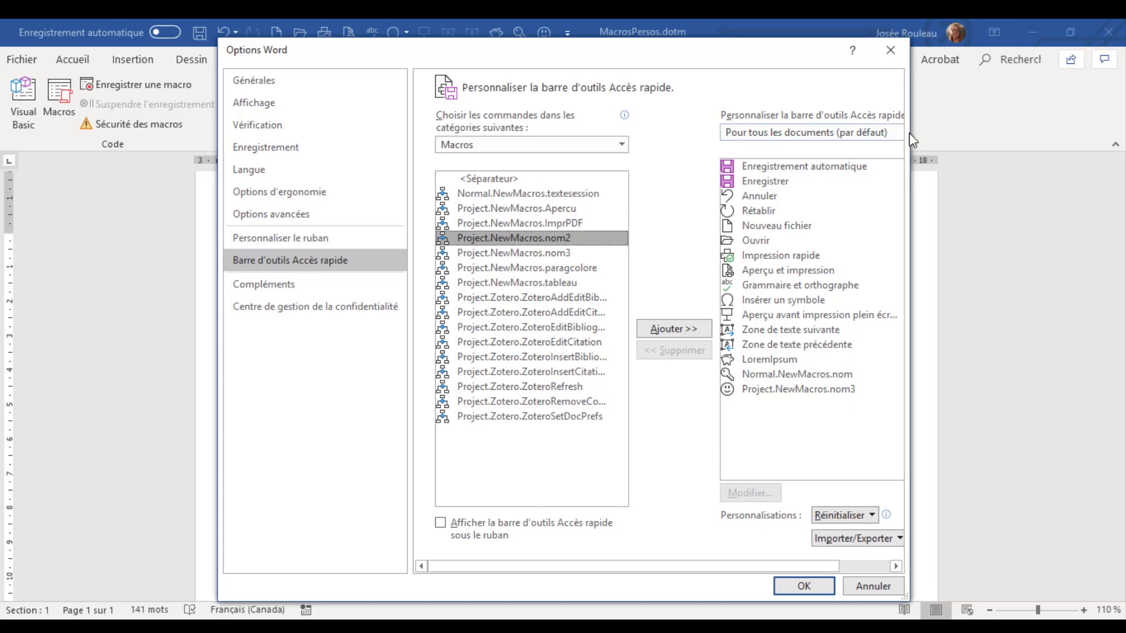
drag(907, 145, 1014, 145)
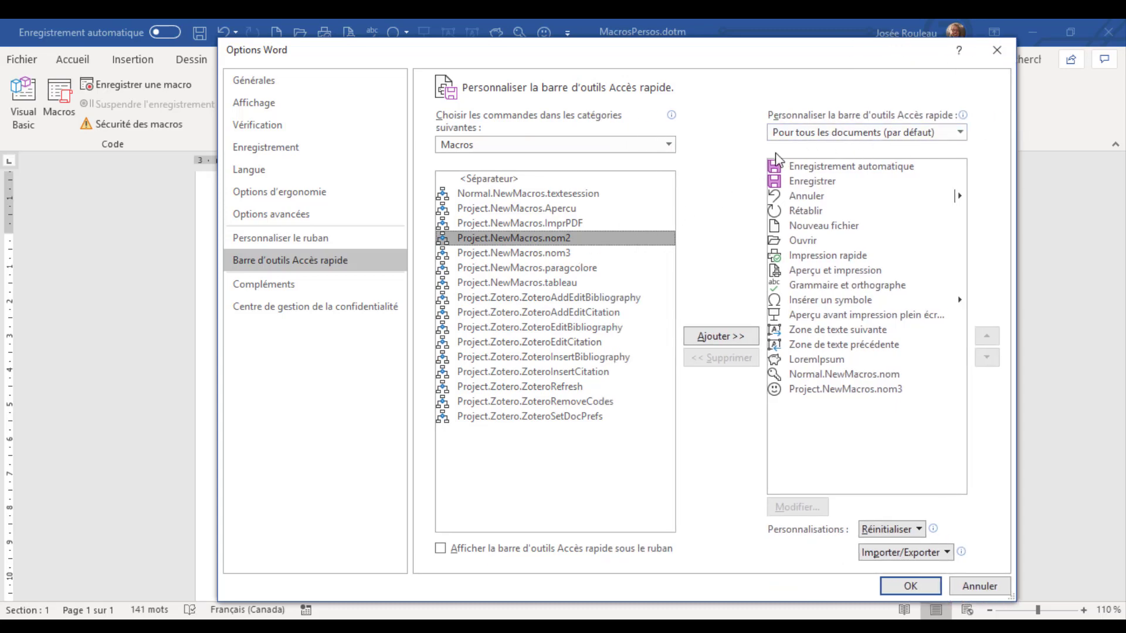
click(960, 132)
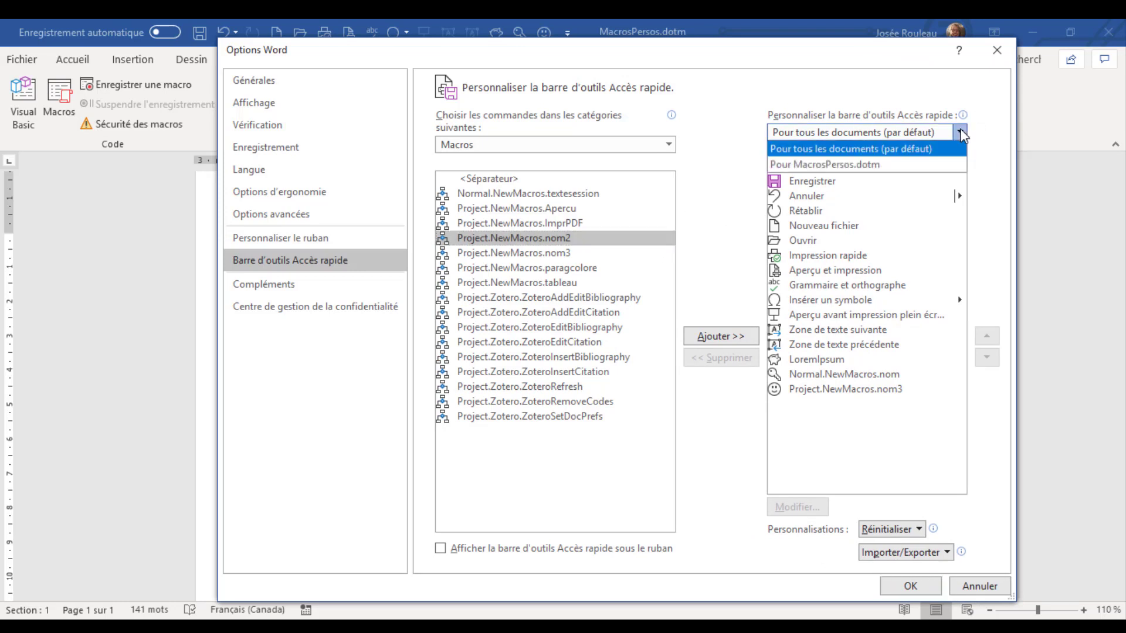
click(948, 167)
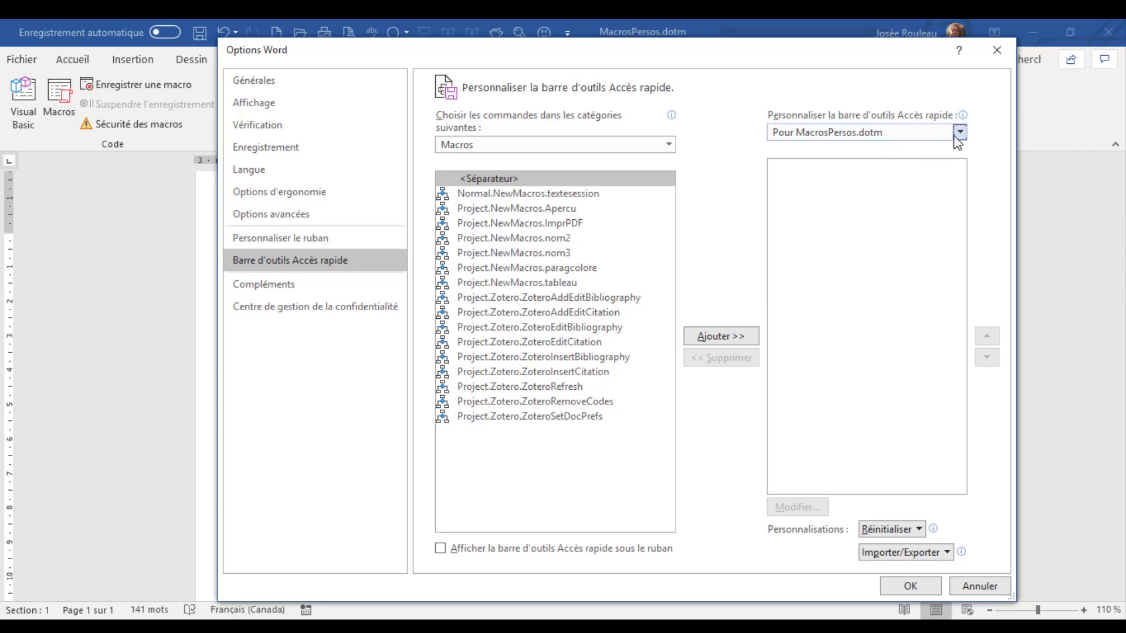
click(959, 134)
click(951, 152)
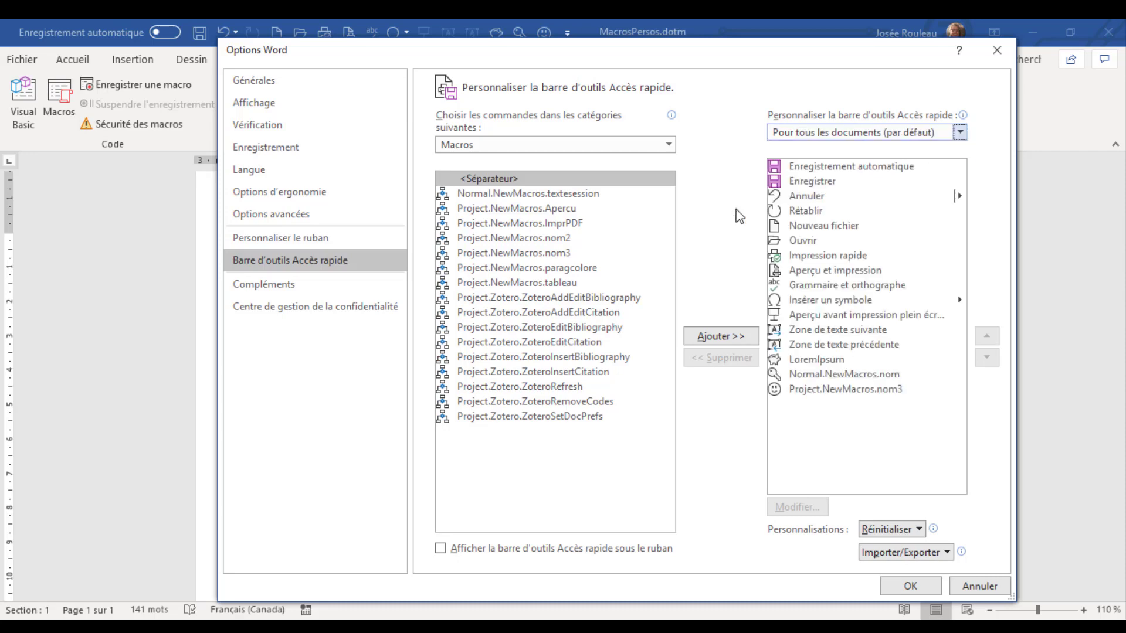
click(551, 236)
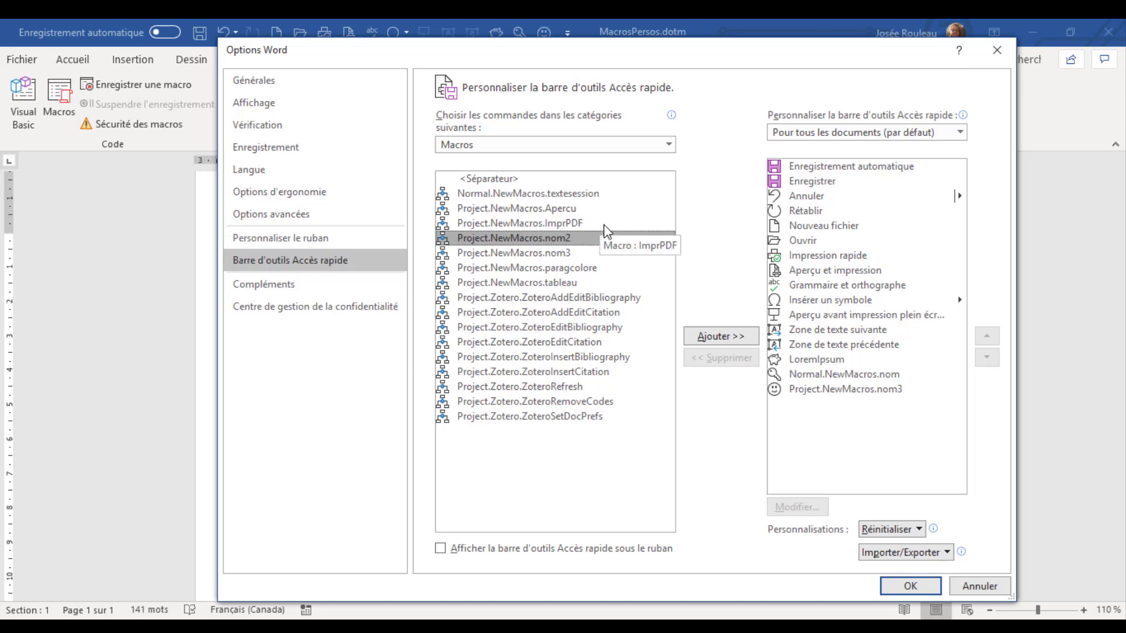
Step: Add the Project.NewMacros.ImprPDF macro to the Quick Access Toolbar for MacrosPersos.dotm only
click(960, 132)
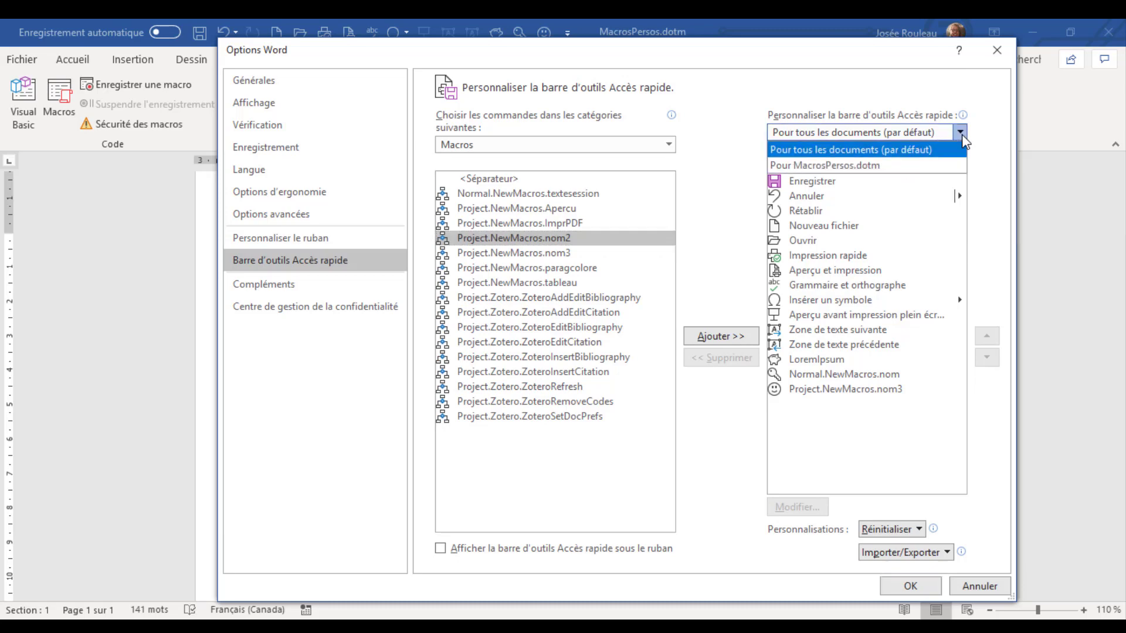
click(876, 167)
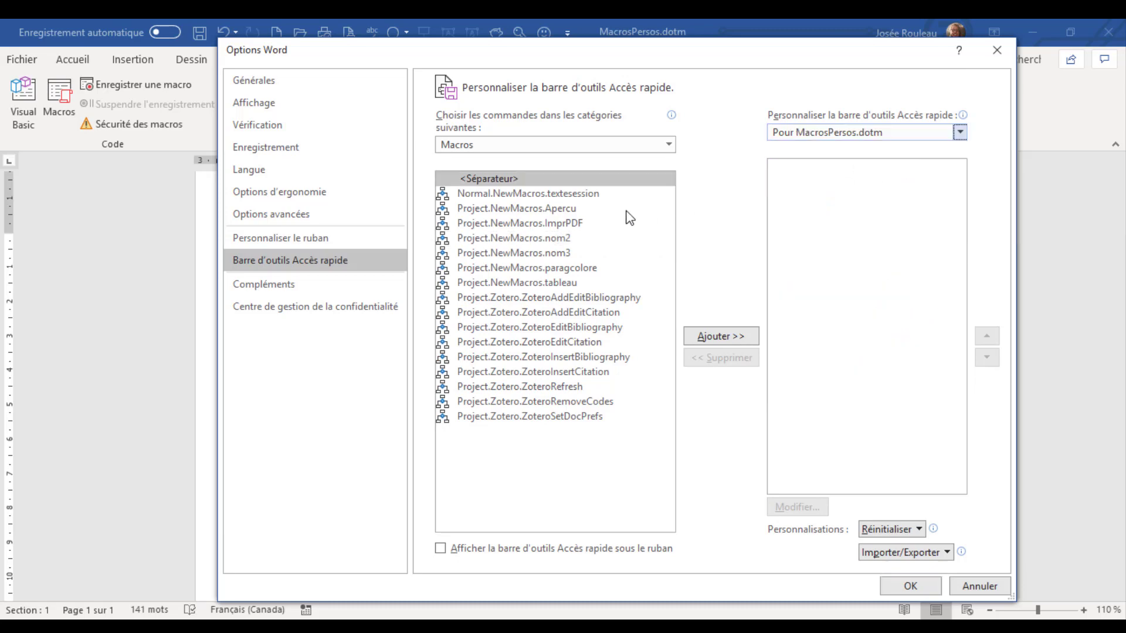
click(559, 210)
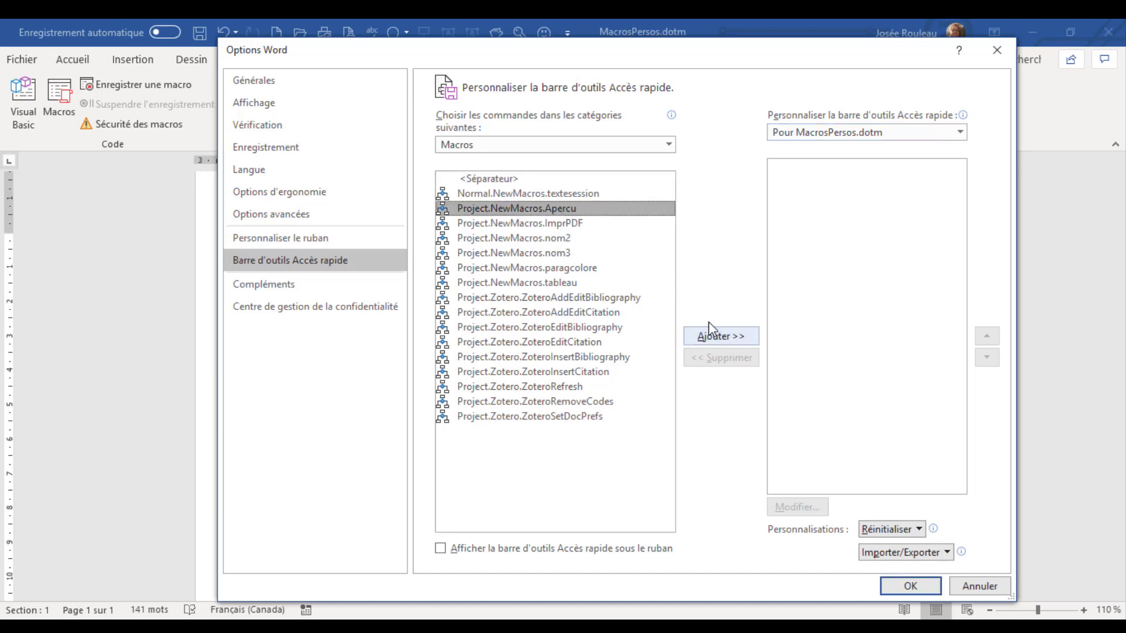
click(607, 224)
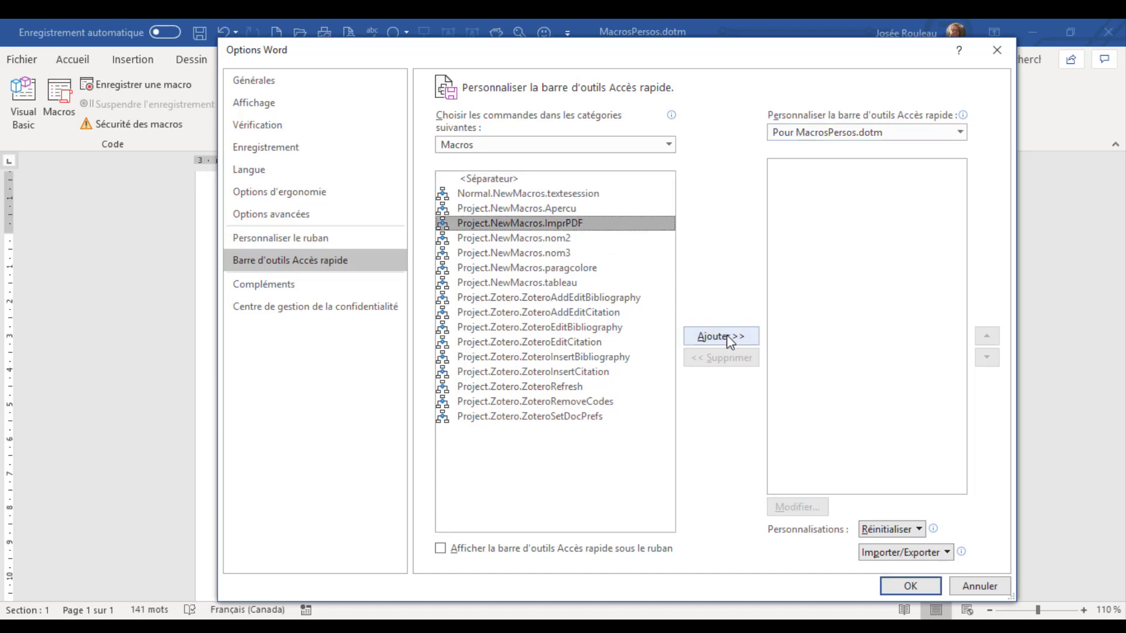
click(726, 335)
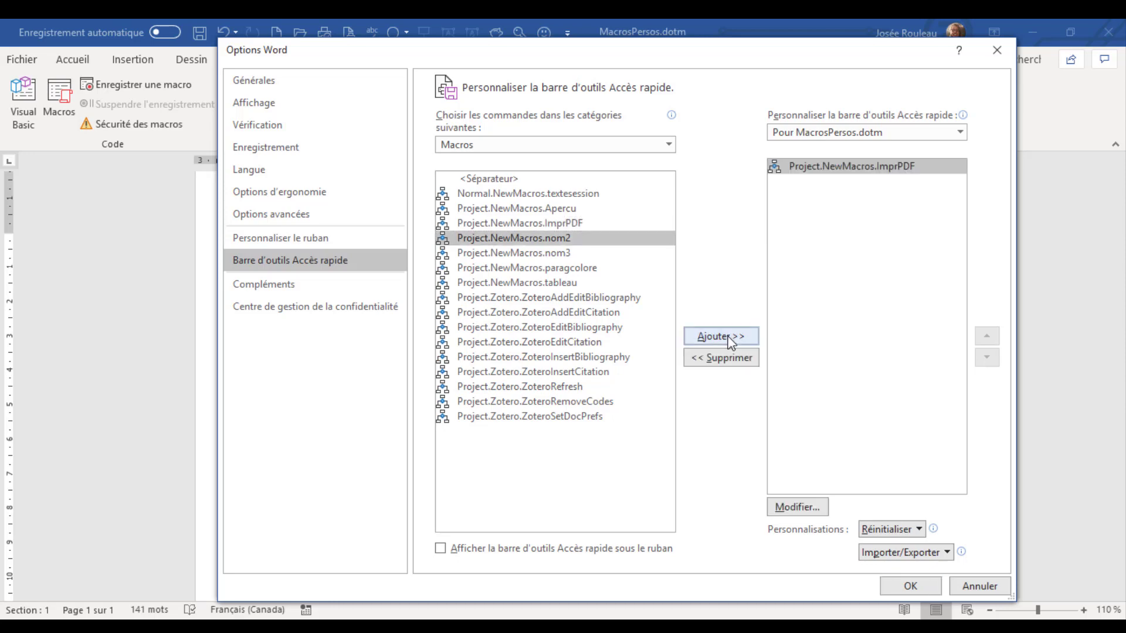
Step: Give the ImprPDF toolbar button the red shield symbol and the display name "Impression PDF", and apply the toolbar options
click(800, 505)
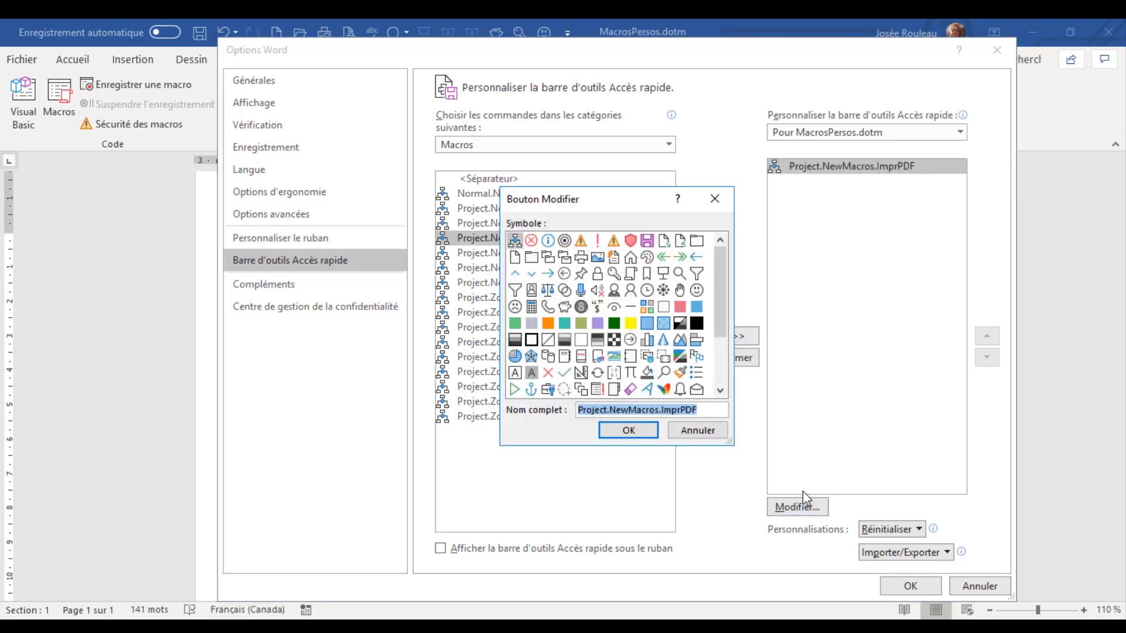
click(613, 243)
click(630, 242)
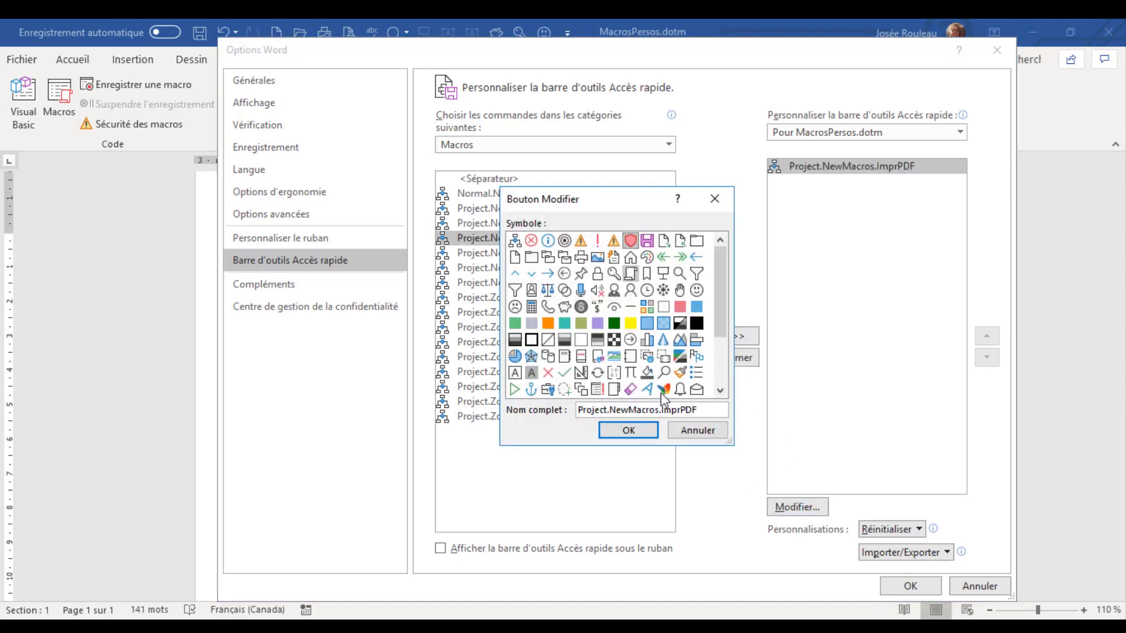
double_click(712, 411)
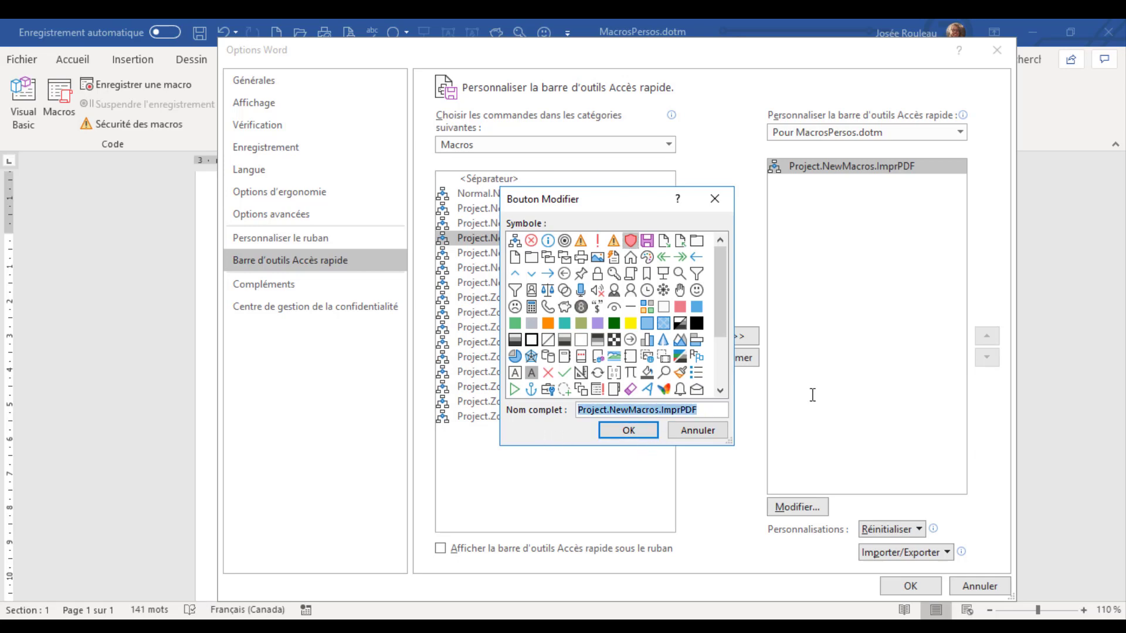
text(I)
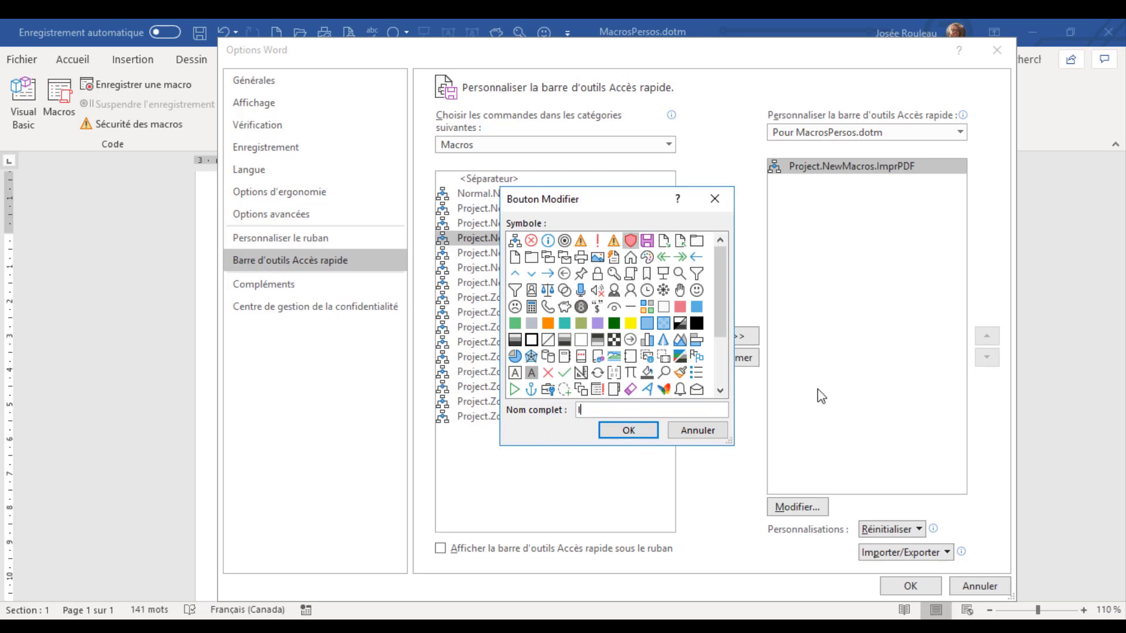
text(mpressi)
key(BackSpace)
text(ion PDF)
click(652, 432)
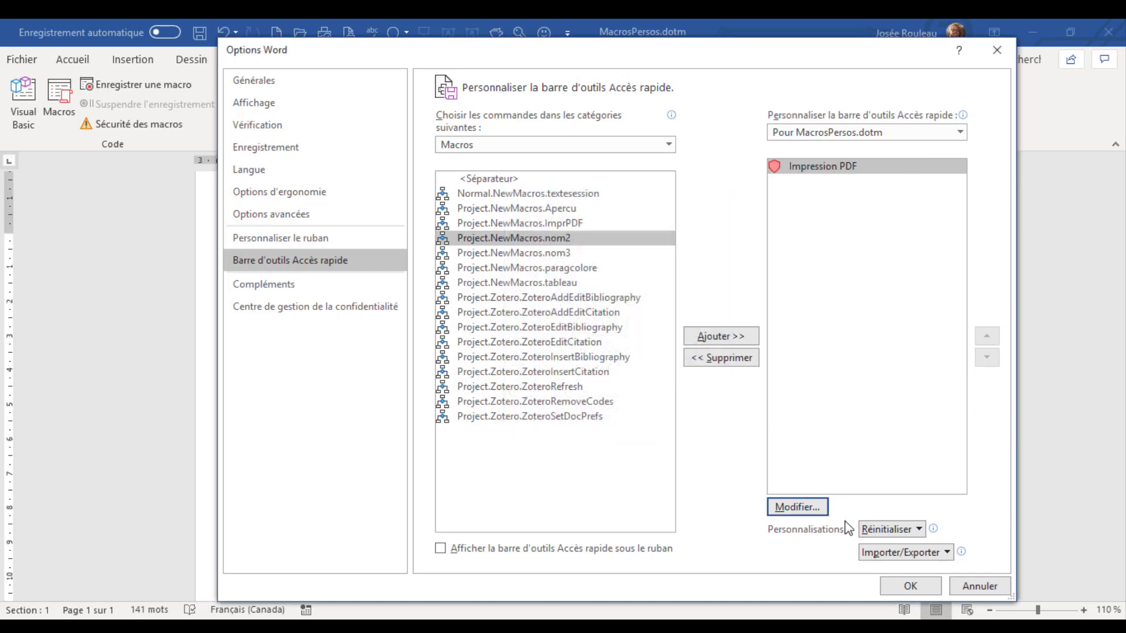
click(923, 585)
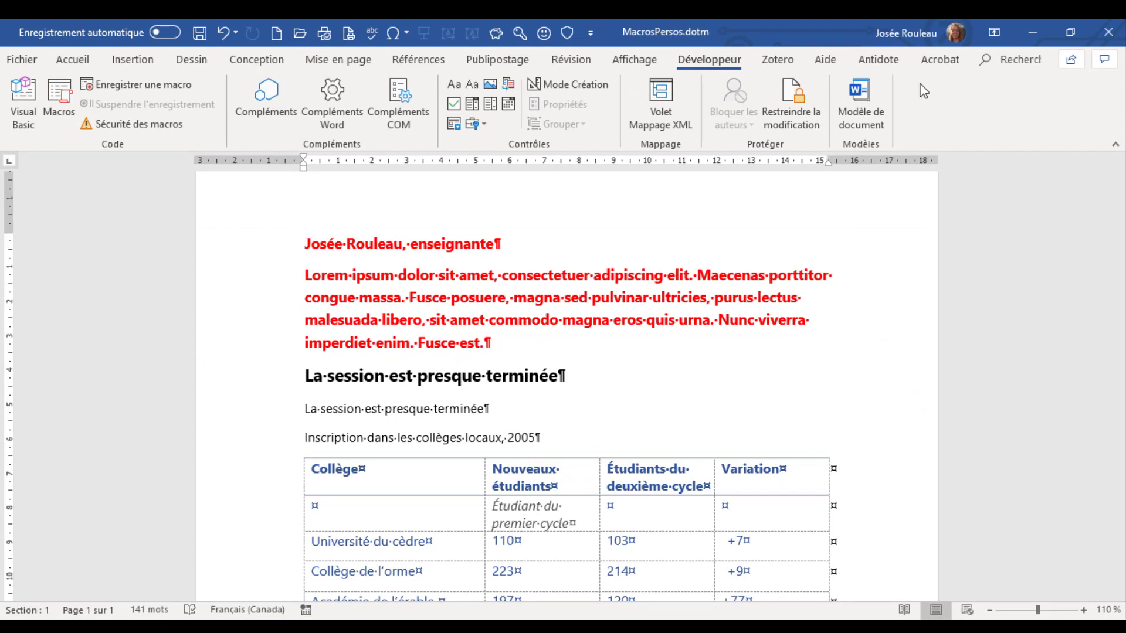
Step: Open the keyboard shortcut customization from the ribbon options and show the Macros category
right_click(919, 83)
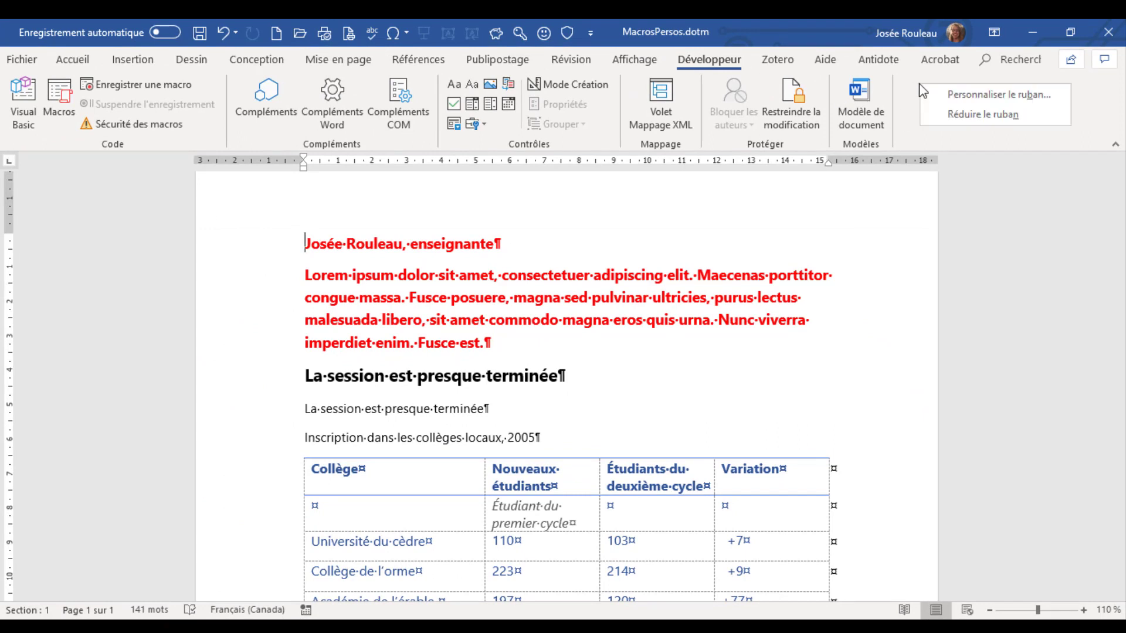
click(959, 99)
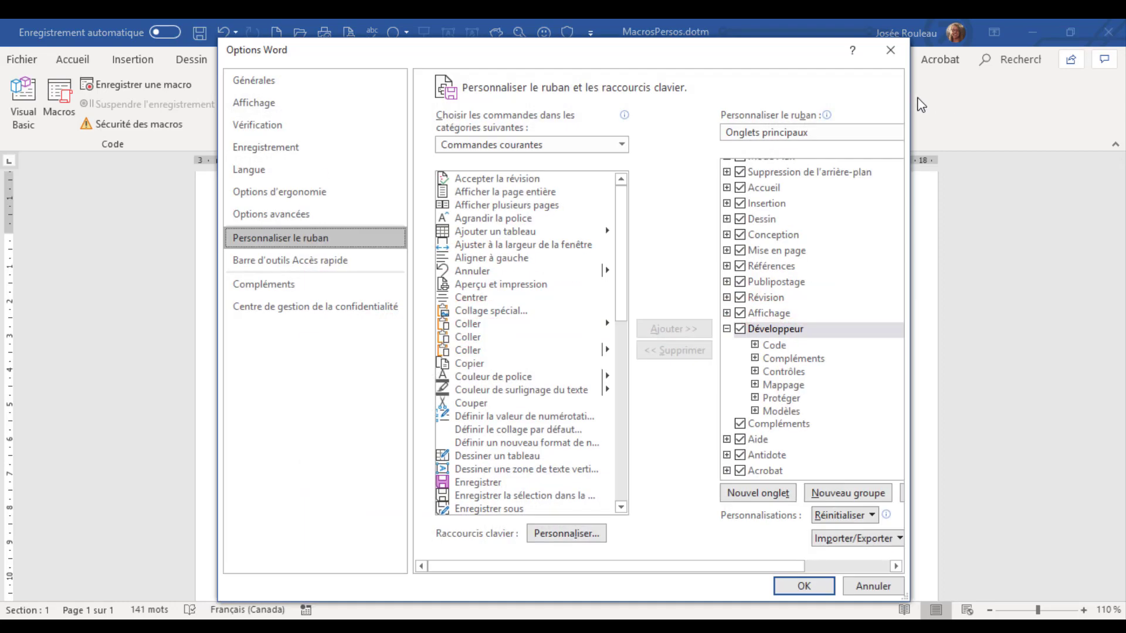
click(575, 535)
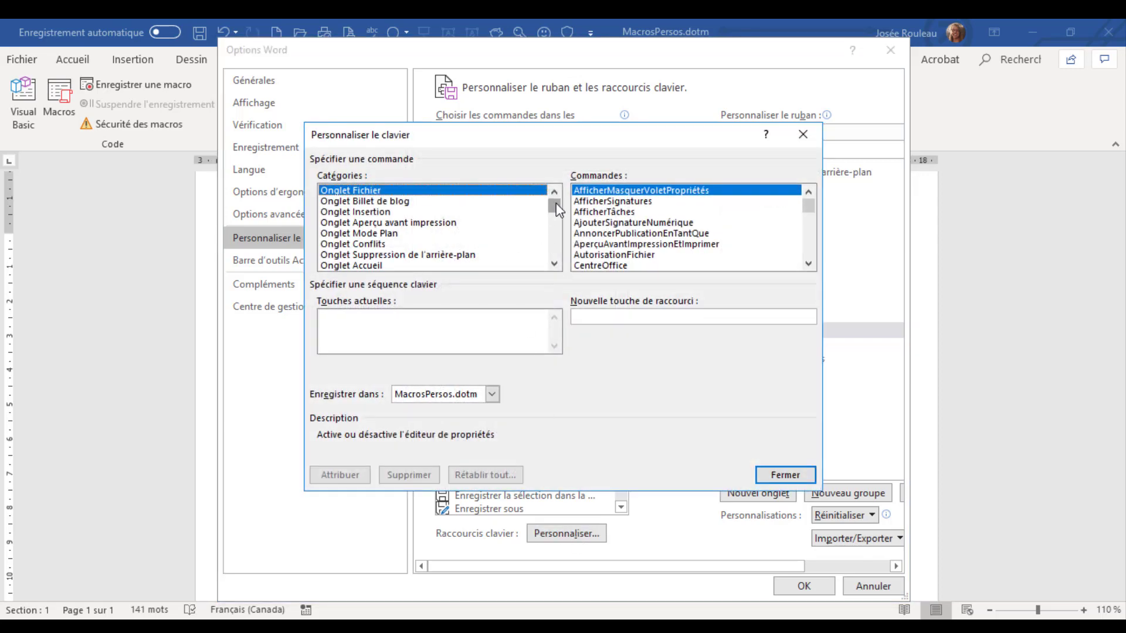
drag(555, 208, 552, 250)
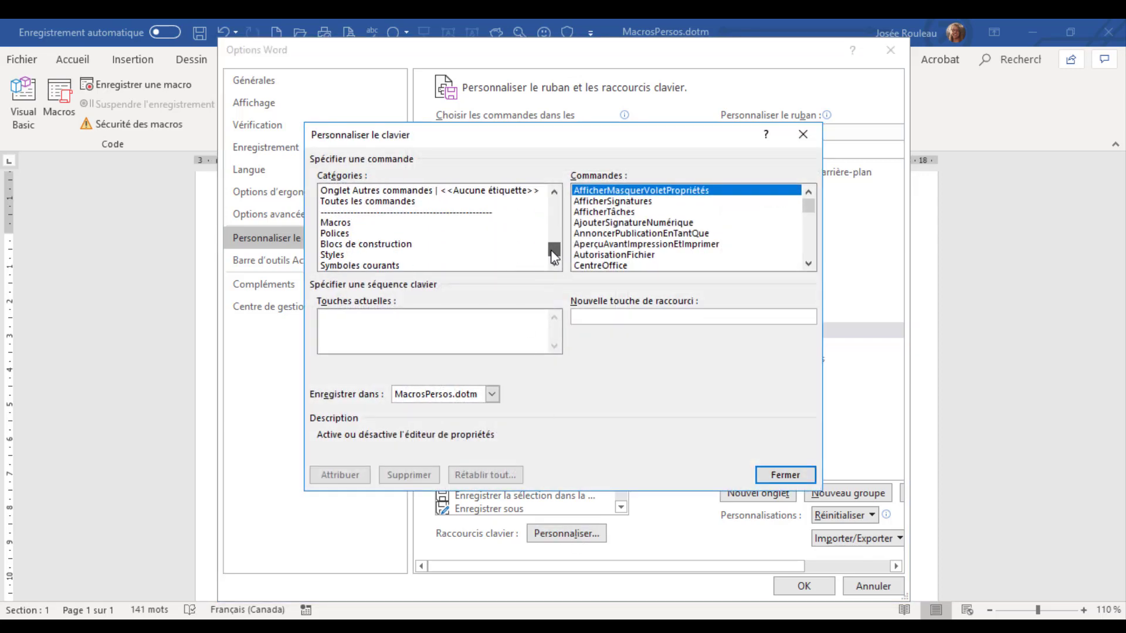
click(368, 223)
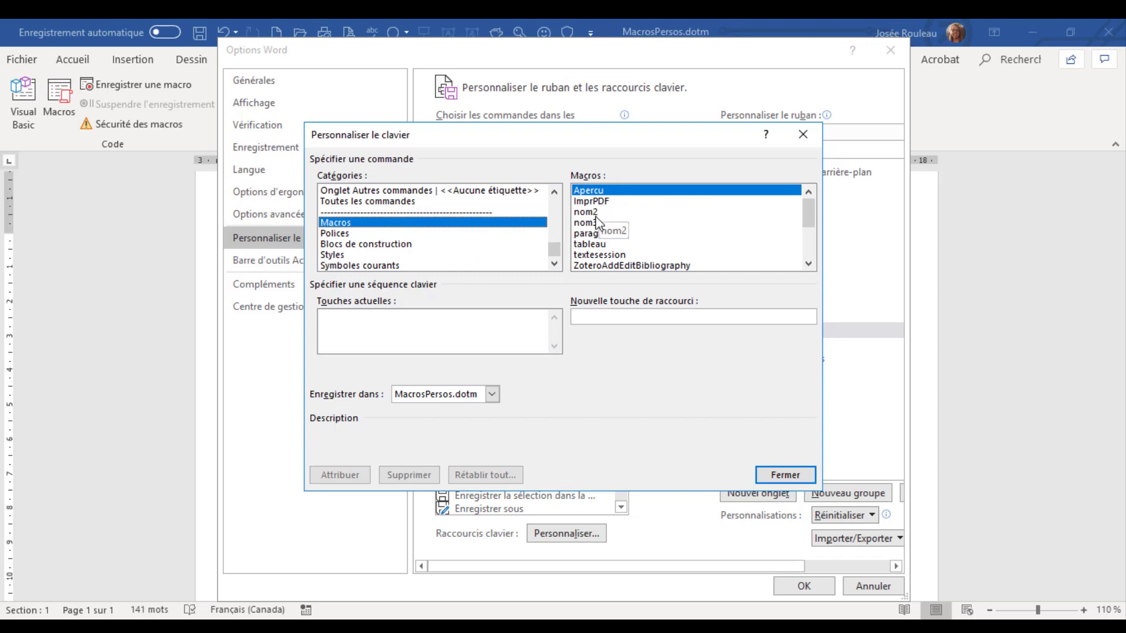
Step: Assign the shortcut Alt+2 to the textesession macro, saved in MacrosPersos.dotm, and confirm the options
click(595, 255)
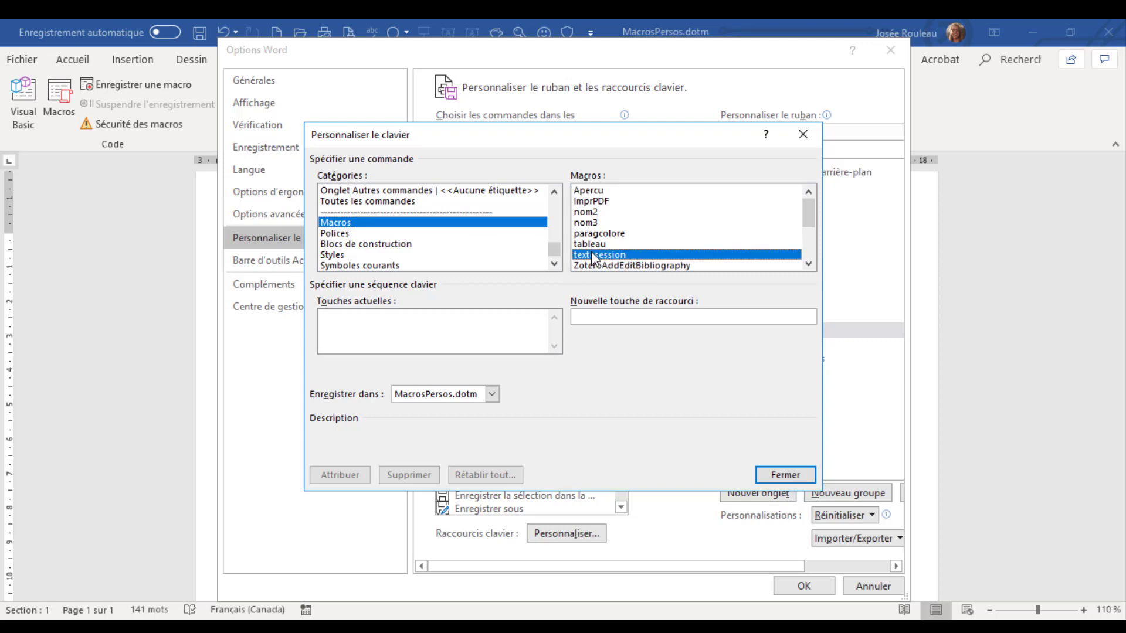
click(598, 316)
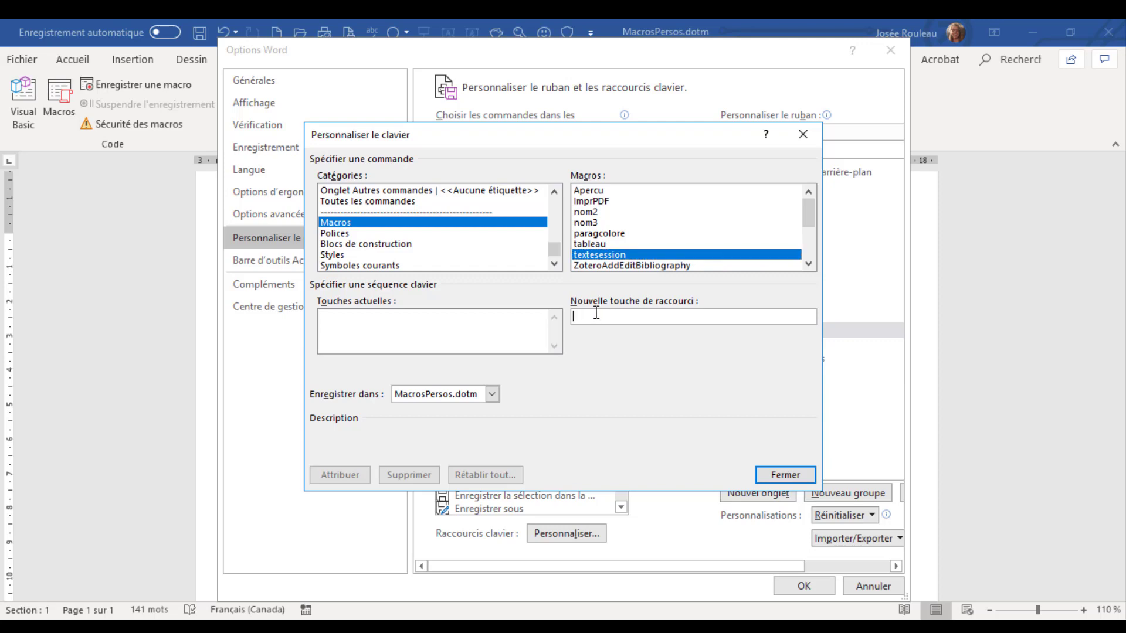
key(alt+2)
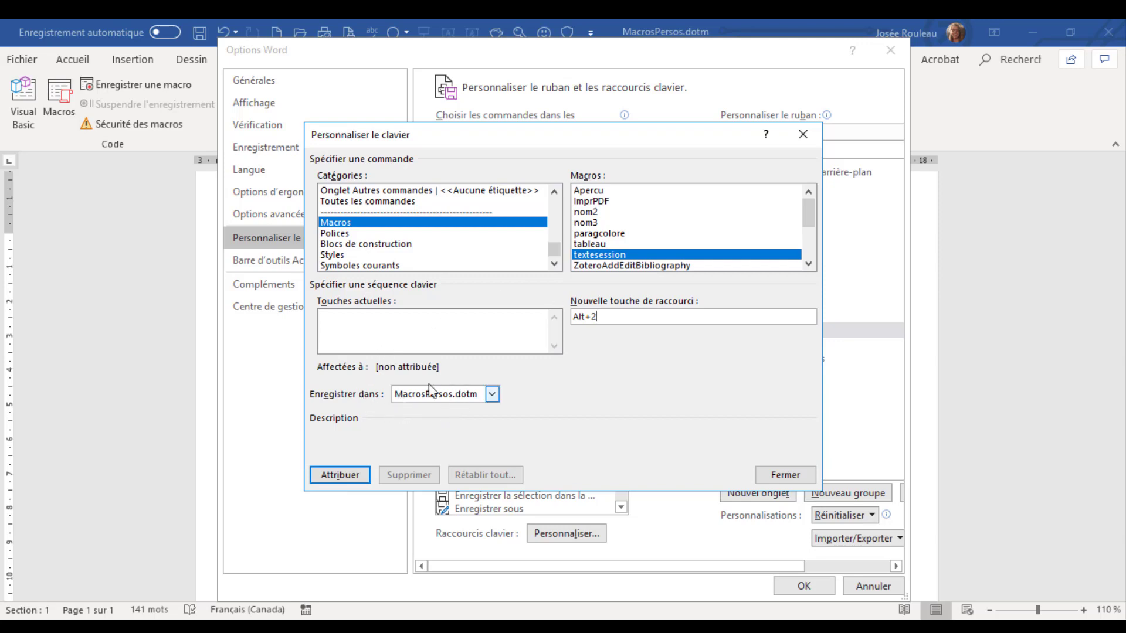
click(351, 474)
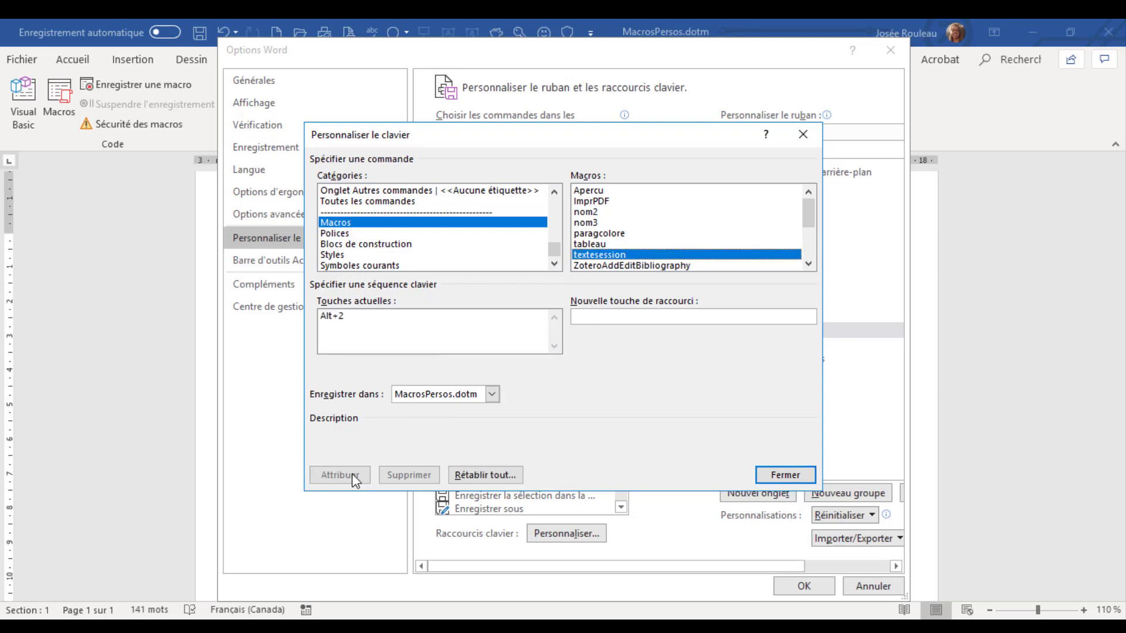
click(786, 475)
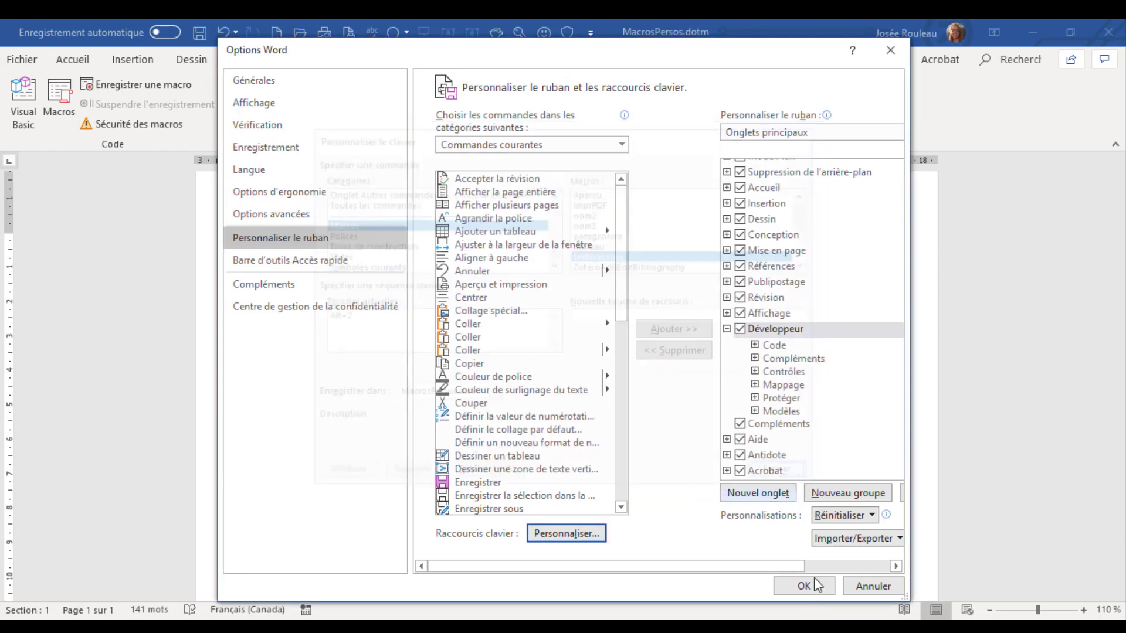
click(802, 585)
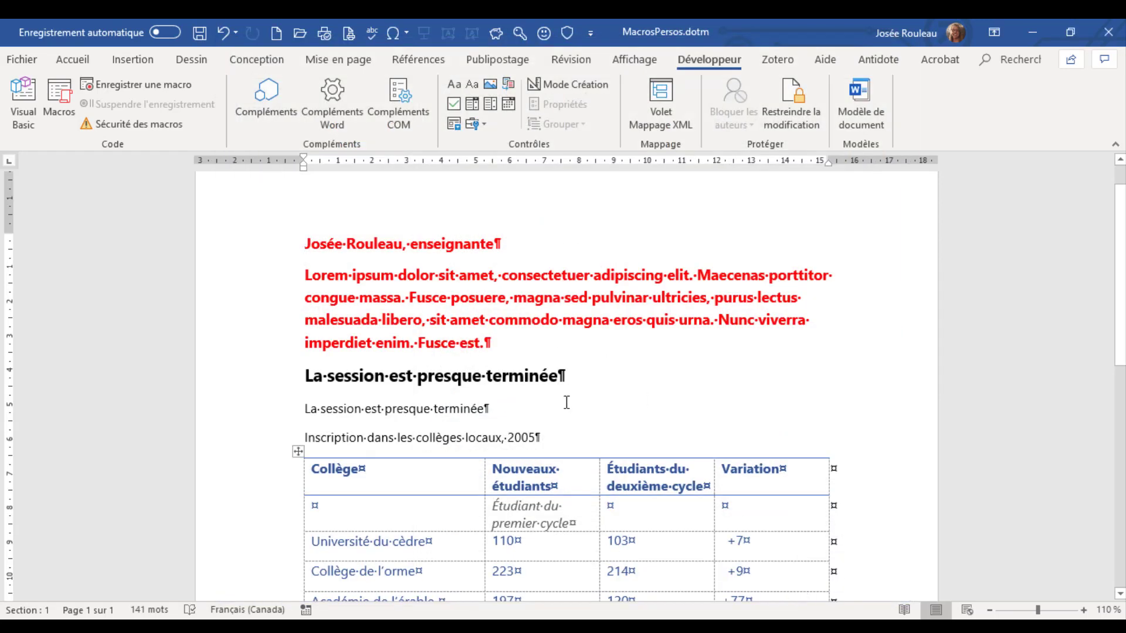
Step: Add a paragraph above "Inscription dans les collèges locaux, 2005" and insert "La session est presque terminée" in it with the textesession macro
click(556, 411)
key(Return)
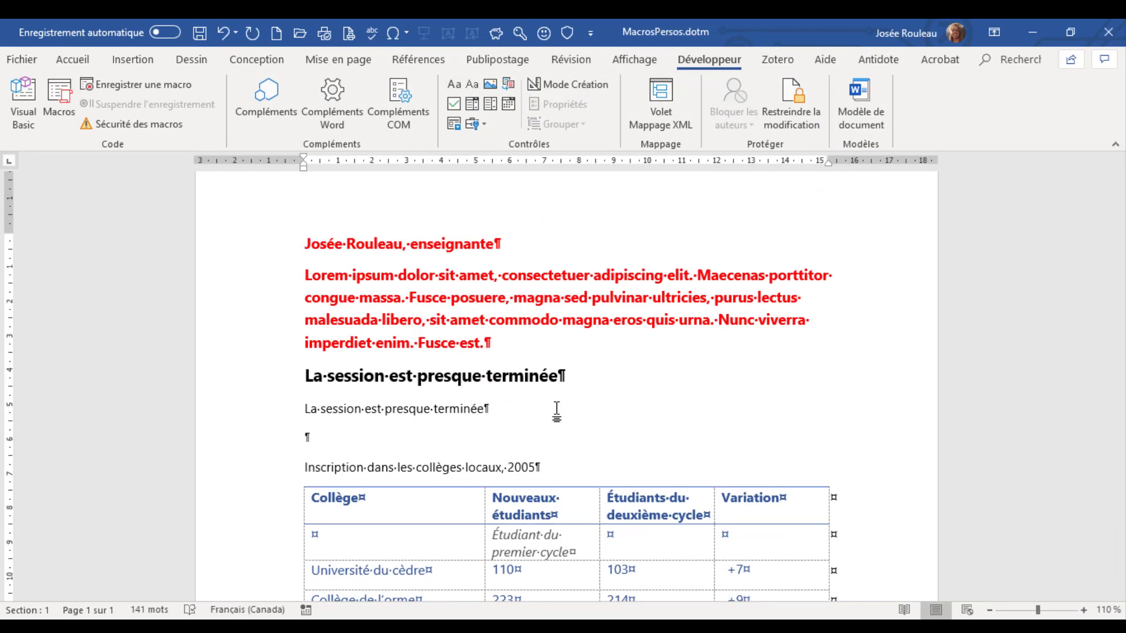
text(La session est presque terminée)
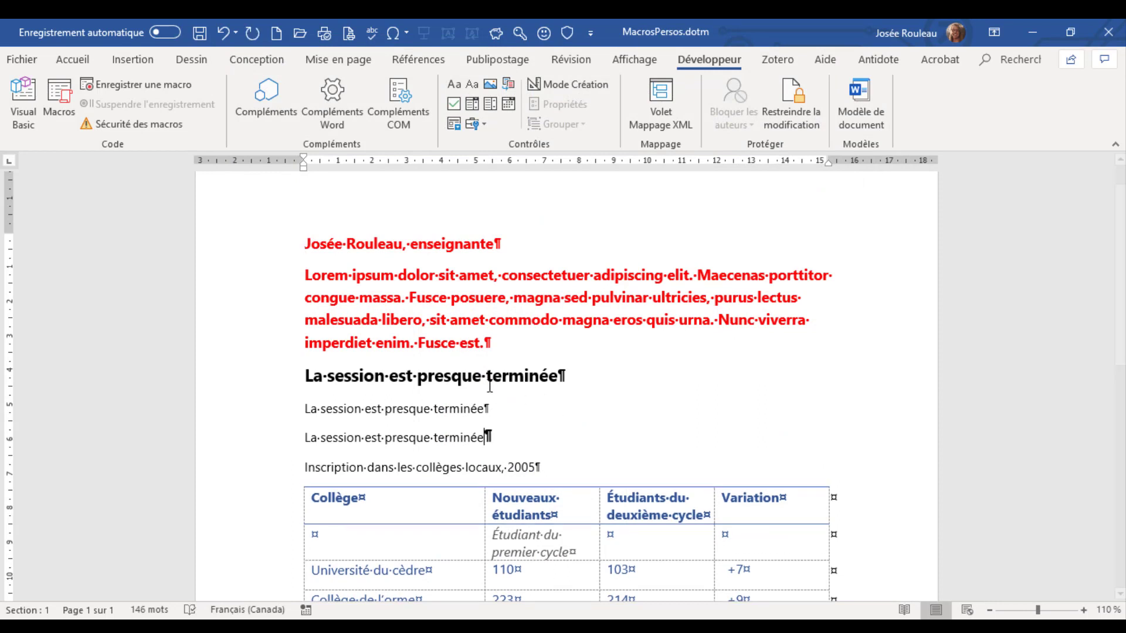
Step: Run the Impression PDF macro on the document and cancel saving the PDF file
click(565, 33)
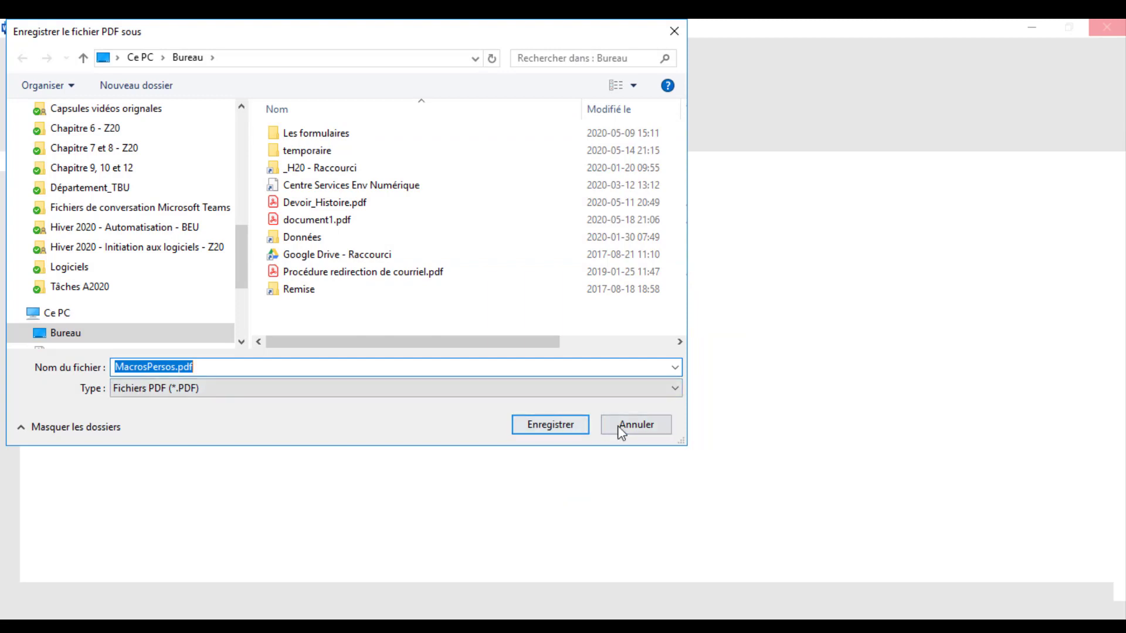
click(622, 427)
Step: Start a new paragraph below the table's source note and choose the BoutonMacro field for insertion there
scroll(544, 353, down, 7)
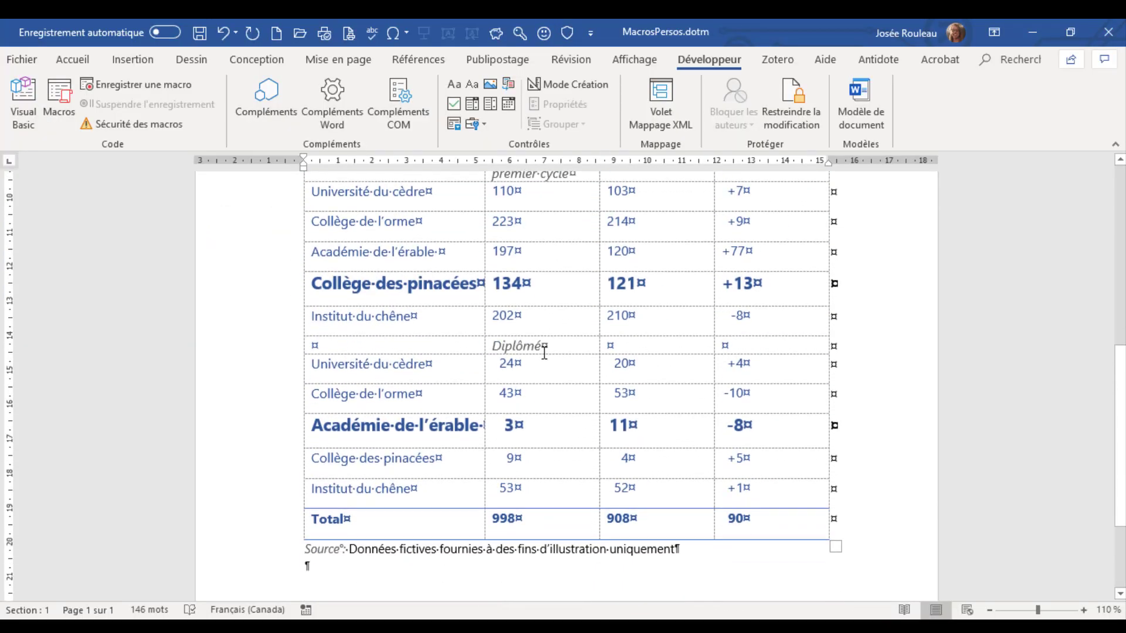
scroll(544, 353, down, 2)
double_click(343, 432)
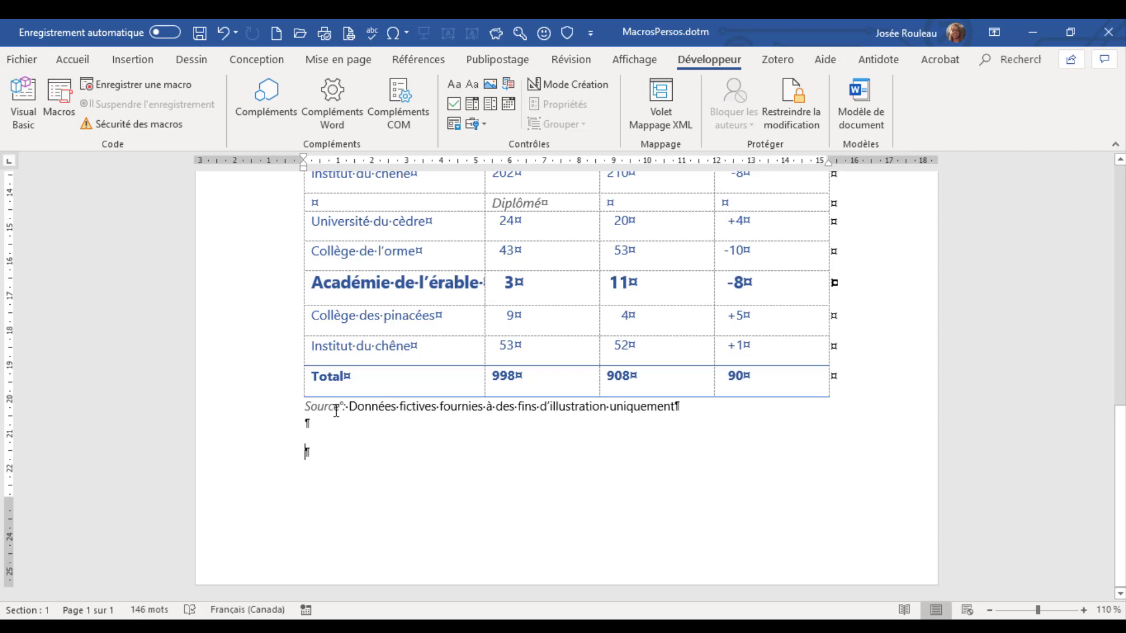
click(141, 62)
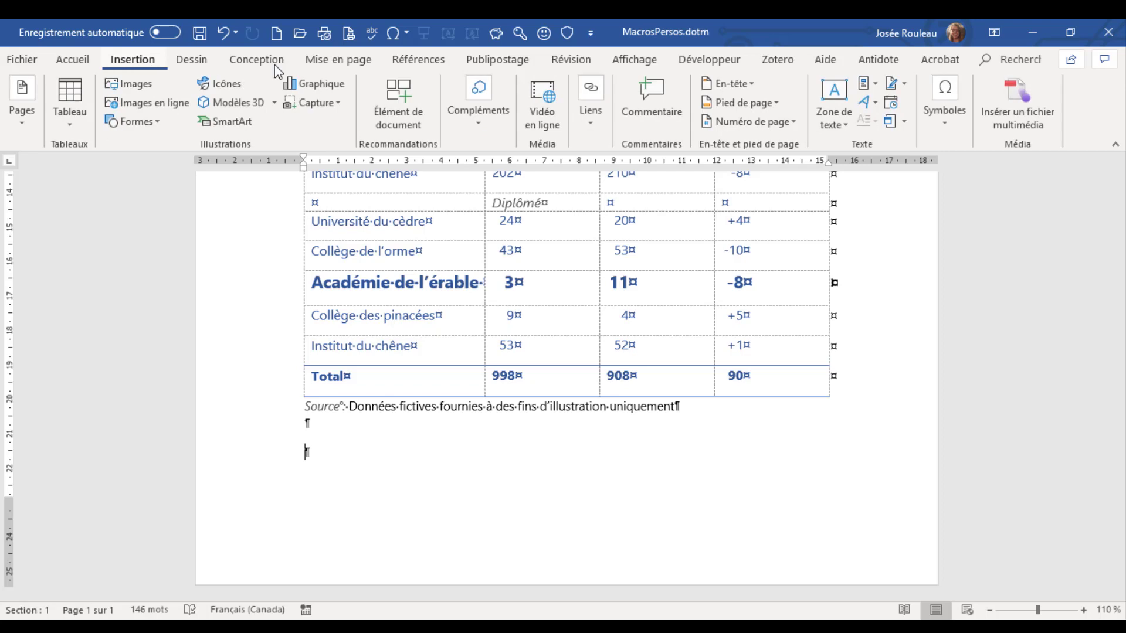
click(871, 83)
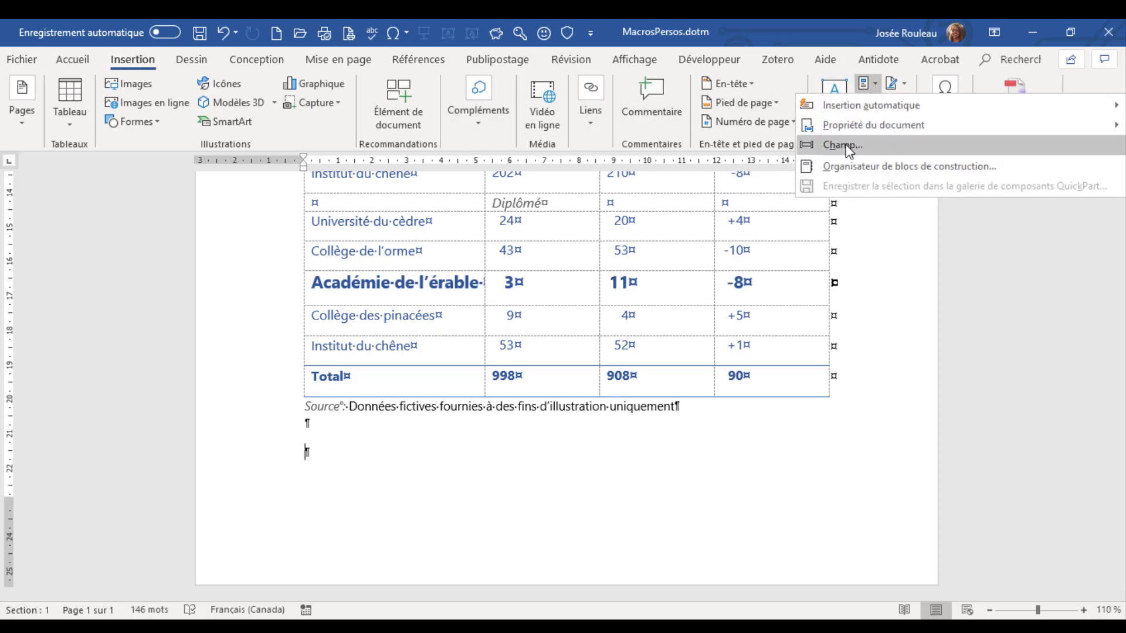
click(848, 150)
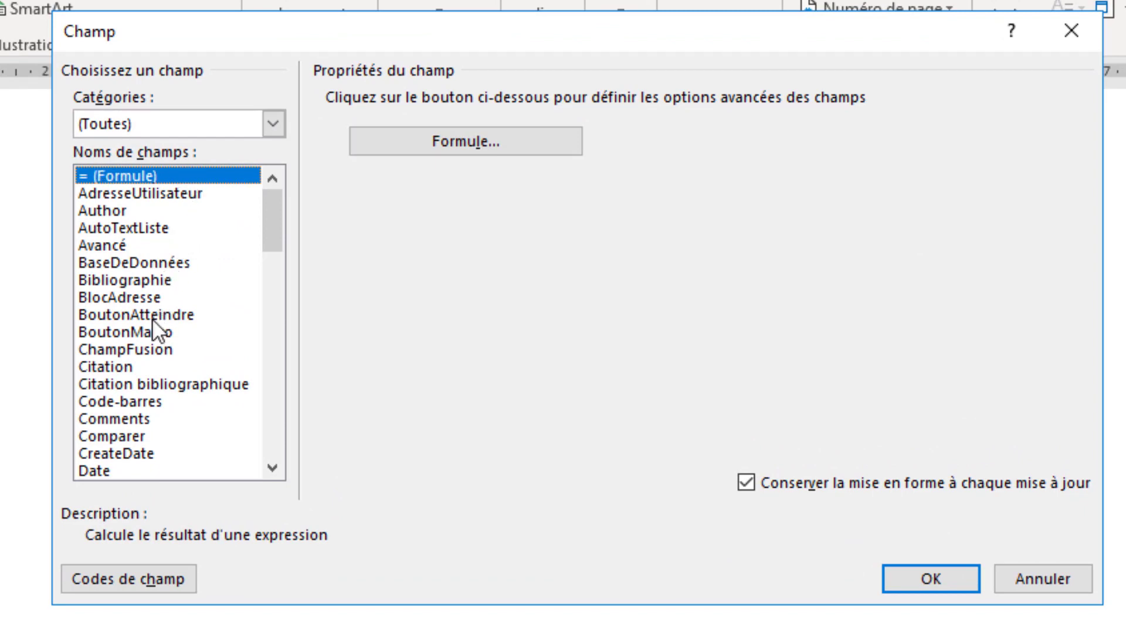
click(142, 331)
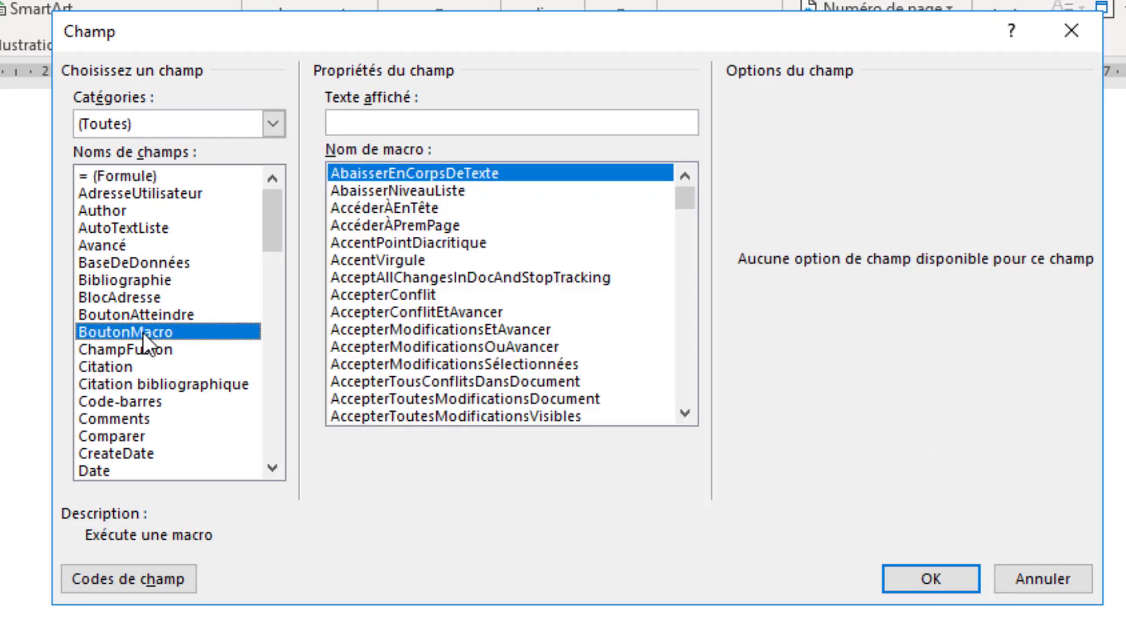
Step: Set the macro button's display text to "Double-cliquez ici pour faire un aperçu du document"
click(390, 119)
text(Do)
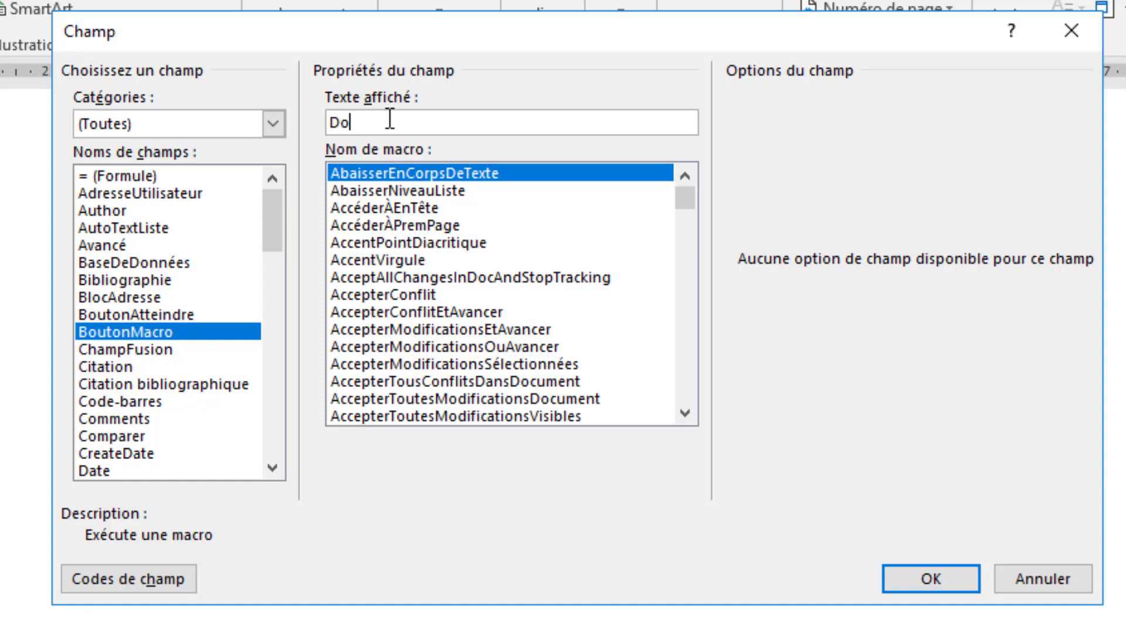
text(uble-cliquez ici pour)
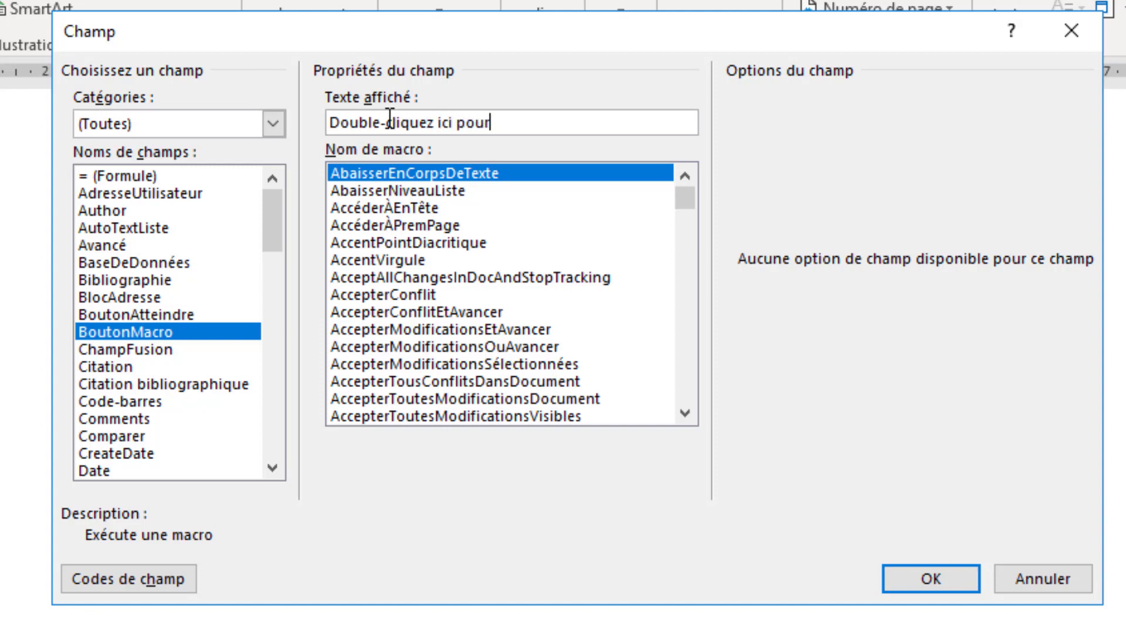
text( faire un aperçu )
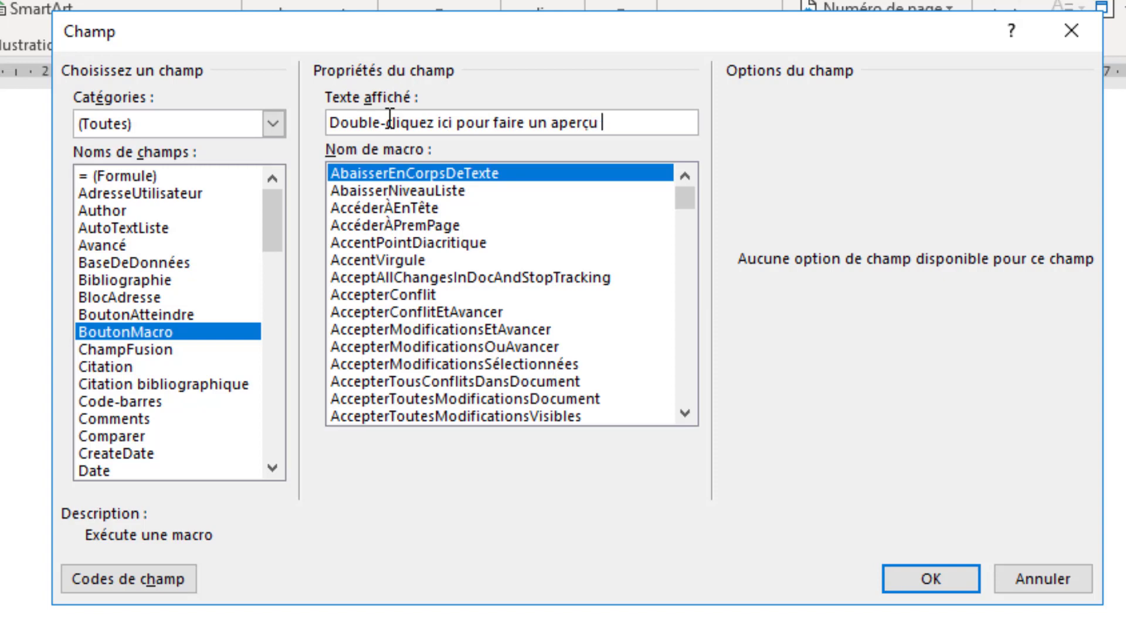
text(du document)
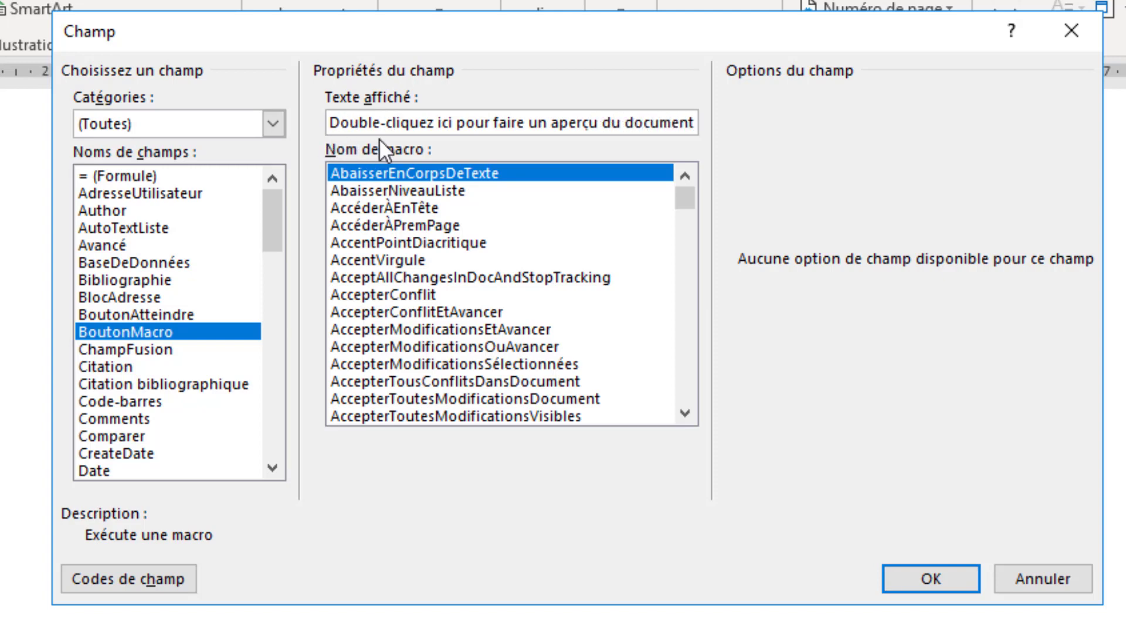
Step: Link the macro button field to the Apercu macro and insert it in the document
click(683, 282)
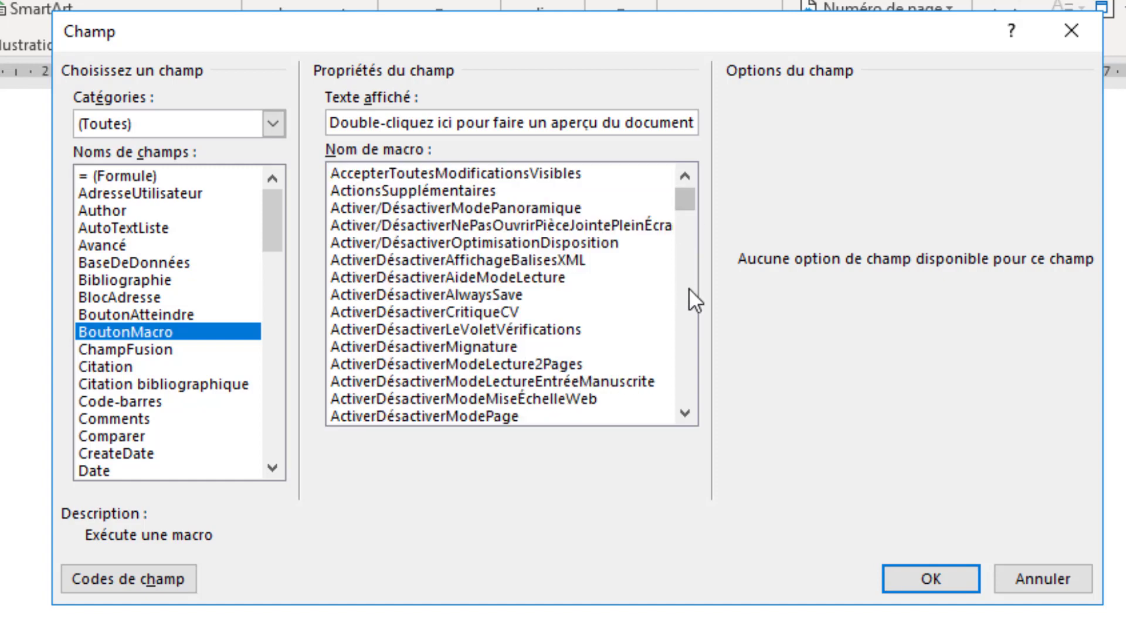
click(688, 287)
click(694, 308)
click(695, 322)
click(673, 346)
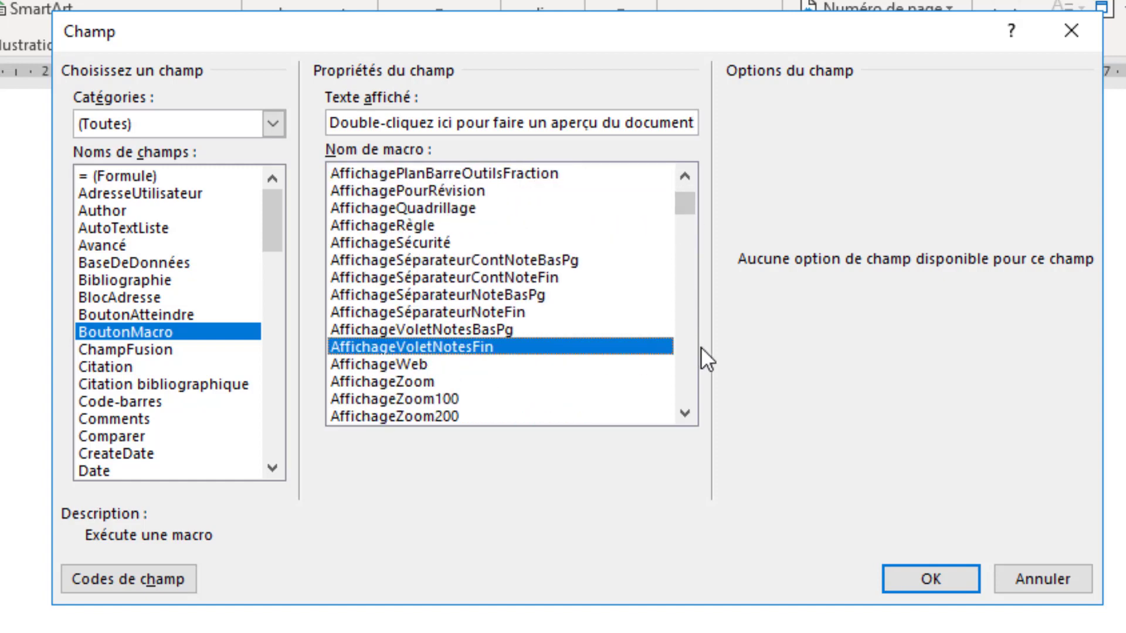
click(691, 379)
click(690, 379)
click(691, 378)
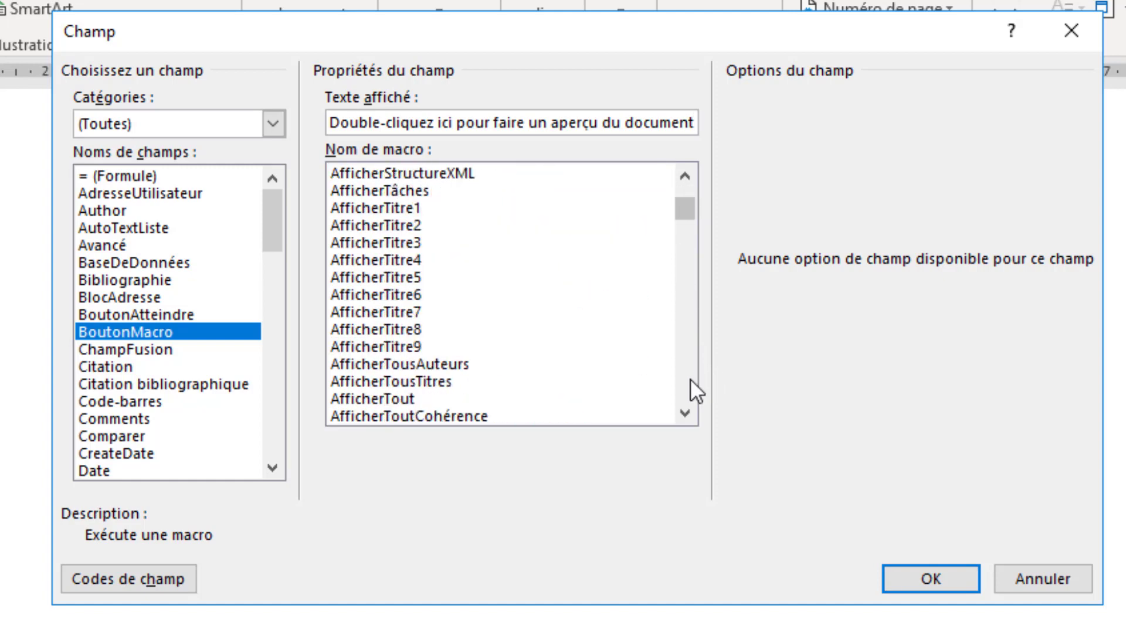
click(691, 378)
click(691, 378)
click(690, 379)
click(690, 379)
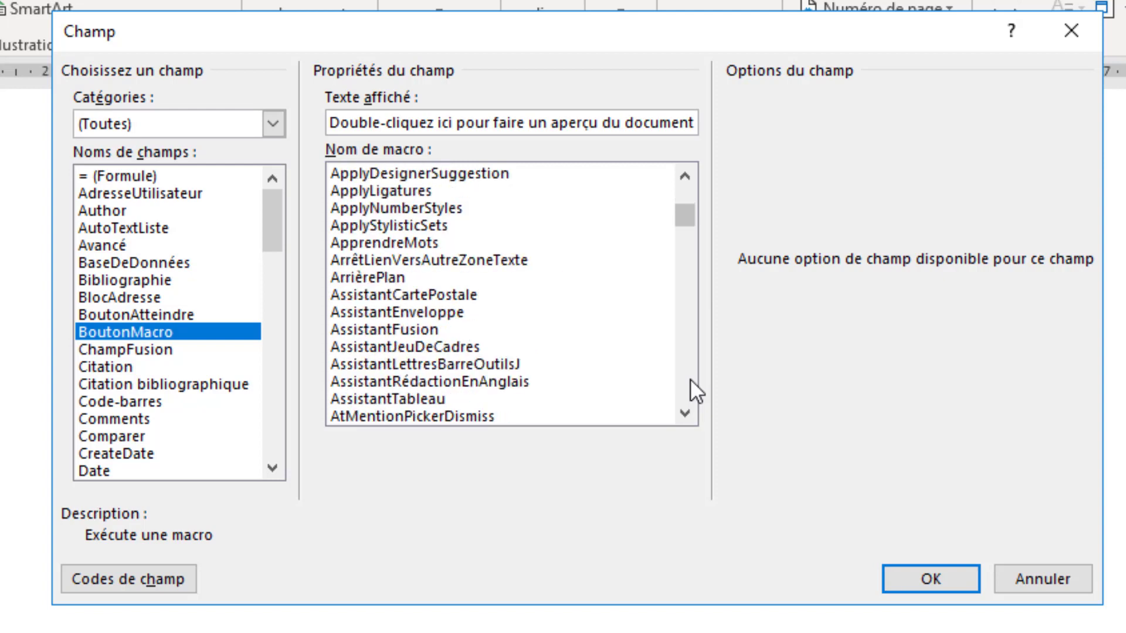
click(685, 175)
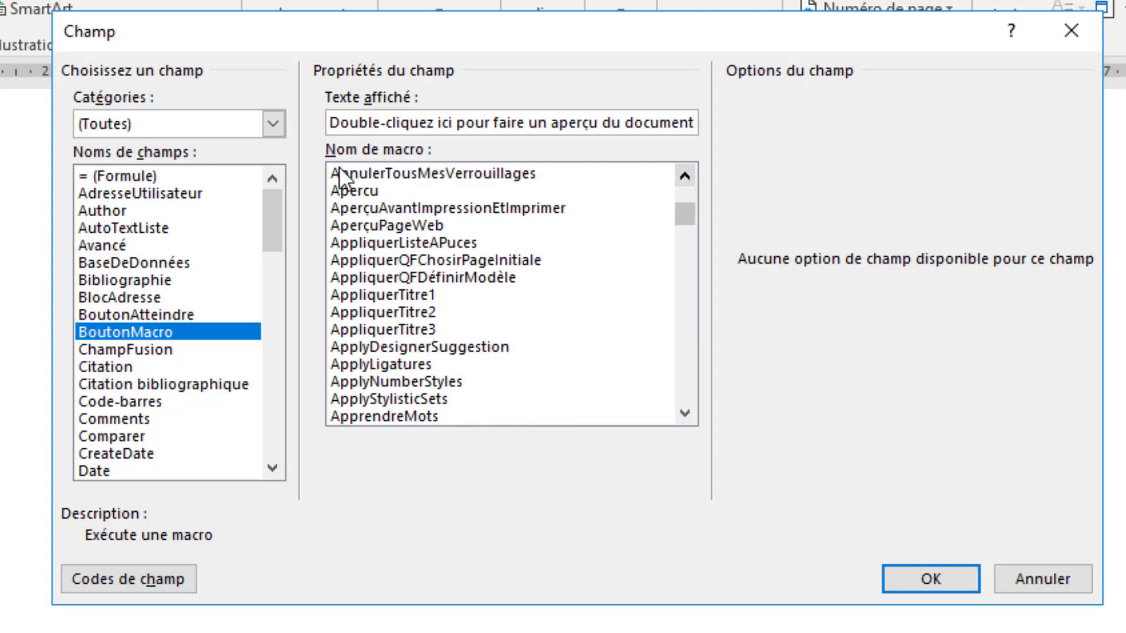
click(359, 190)
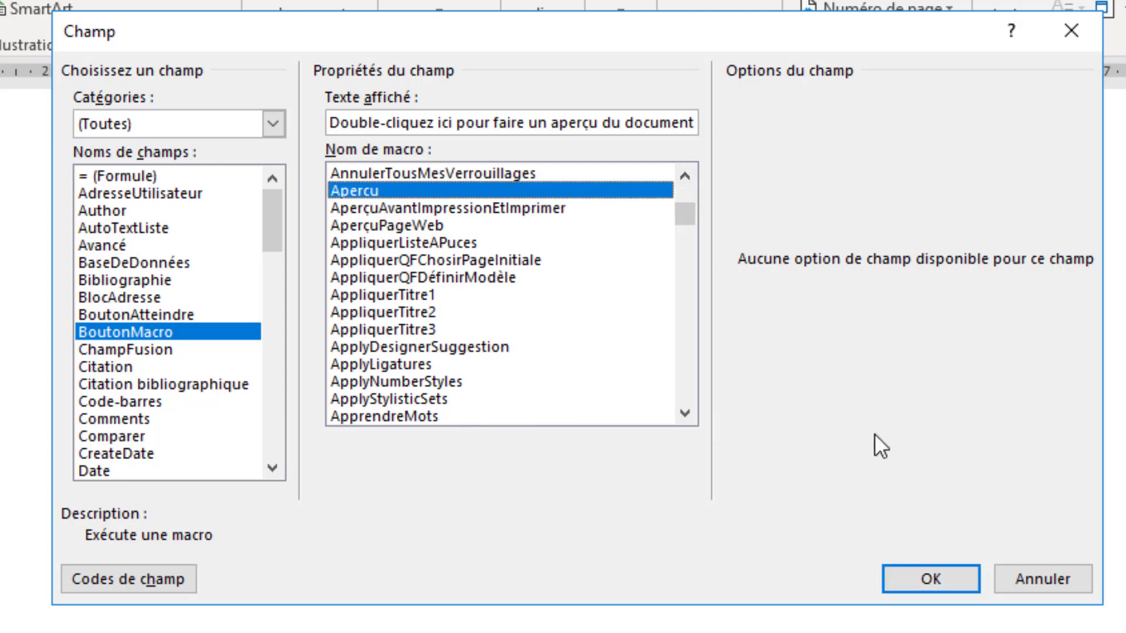
click(903, 578)
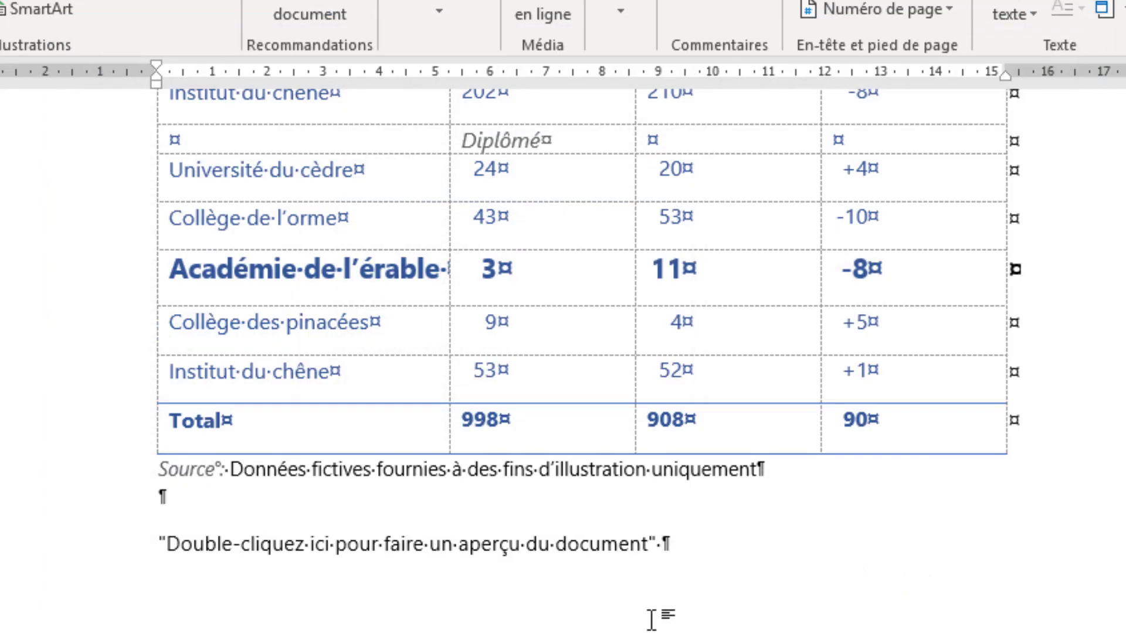
Step: Test the macro button field by running it to preview the document, and close the print preview
click(223, 542)
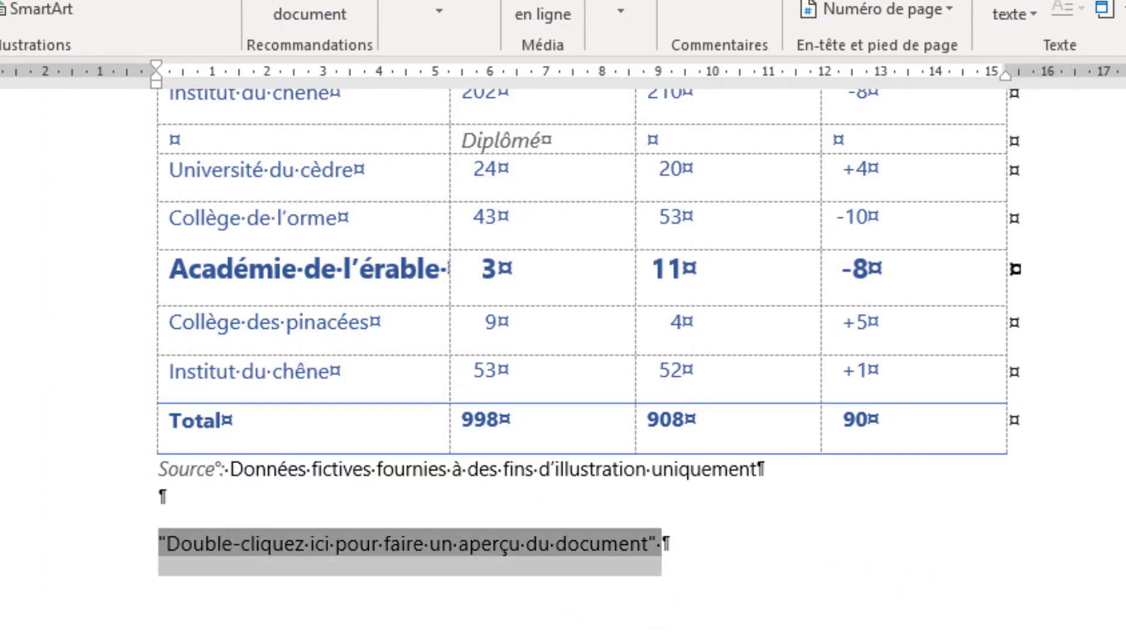
click(524, 544)
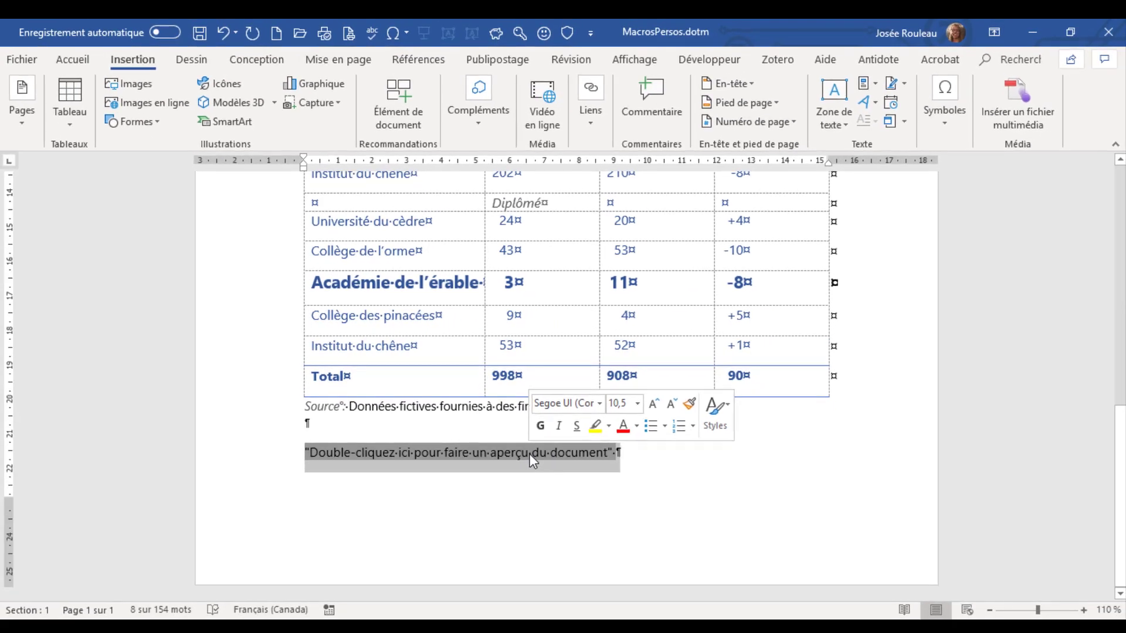
double_click(529, 453)
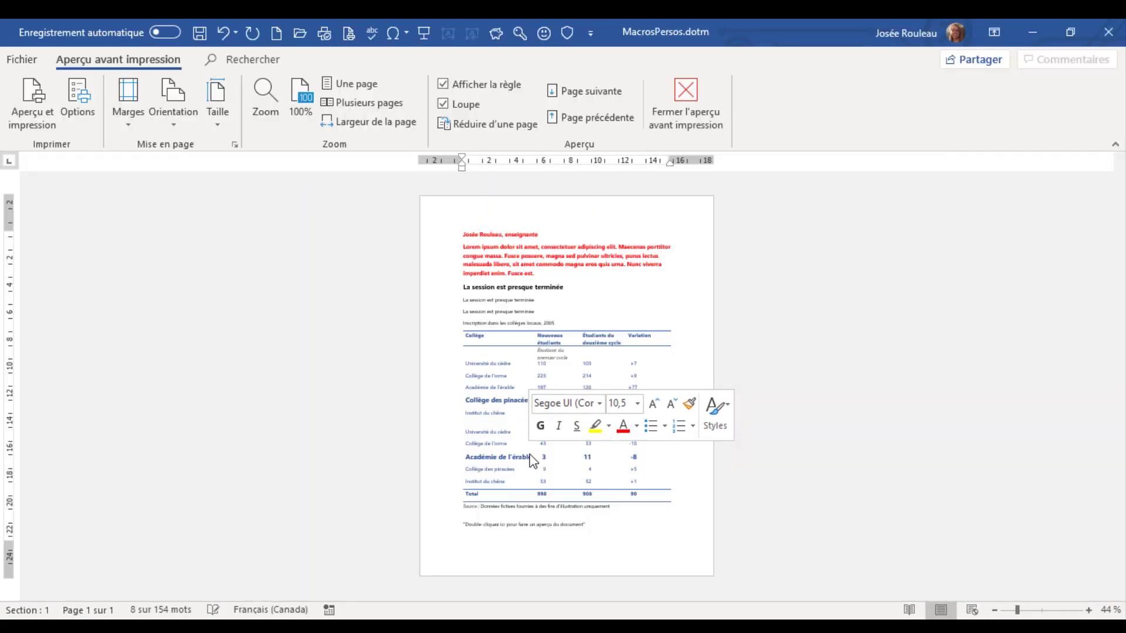
click(702, 110)
Step: Show the macro button's field code and replace the quotation marks around its display text with square brackets
scroll(633, 408, down, 15)
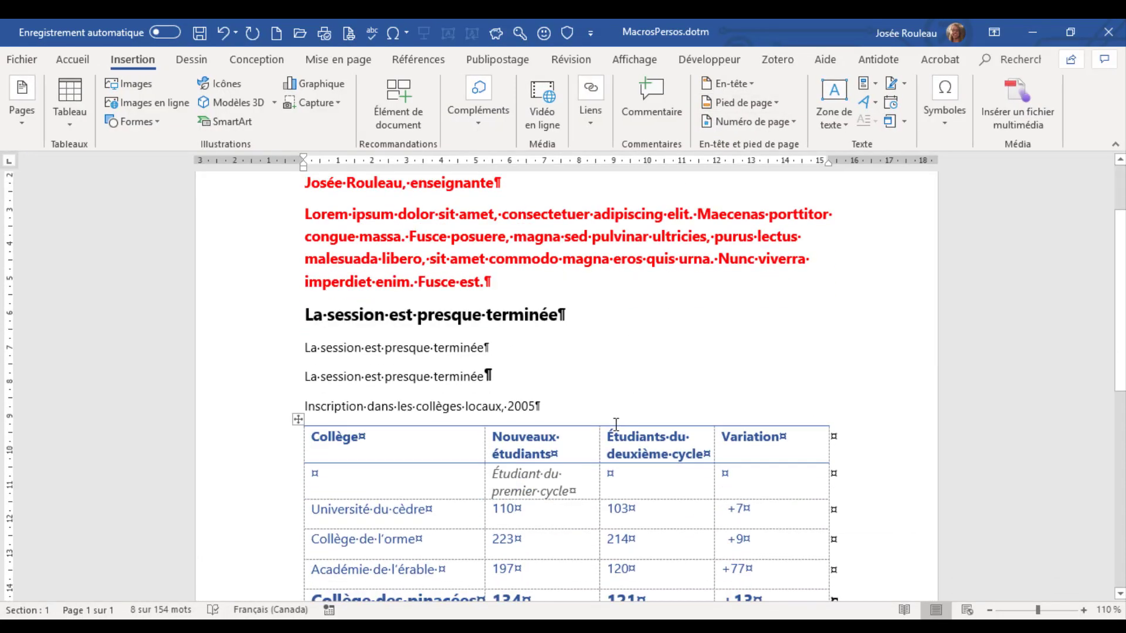
click(642, 449)
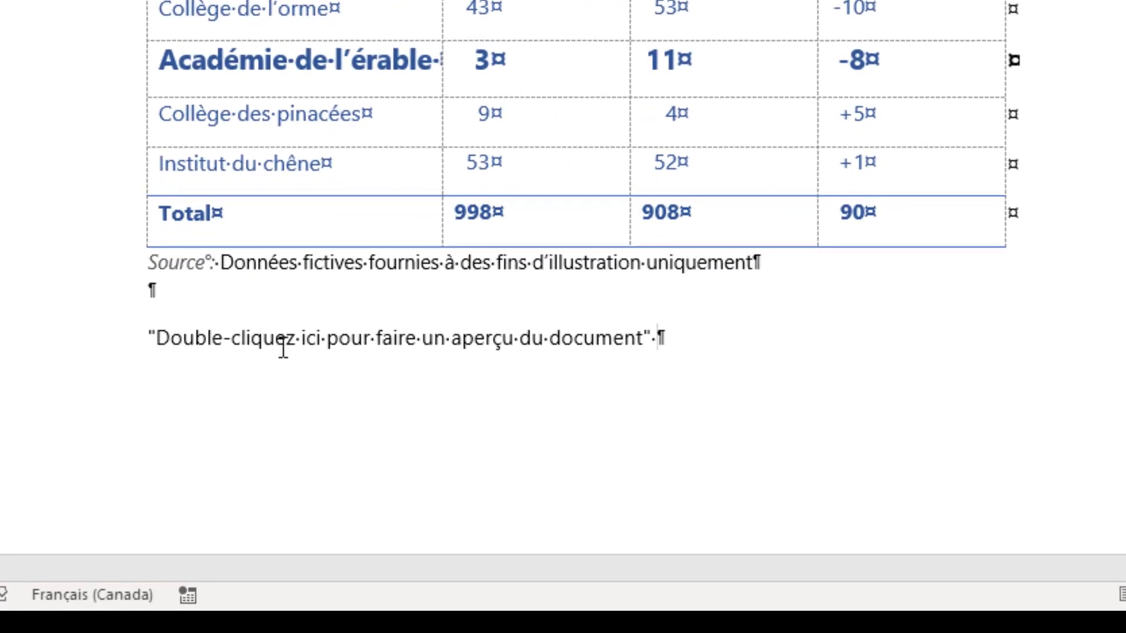
click(392, 350)
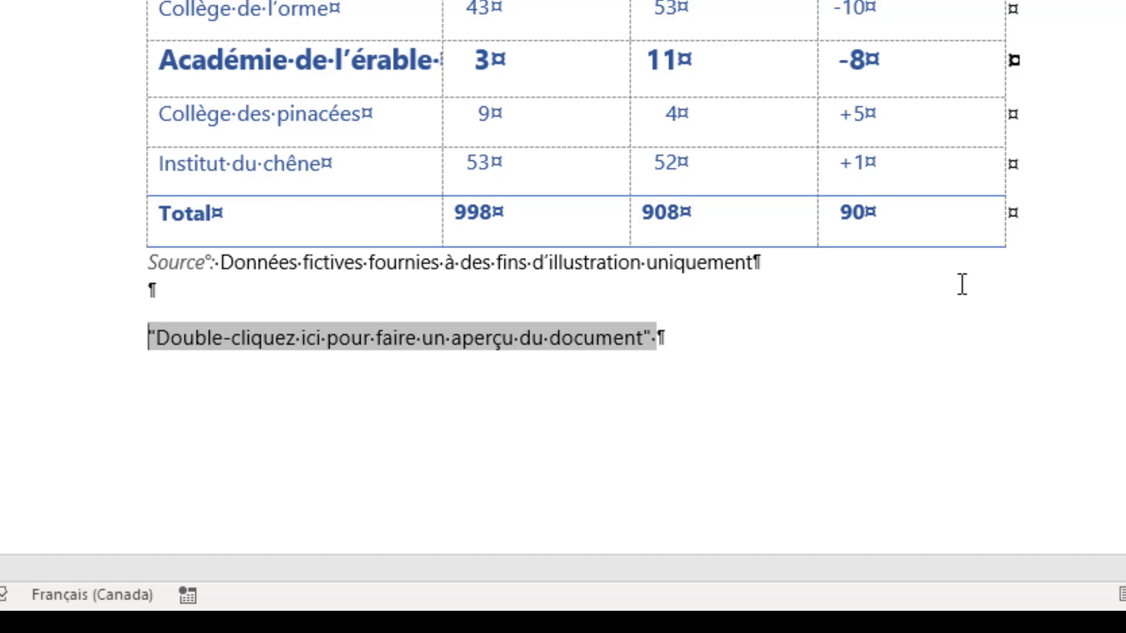
key(alt+F9)
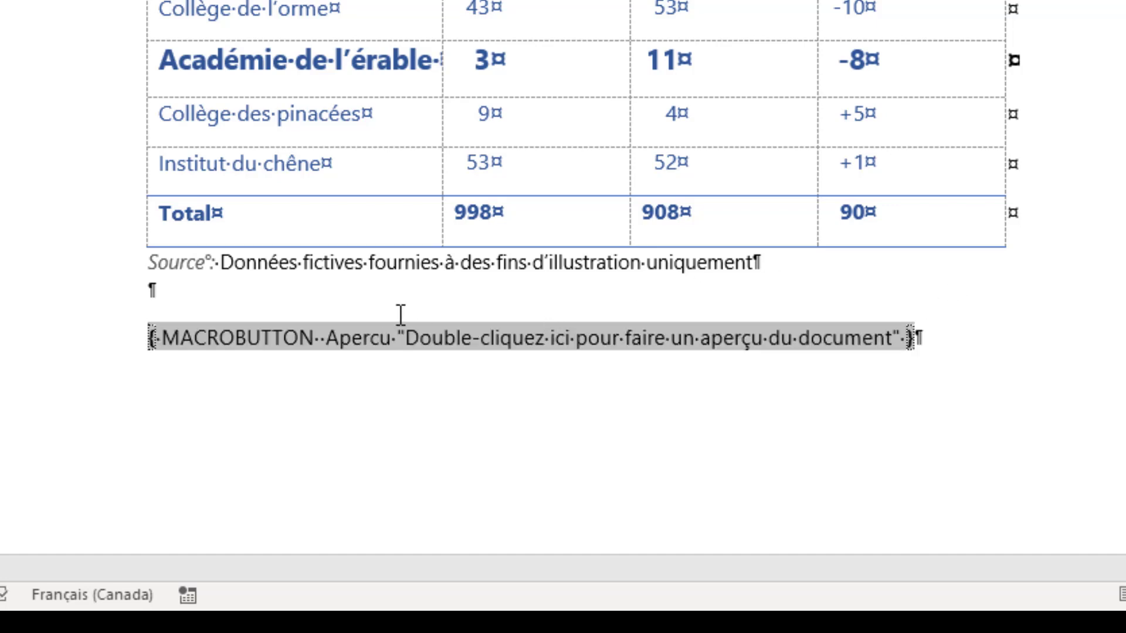
key(BackSpace)
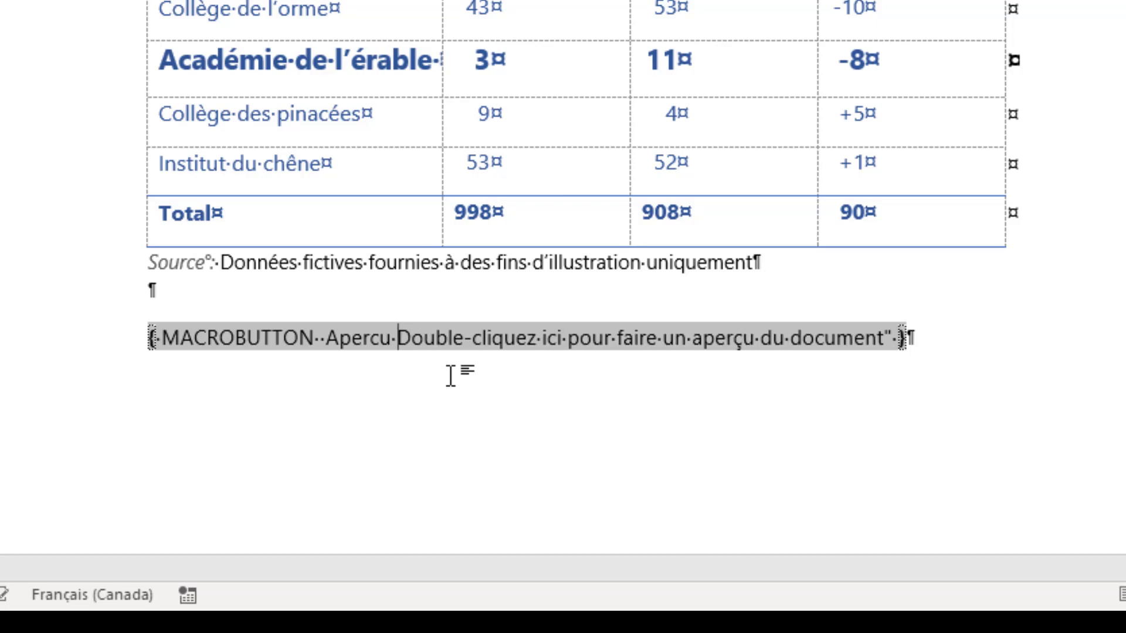
text([)
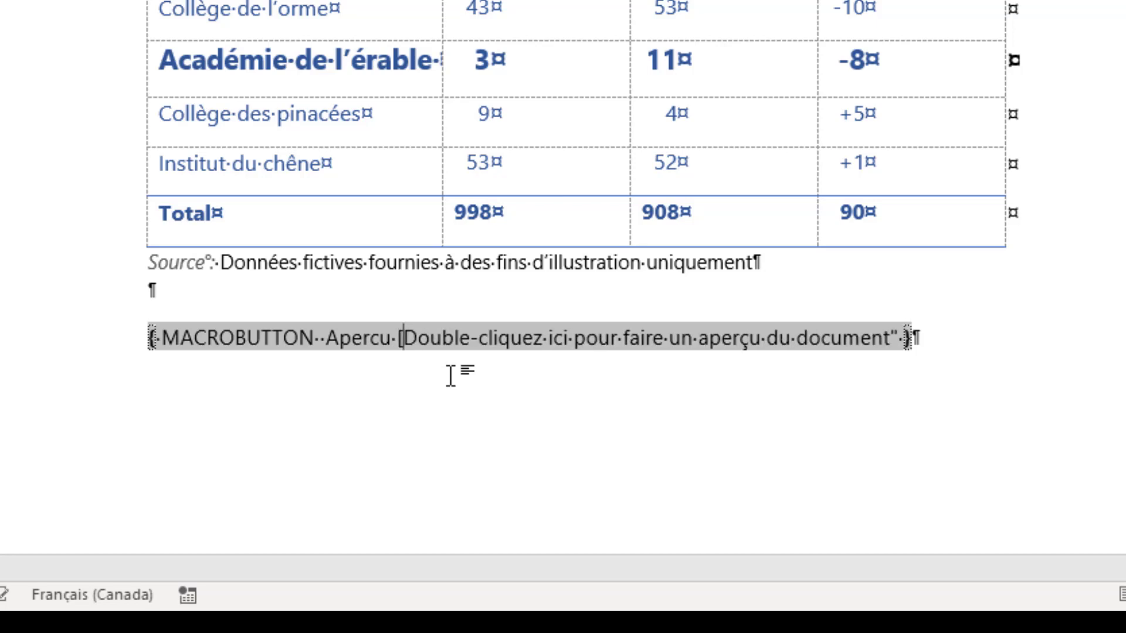
click(898, 332)
key(BackSpace)
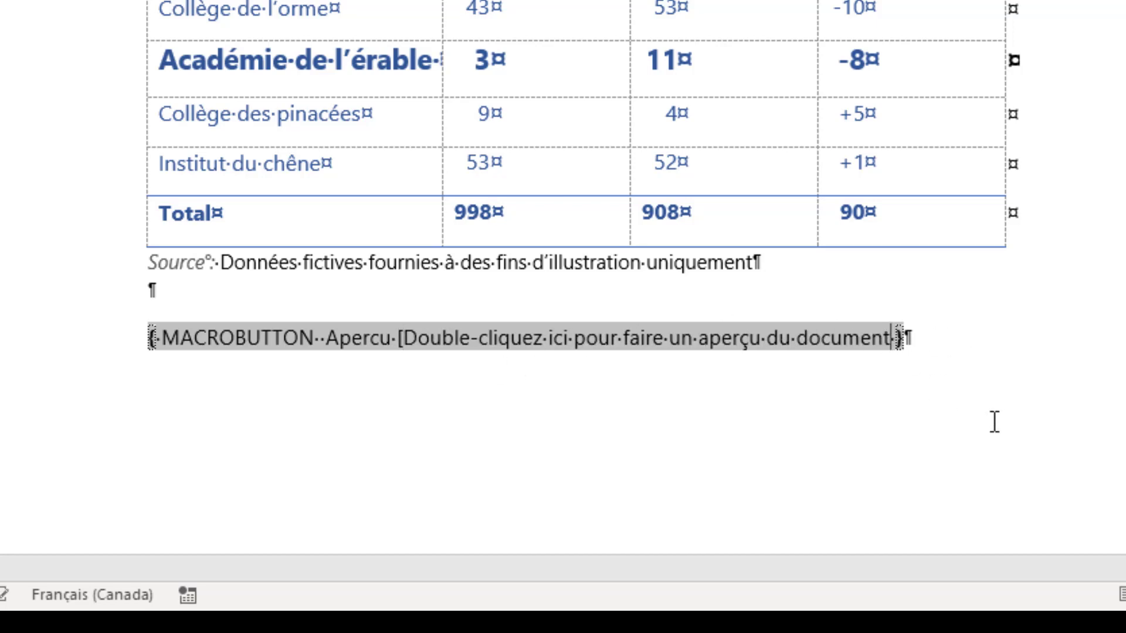
text(]·)
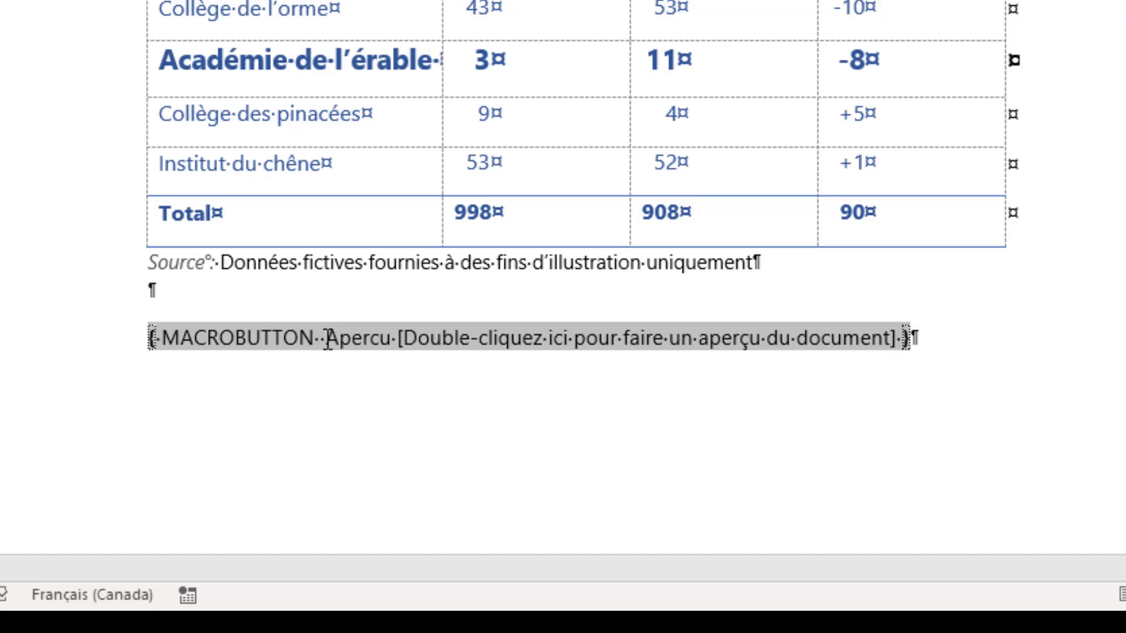
Step: Point out the macro name Apercu in the field code and switch the field back to its display text
drag(328, 339, 390, 351)
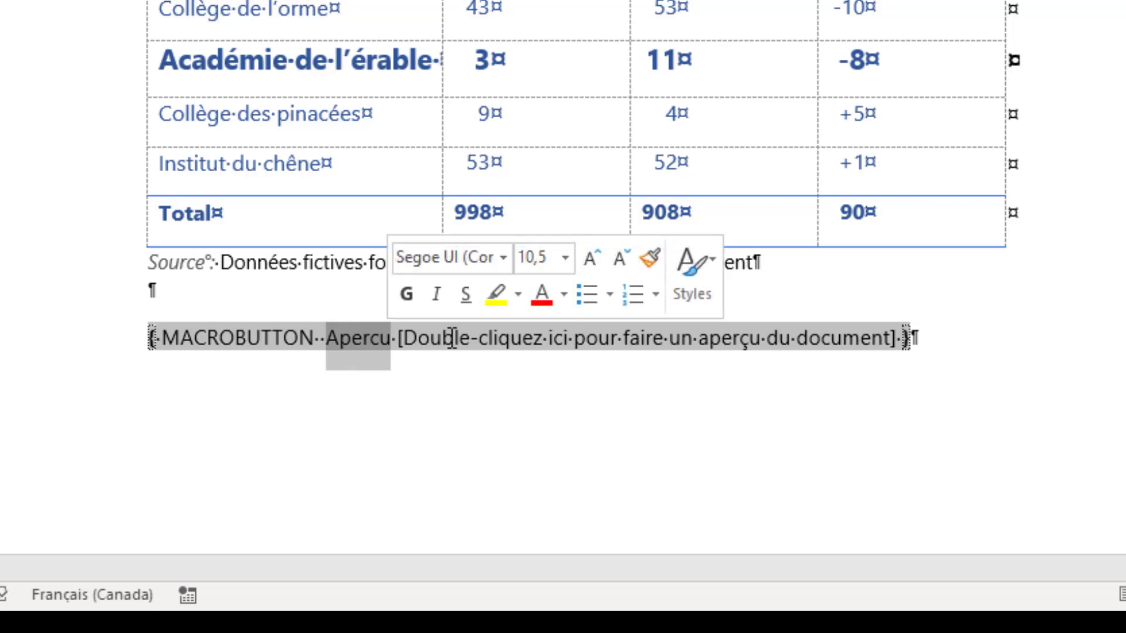
click(709, 337)
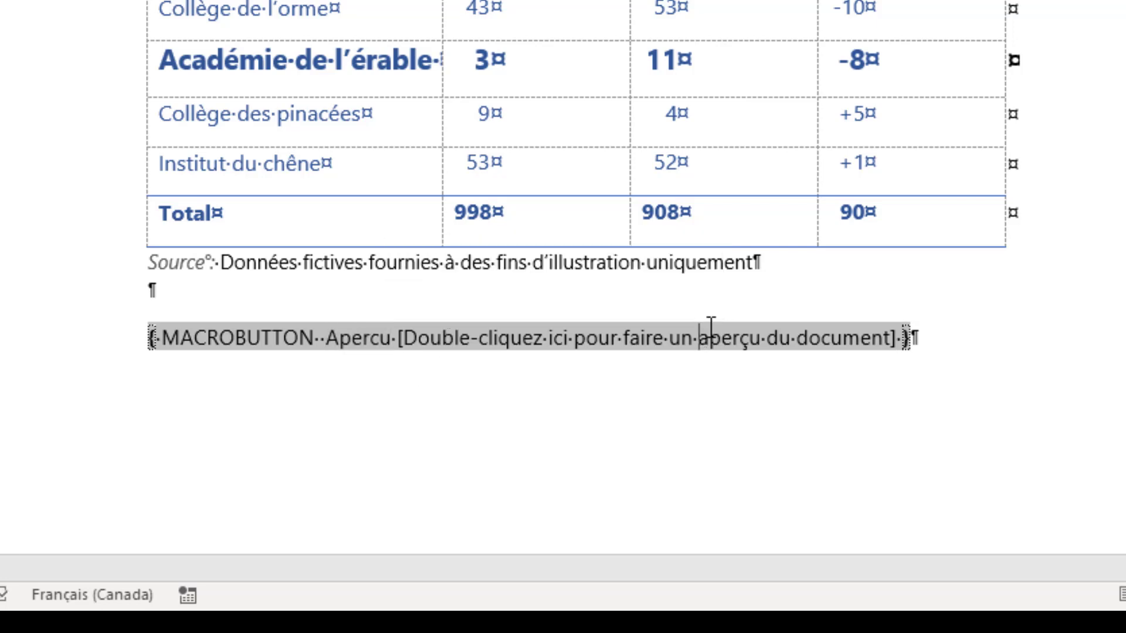
click(363, 337)
key(shift+F9)
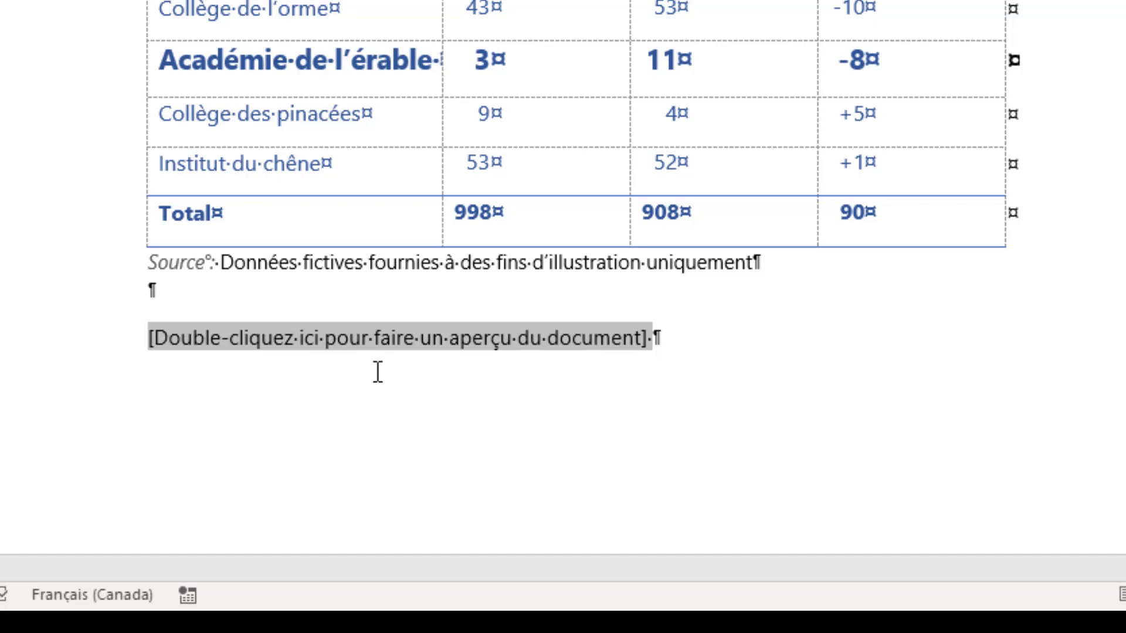
click(692, 339)
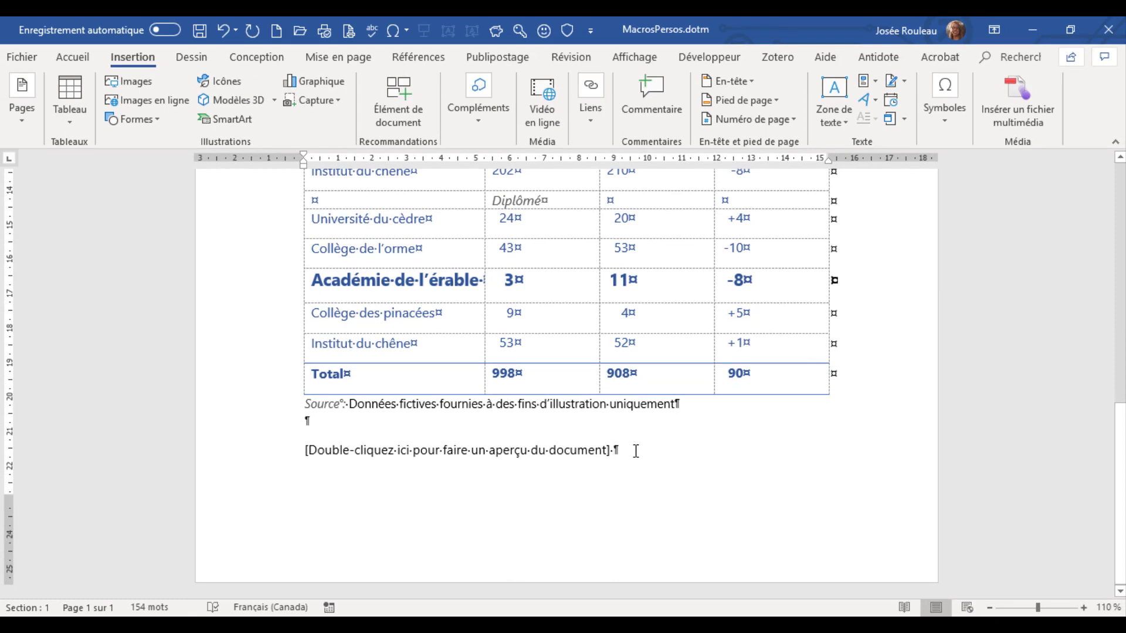
Step: Open the code of the Apercu macro in the Visual Basic editor
click(708, 57)
click(57, 108)
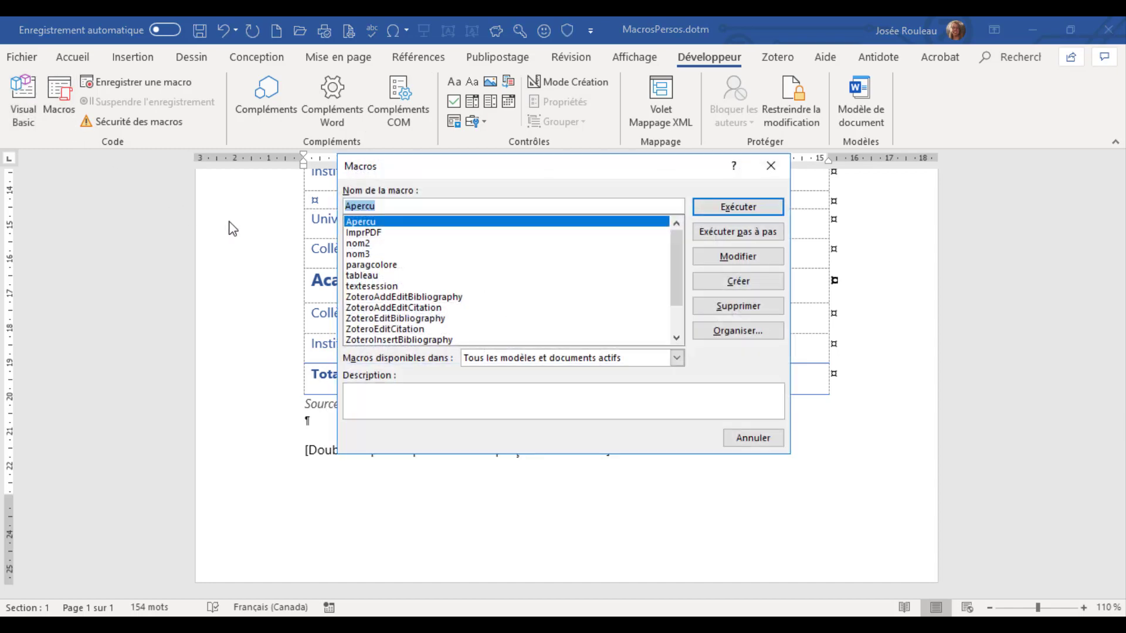
click(733, 258)
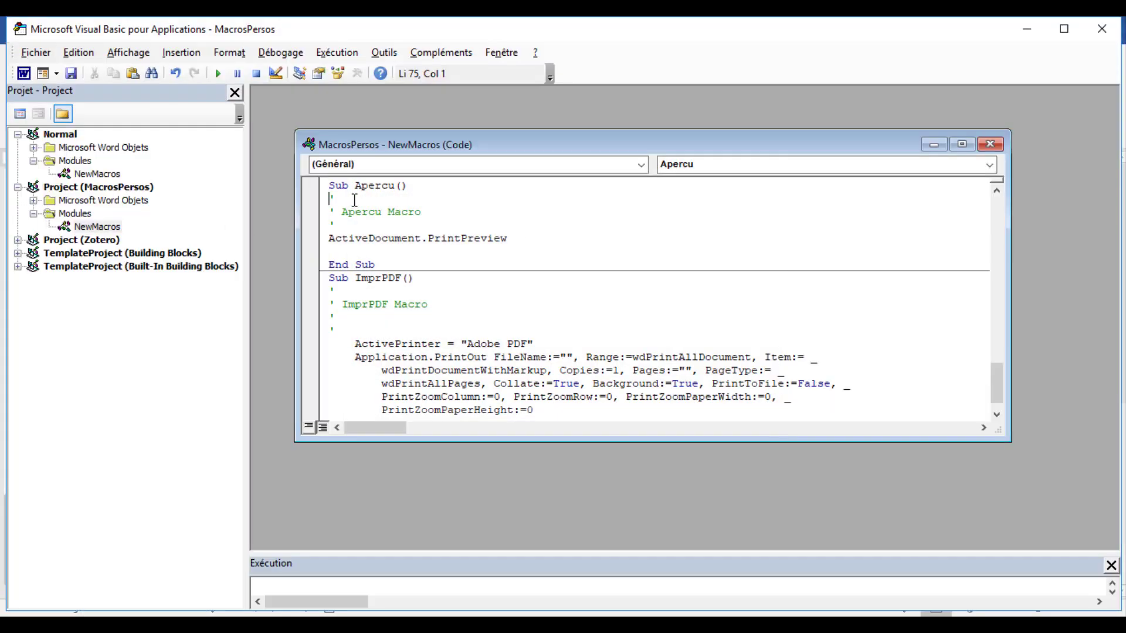
Step: Open the NewMacros module of the Normal project and copy the entire textesession macro code
click(98, 175)
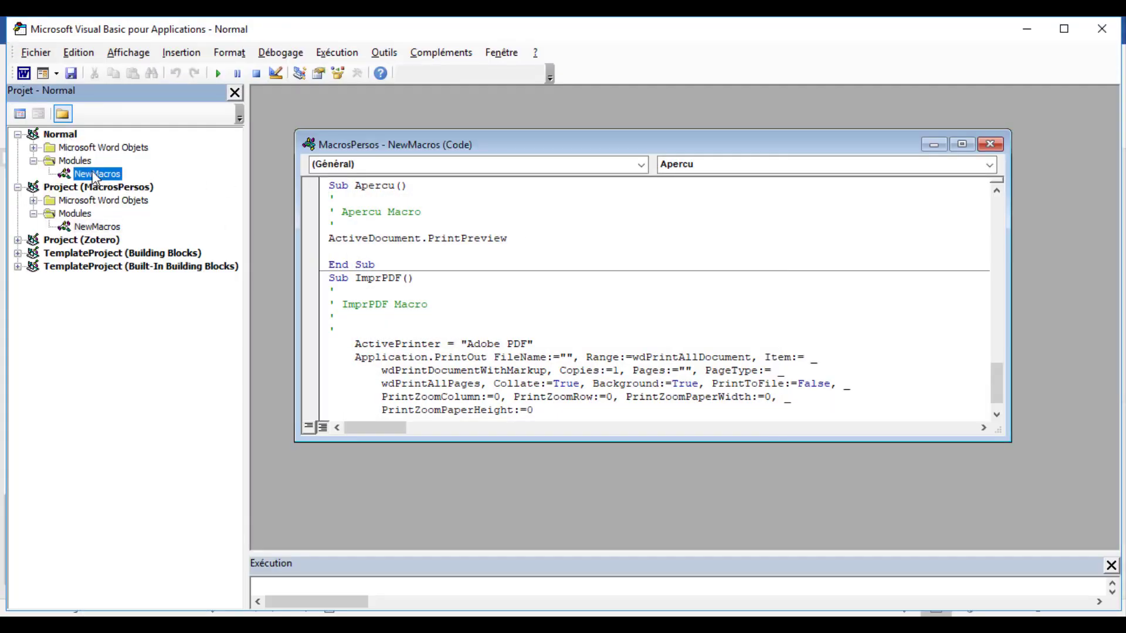
double_click(97, 174)
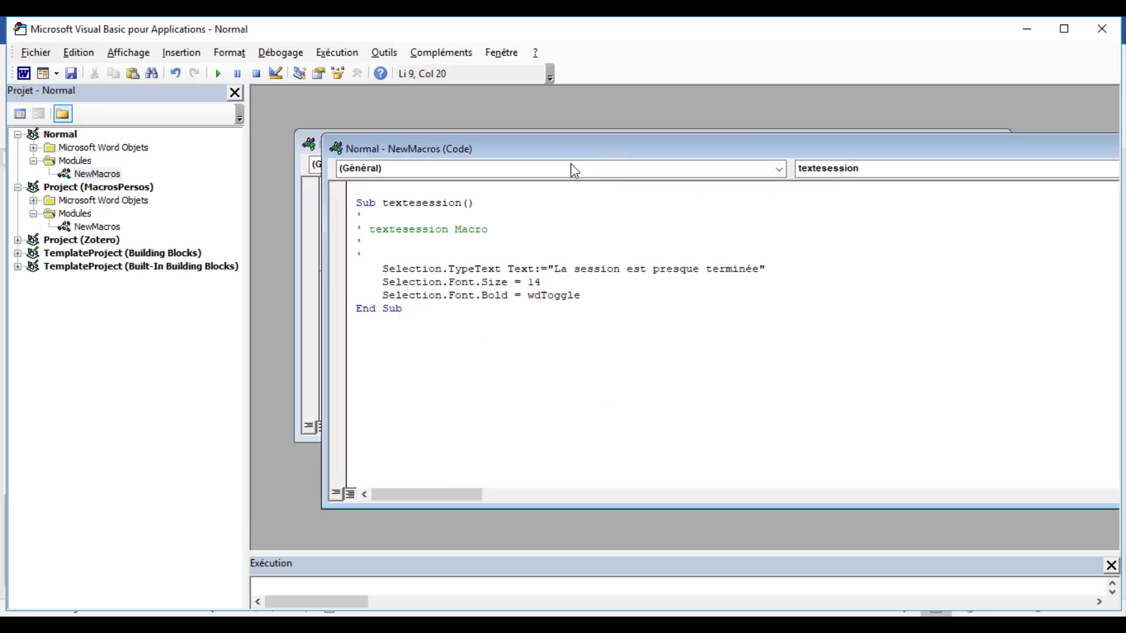
drag(423, 322, 352, 187)
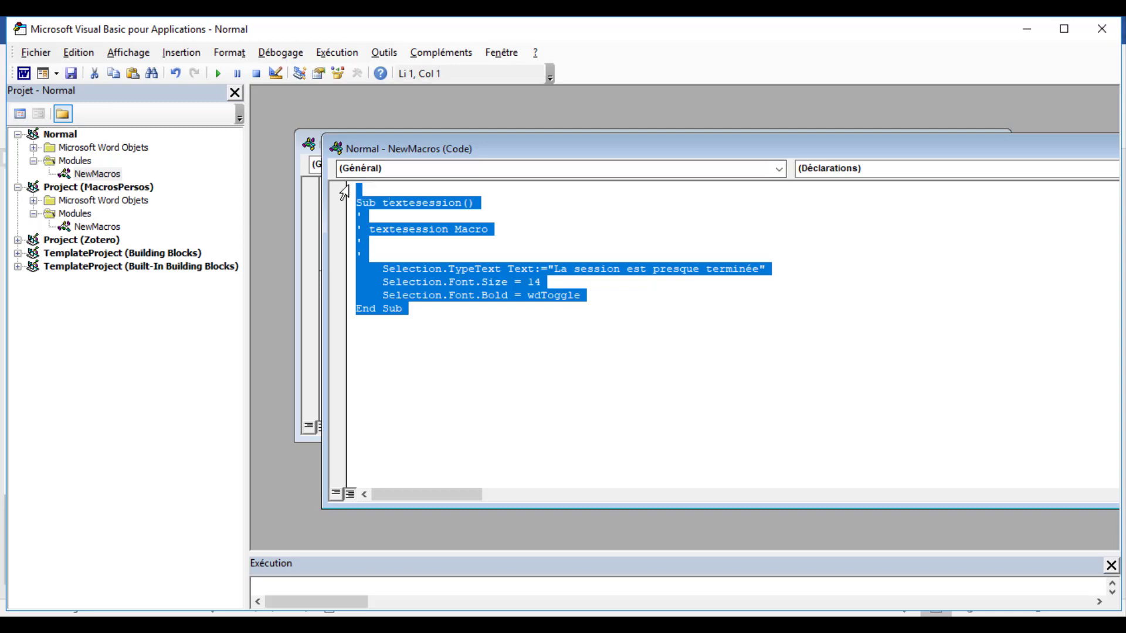
Step: Paste the textesession macro before Sub nom2 at the start of the NewMacros module in MacrosPersos
click(311, 226)
scroll(415, 230, up, 20)
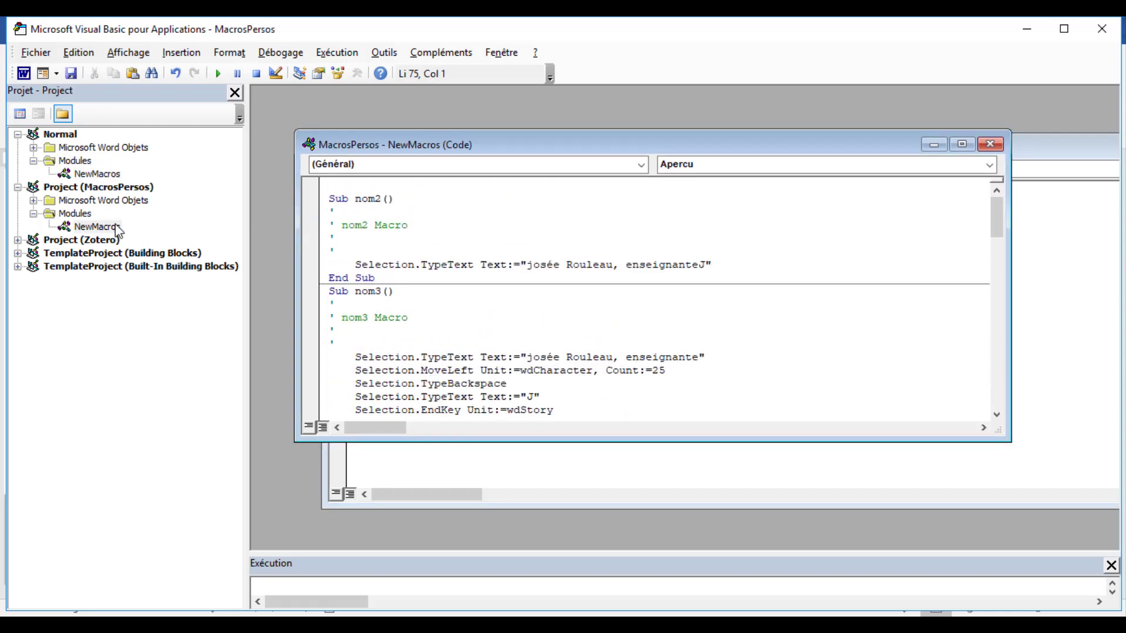
click(109, 233)
double_click(109, 232)
click(331, 198)
scroll(338, 194, up, 4)
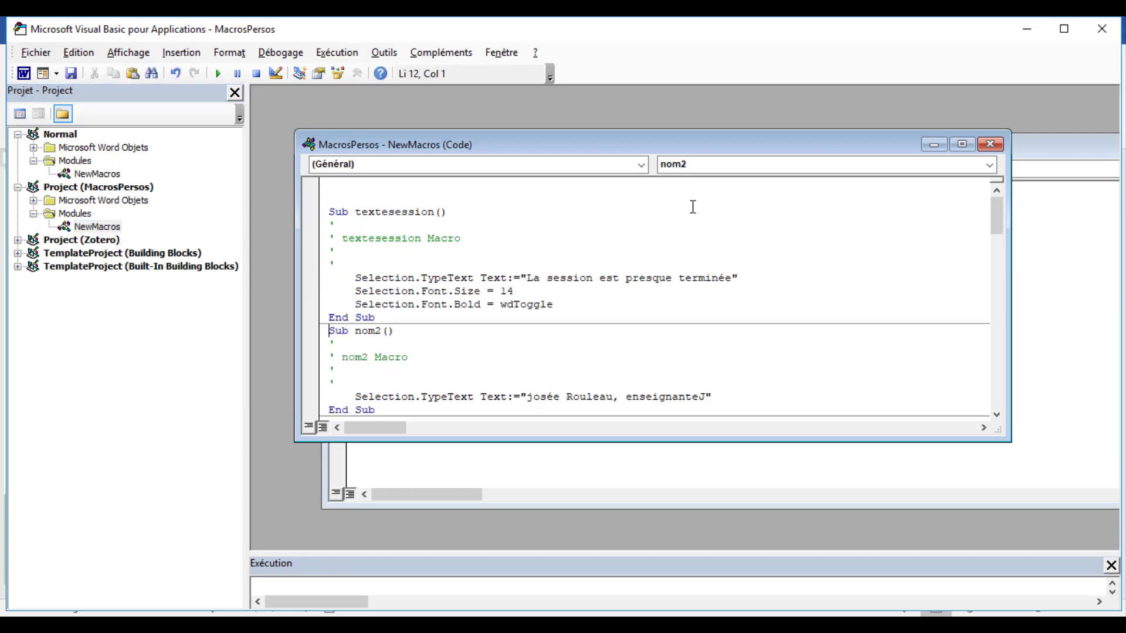
Step: Delete the original textesession code from Normal's NewMacros module, then close both code windows and the Visual Basic editor
click(1085, 217)
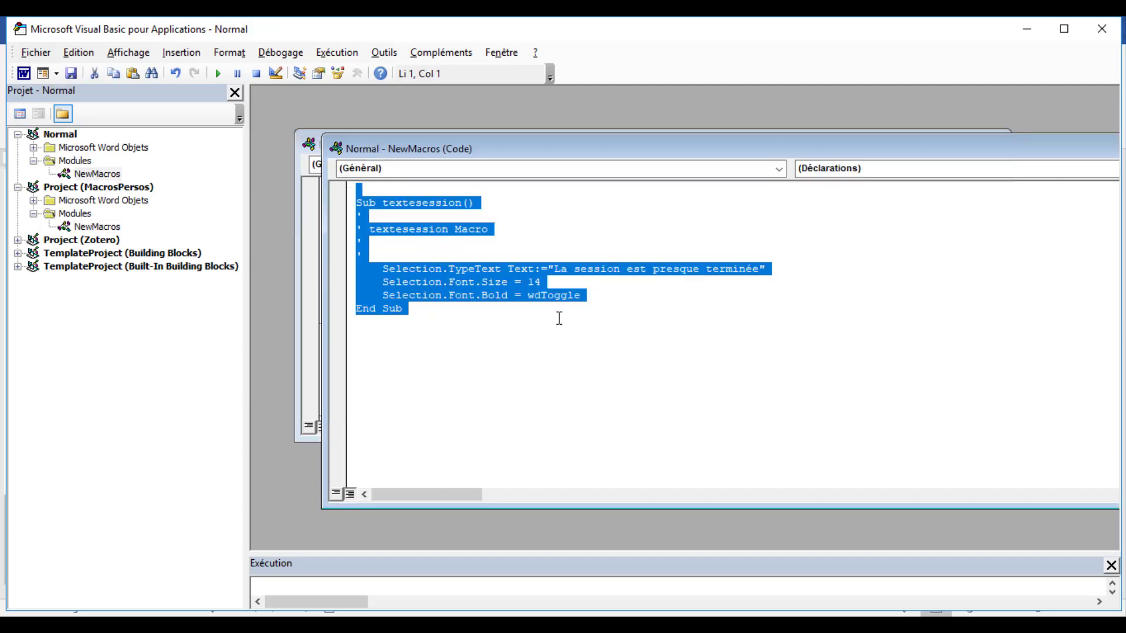
key(Delete)
drag(774, 154, 508, 181)
click(974, 176)
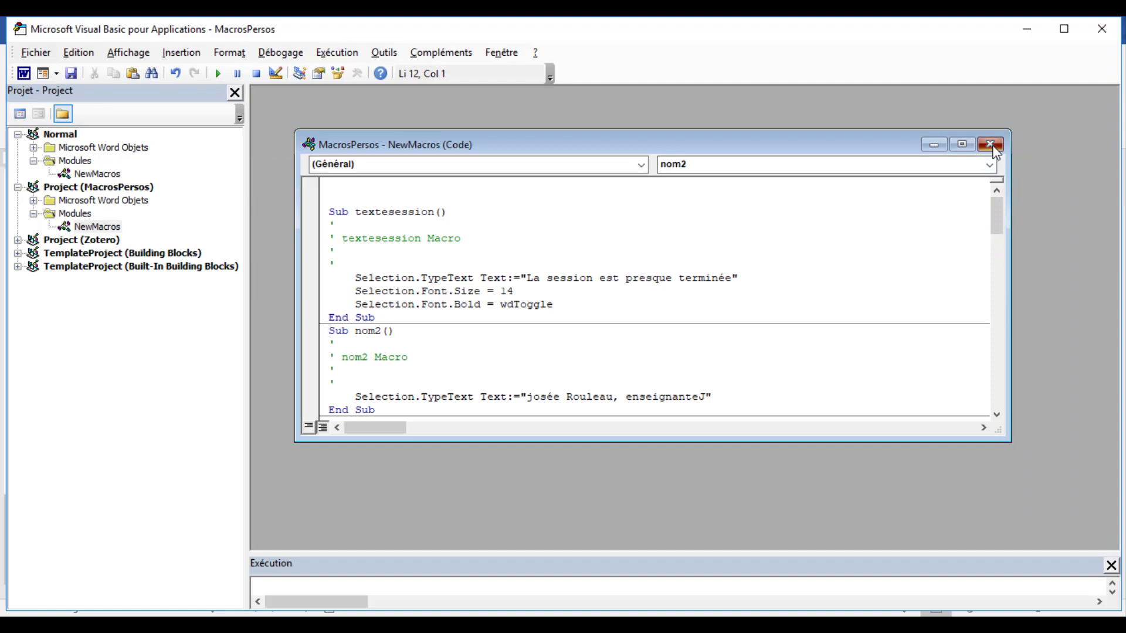
click(990, 144)
click(1102, 29)
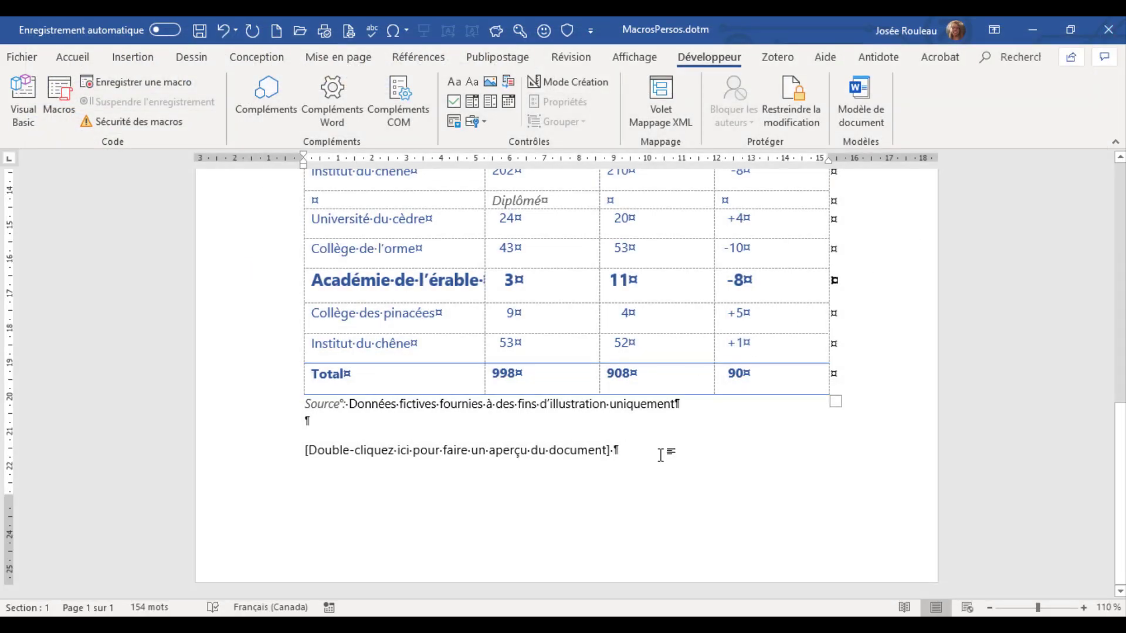